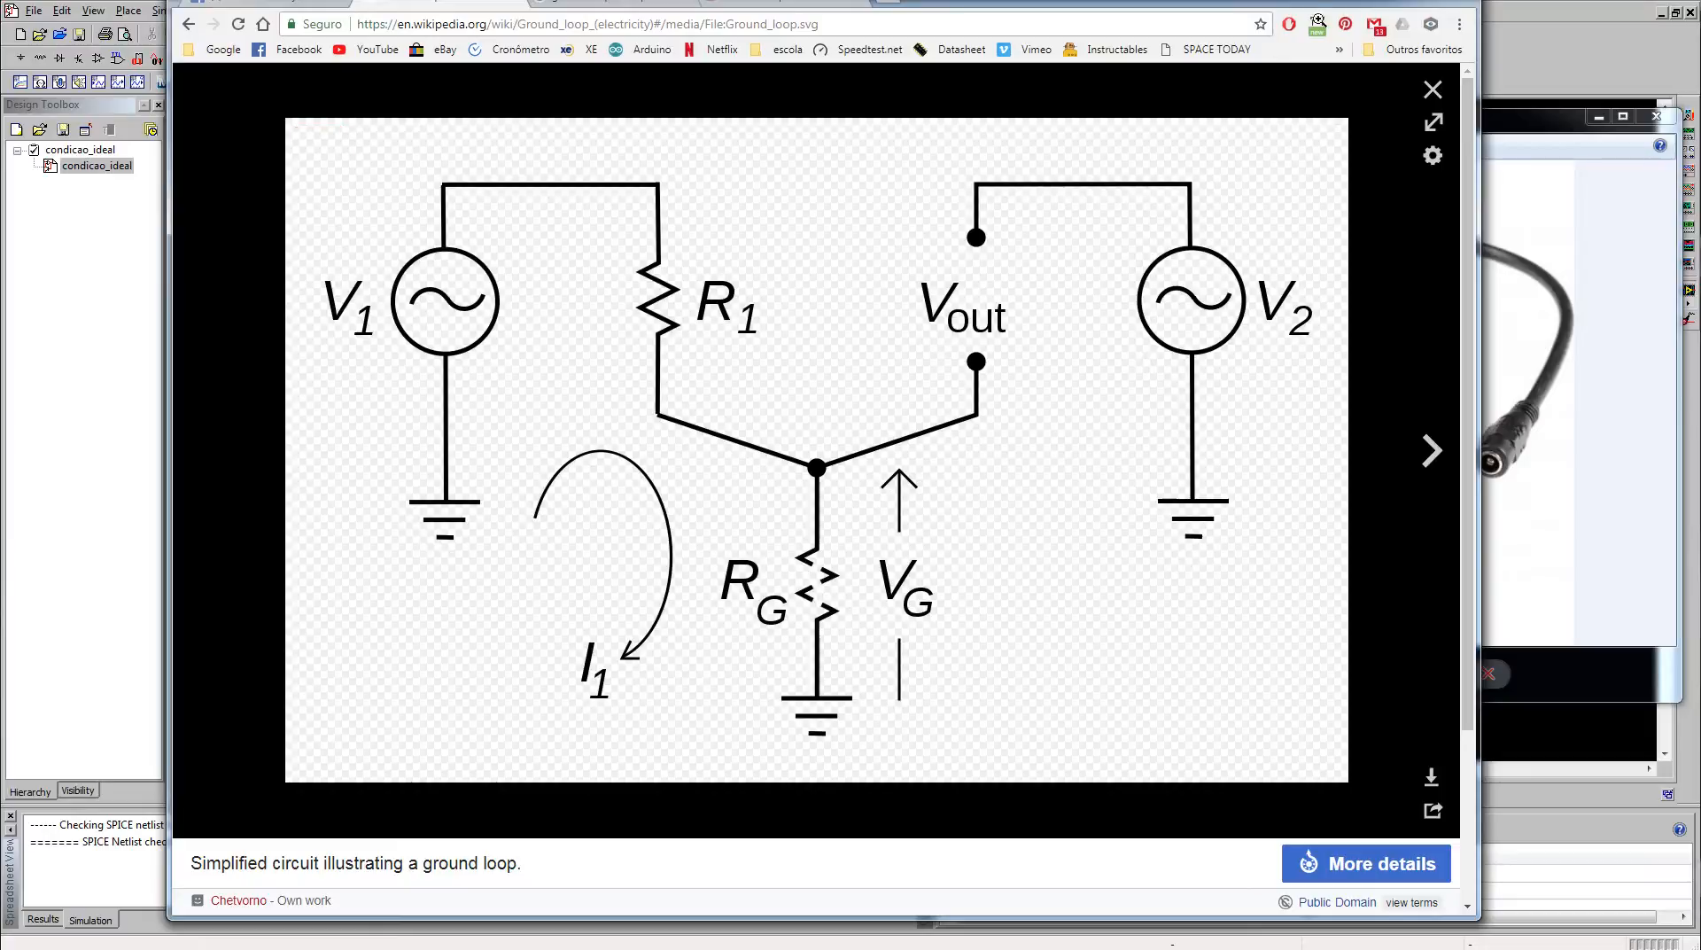
Step: Switch from the ground loop diagram to the daisy-chain cable photo daisyChaim.jpg and compare it with the condicao_ideal circuit
left_click(1398, 1)
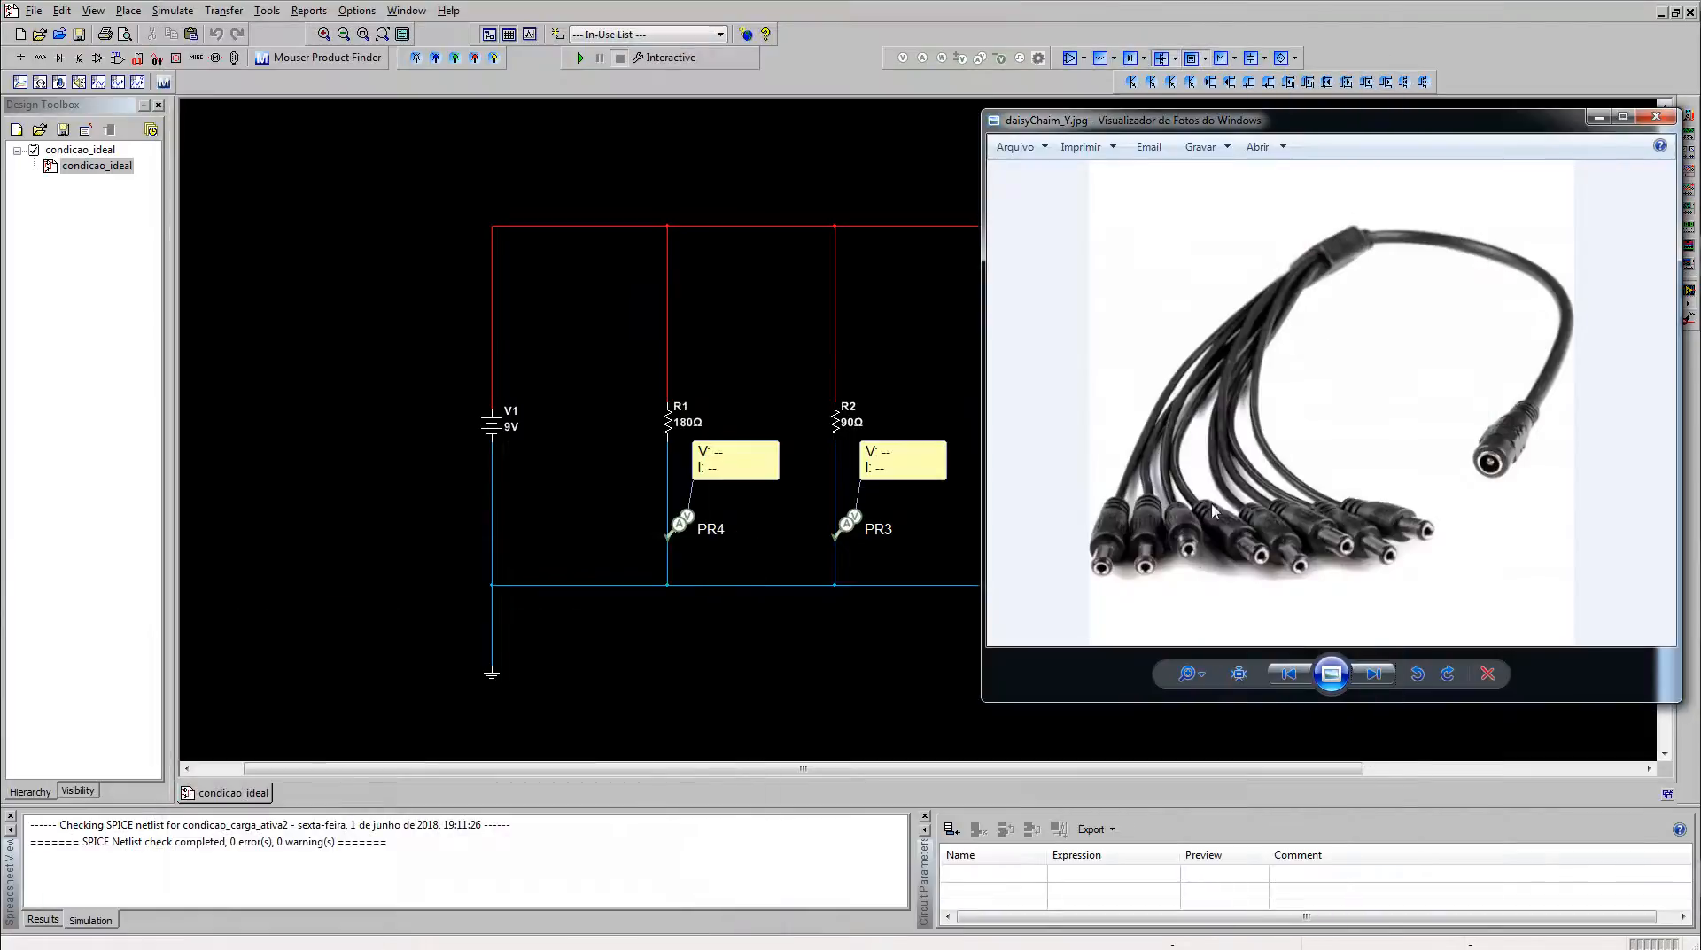
left_click(1288, 675)
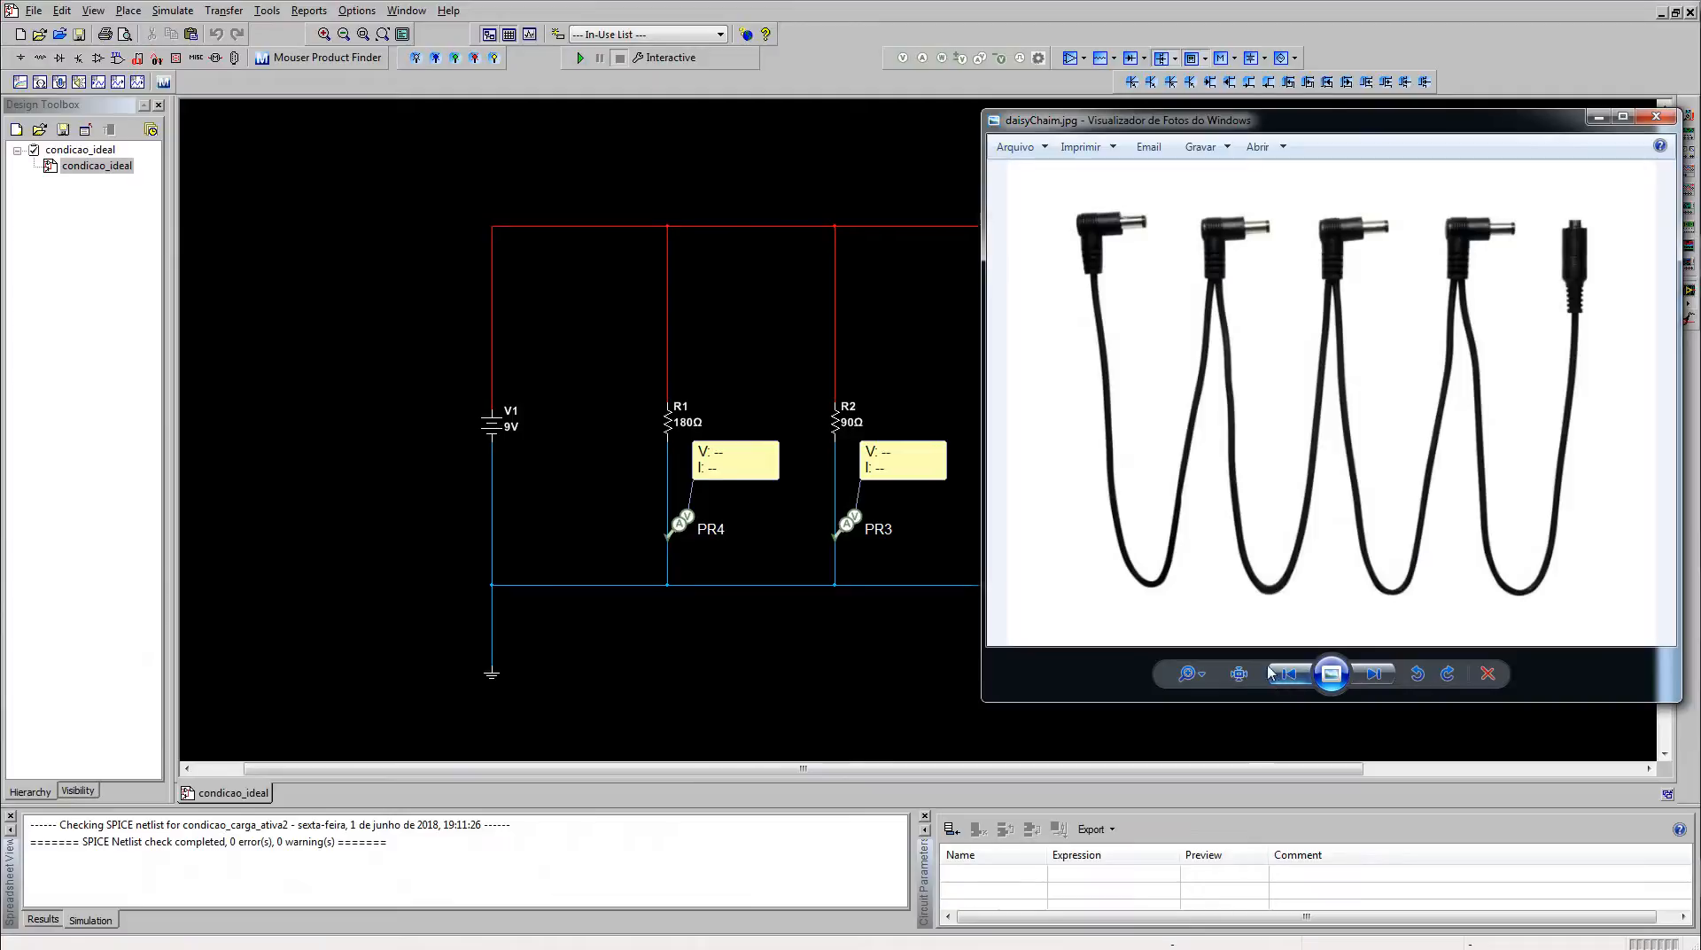
left_click(830, 171)
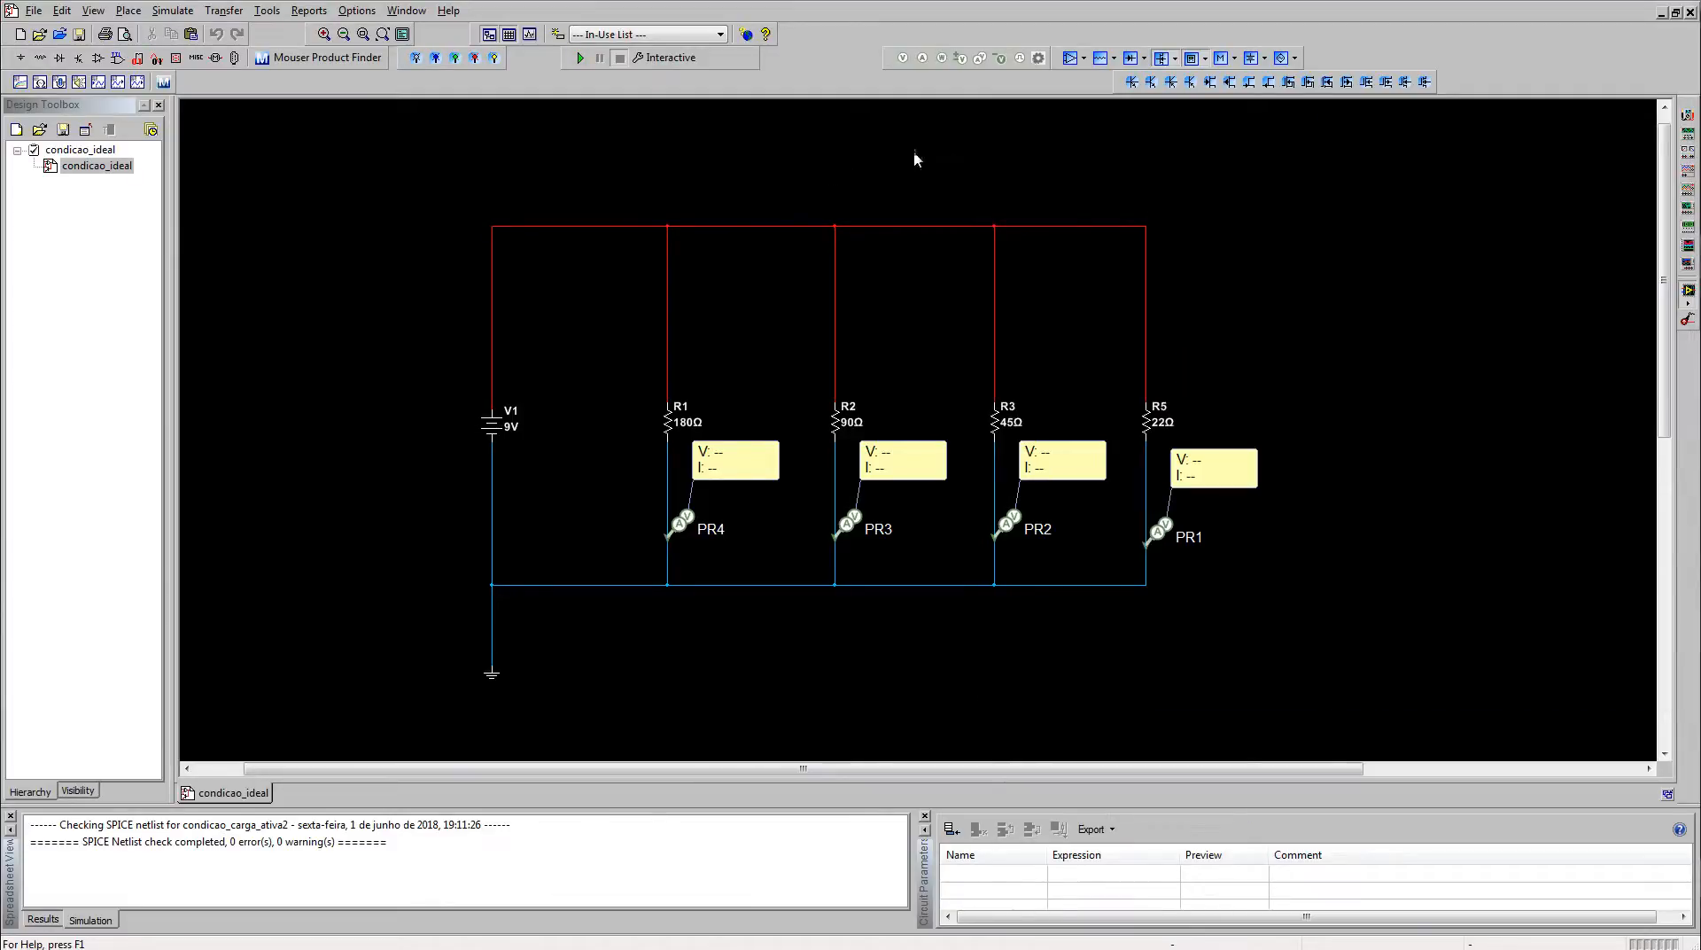
left_click_drag(1017, 167, 911, 164)
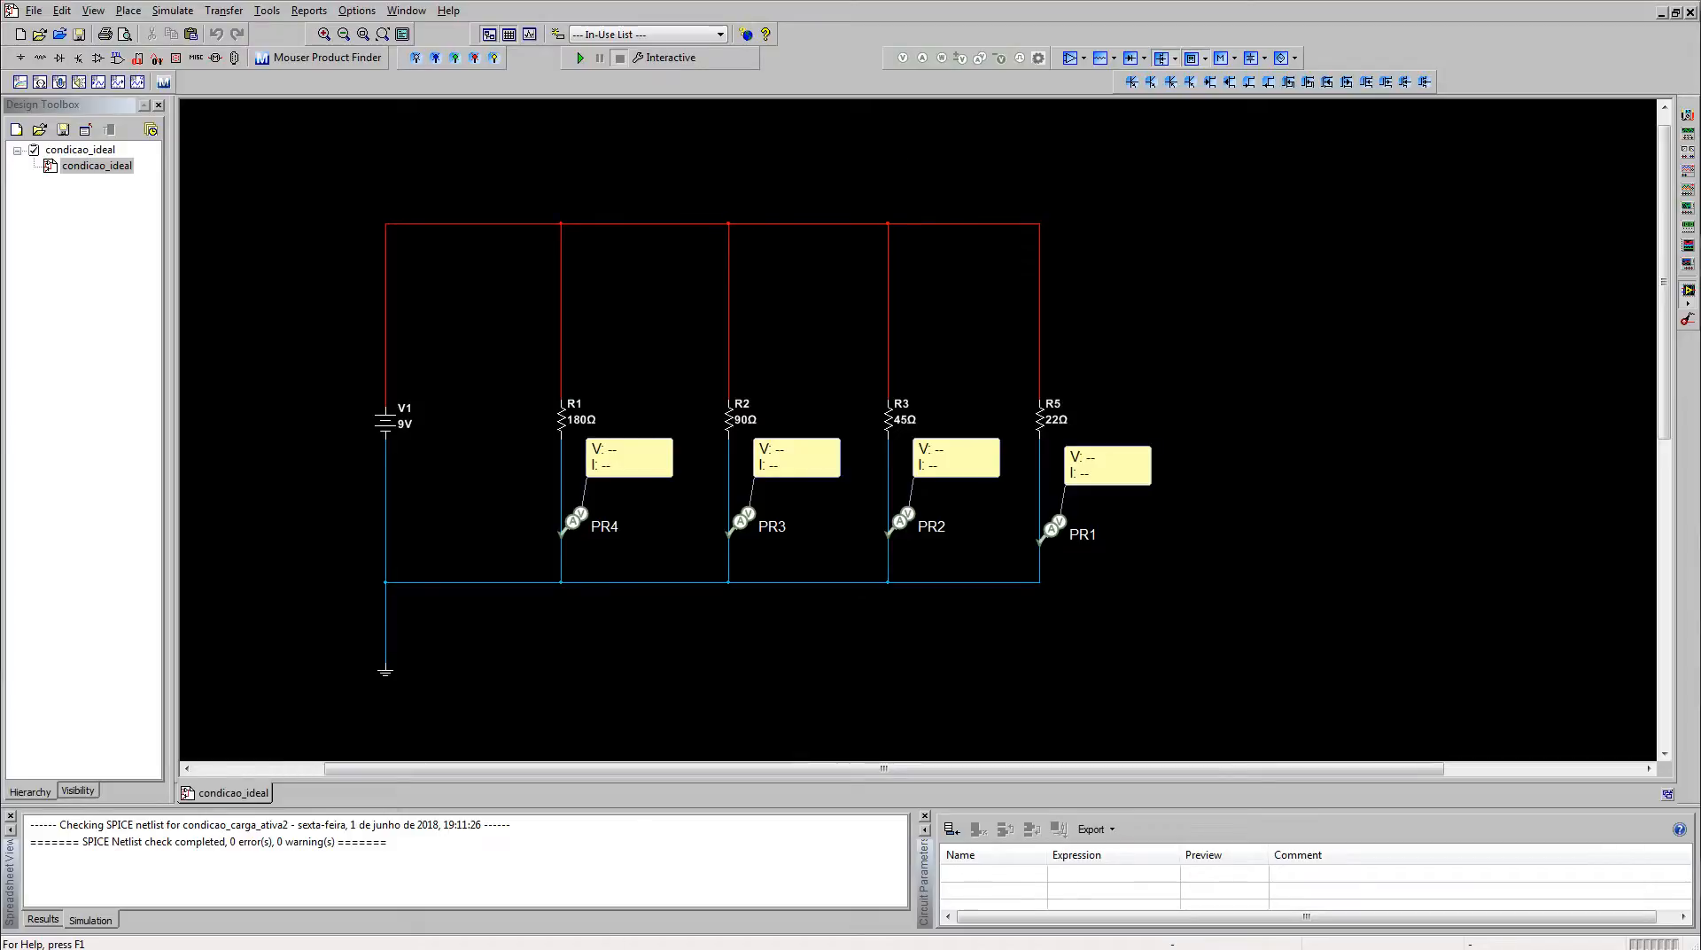
key("alt+Tab")
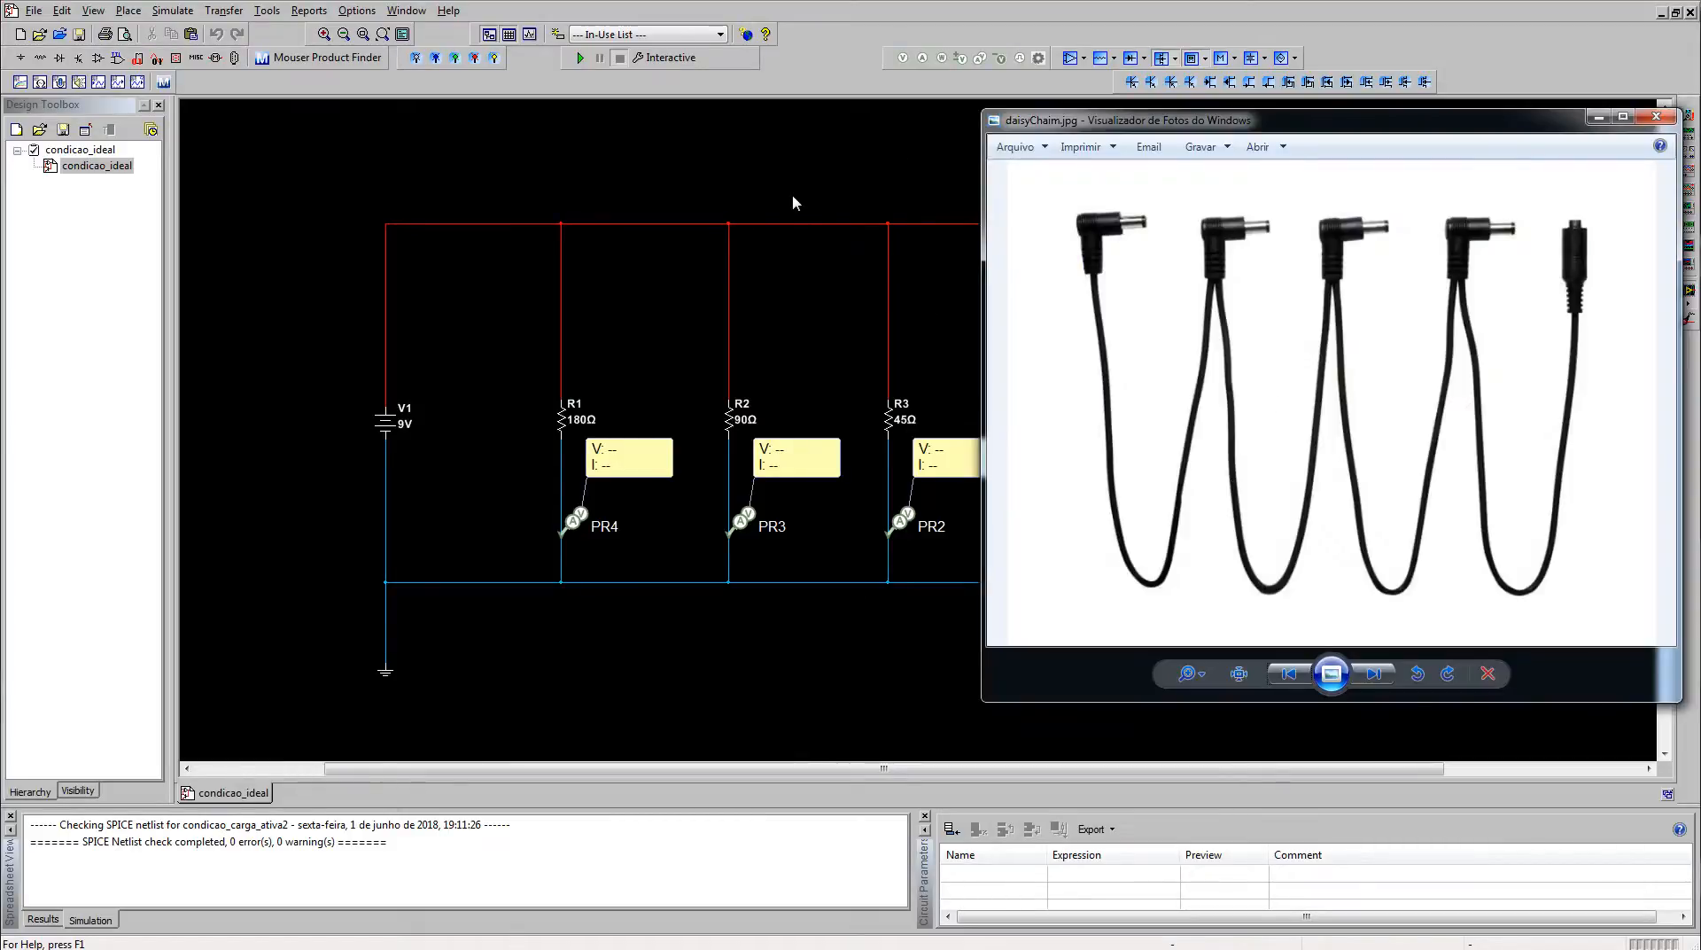
key("alt+Tab")
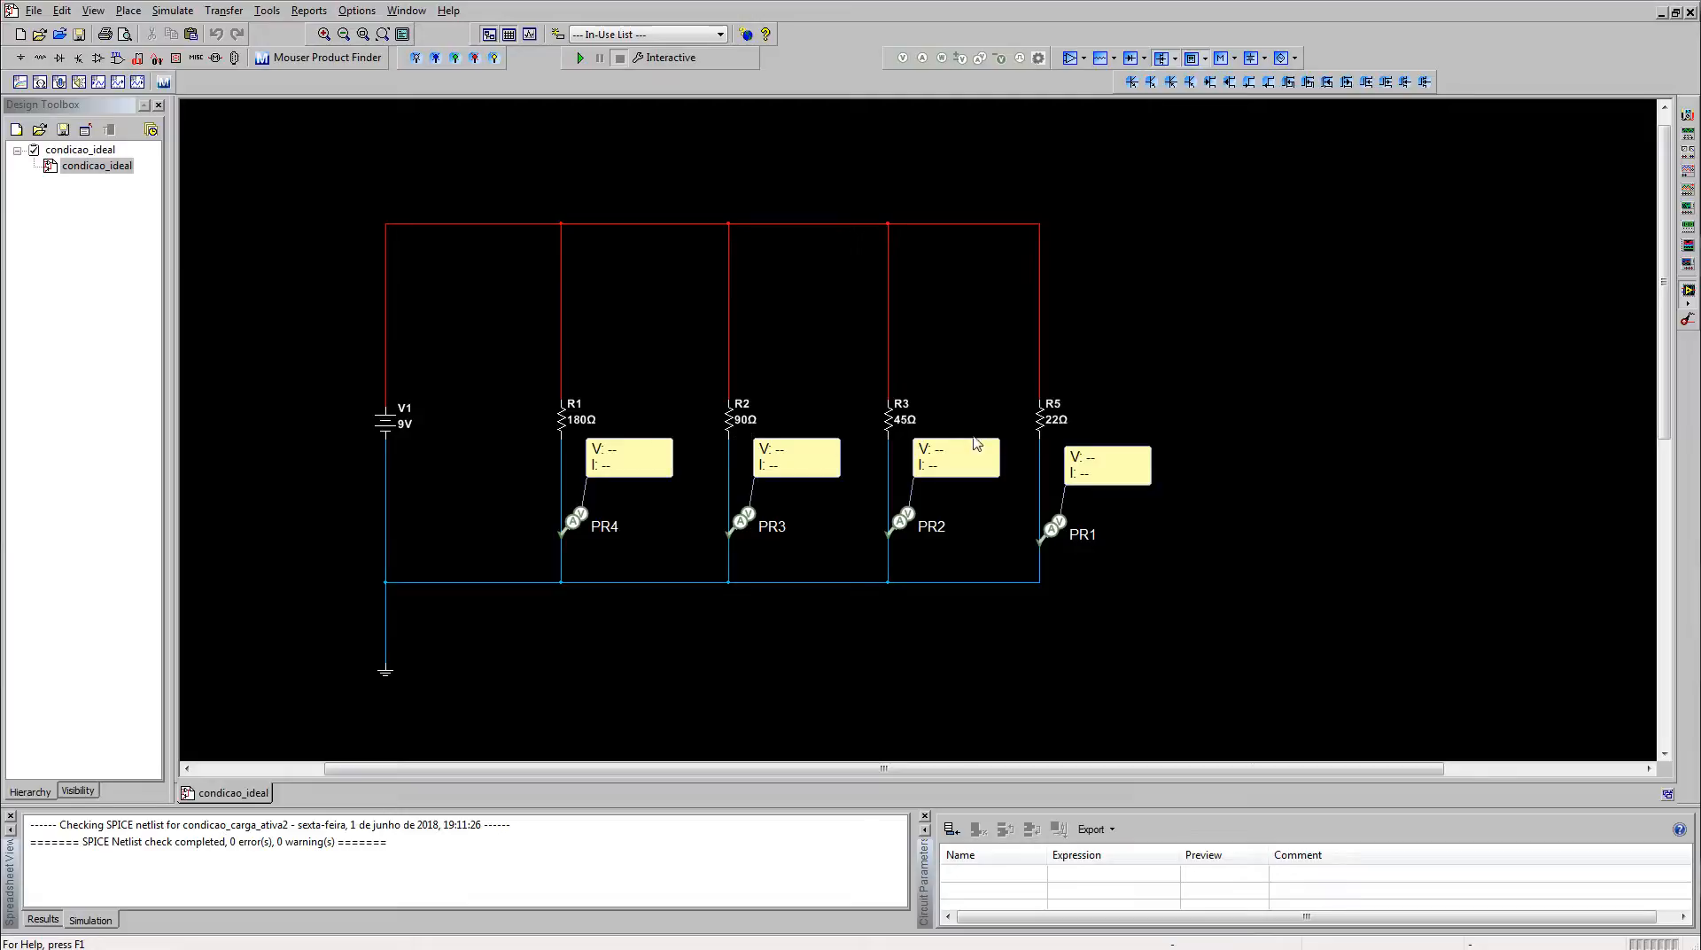
Step: Run the interactive simulation and move probes PR4, PR3, PR2 and PR1 onto the wires above their resistors
left_click(580, 57)
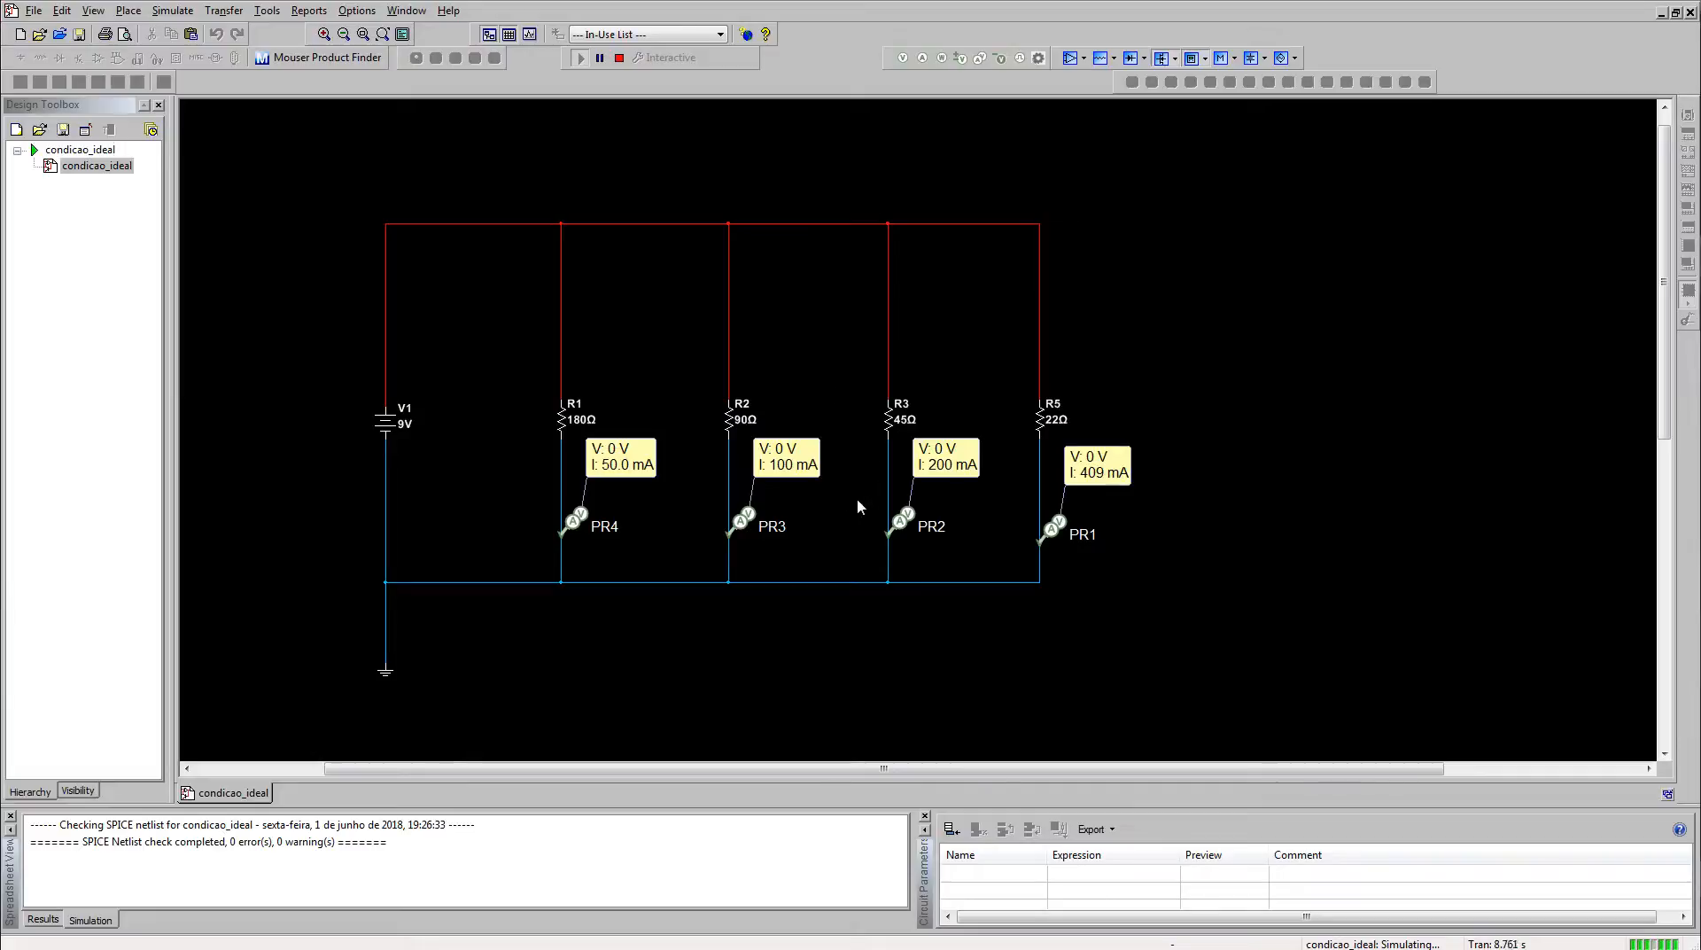
left_click_drag(576, 527, 576, 336)
left_click_drag(754, 516, 751, 344)
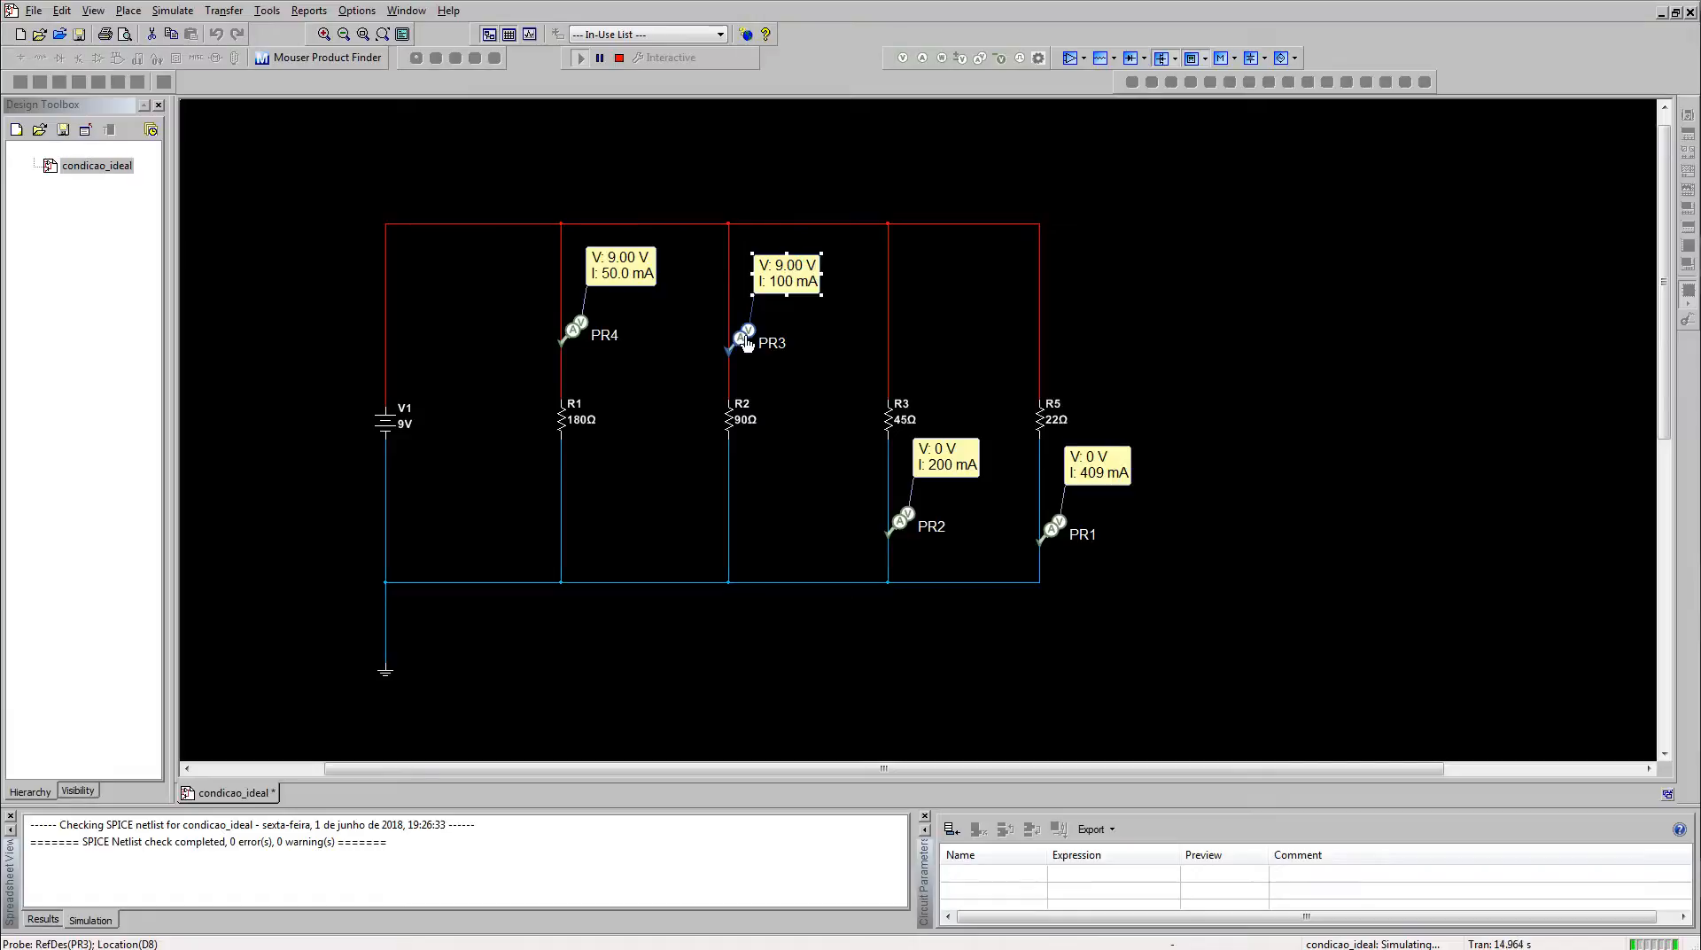
mouse_move(747, 343)
left_mouse_down()
mouse_move(748, 492)
mouse_move(744, 328)
left_mouse_up()
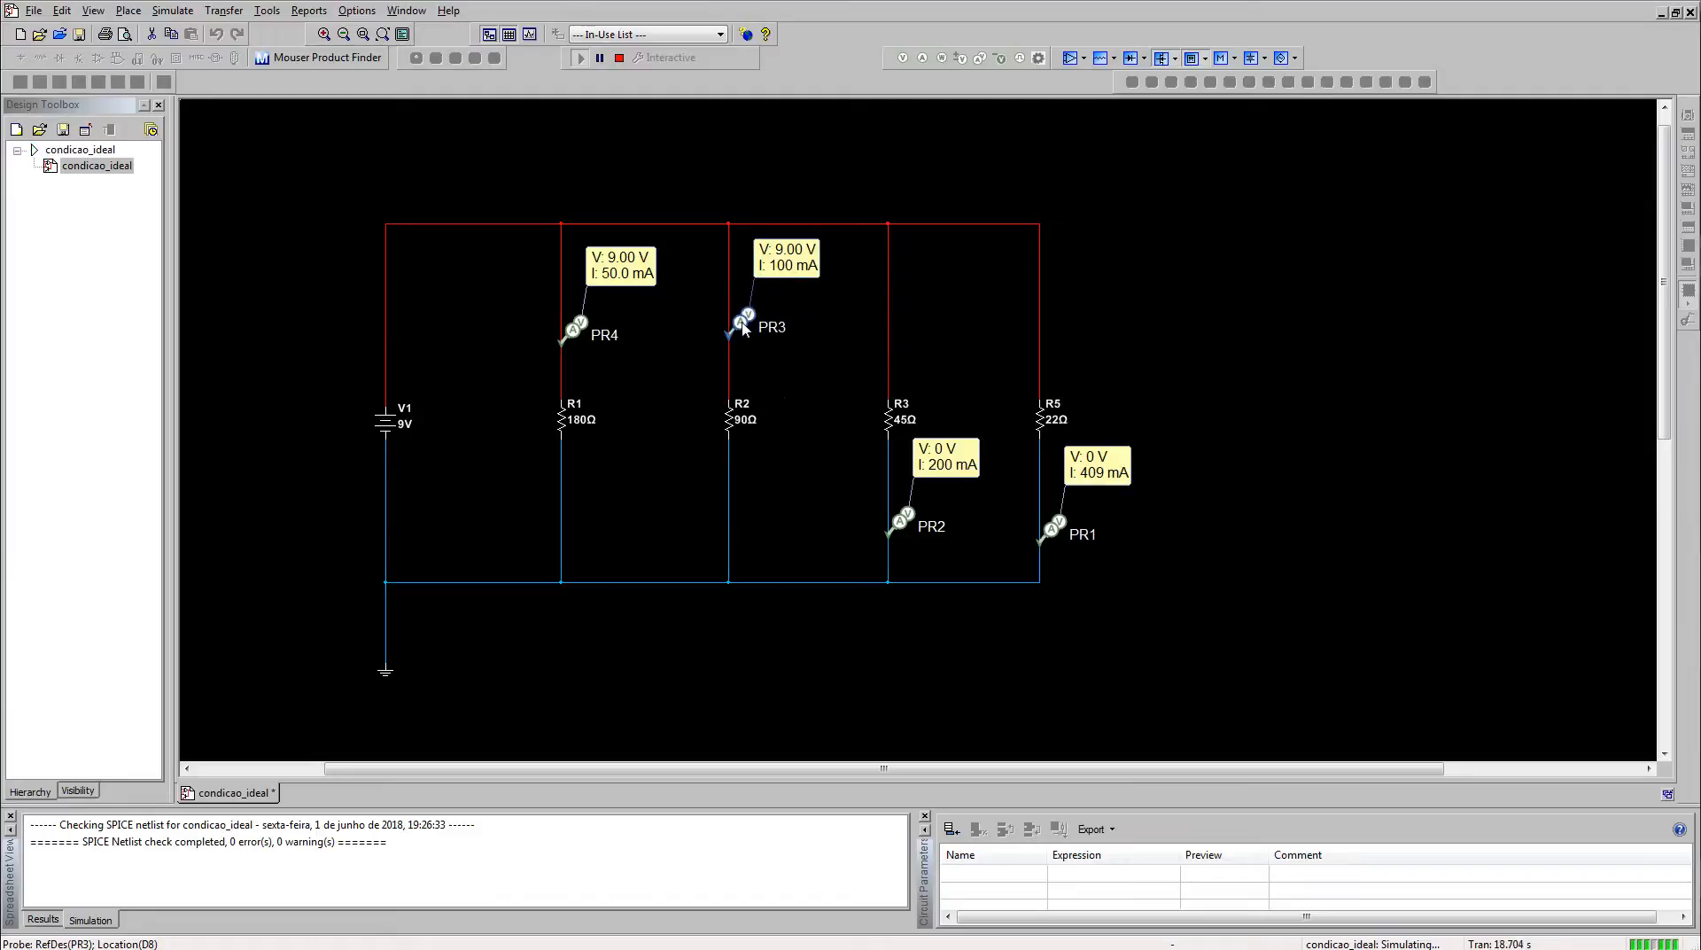
left_click_drag(902, 518, 904, 339)
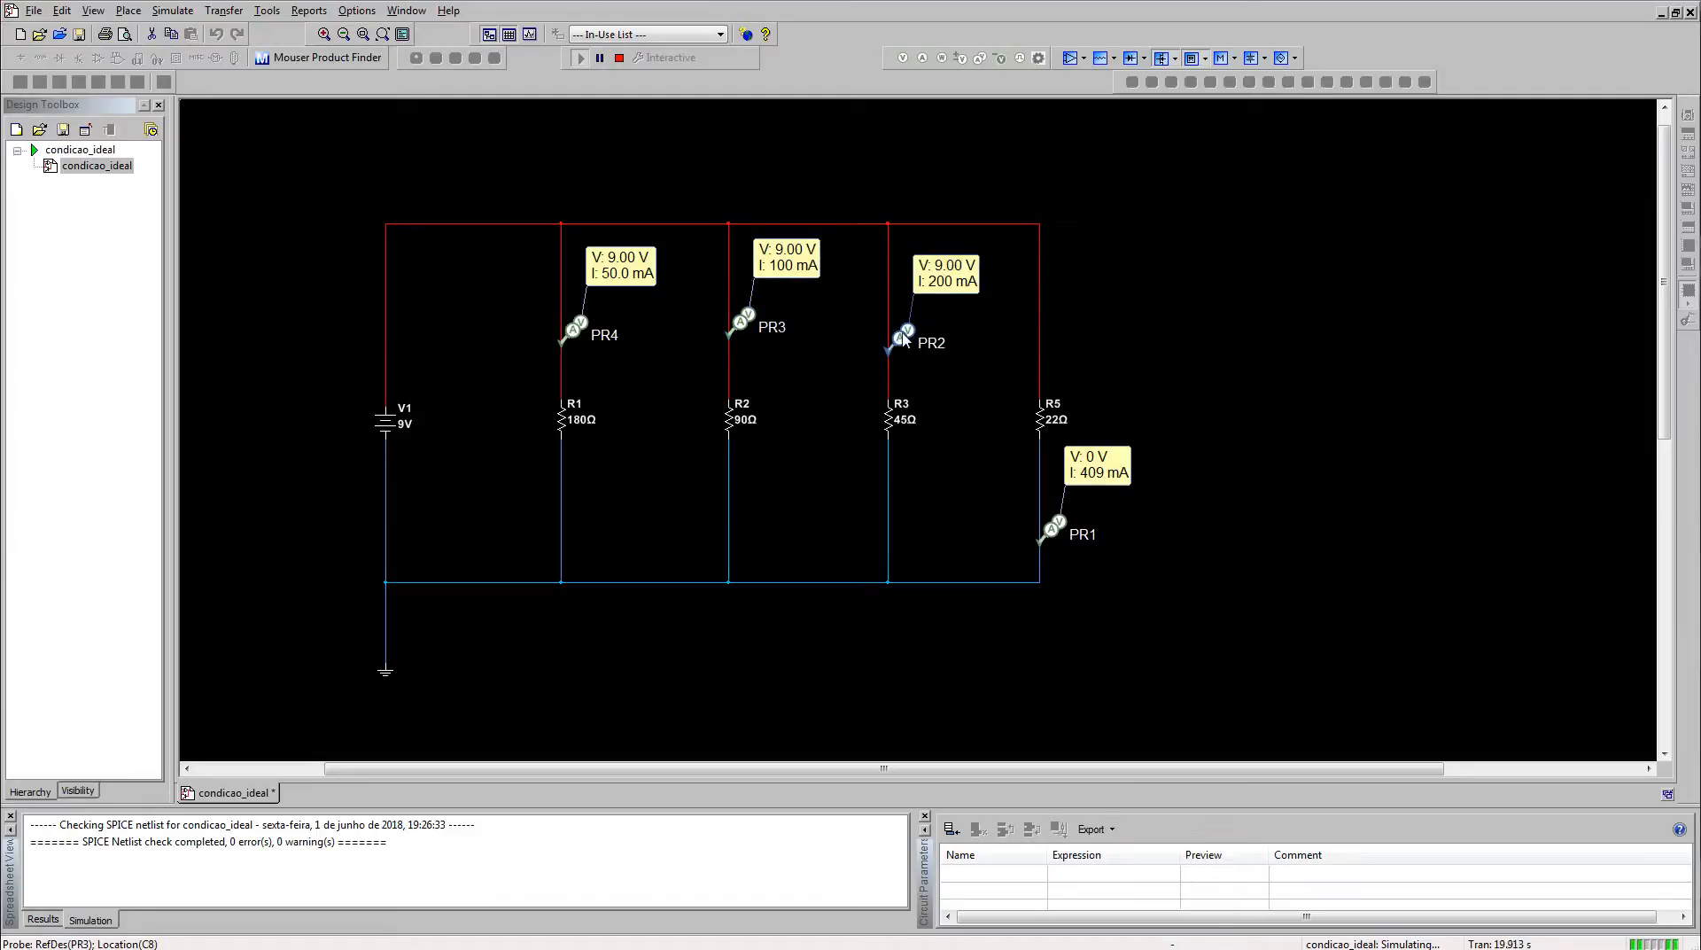
left_click_drag(1056, 525, 1061, 317)
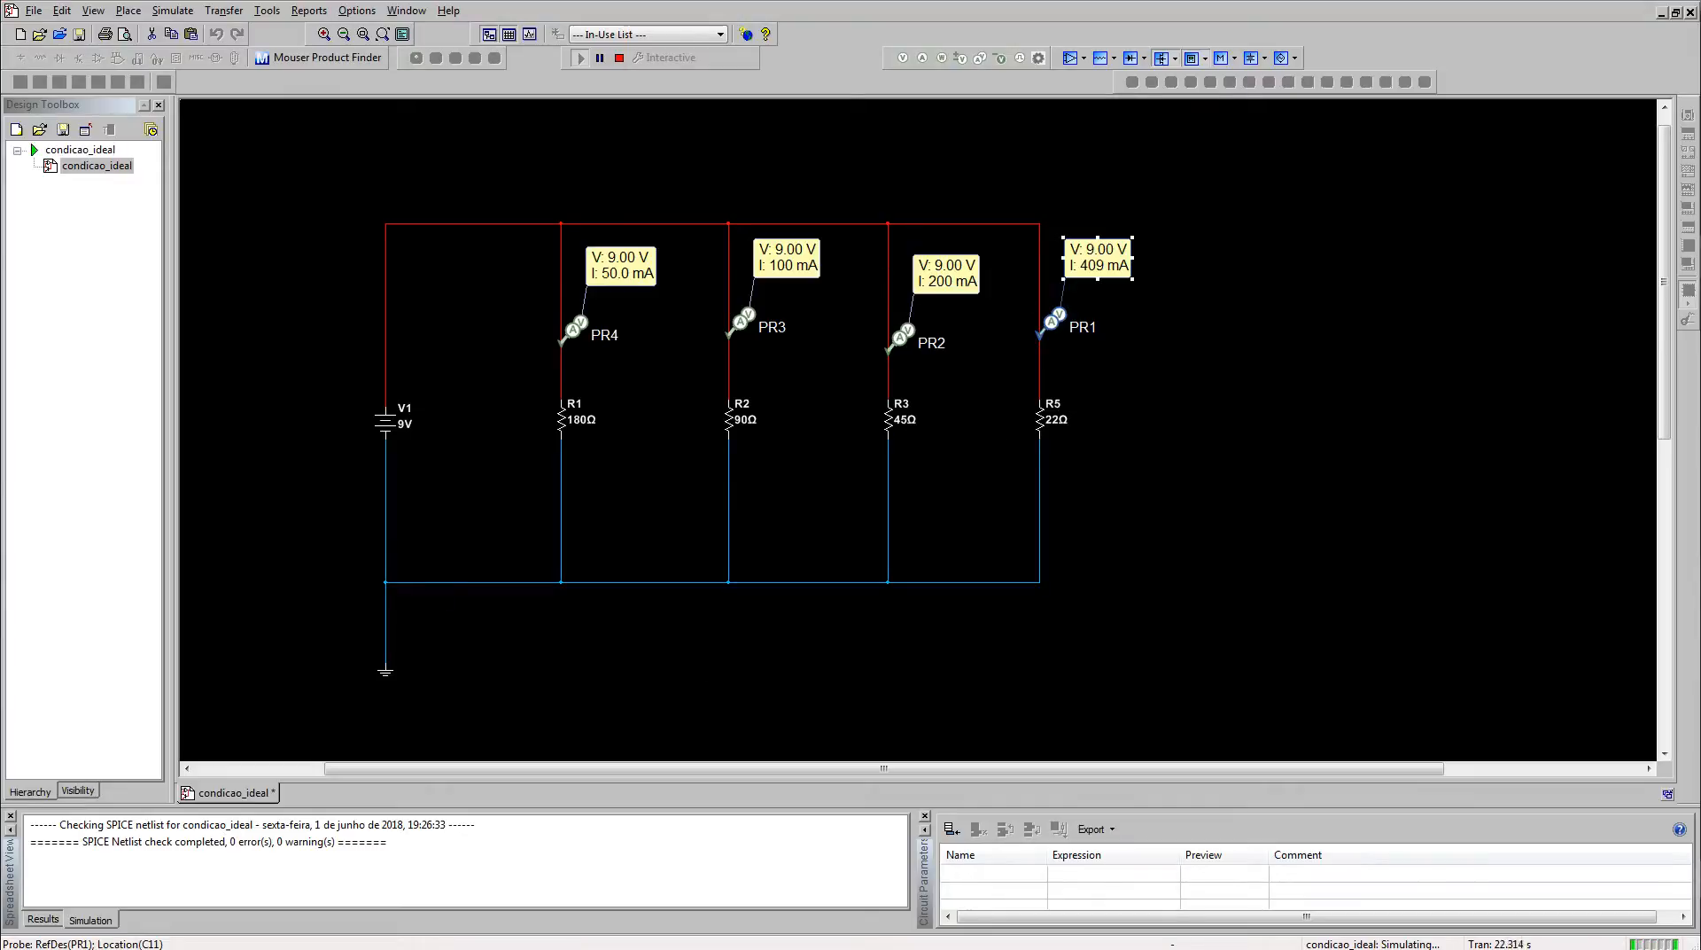
Step: Review the daisy-chain cable photo against the running simulation and minimize the photo
key("alt+Tab")
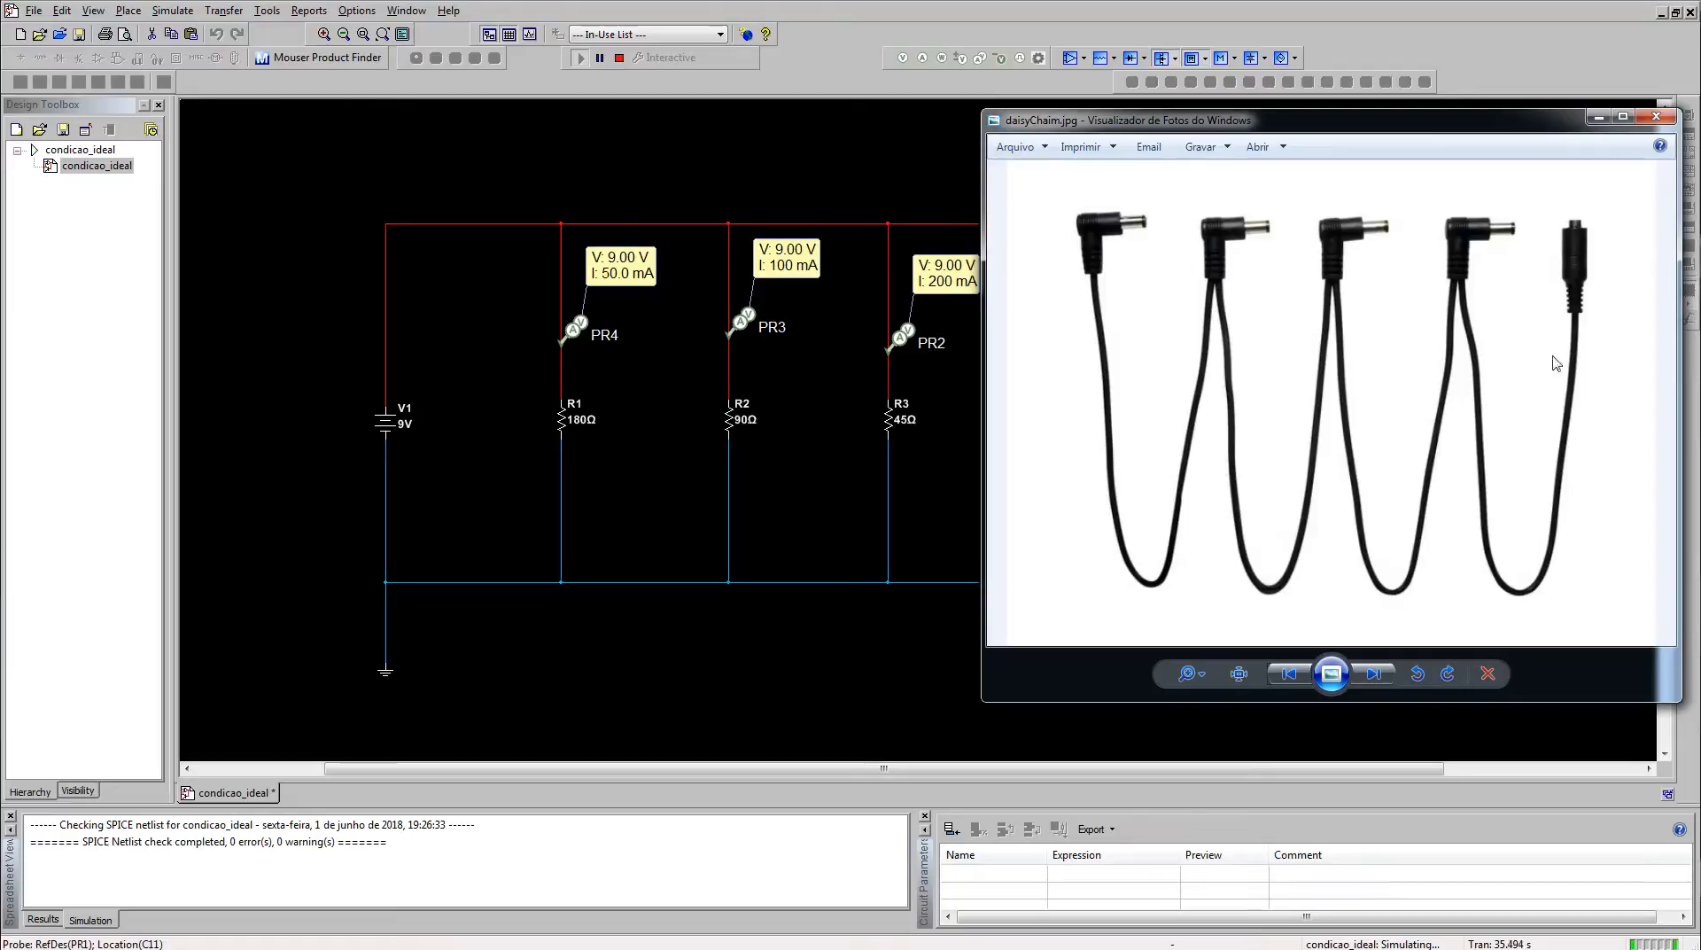
left_click(1598, 117)
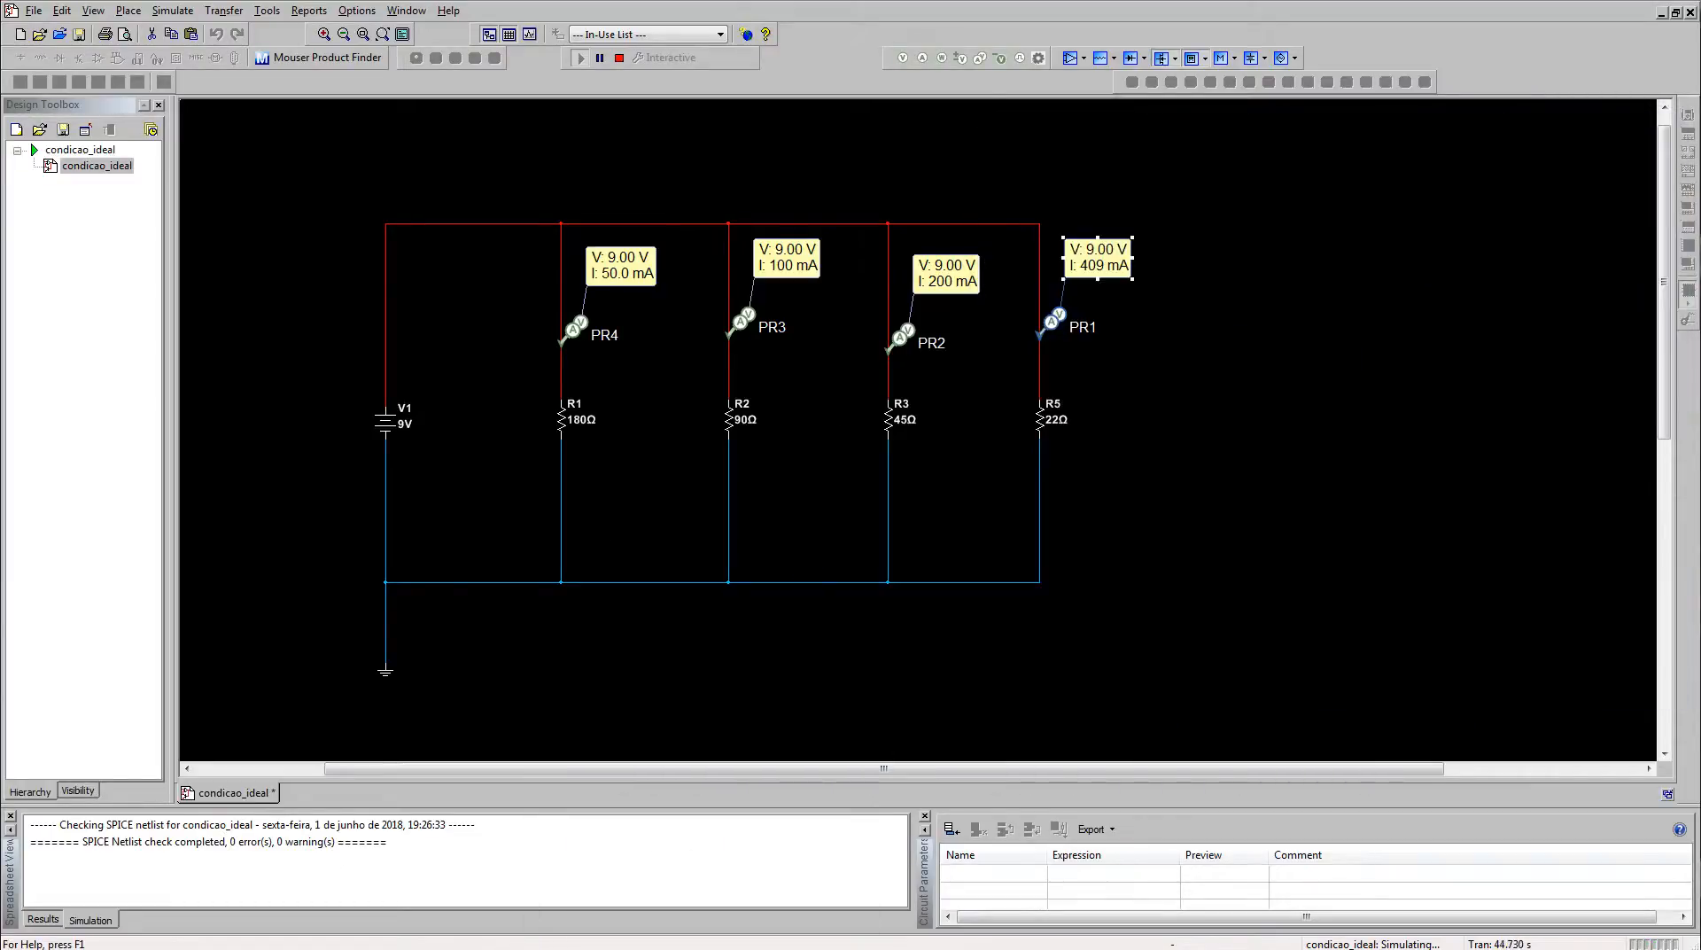
Step: Stop the simulation and replace the open design with condicao_ideal2, saving the changes to condicao_ideal
left_click(621, 58)
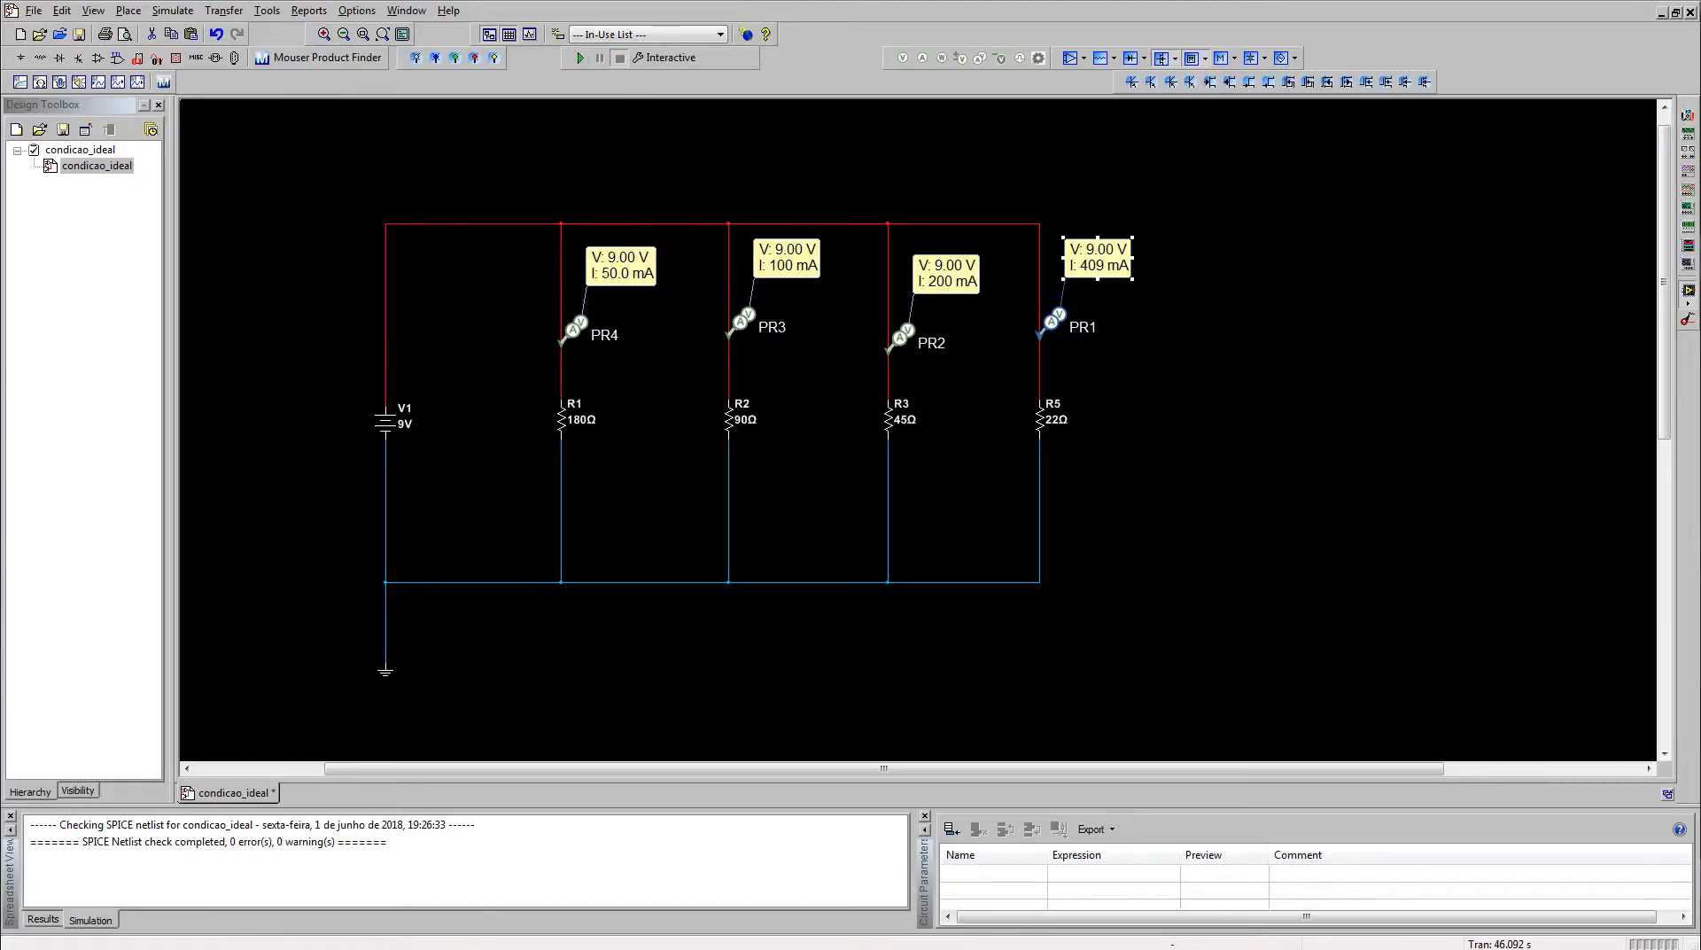
key("alt+F4")
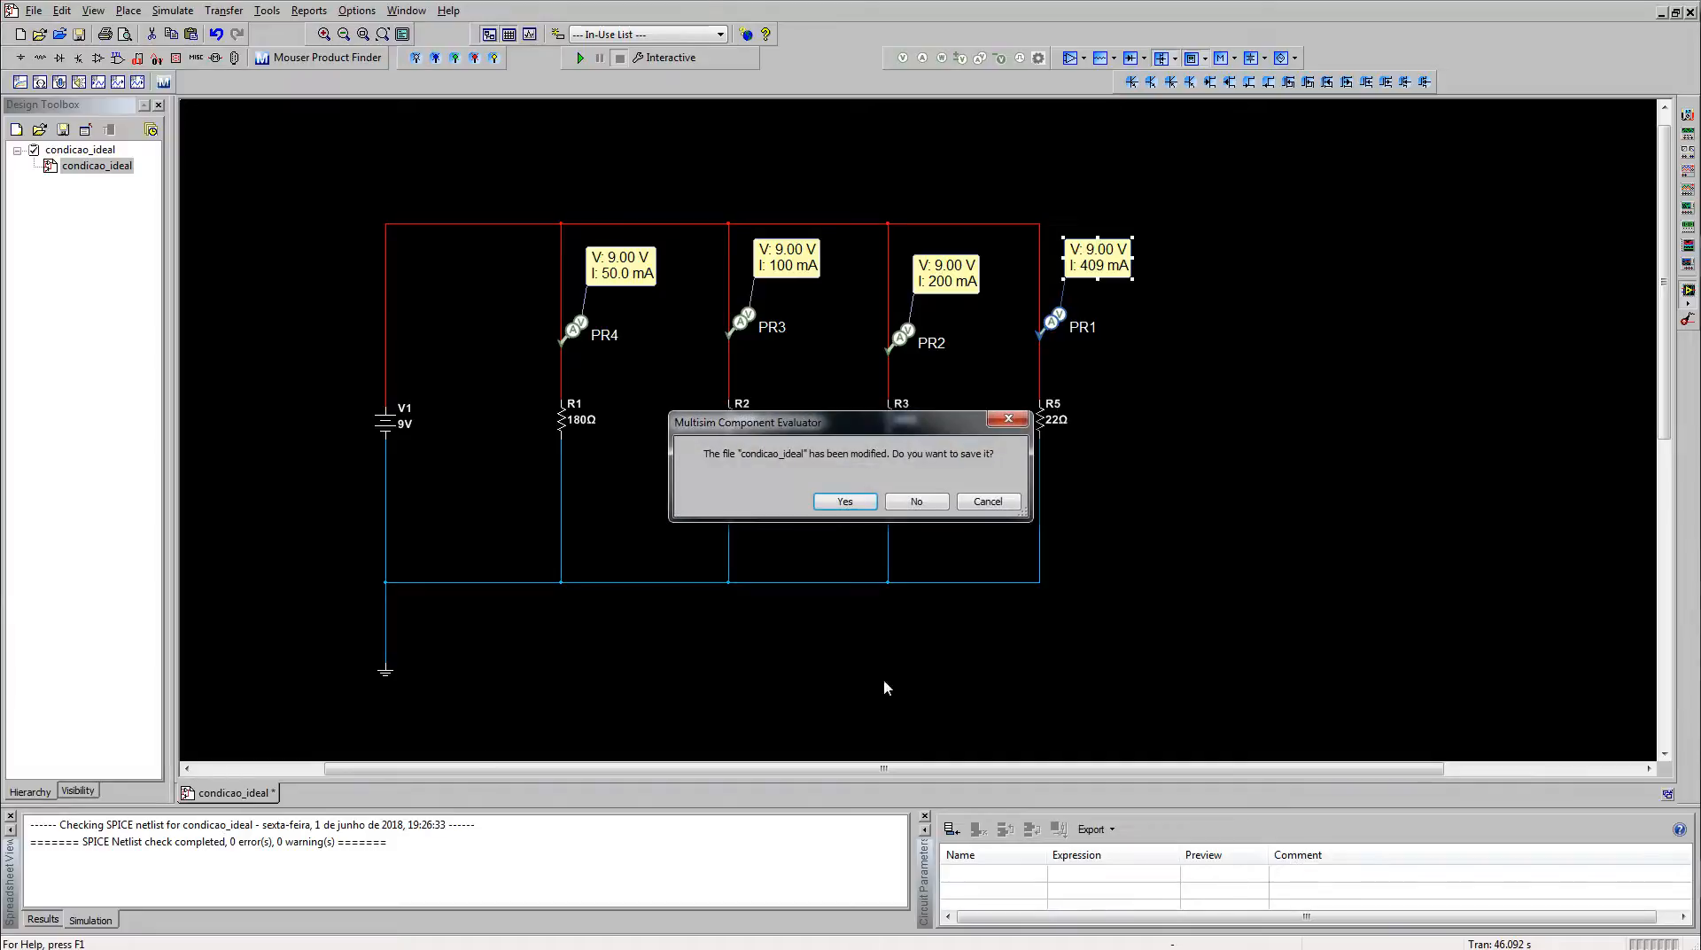
left_click(846, 506)
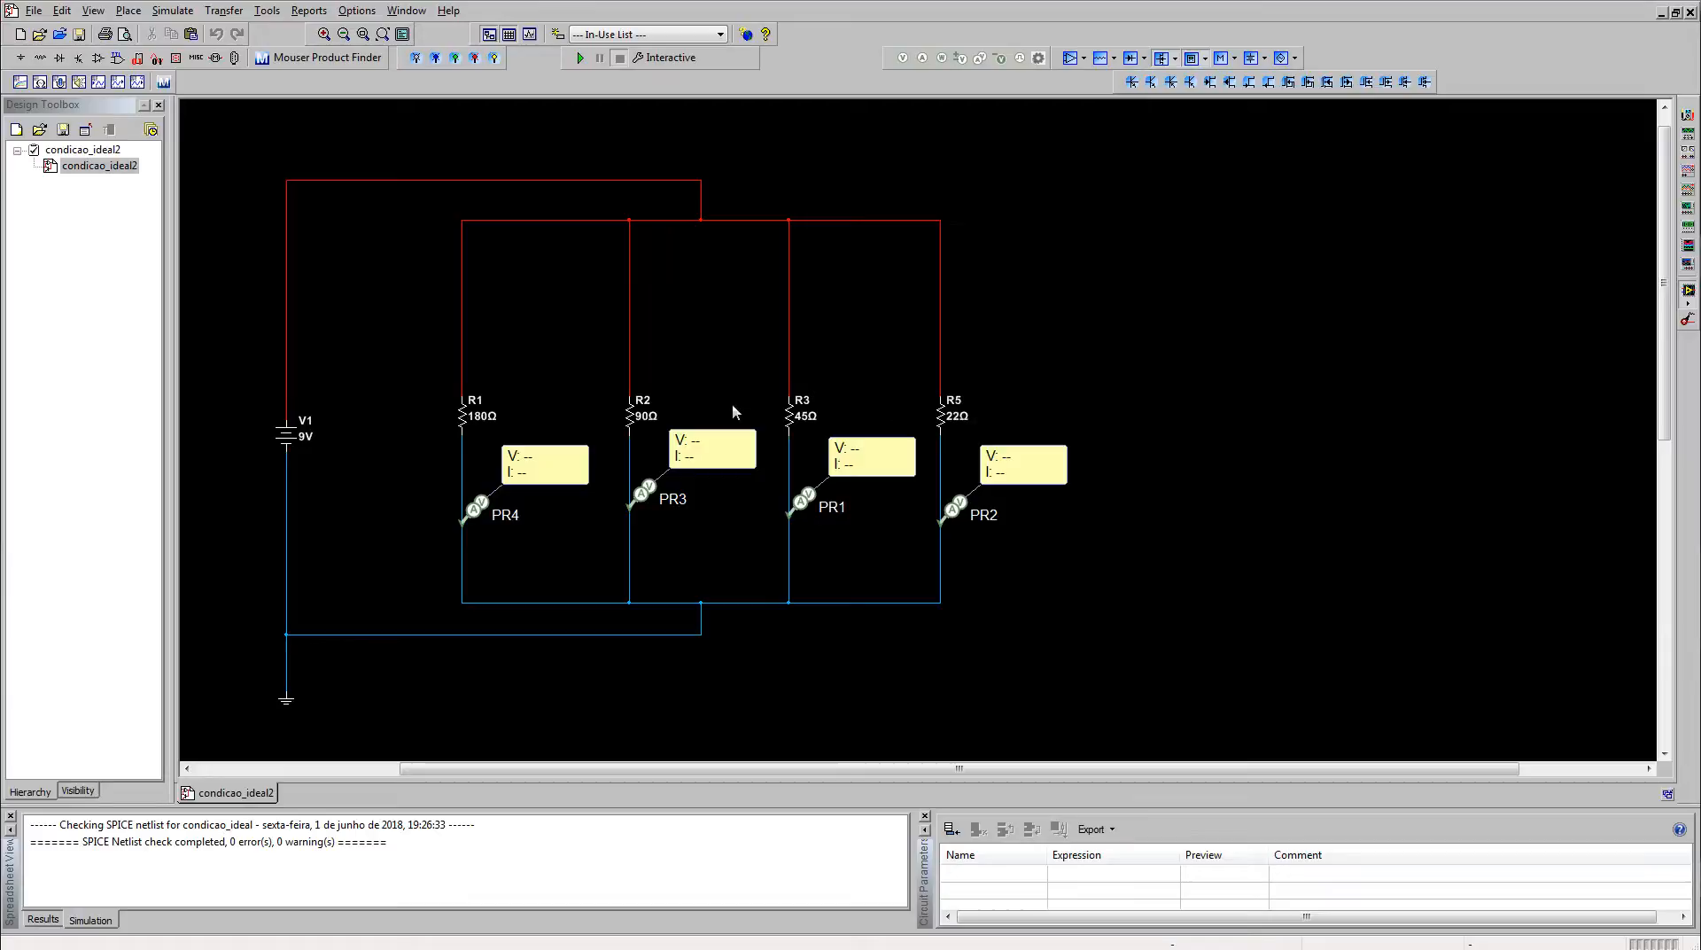
Step: Compare the circuit's parallel branches, starting at R1, with the Y-splitter cable photo daisyChaim_Y.jpg
left_click(464, 418)
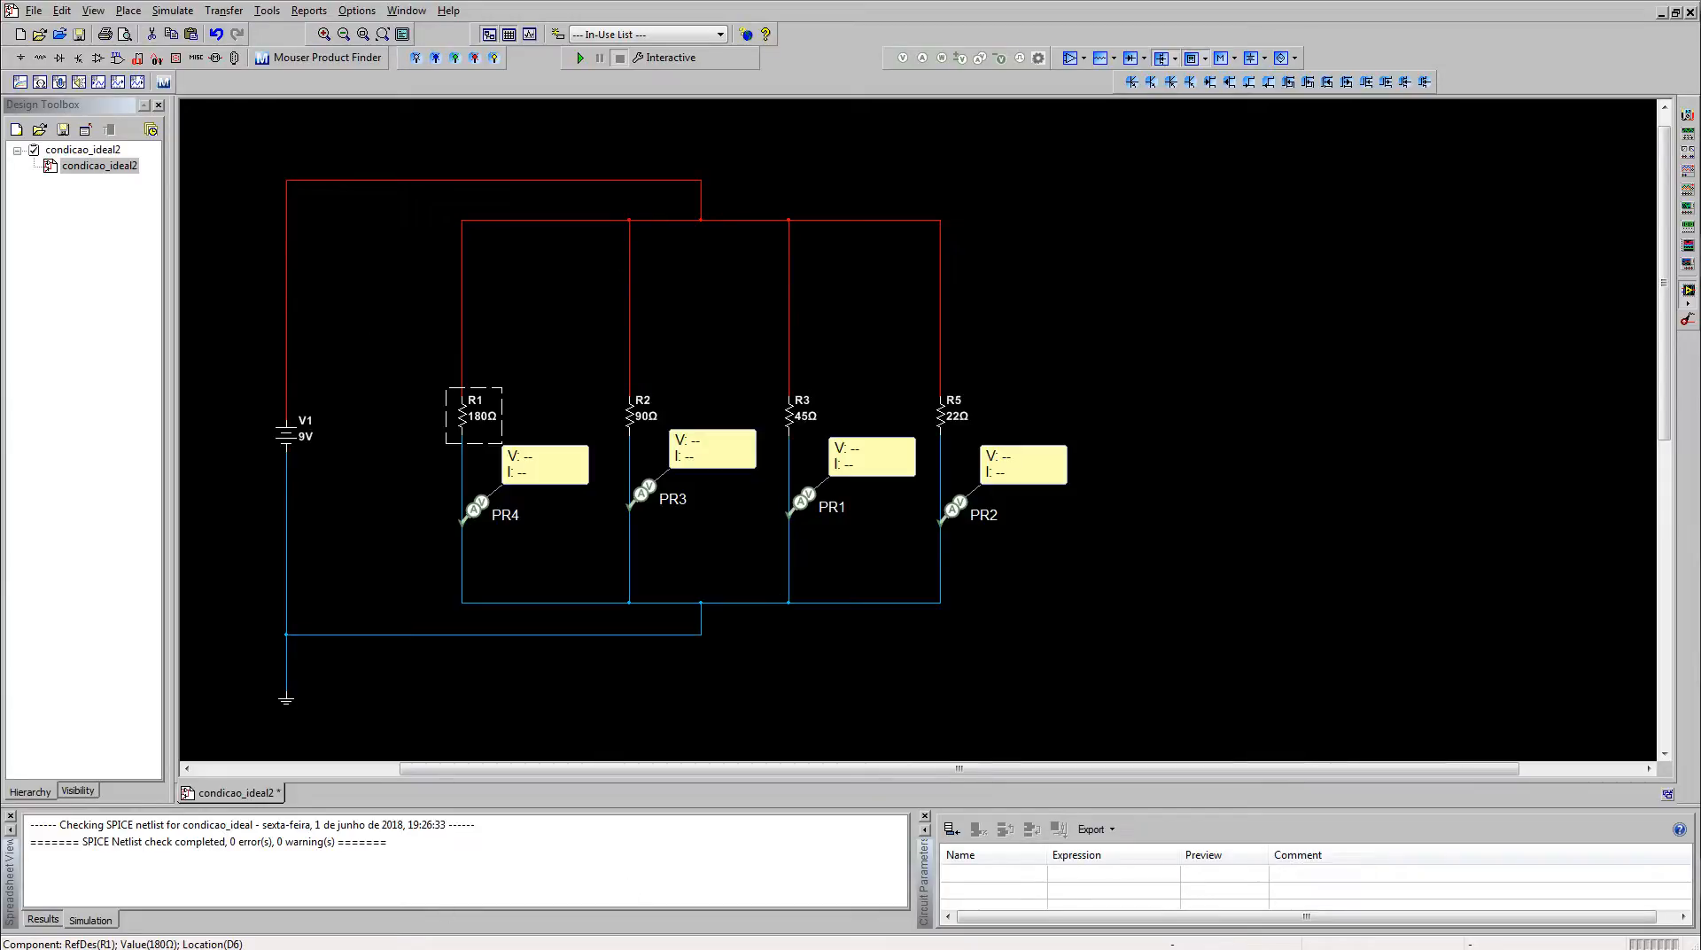
key("alt+Tab")
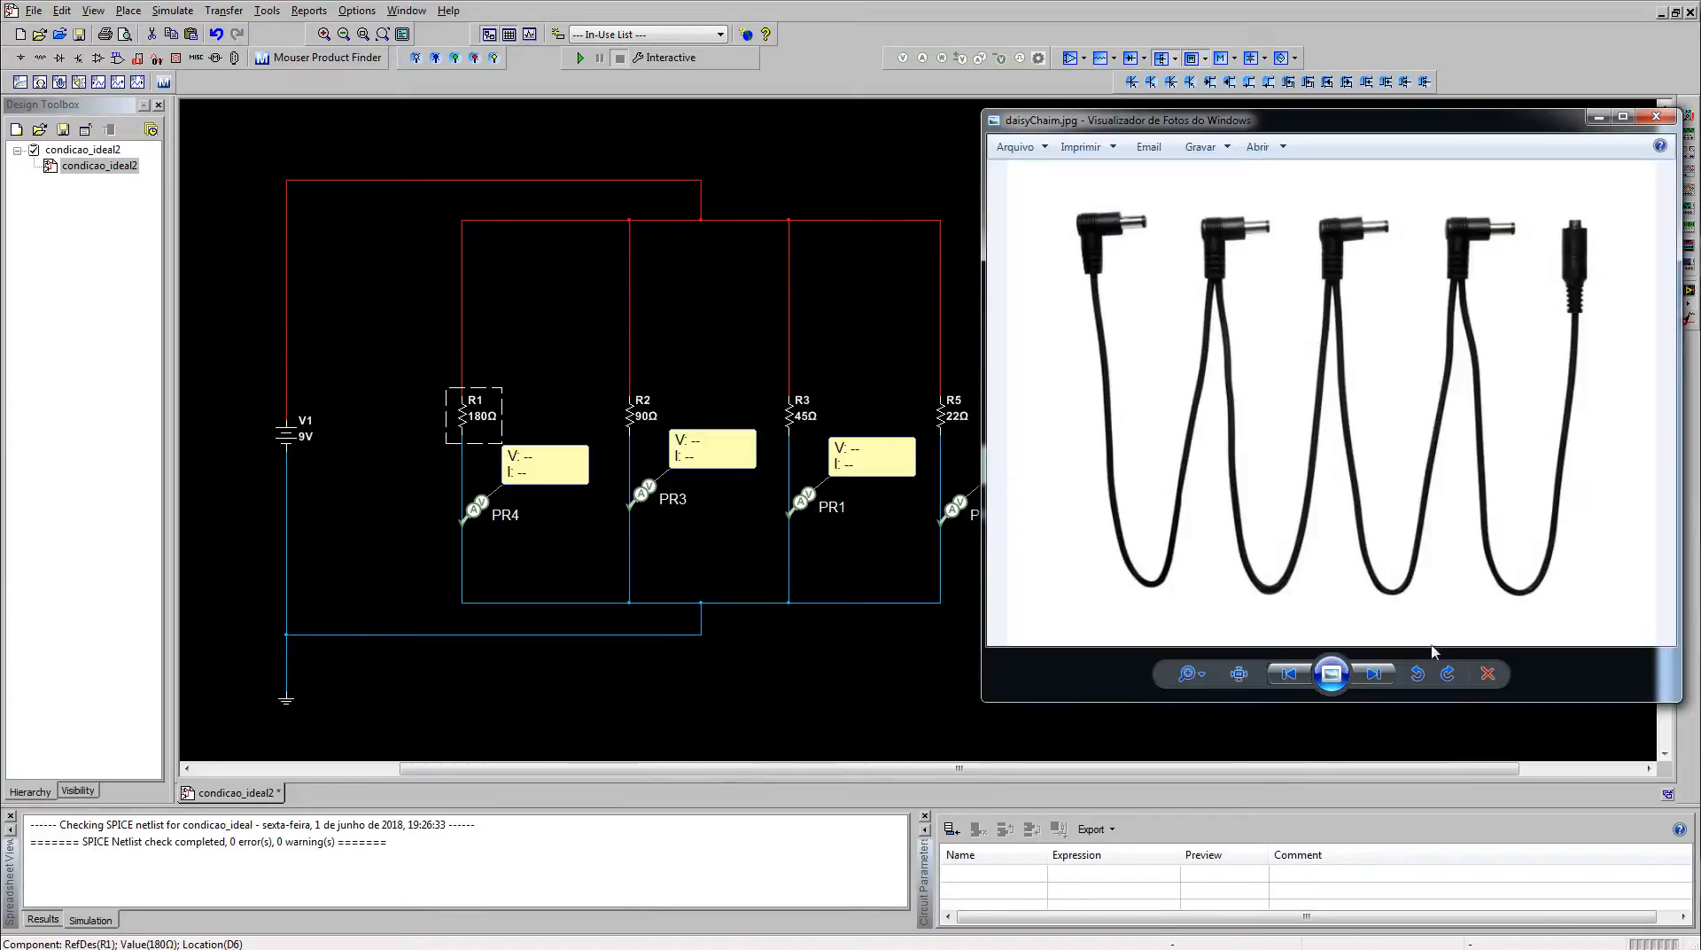
left_click(1375, 676)
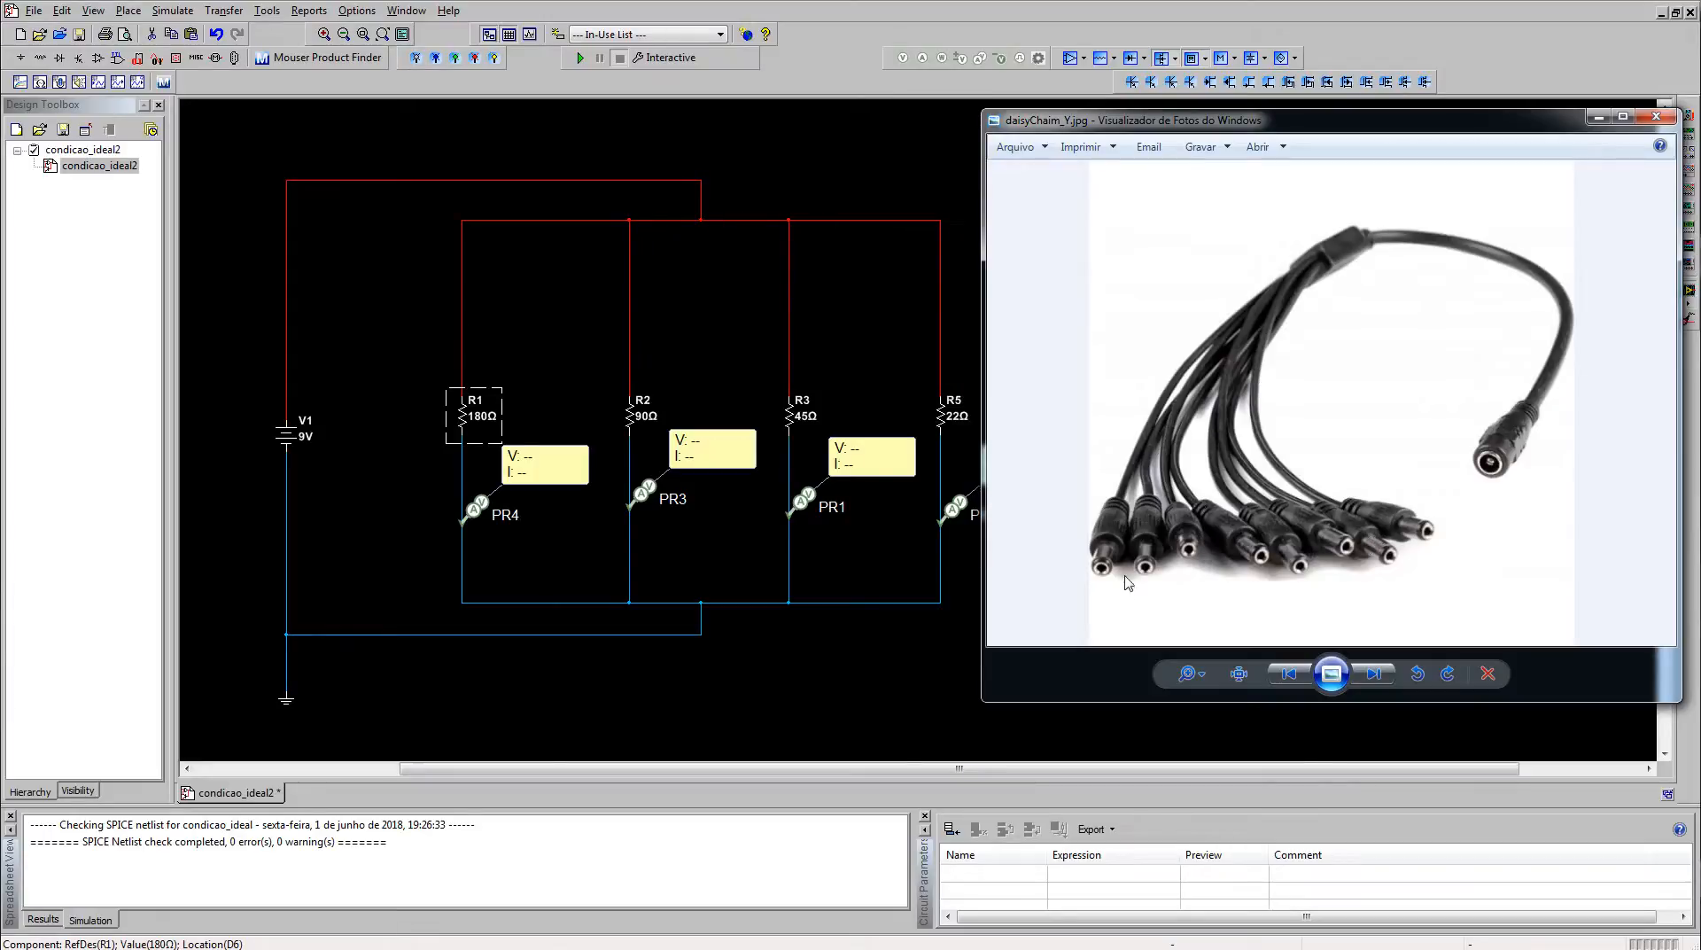
left_click(730, 167)
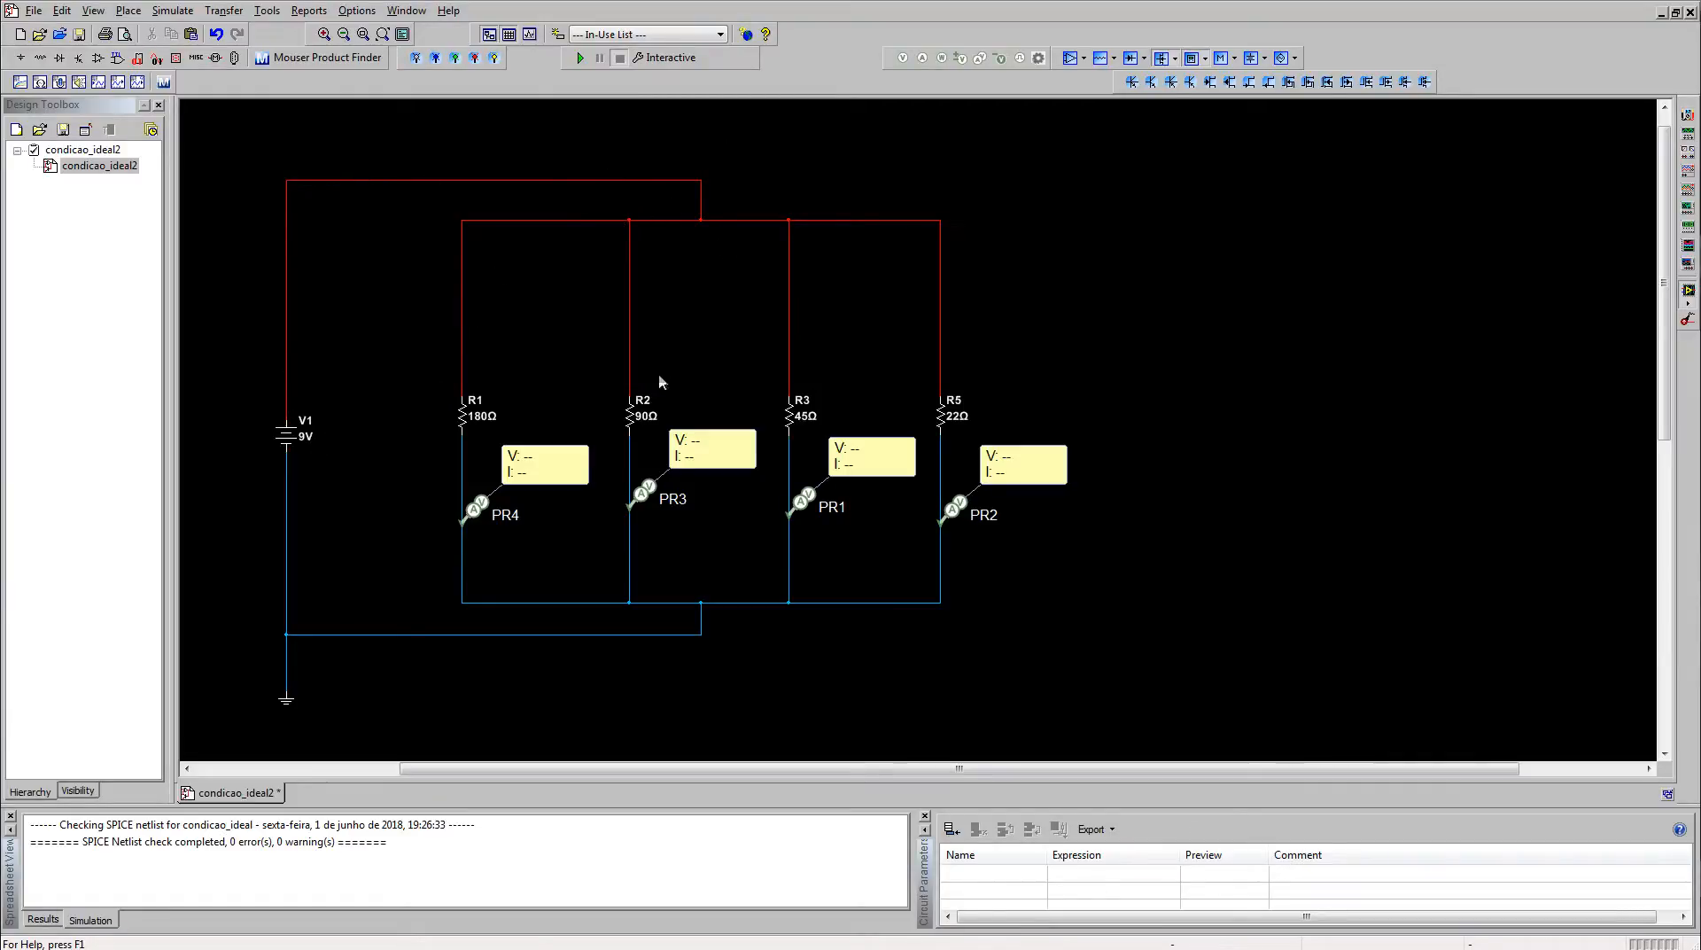
Step: Run the interactive simulation and align probes PR3 and PR1 level with the other probes below the resistors
left_click(581, 58)
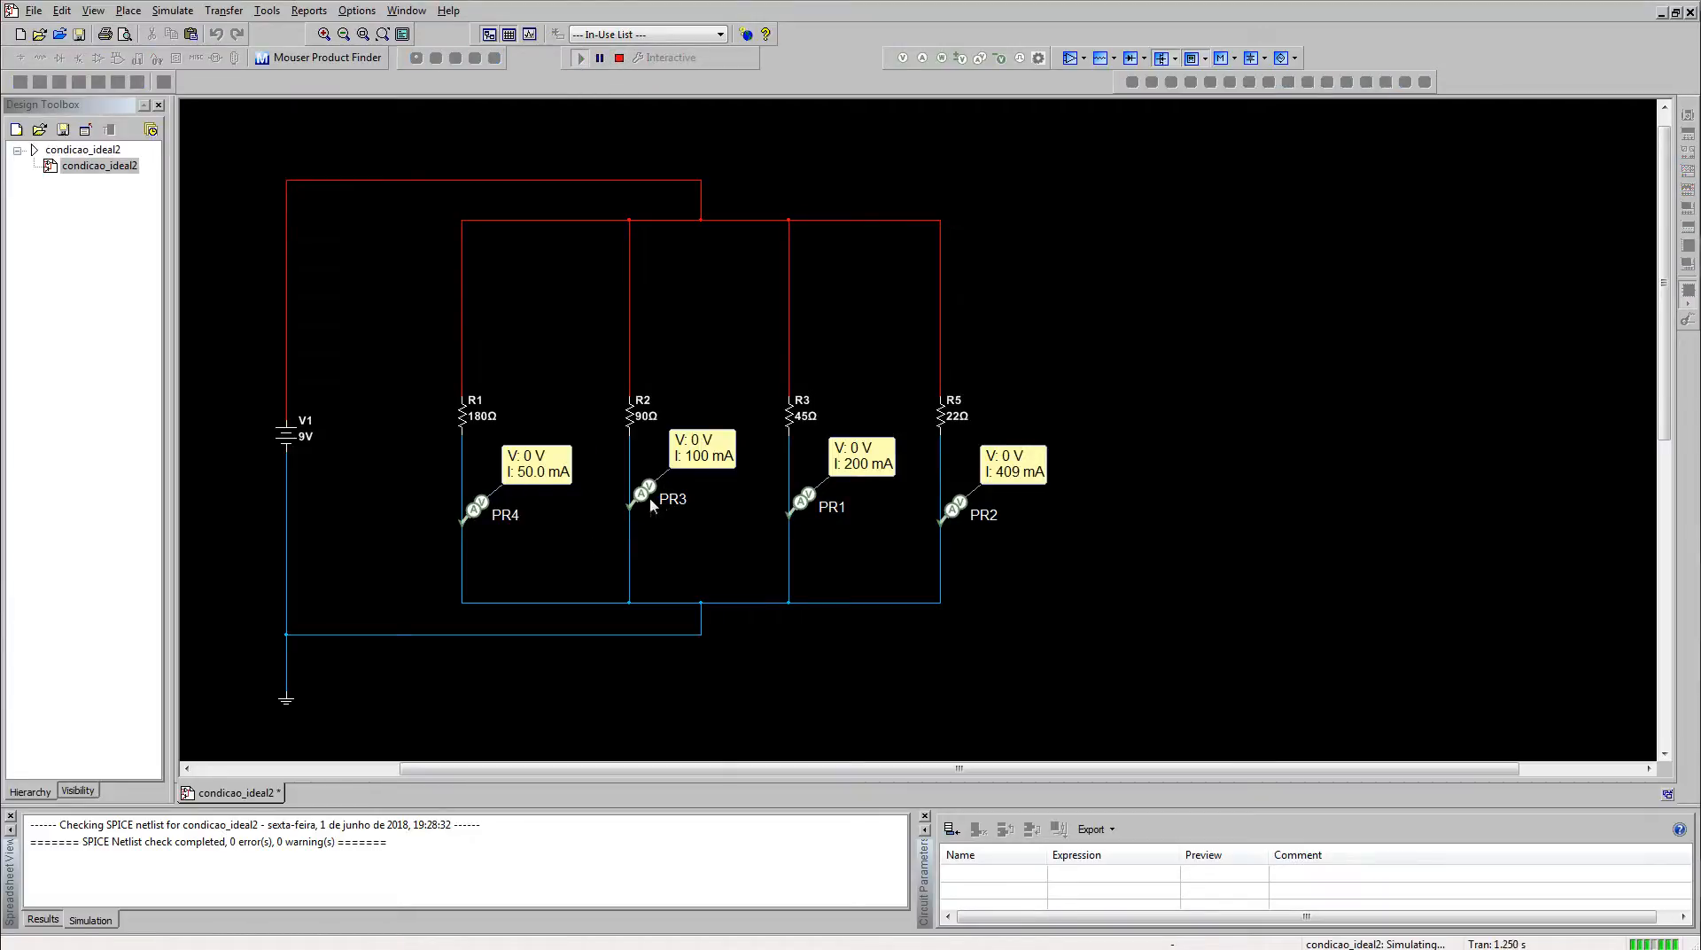
left_click_drag(646, 494, 648, 511)
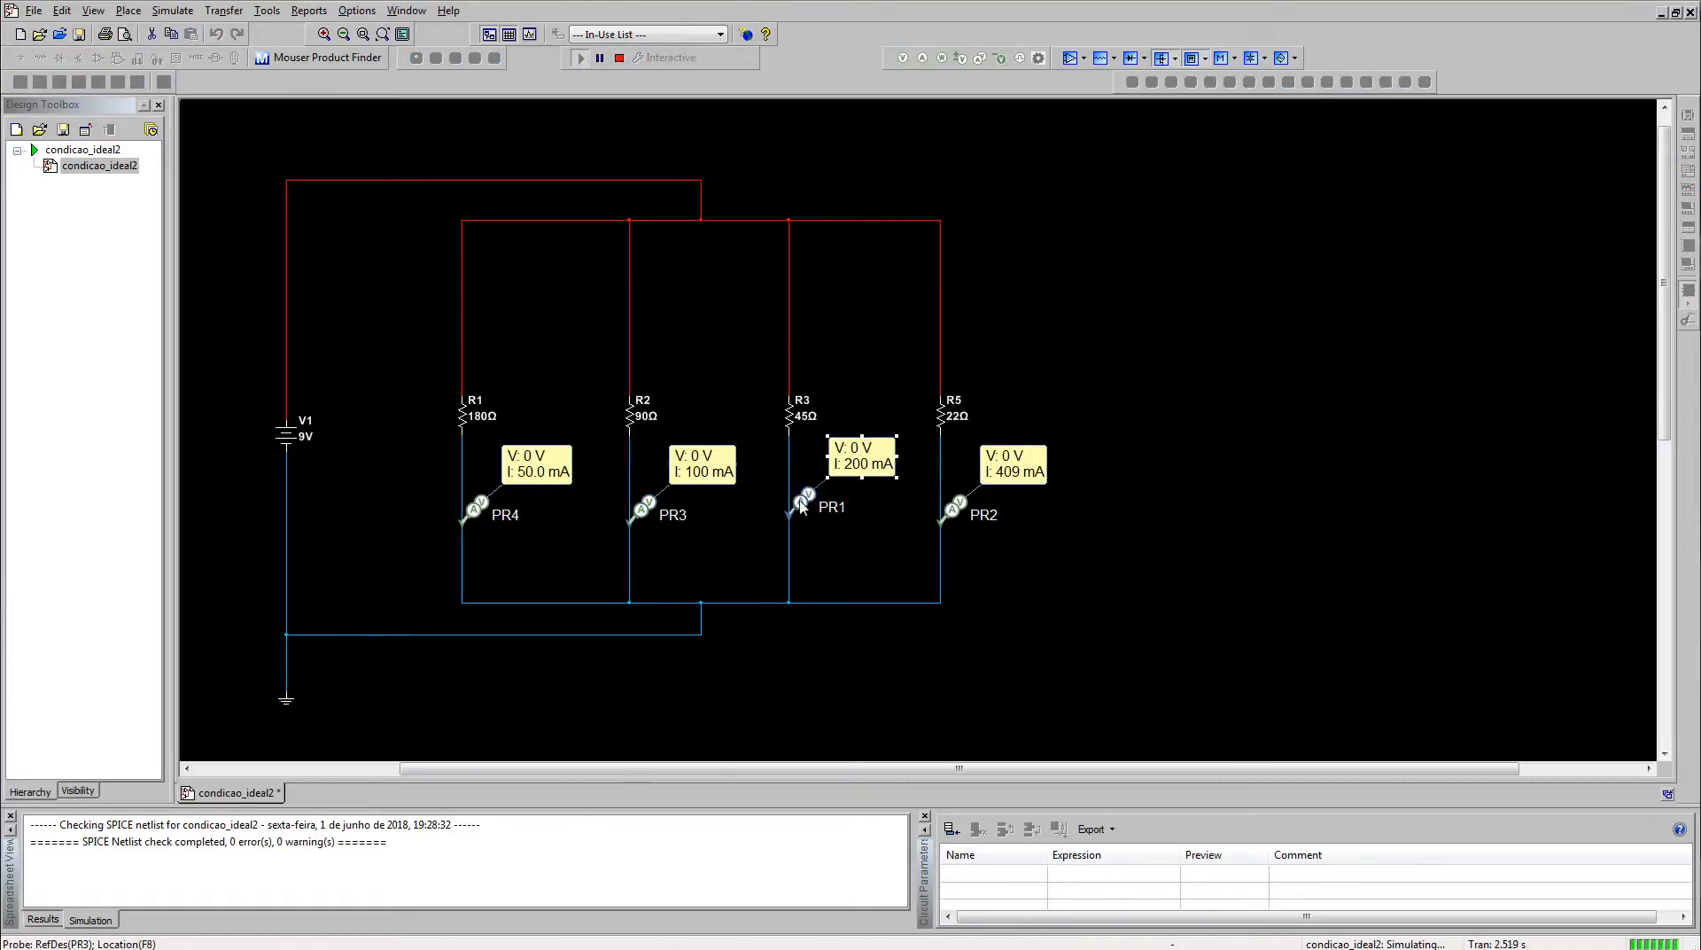
left_click_drag(802, 499, 803, 507)
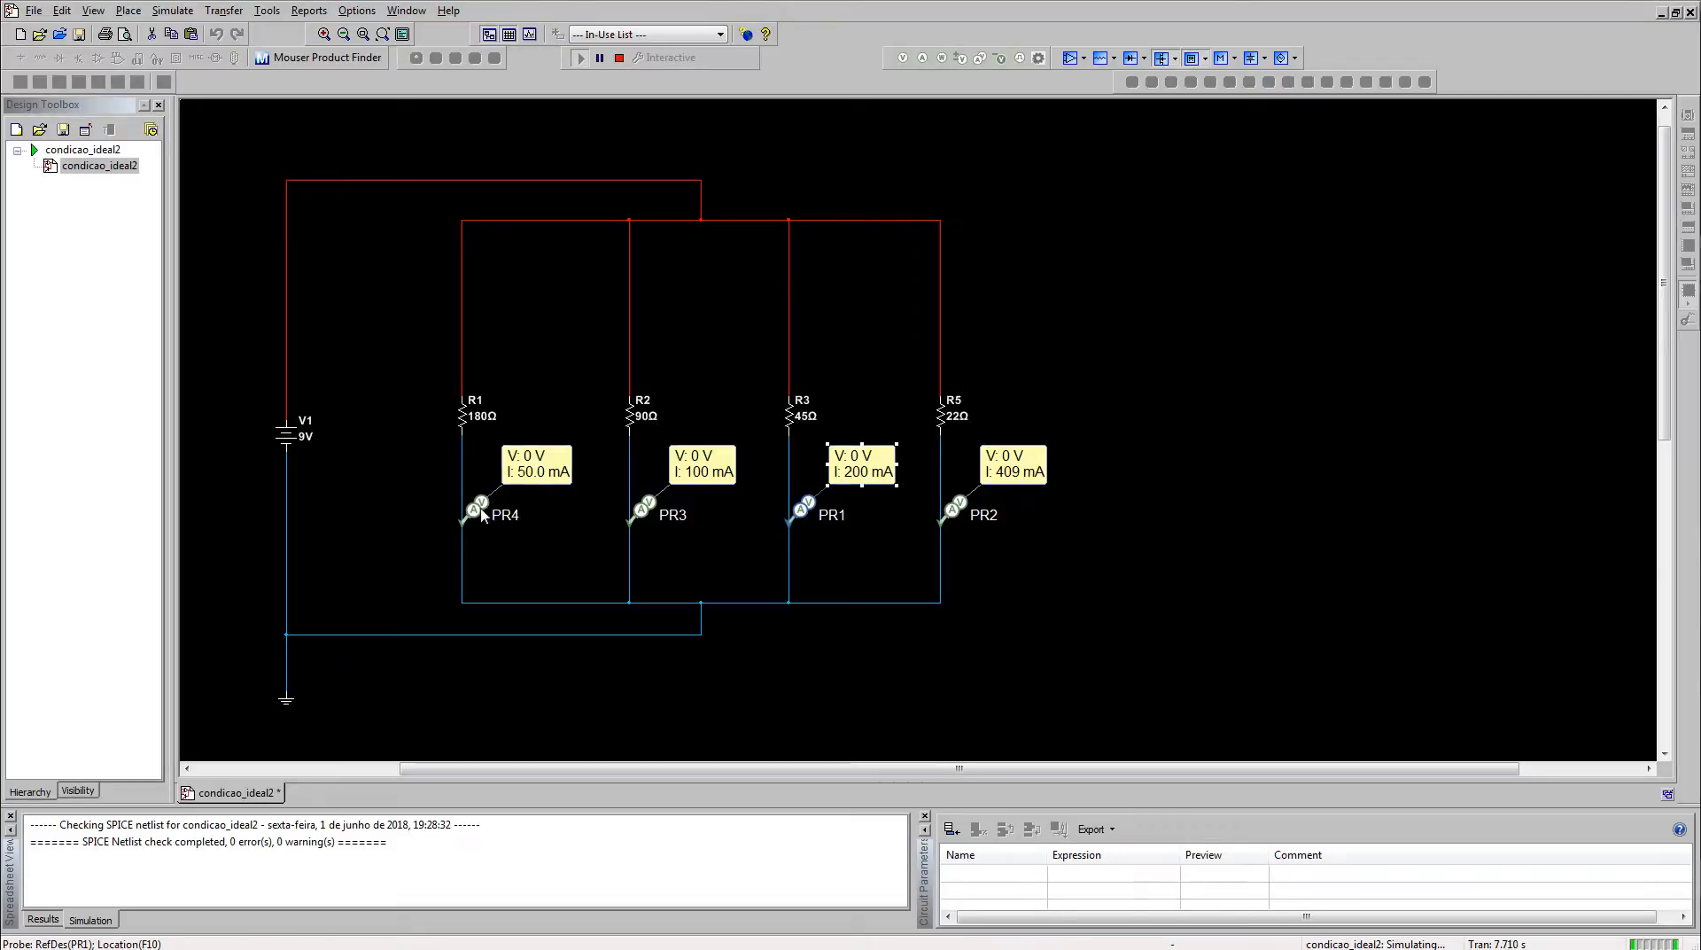
Step: Move probes PR4, PR3, PR1 and PR2 onto the supply wires above their resistors
left_click_drag(485, 513, 485, 321)
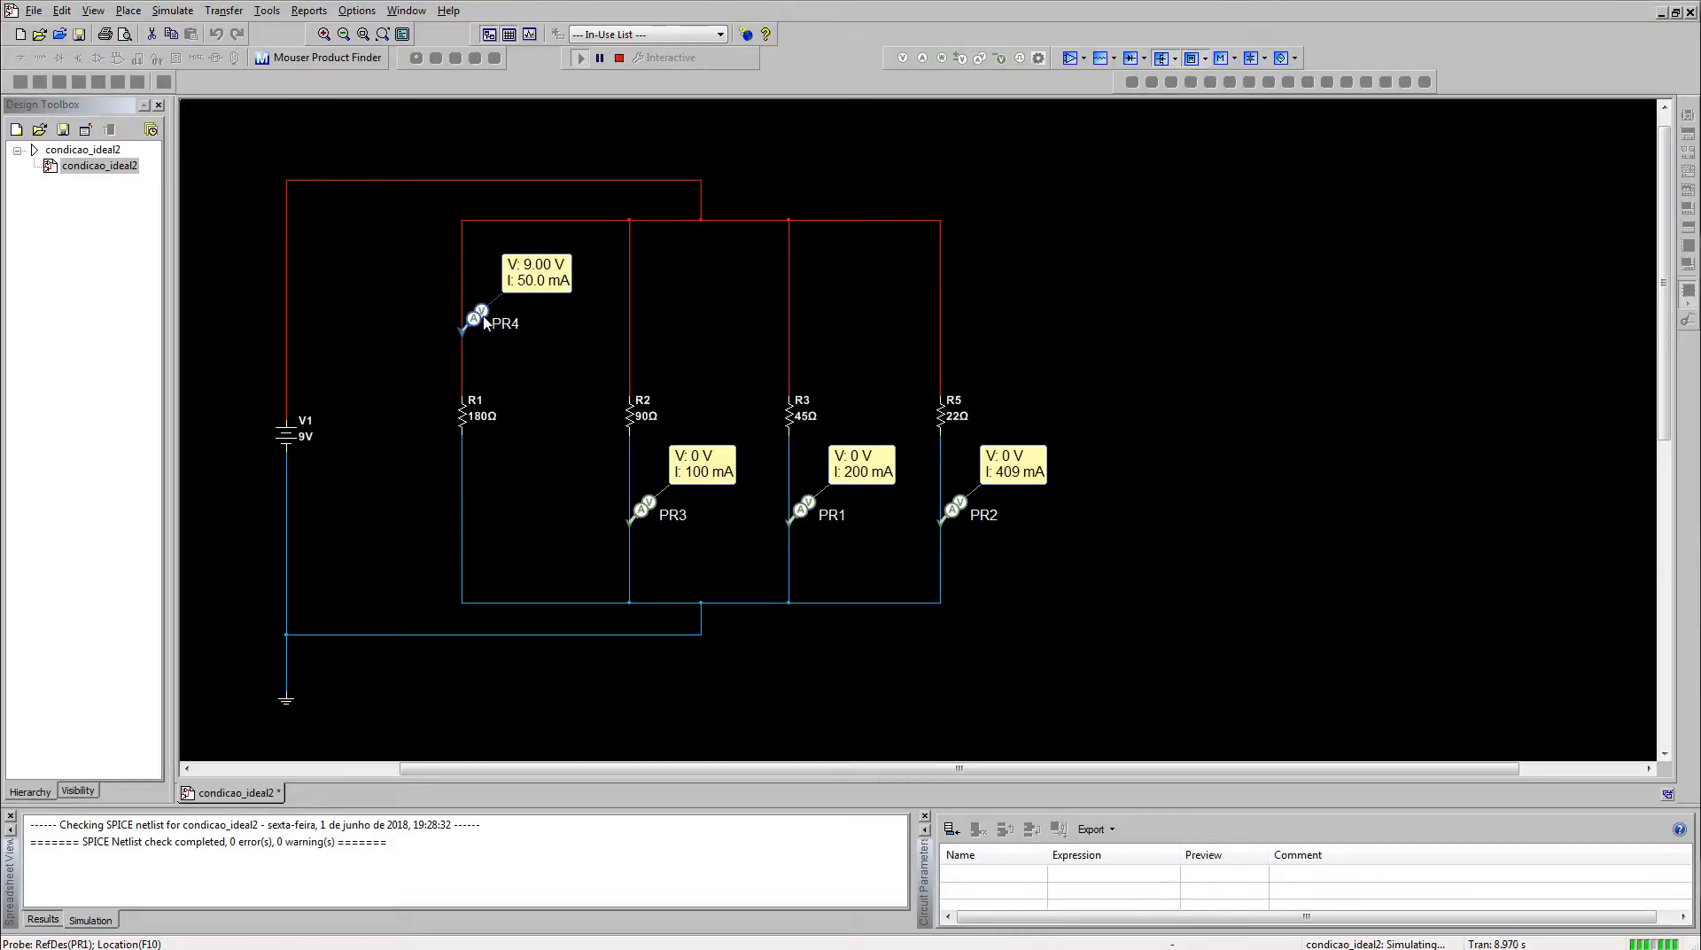
left_click(514, 316)
left_click_drag(656, 503, 656, 311)
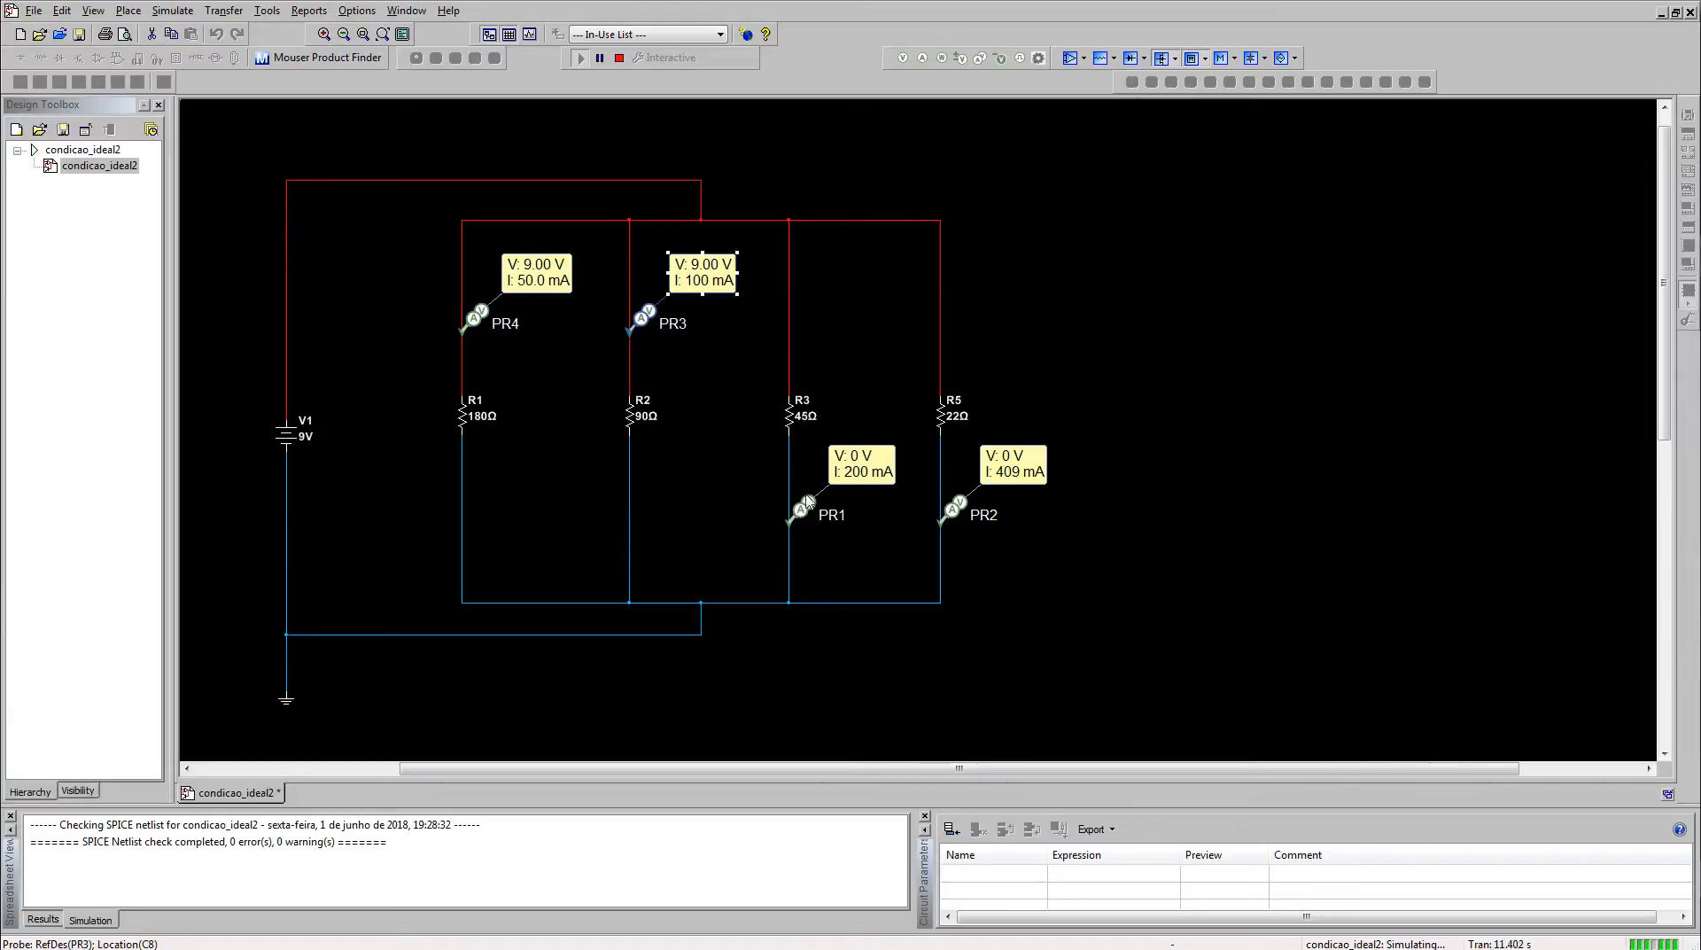
left_click_drag(812, 499, 810, 325)
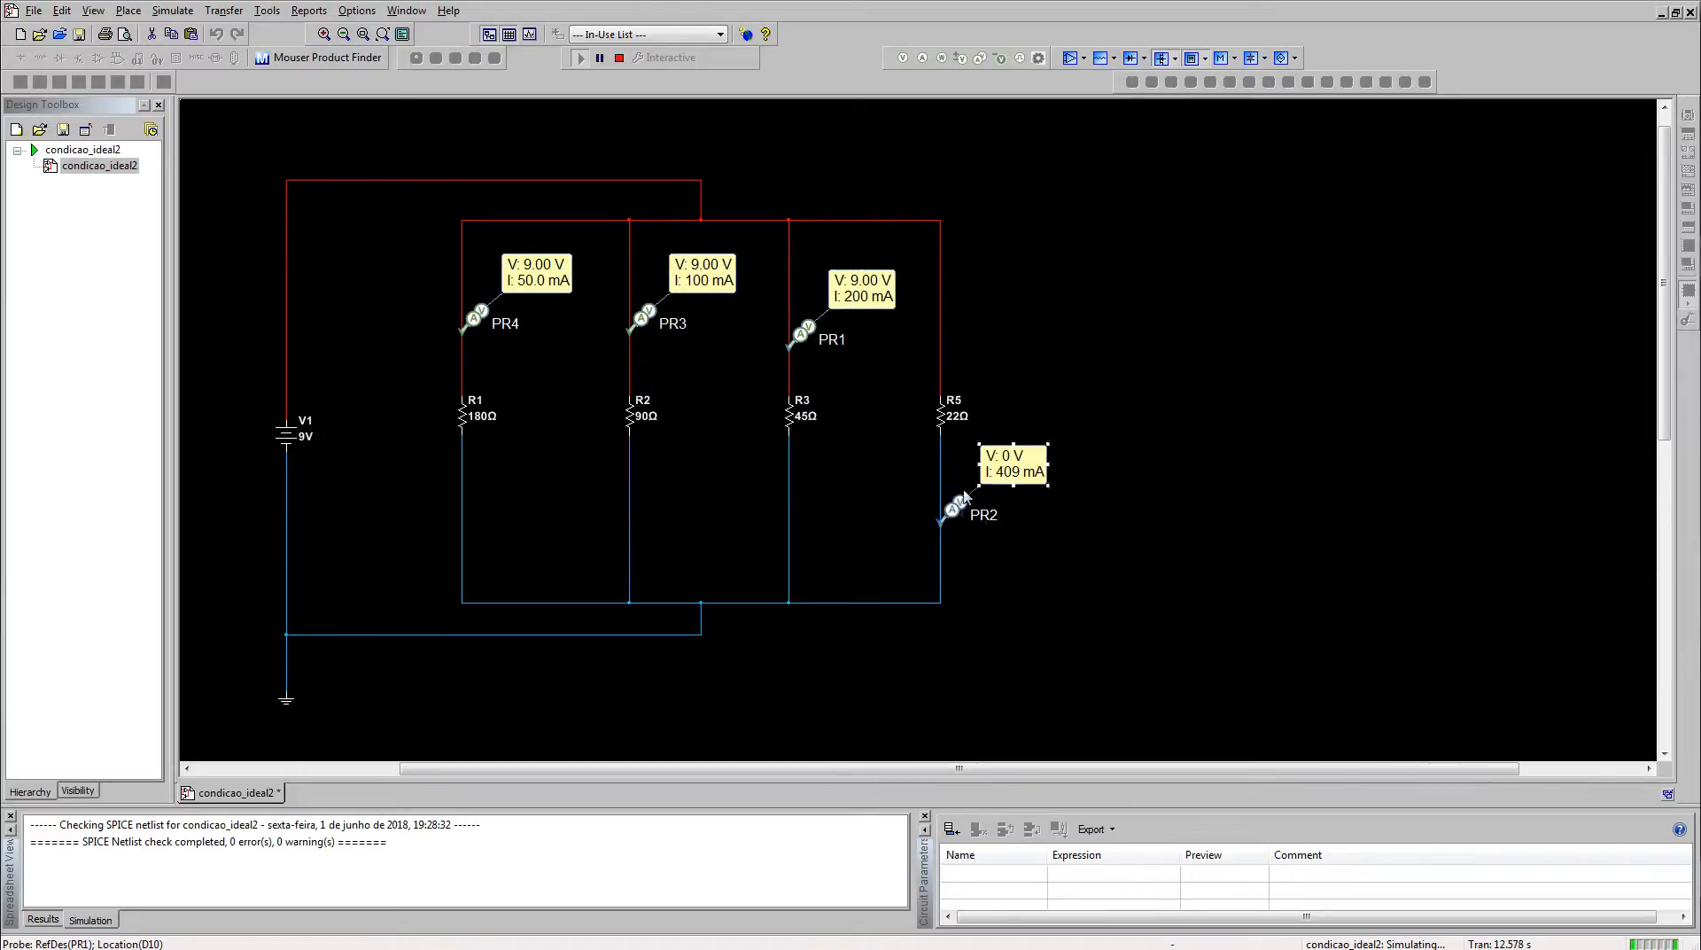
left_click_drag(962, 511, 962, 317)
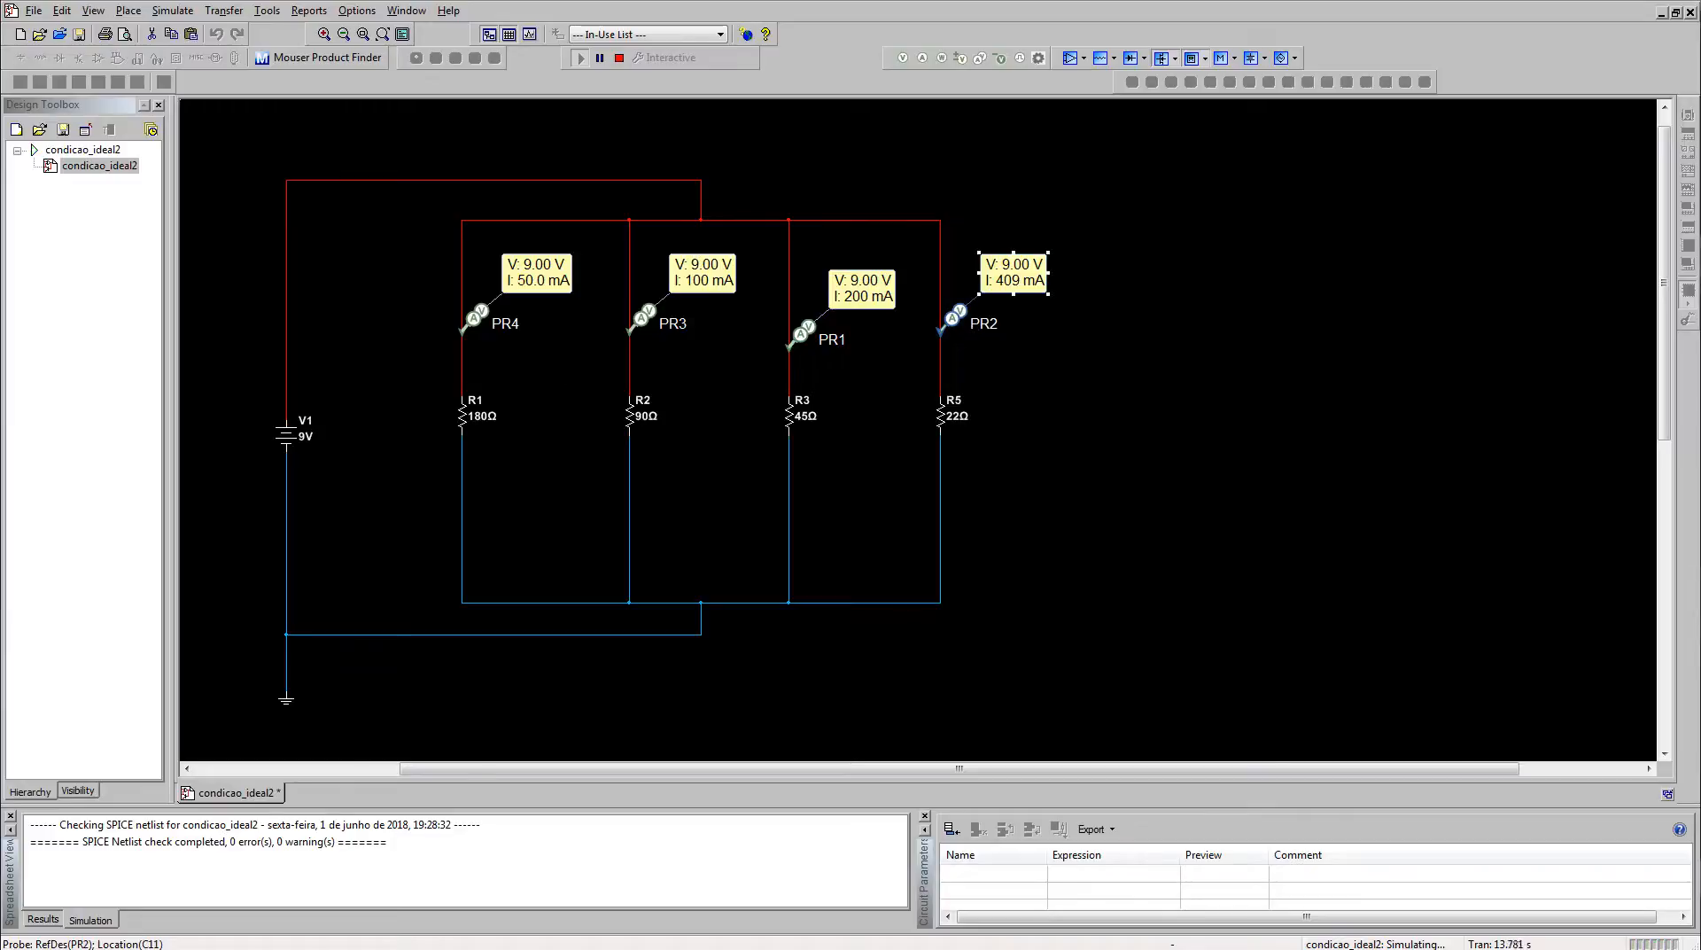
Step: Compare the daisy-chain and Y-splitter cable photos, minimize the photo viewer and examine the simulated condicao_ideal2 circuit
key("alt+Tab")
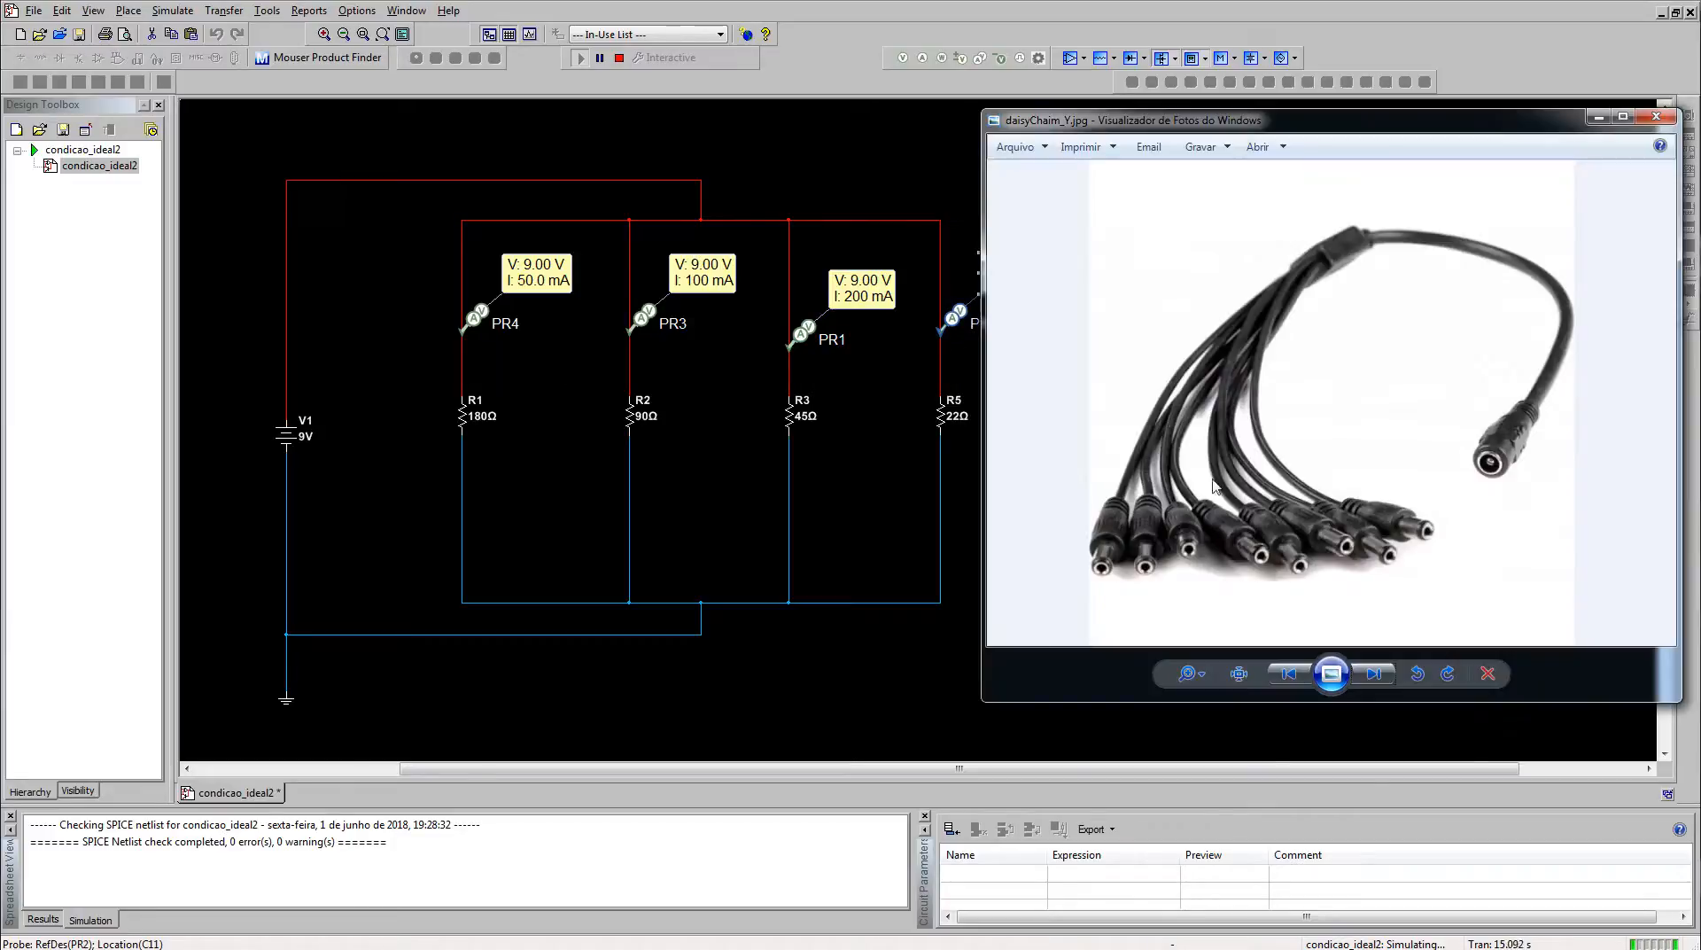
left_click(1308, 687)
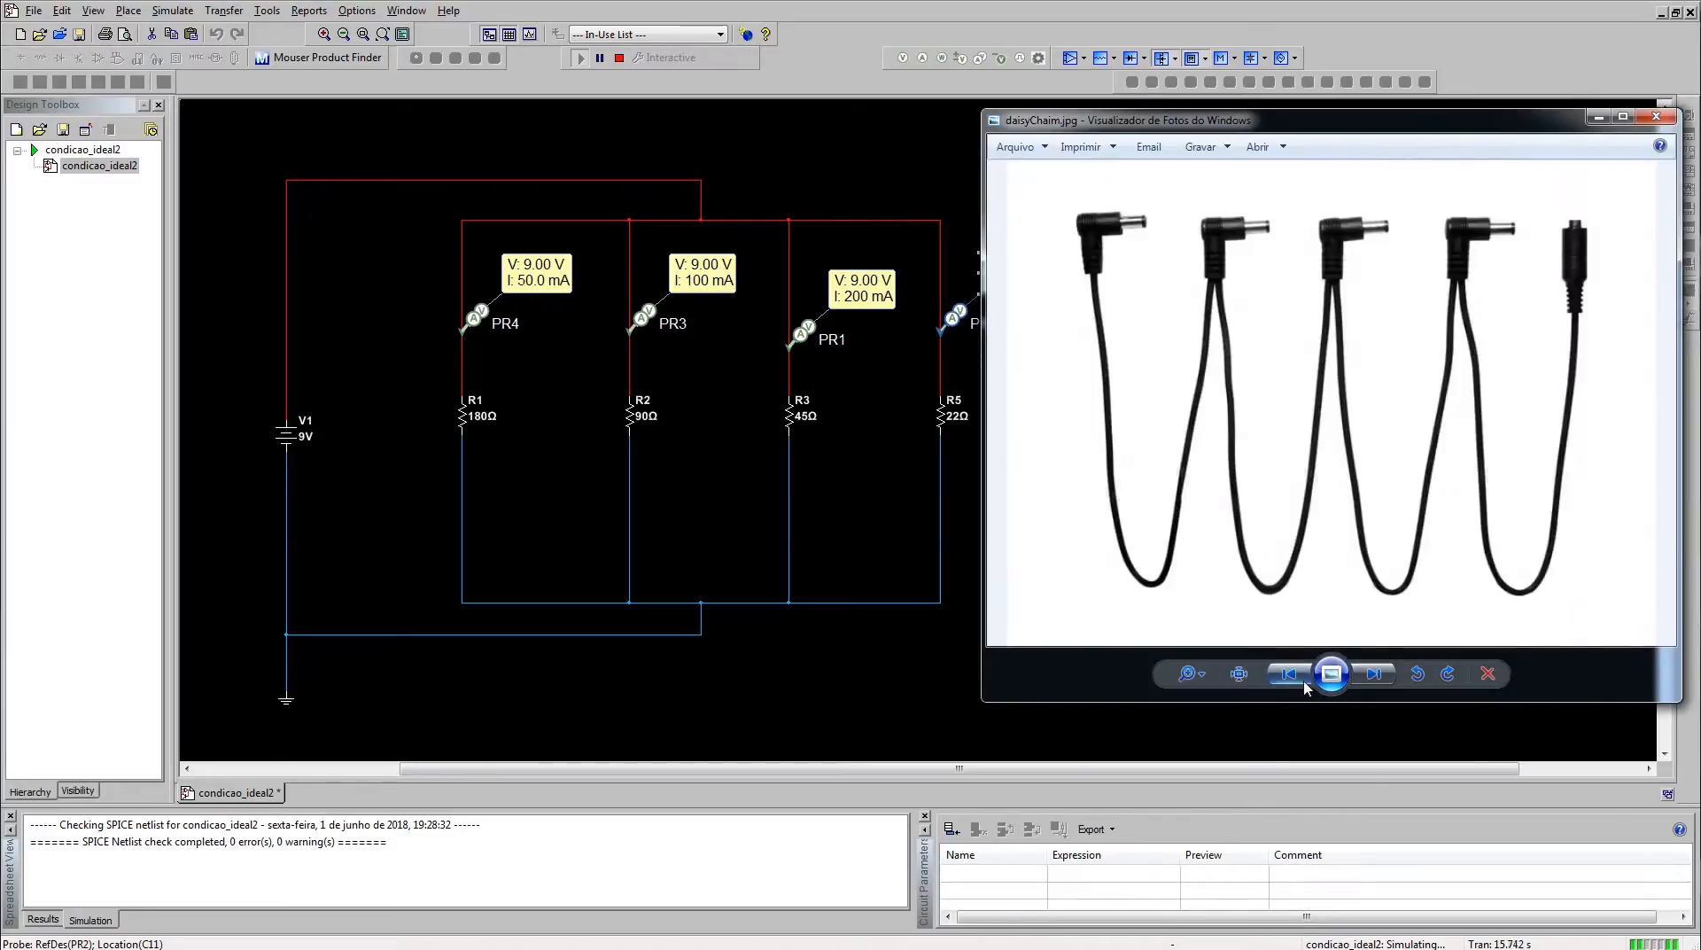
left_click(1355, 678)
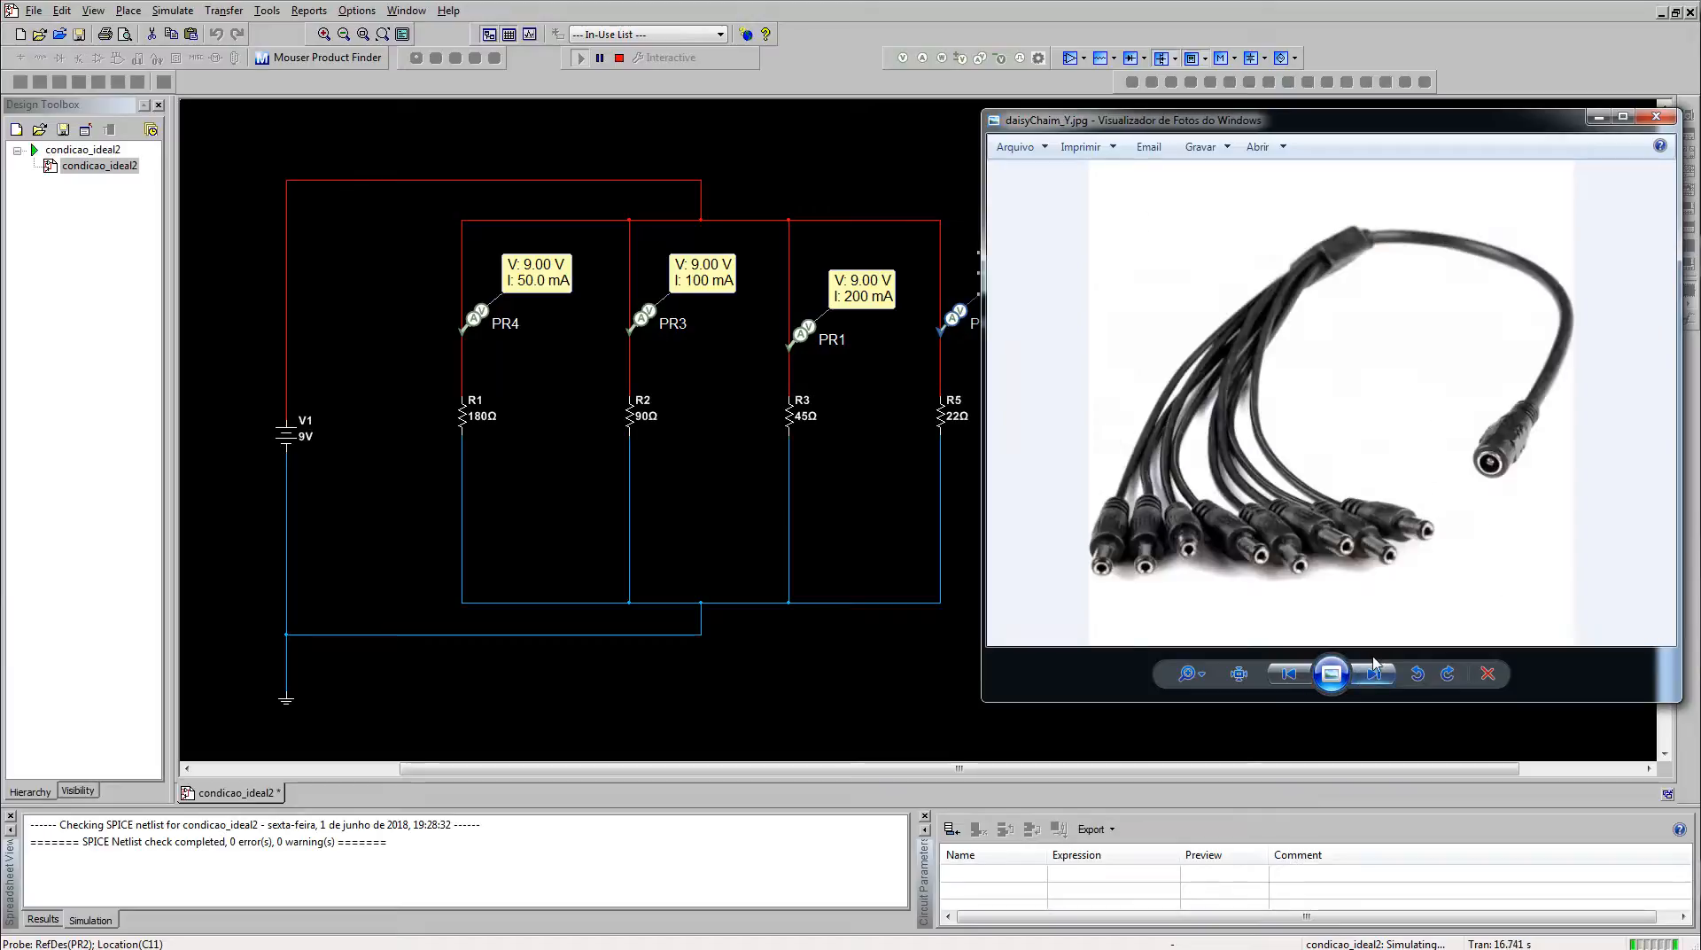
left_click(1598, 119)
left_click(1102, 576)
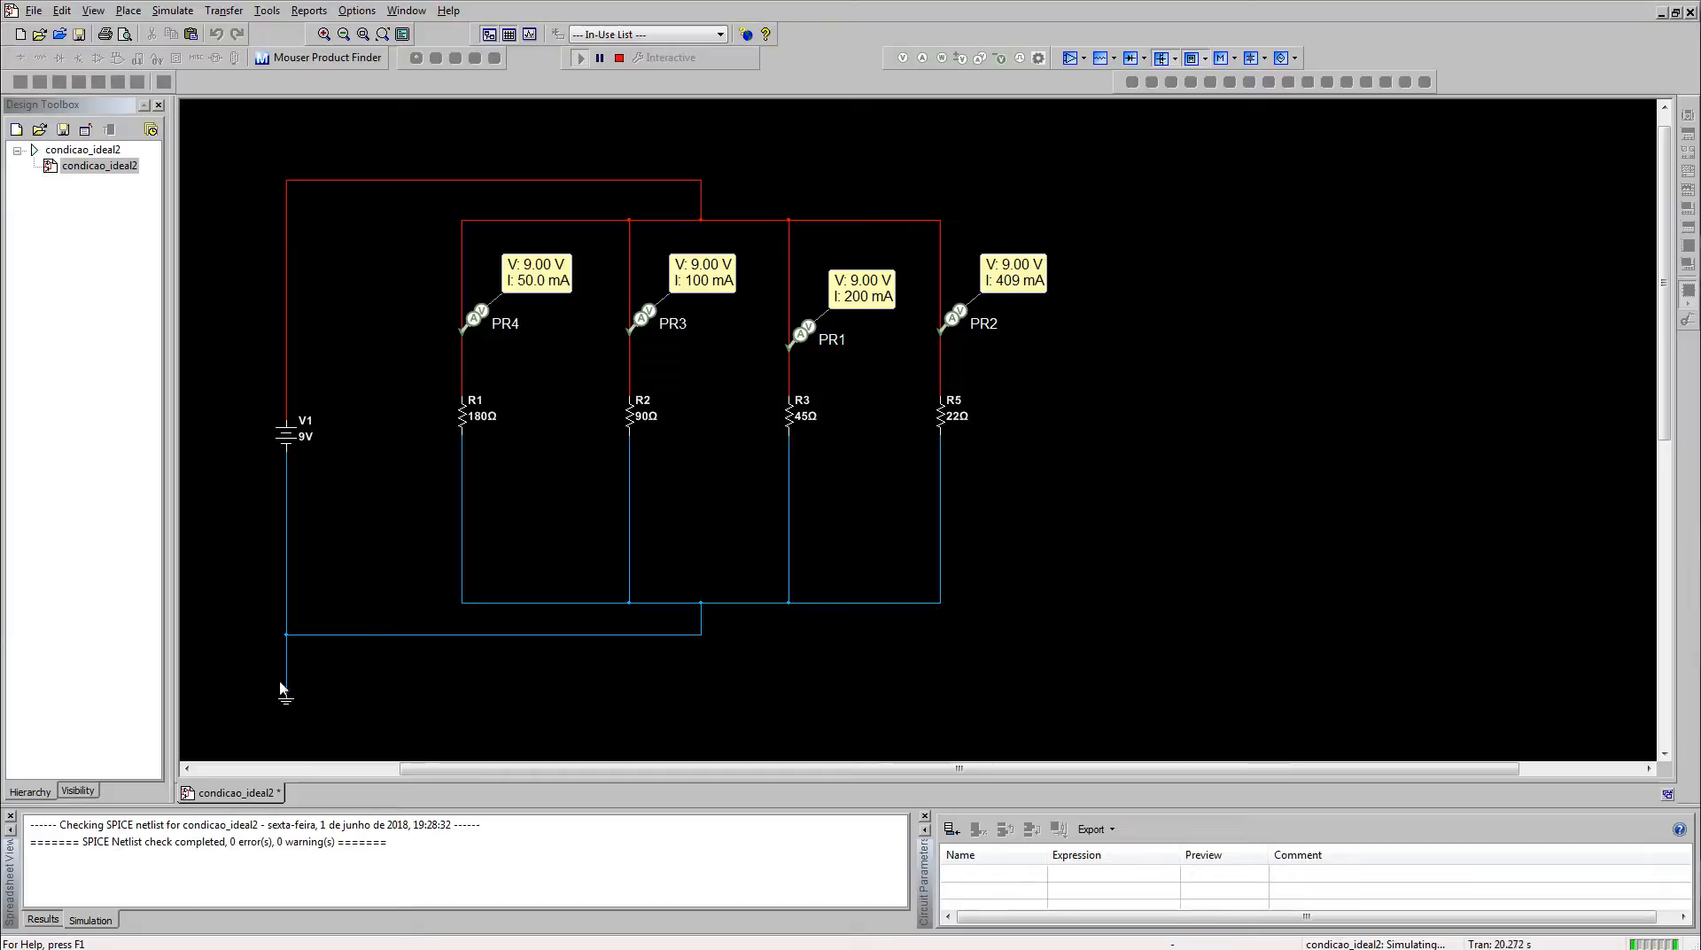
left_click_drag(1038, 576, 1183, 537)
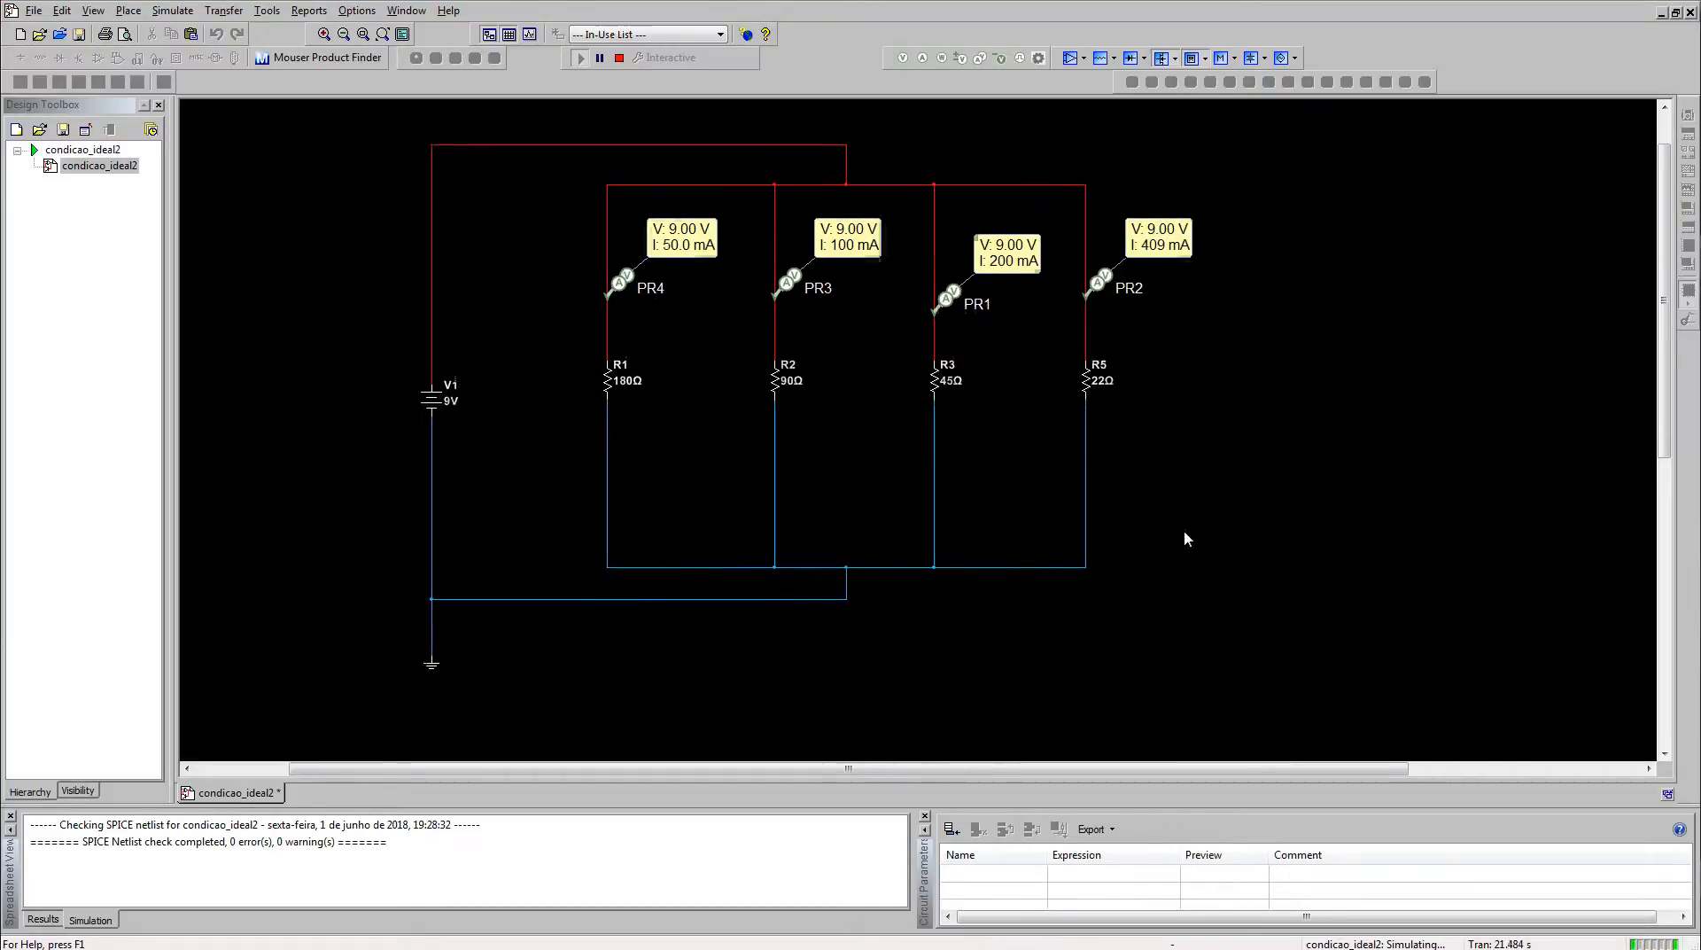
Step: Stop the simulation and replace the open design with condicao_resistividade, saving the changes to condicao_ideal2
left_click(620, 60)
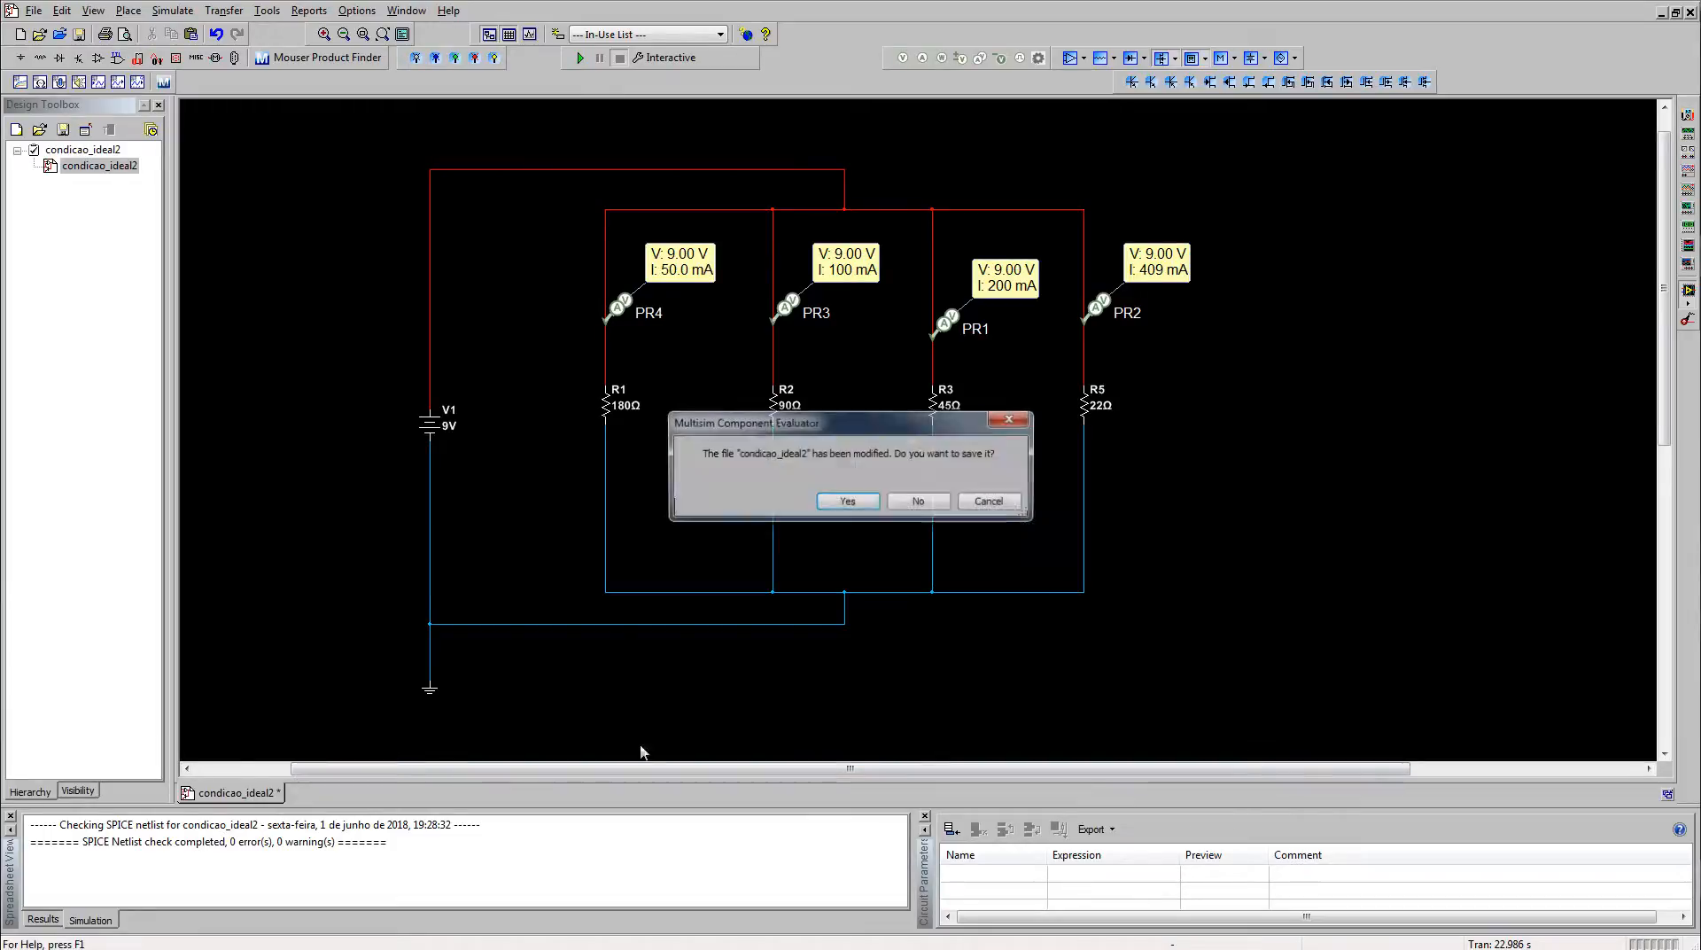
left_click(859, 502)
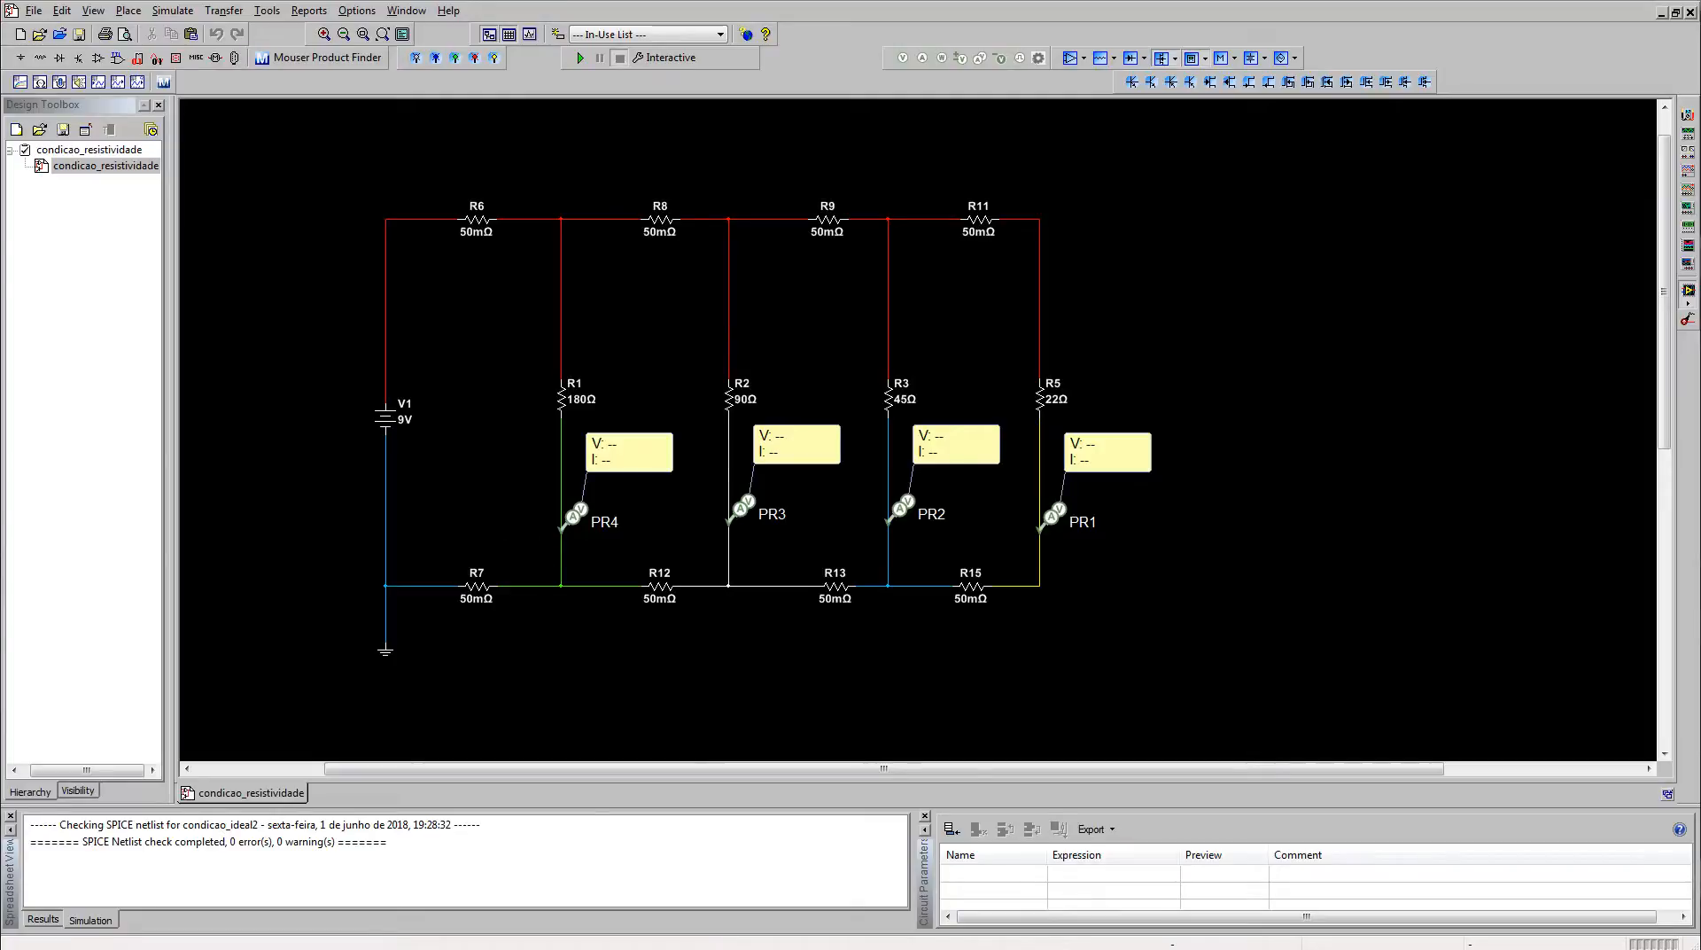
Step: Compare the daisyChaim.jpg cable photo with the condicao_resistividade circuit, and run the interactive simulation
key("alt+Tab")
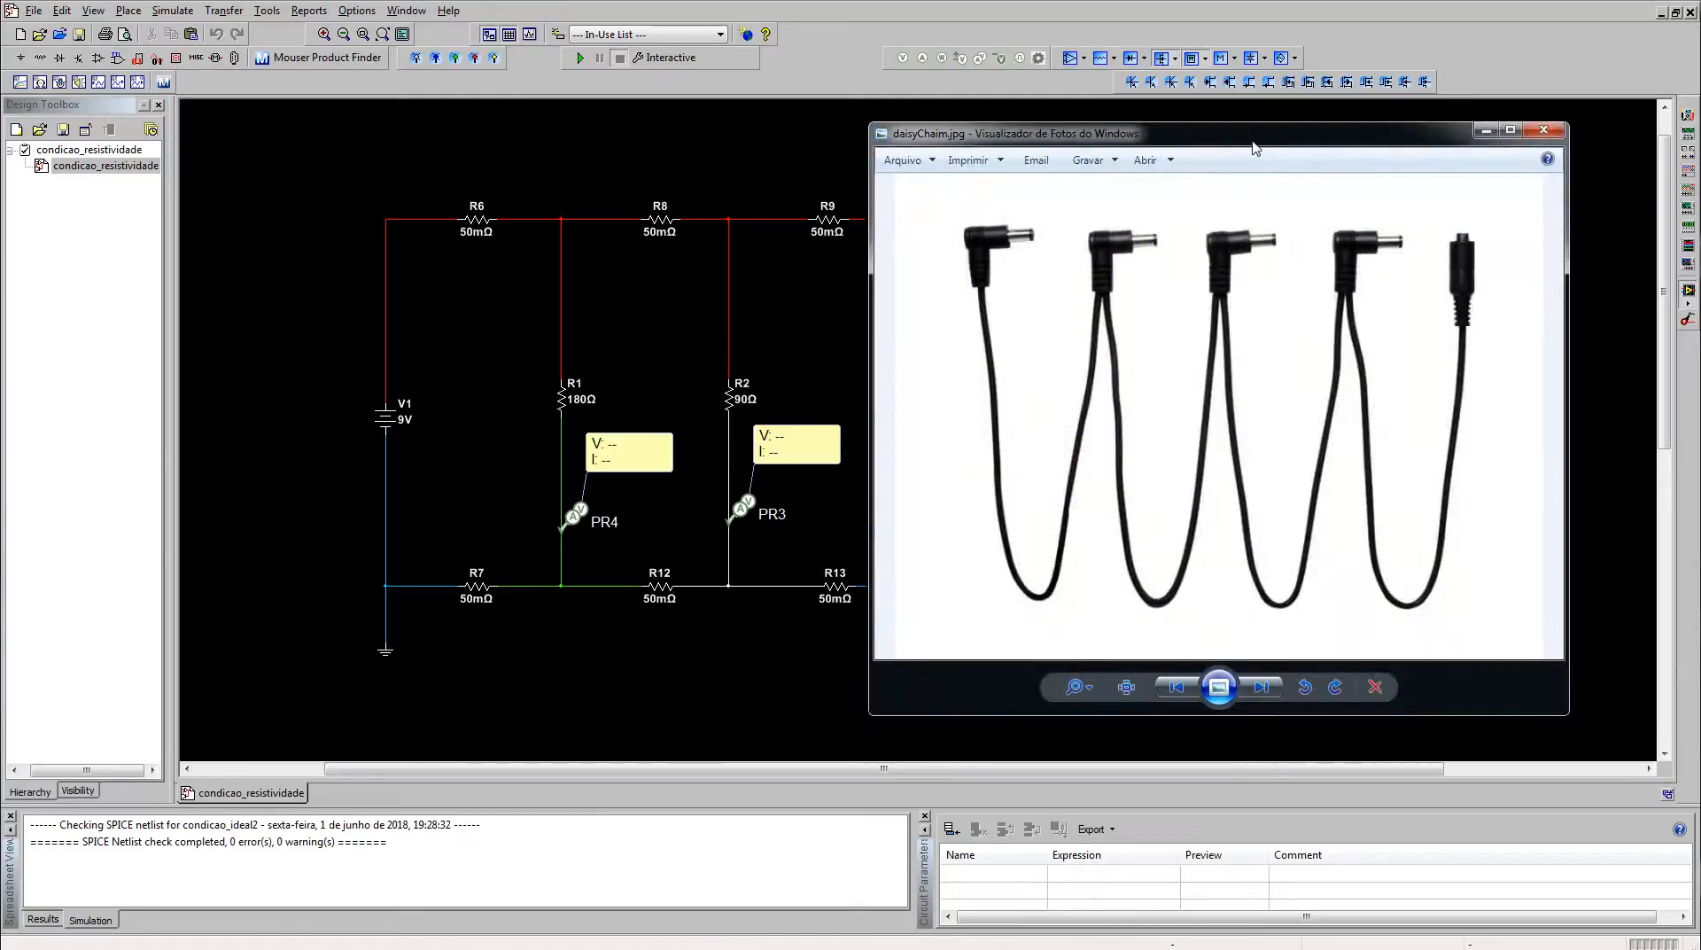
left_click_drag(1260, 152, 1344, 111)
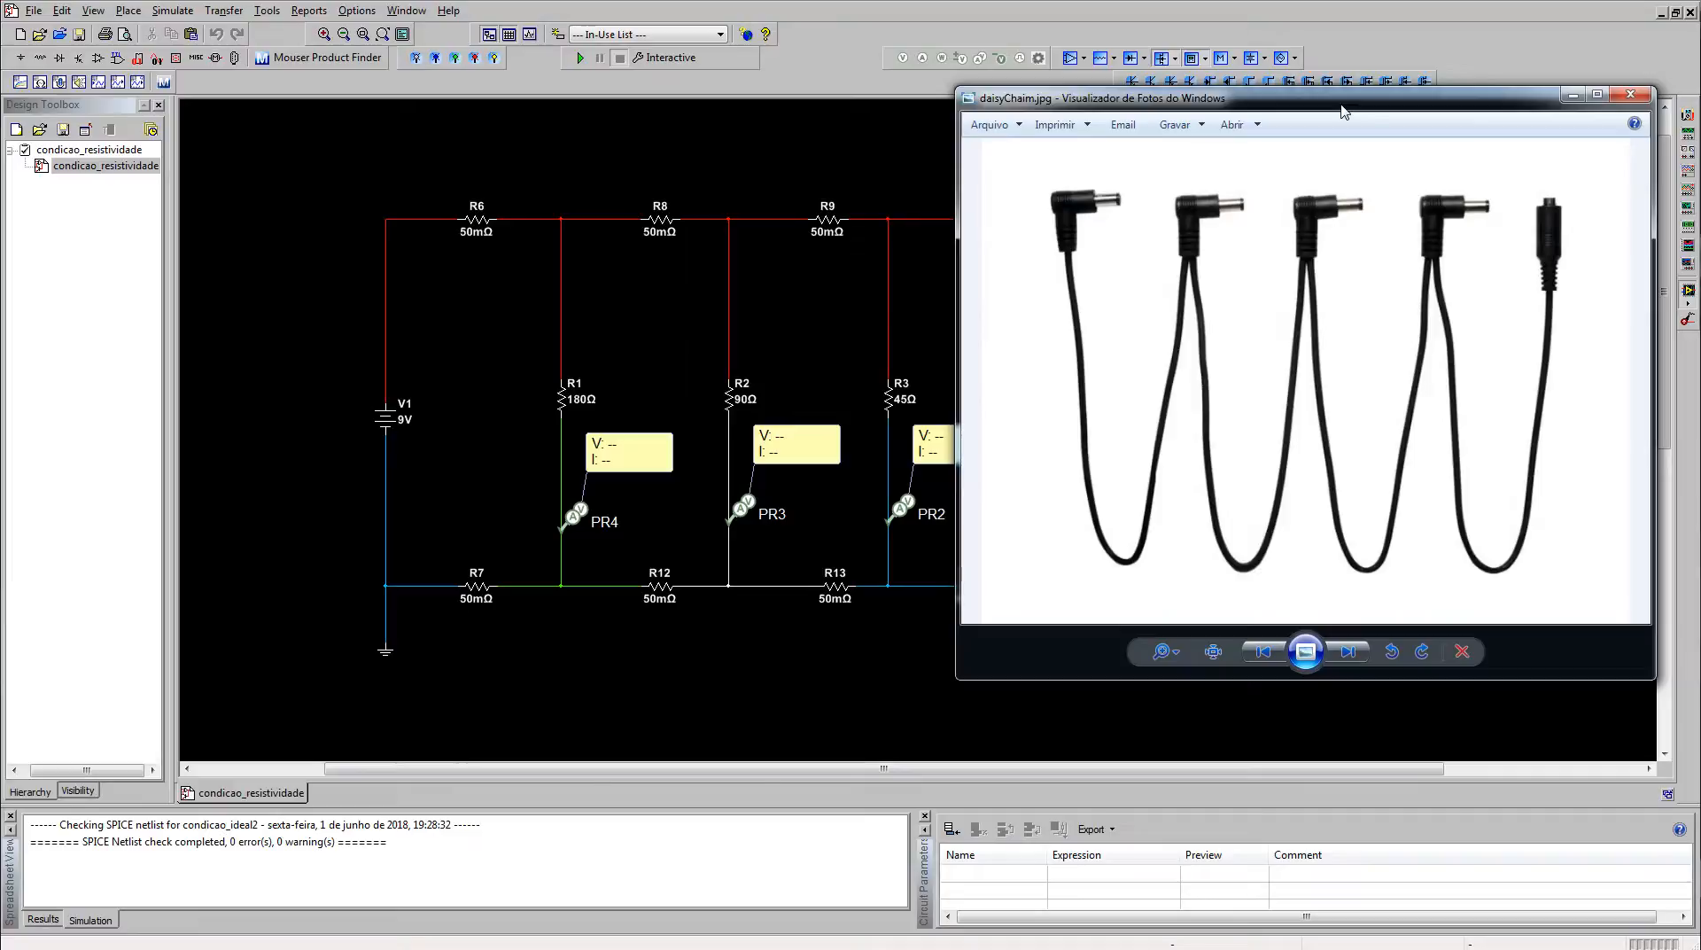
left_click(836, 159)
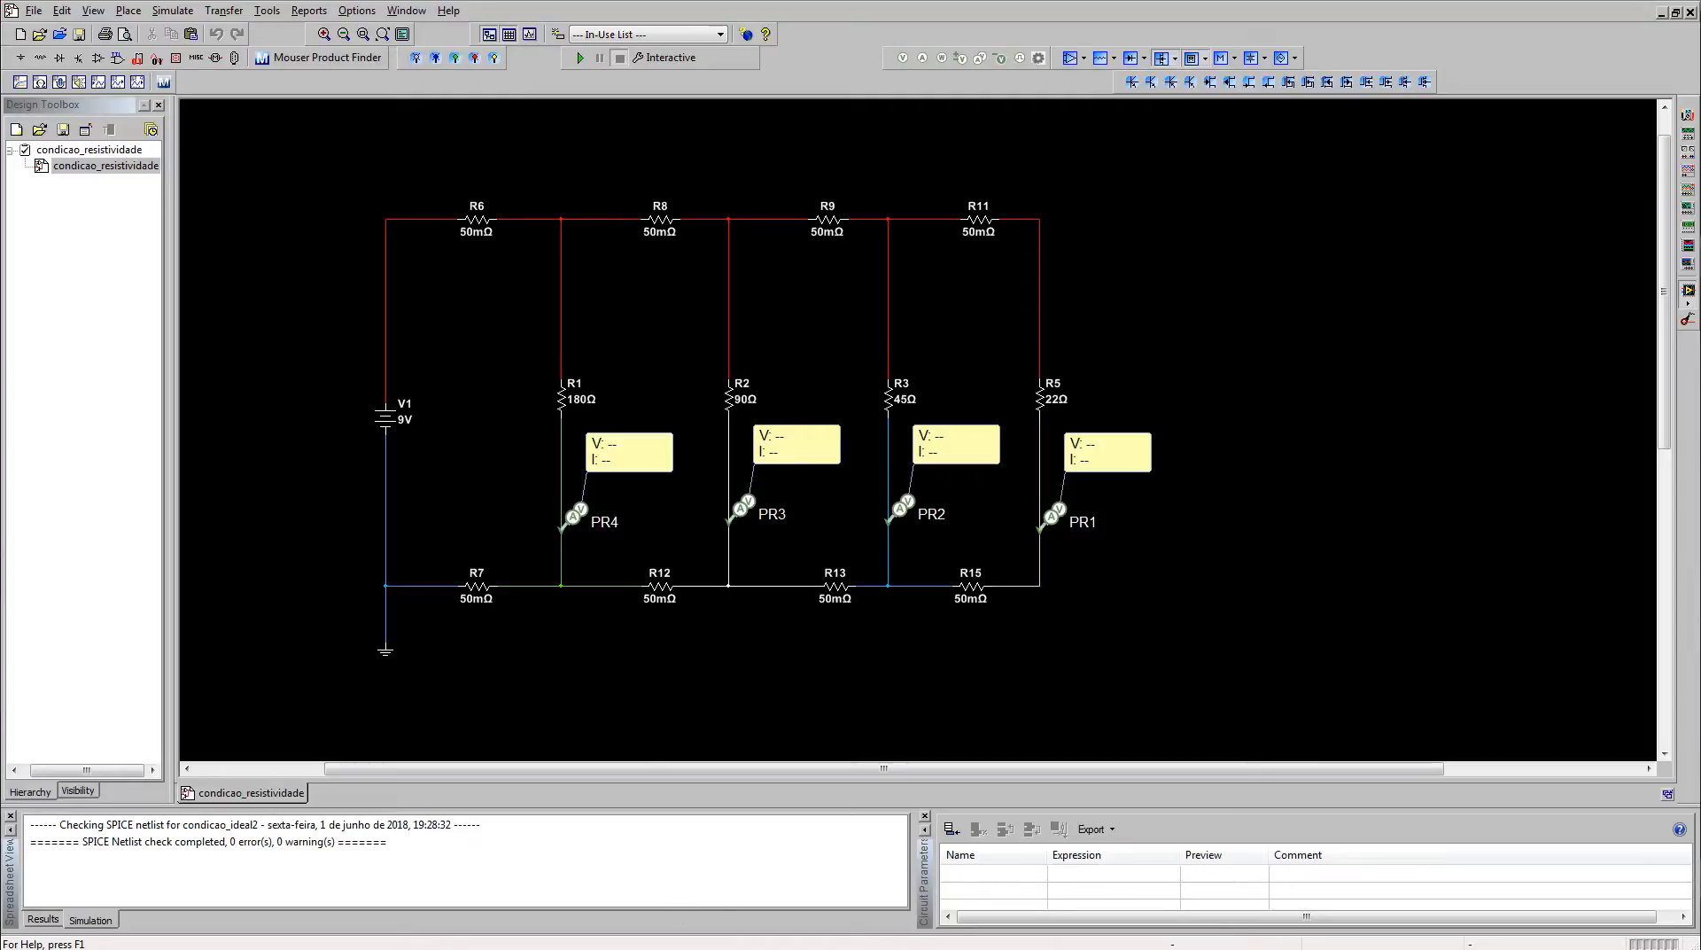
key("alt+Tab")
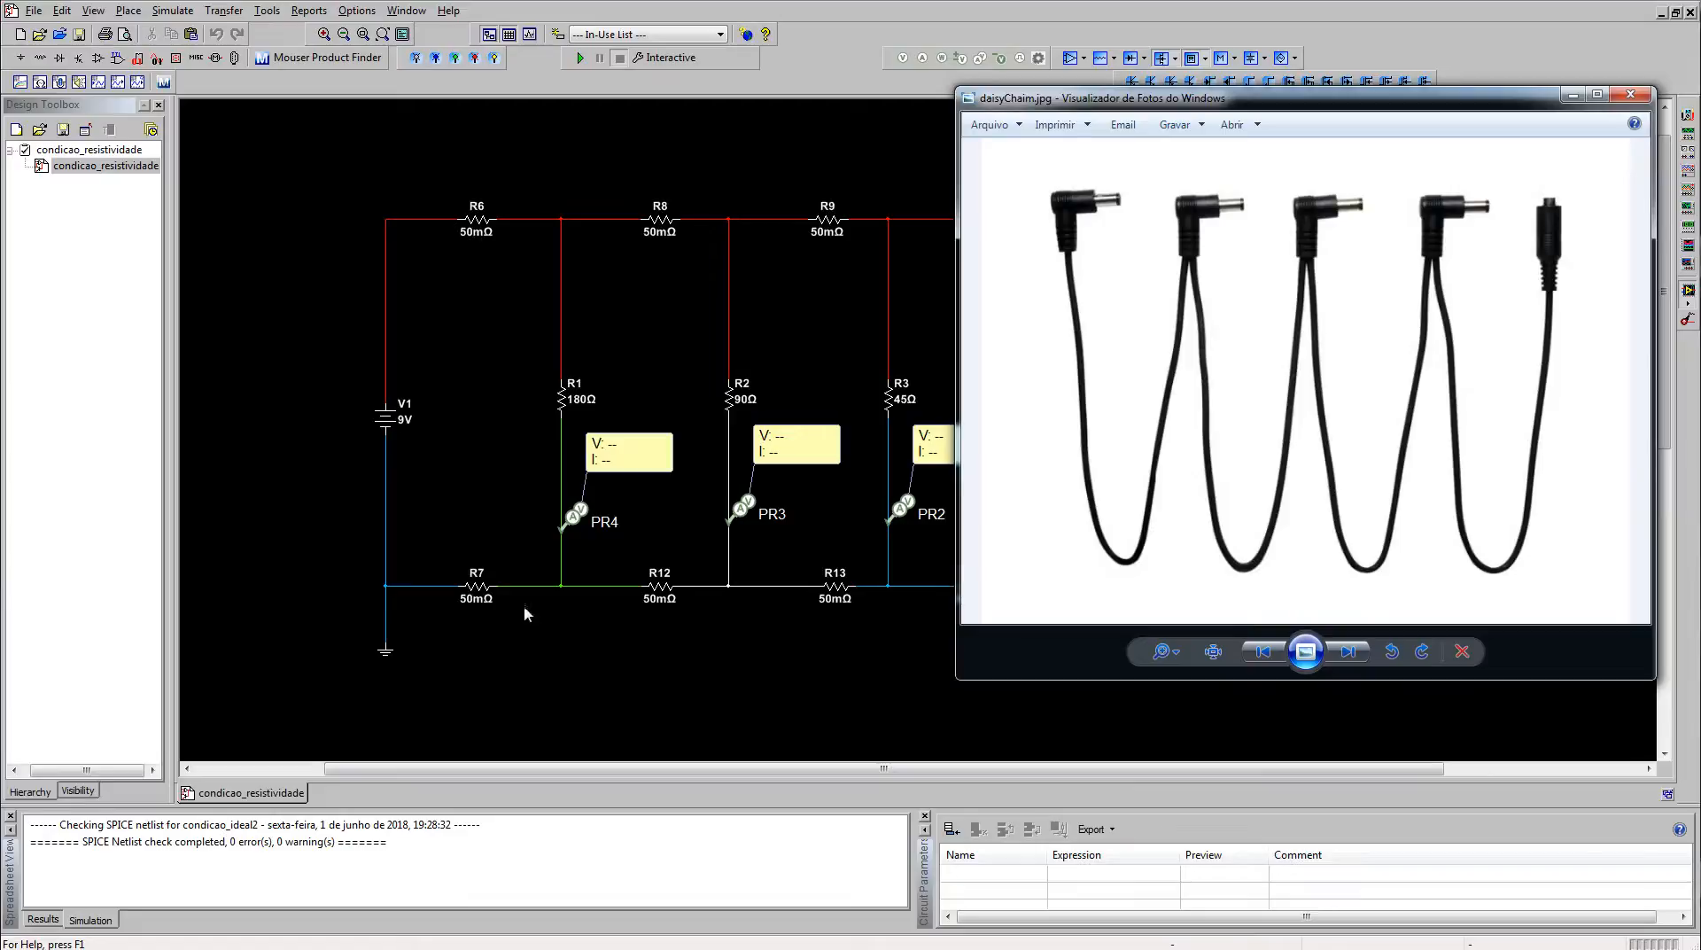
left_click(886, 460)
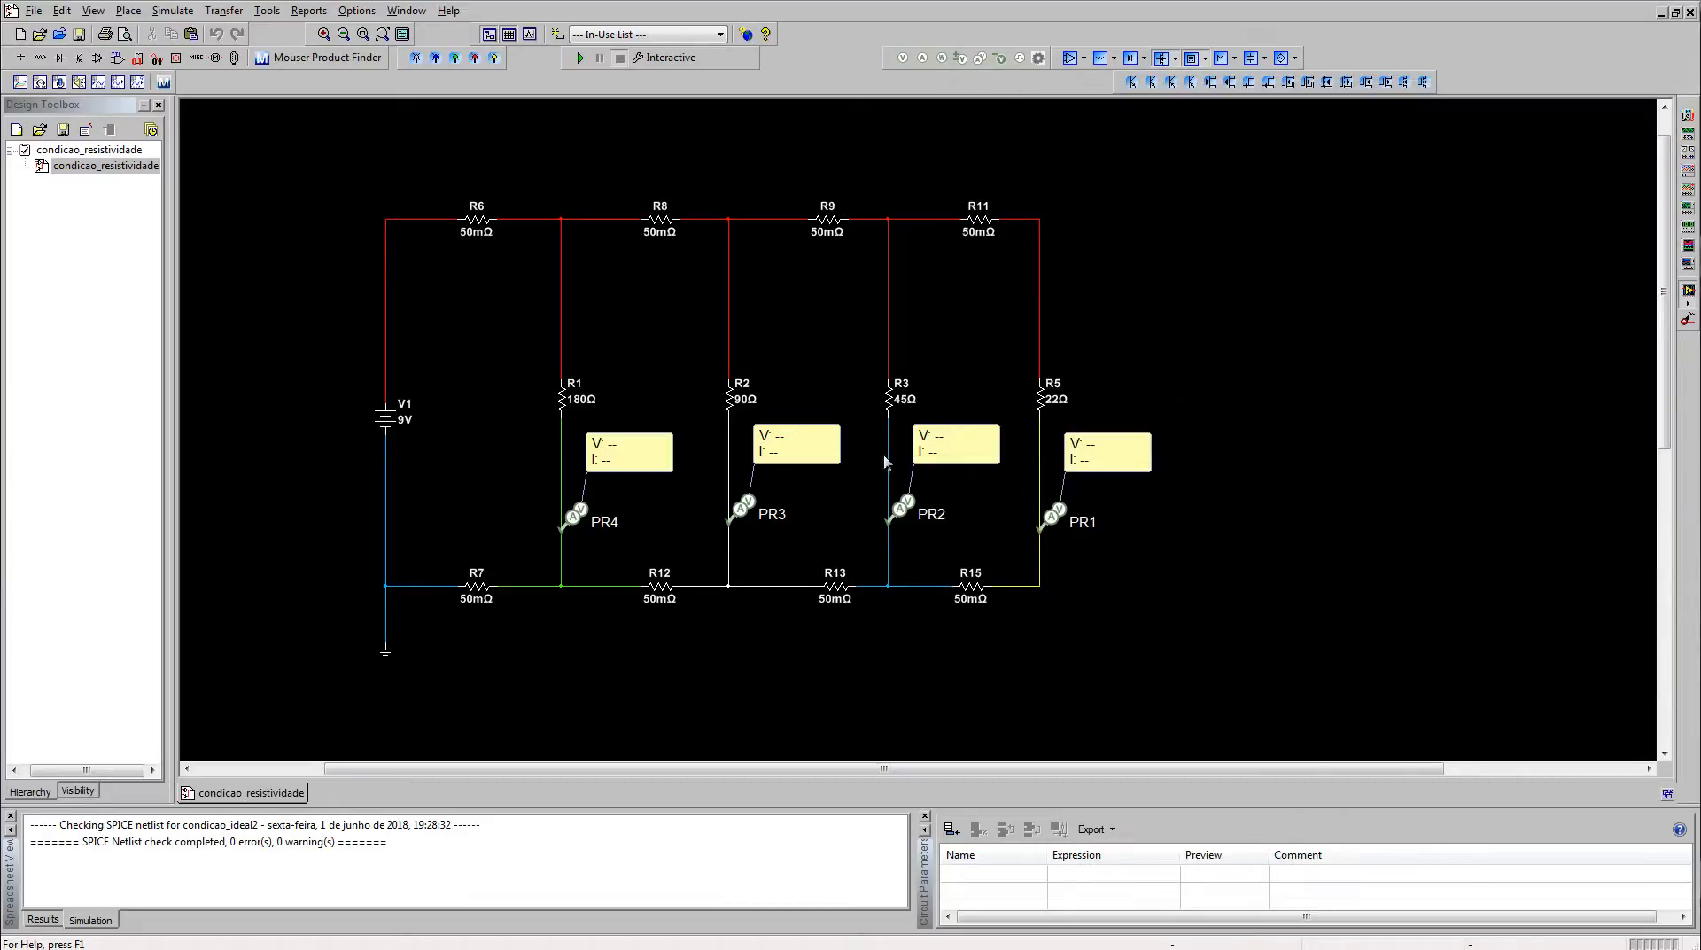
left_click(580, 59)
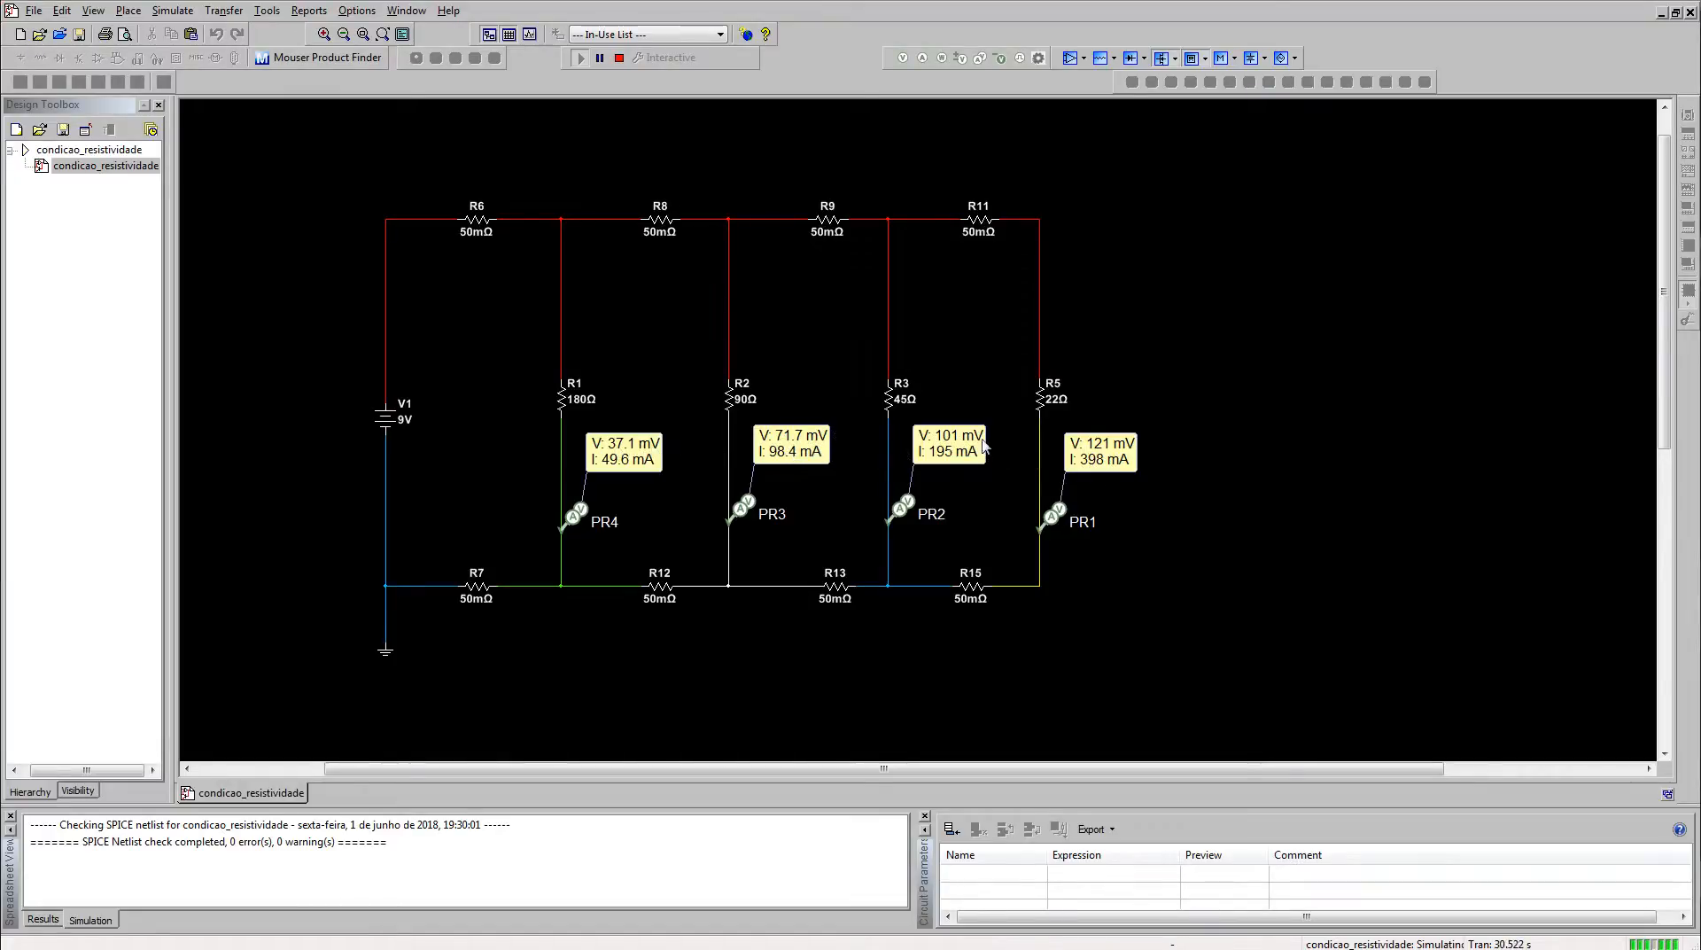
Step: Stop the simulation, set resistor R5 to 10 Ω and rerun the interactive simulation
left_click(619, 58)
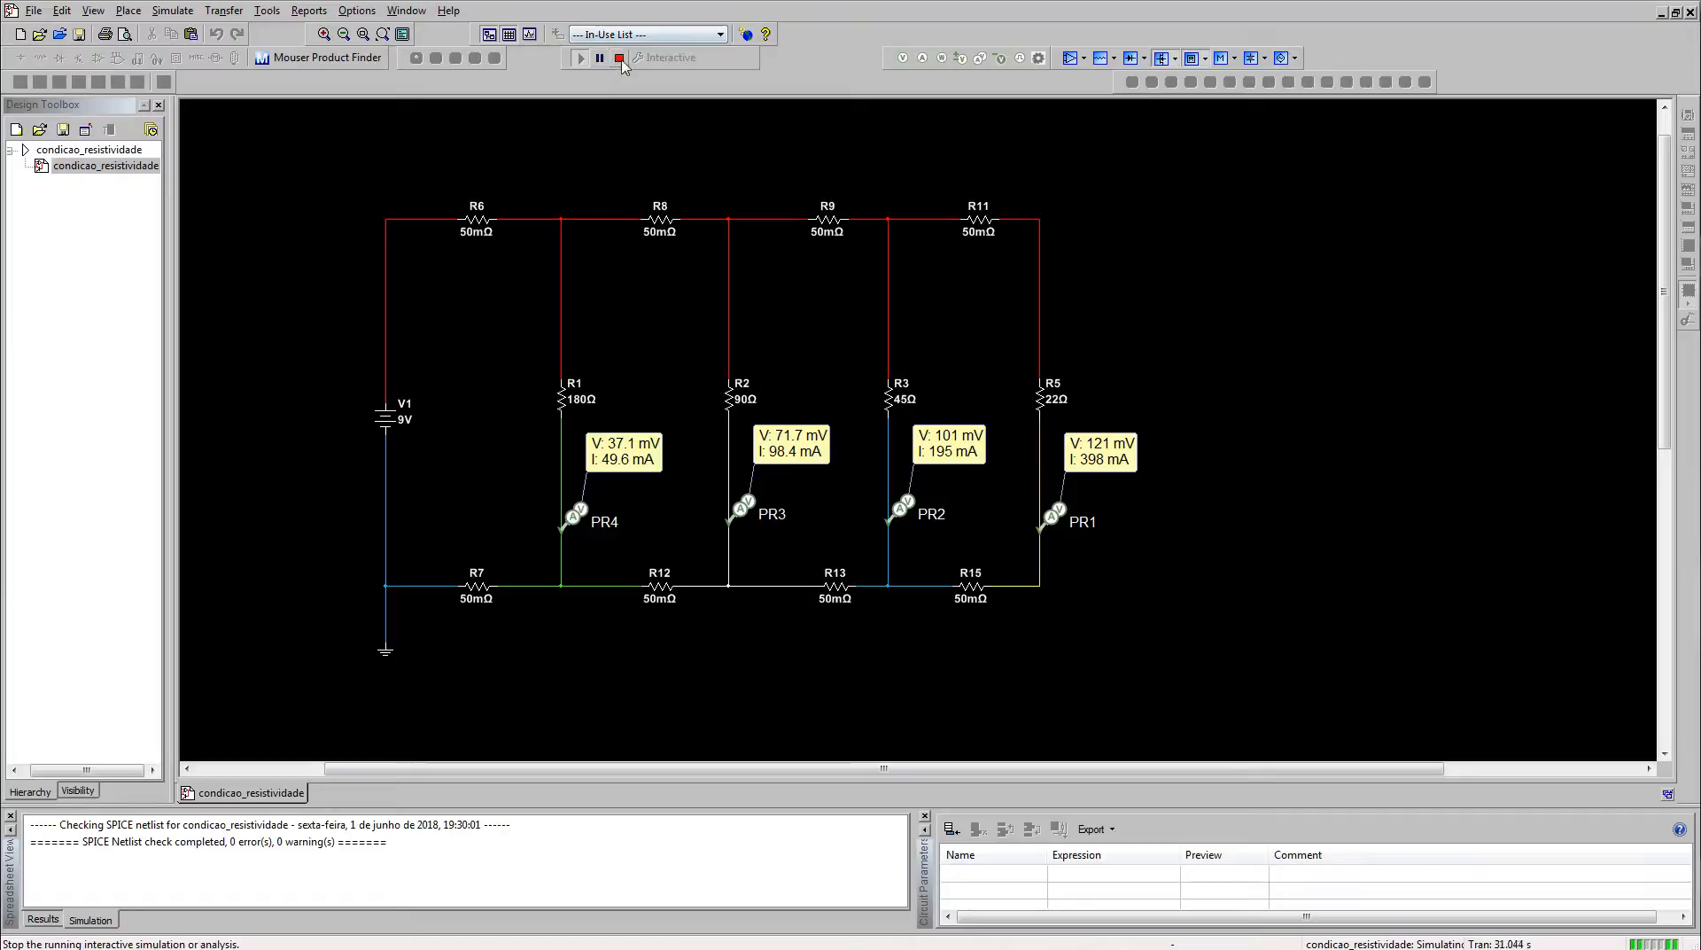
left_click(1046, 400)
double_click(1040, 403)
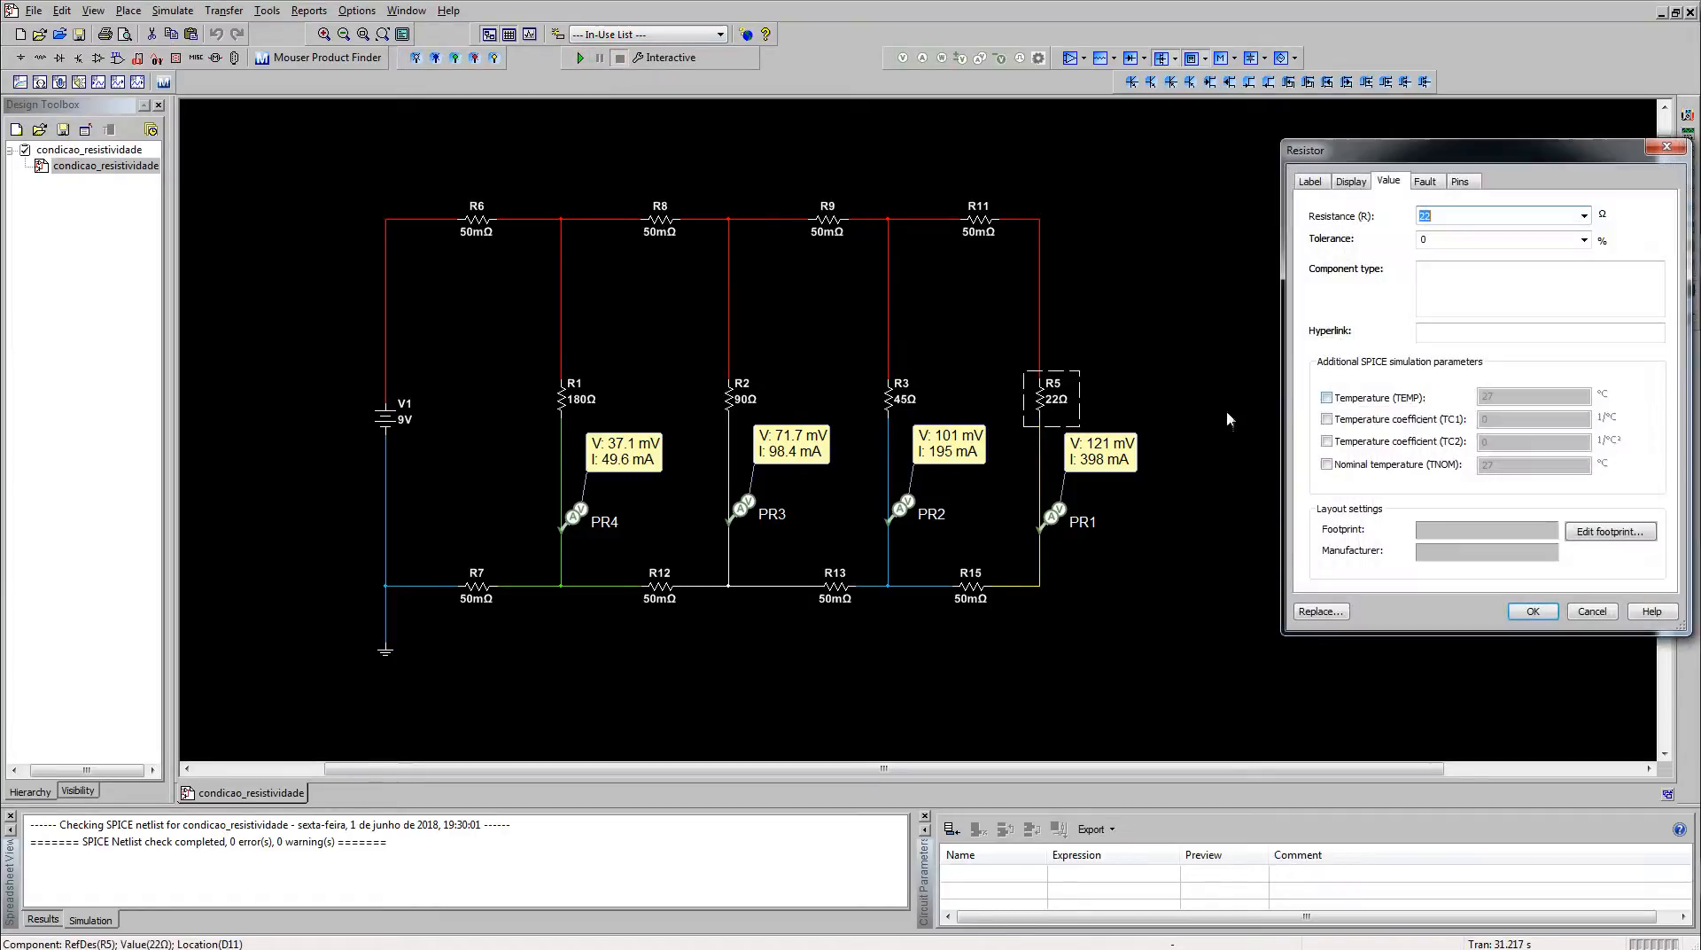
type("10")
key("Return")
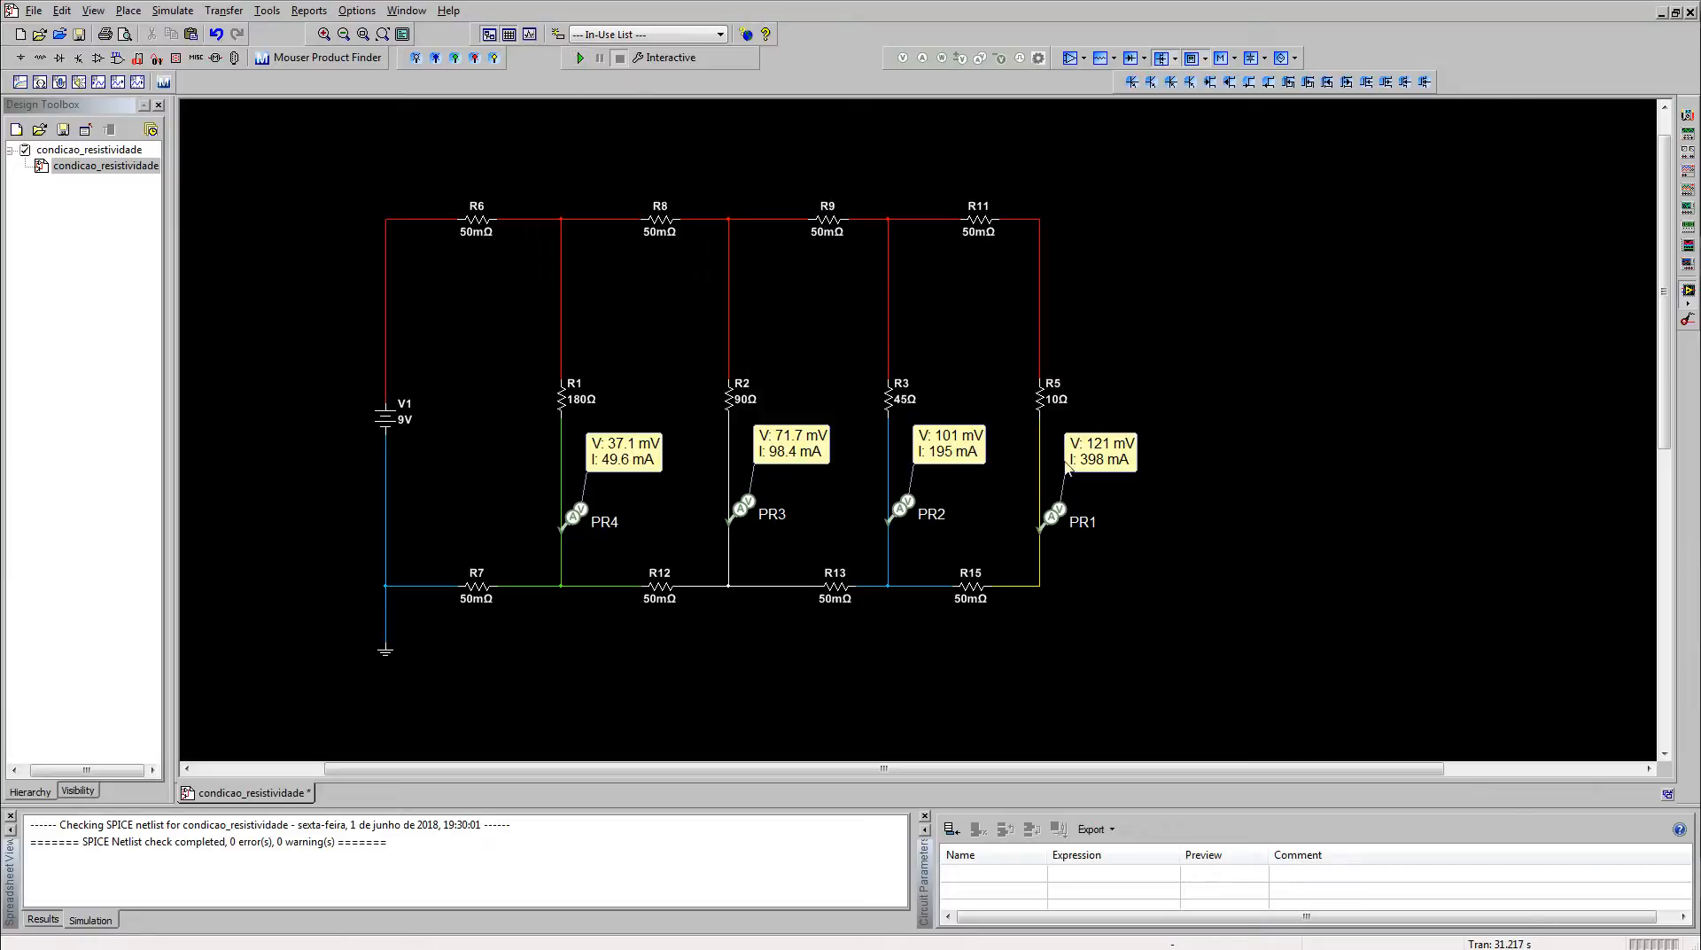
left_click(581, 58)
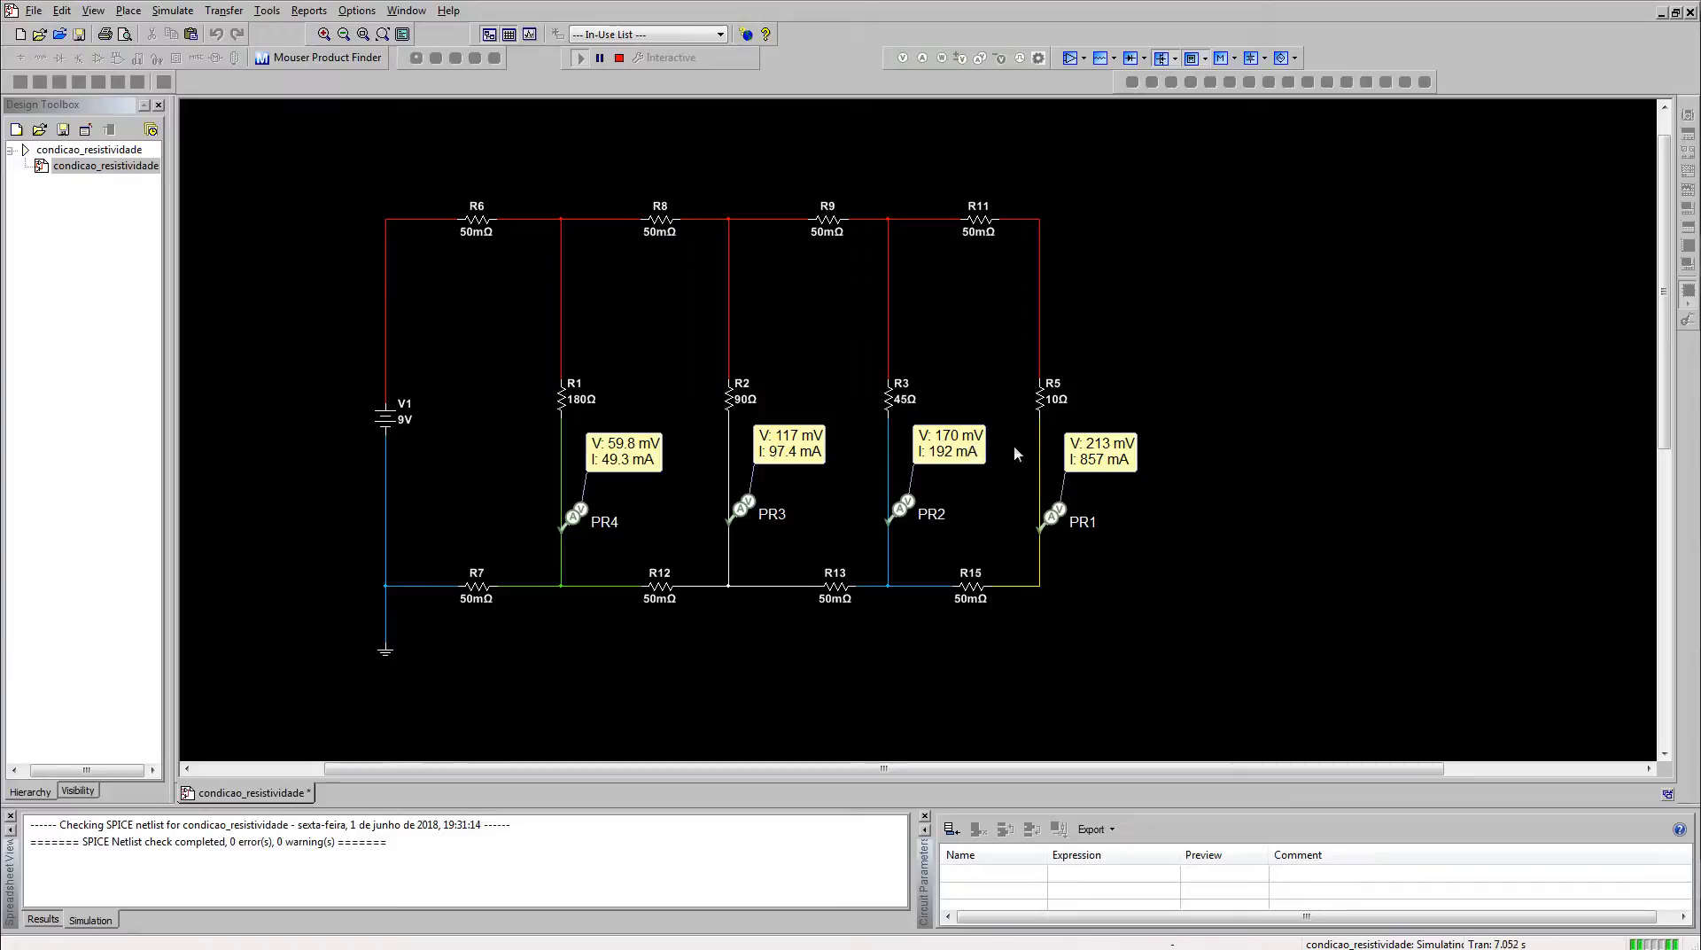
Step: Probe the supply wires above R3 and R5 with PR2 and PR1, return both below their resistors, and align PR4 level with PR3
left_click_drag(906, 514, 908, 297)
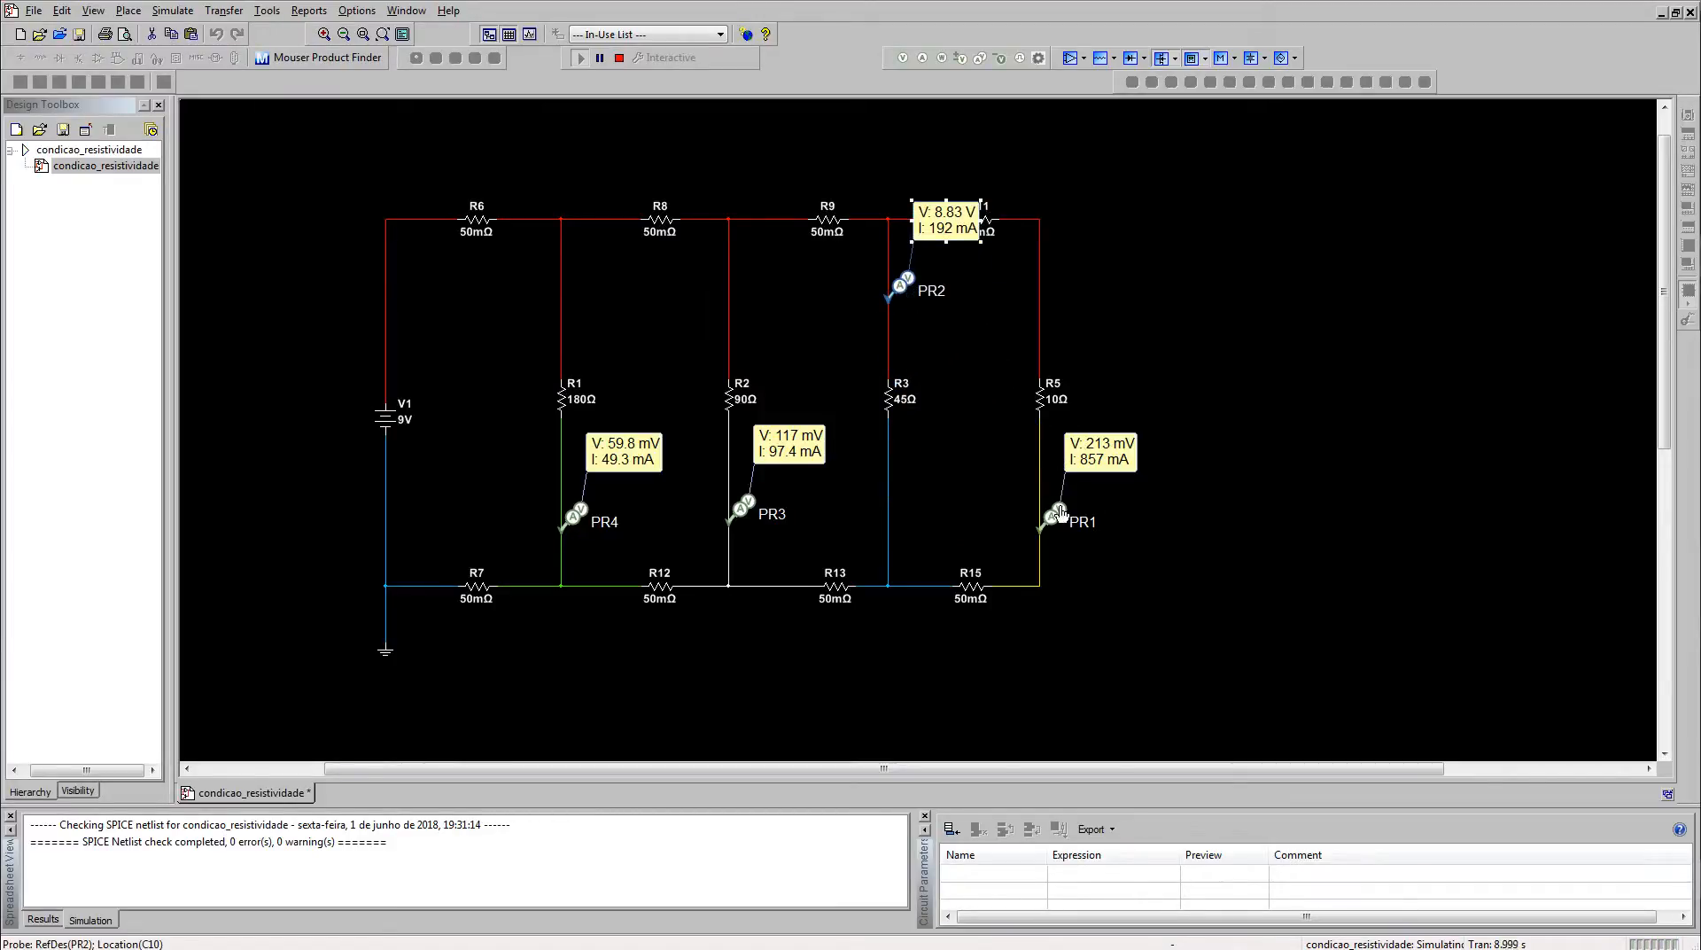
left_click_drag(1056, 512, 1059, 312)
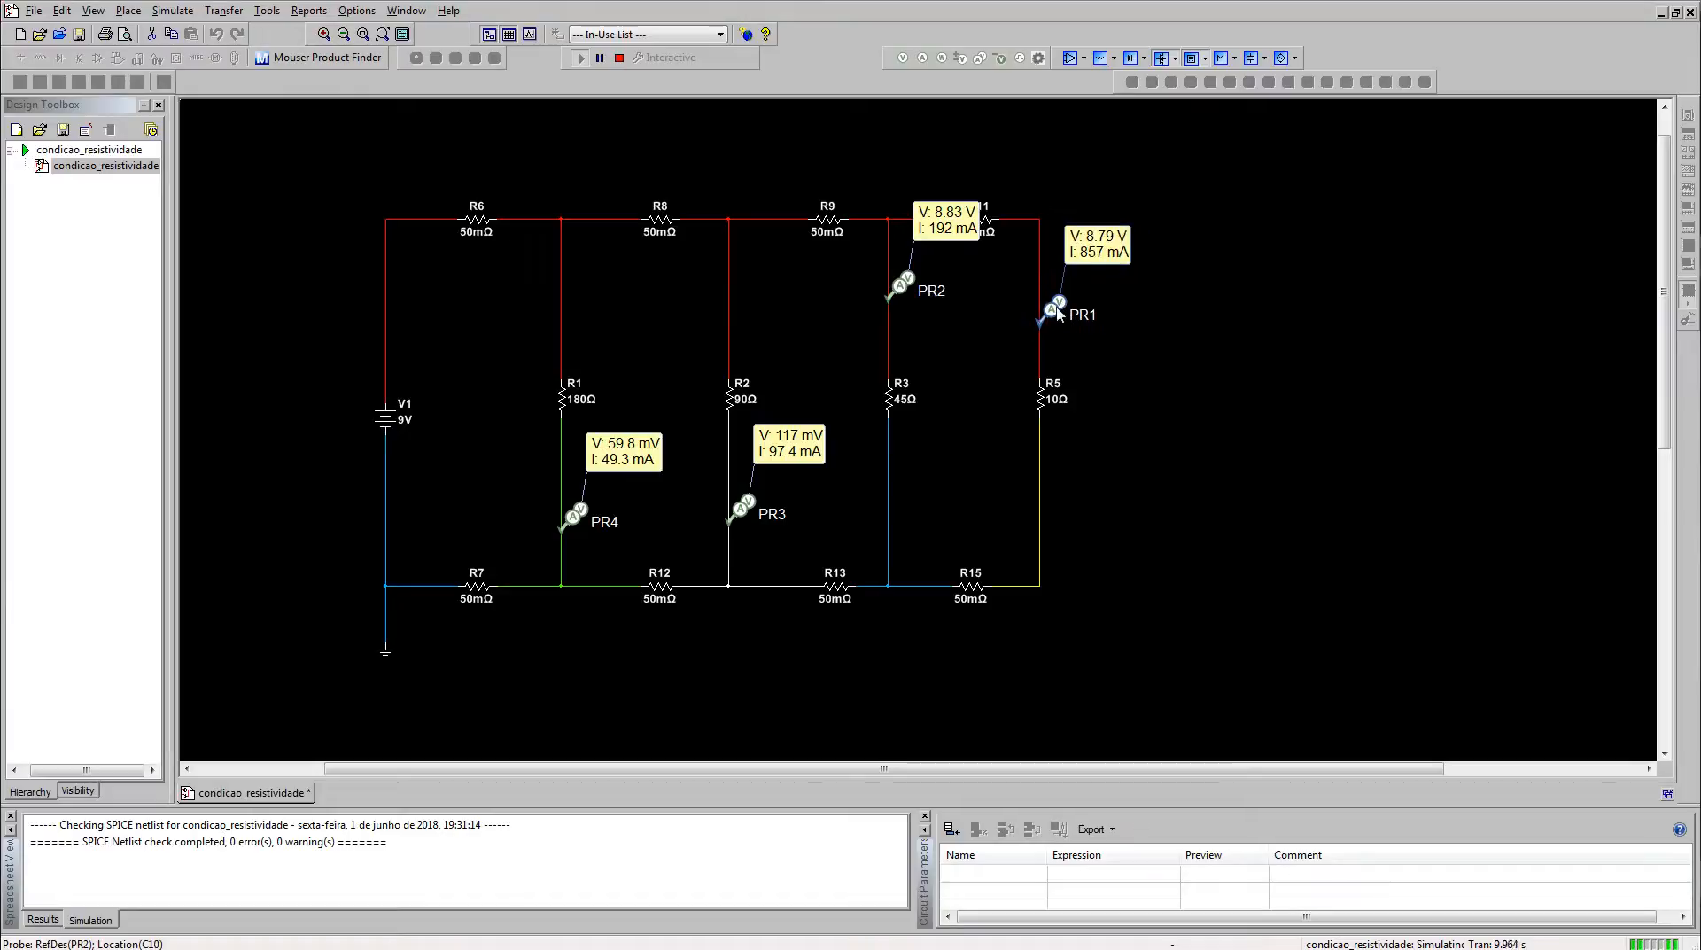
mouse_move(574, 514)
left_mouse_down()
mouse_move(580, 332)
mouse_move(579, 510)
left_mouse_up()
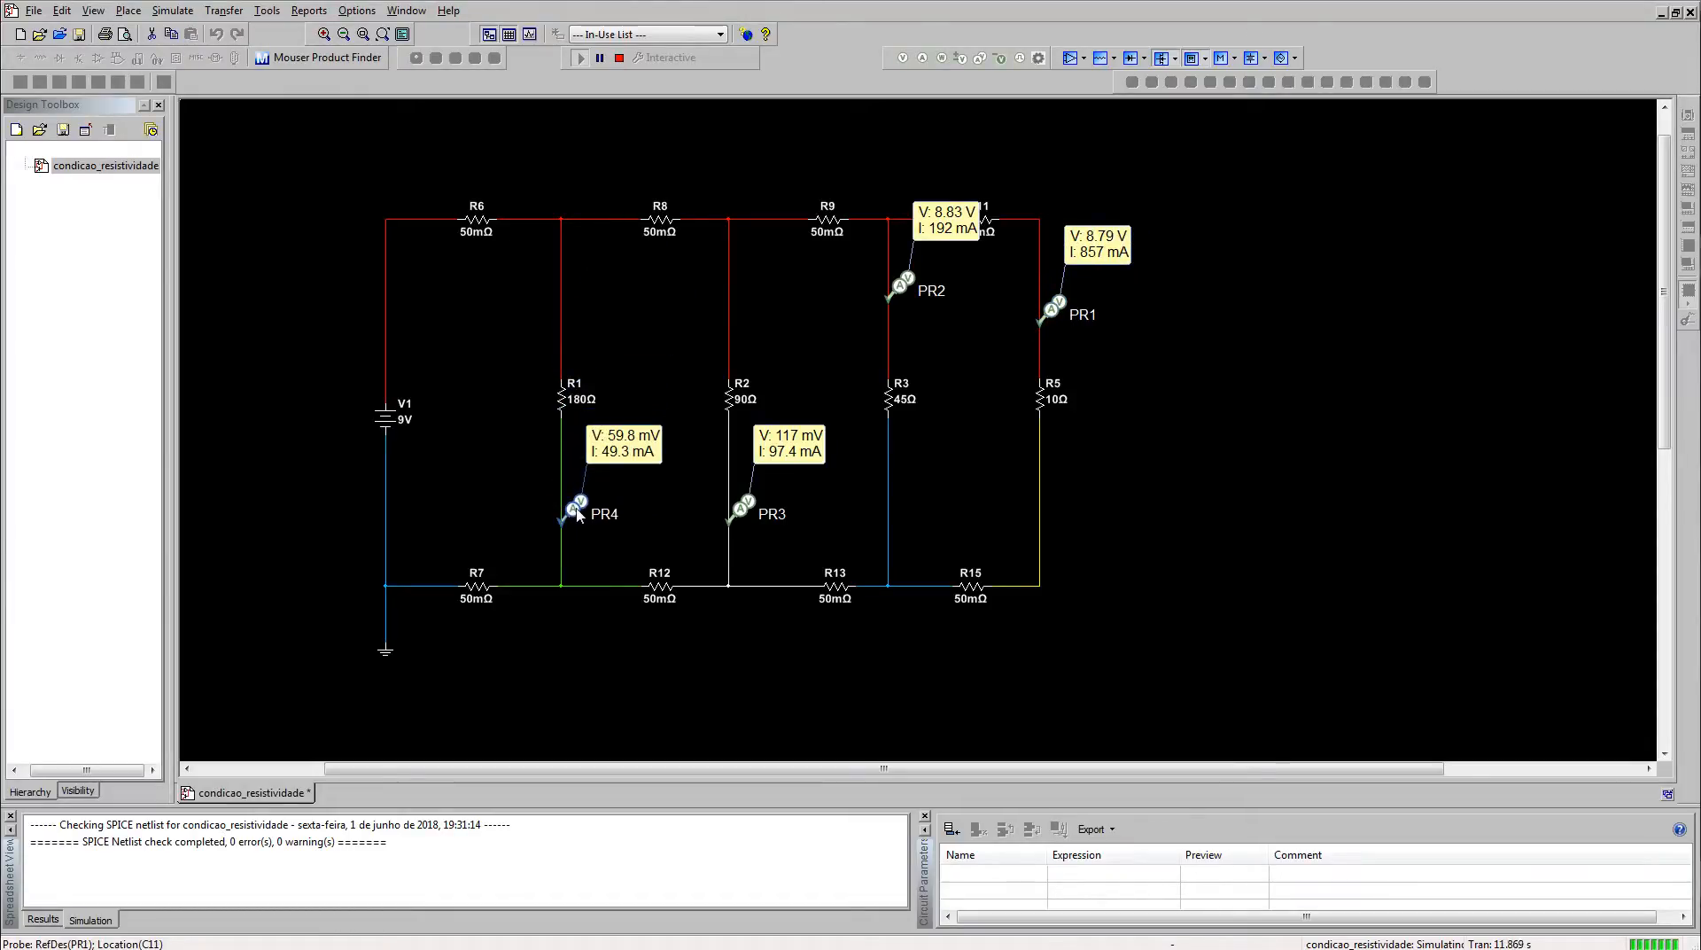
left_click_drag(884, 307, 888, 496)
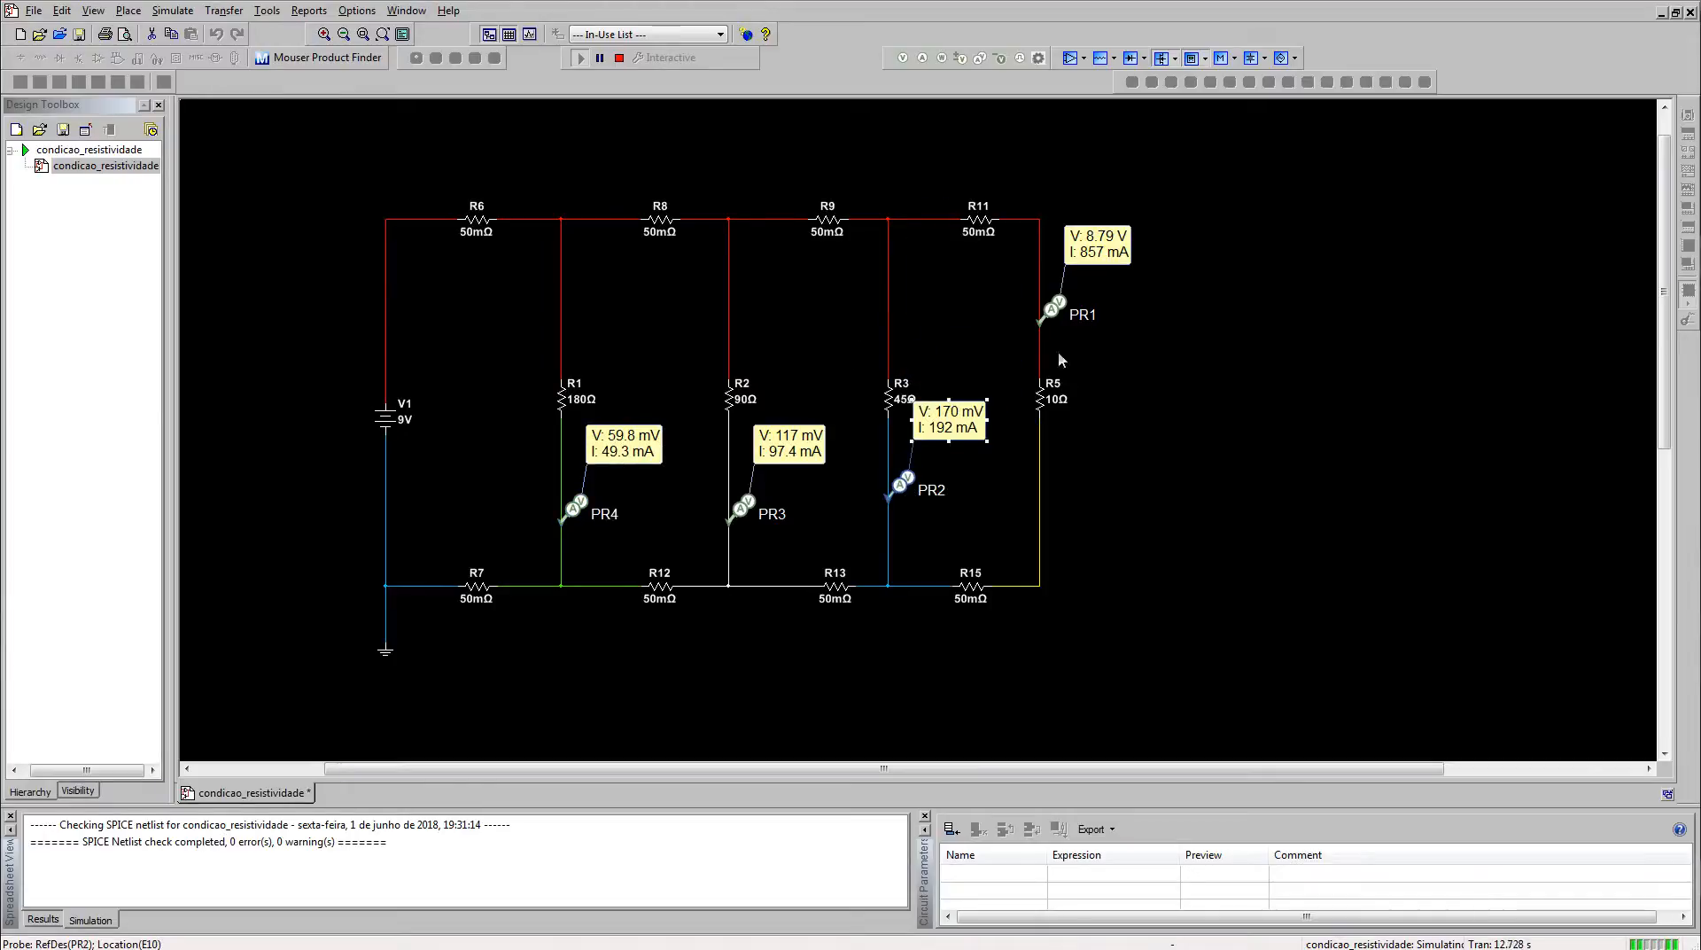
left_click_drag(1052, 311, 1042, 515)
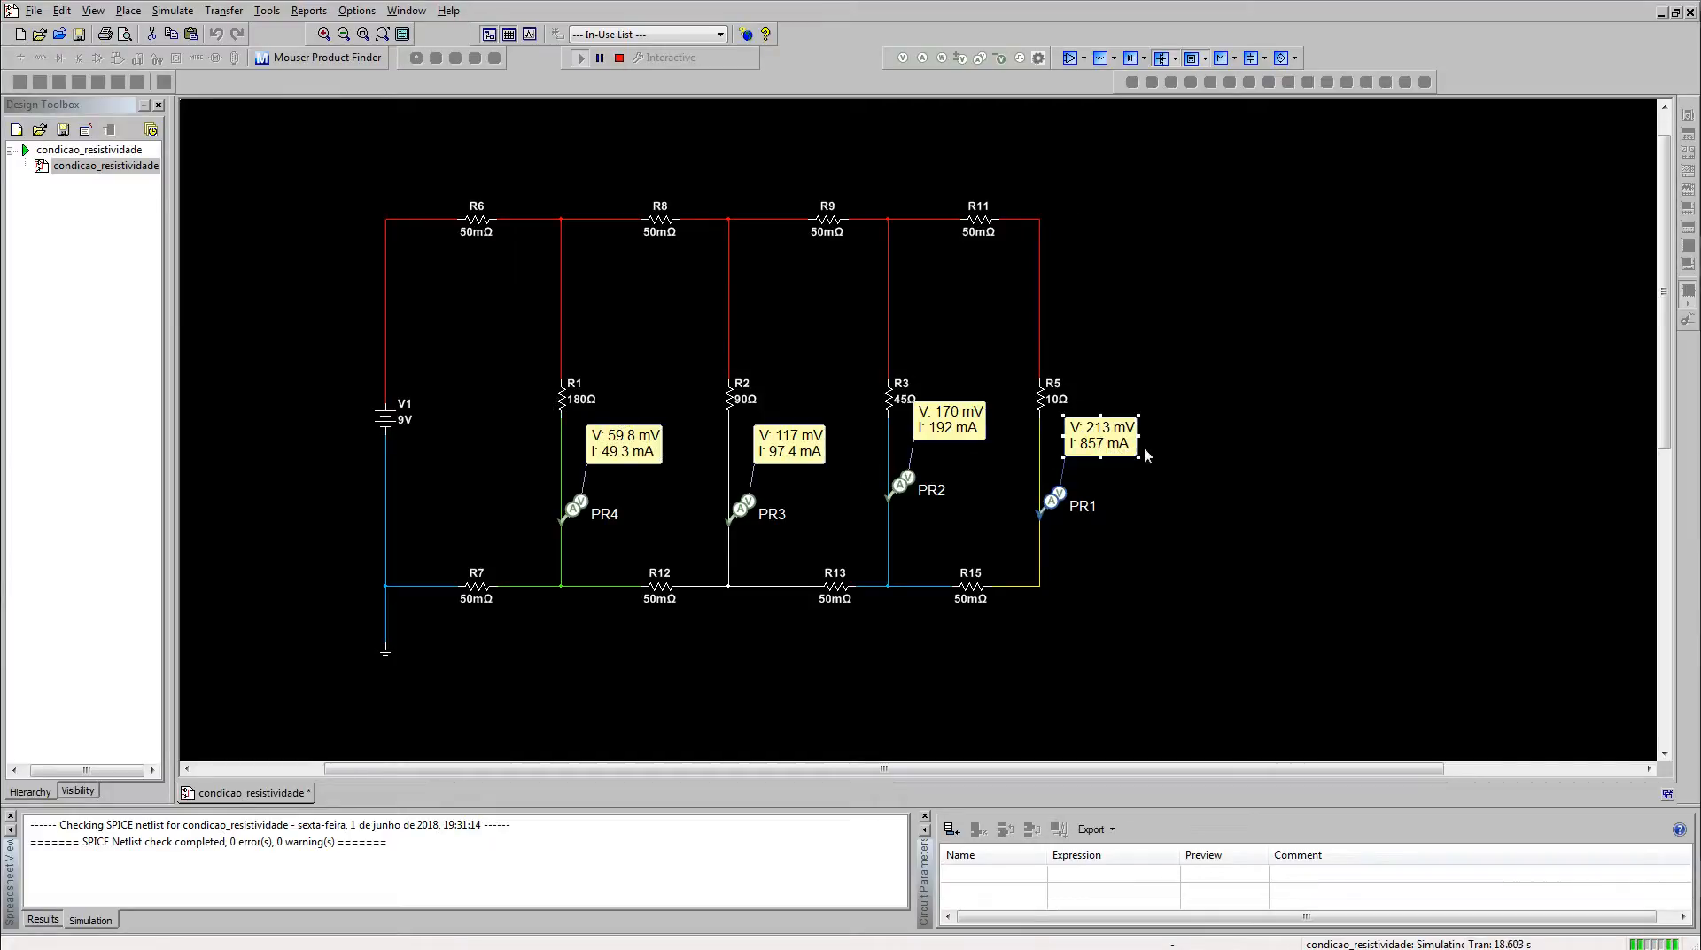
Step: Stop the simulation and set the resistance of R1 to 10 Ω
left_click(619, 57)
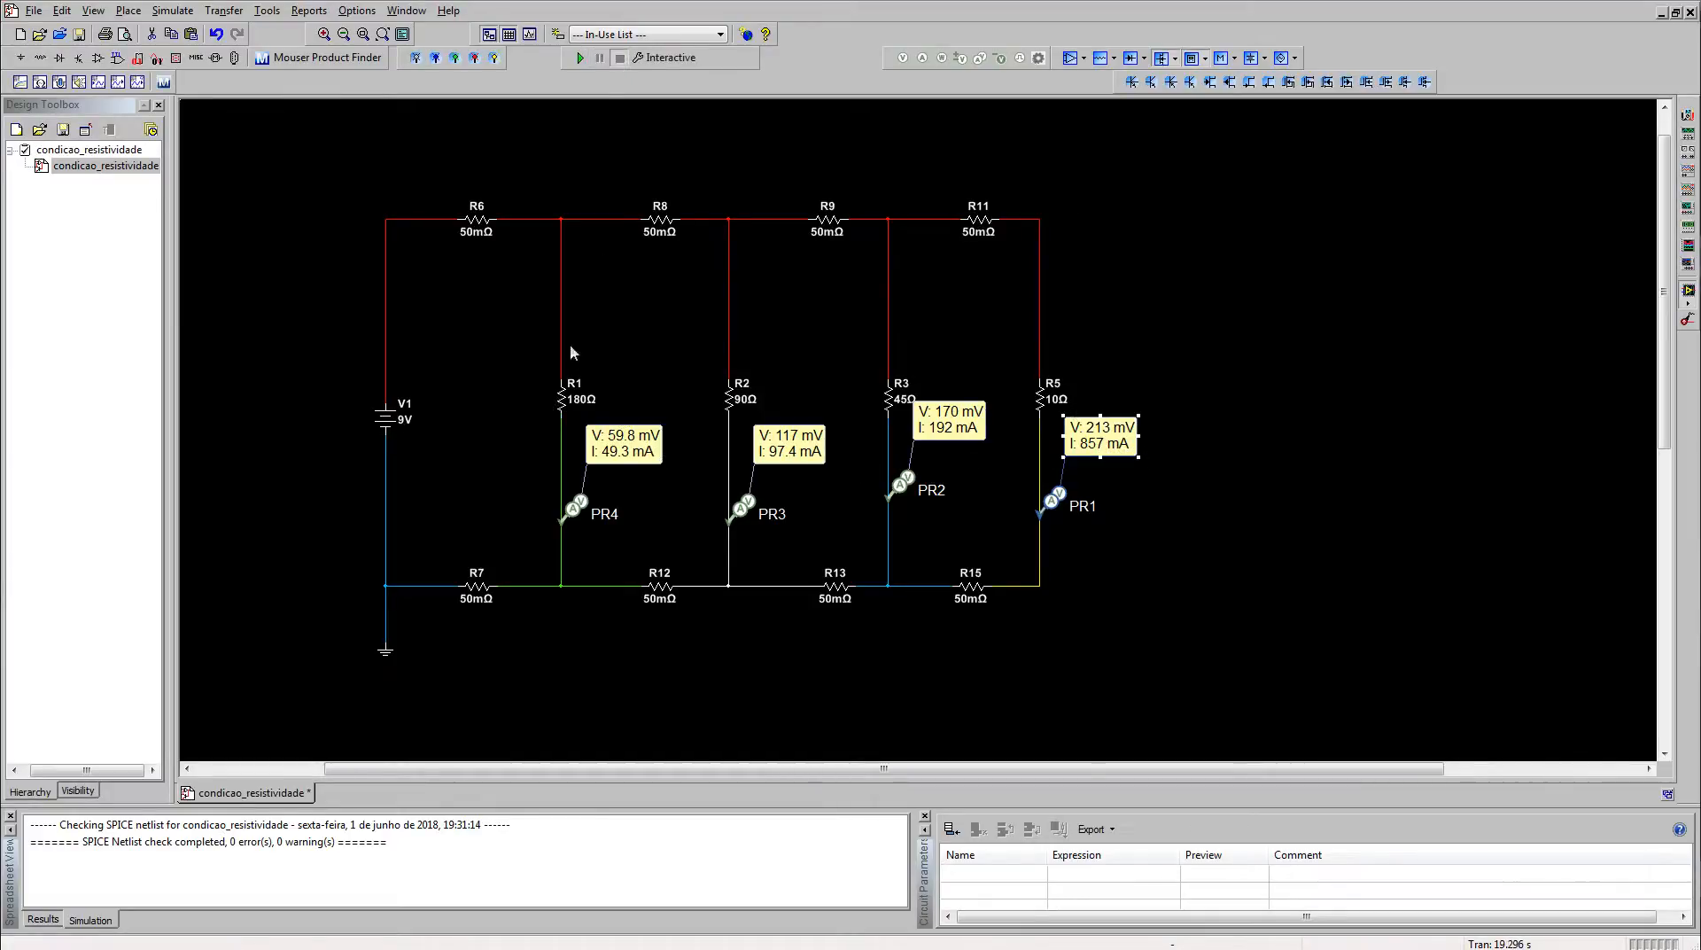
double_click(563, 404)
type("10")
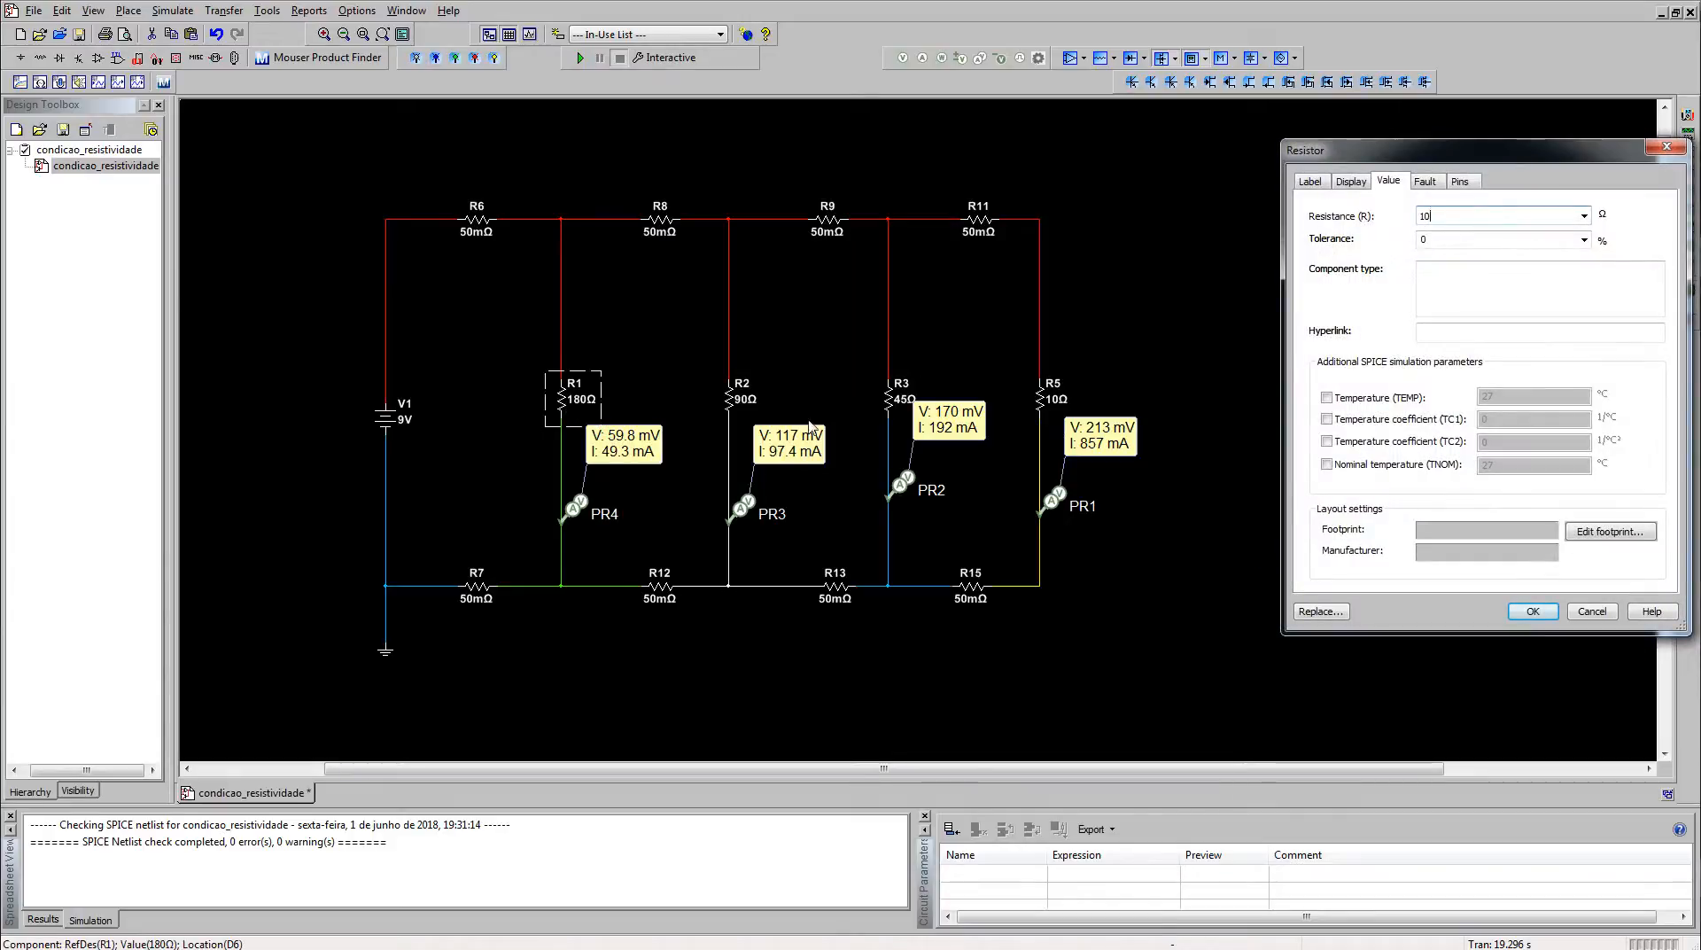
left_click(1533, 612)
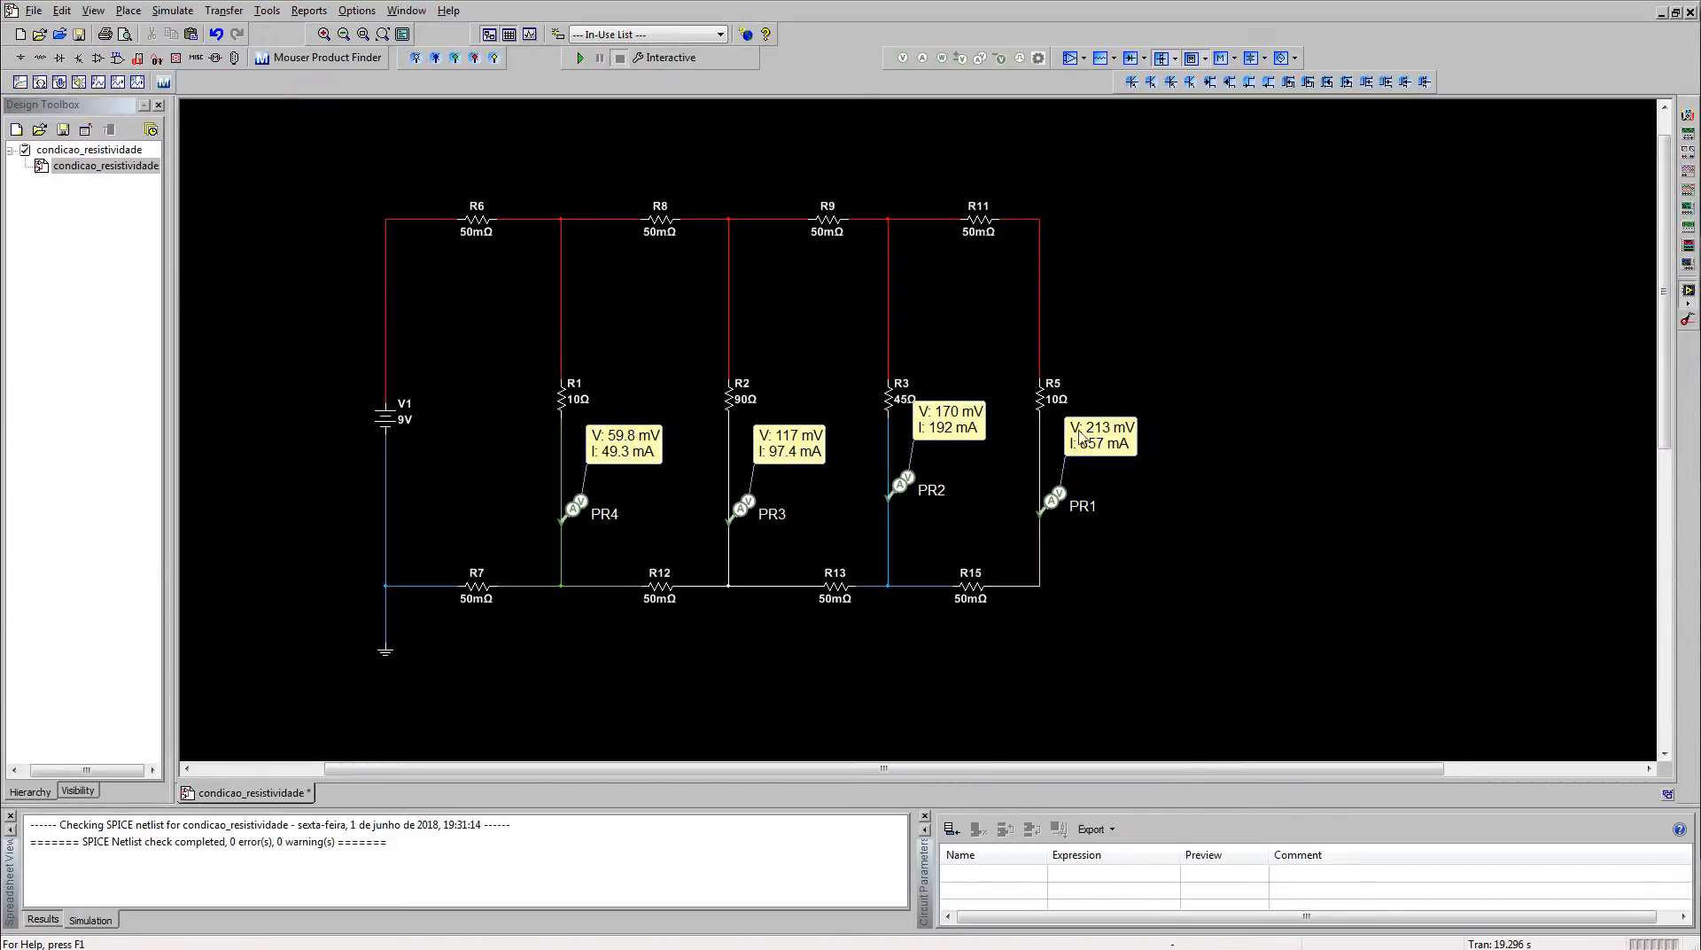
Step: Set the resistance of R5 to 180 Ω, rerun the interactive simulation and select the PR1 probe reading
double_click(1042, 403)
type("1")
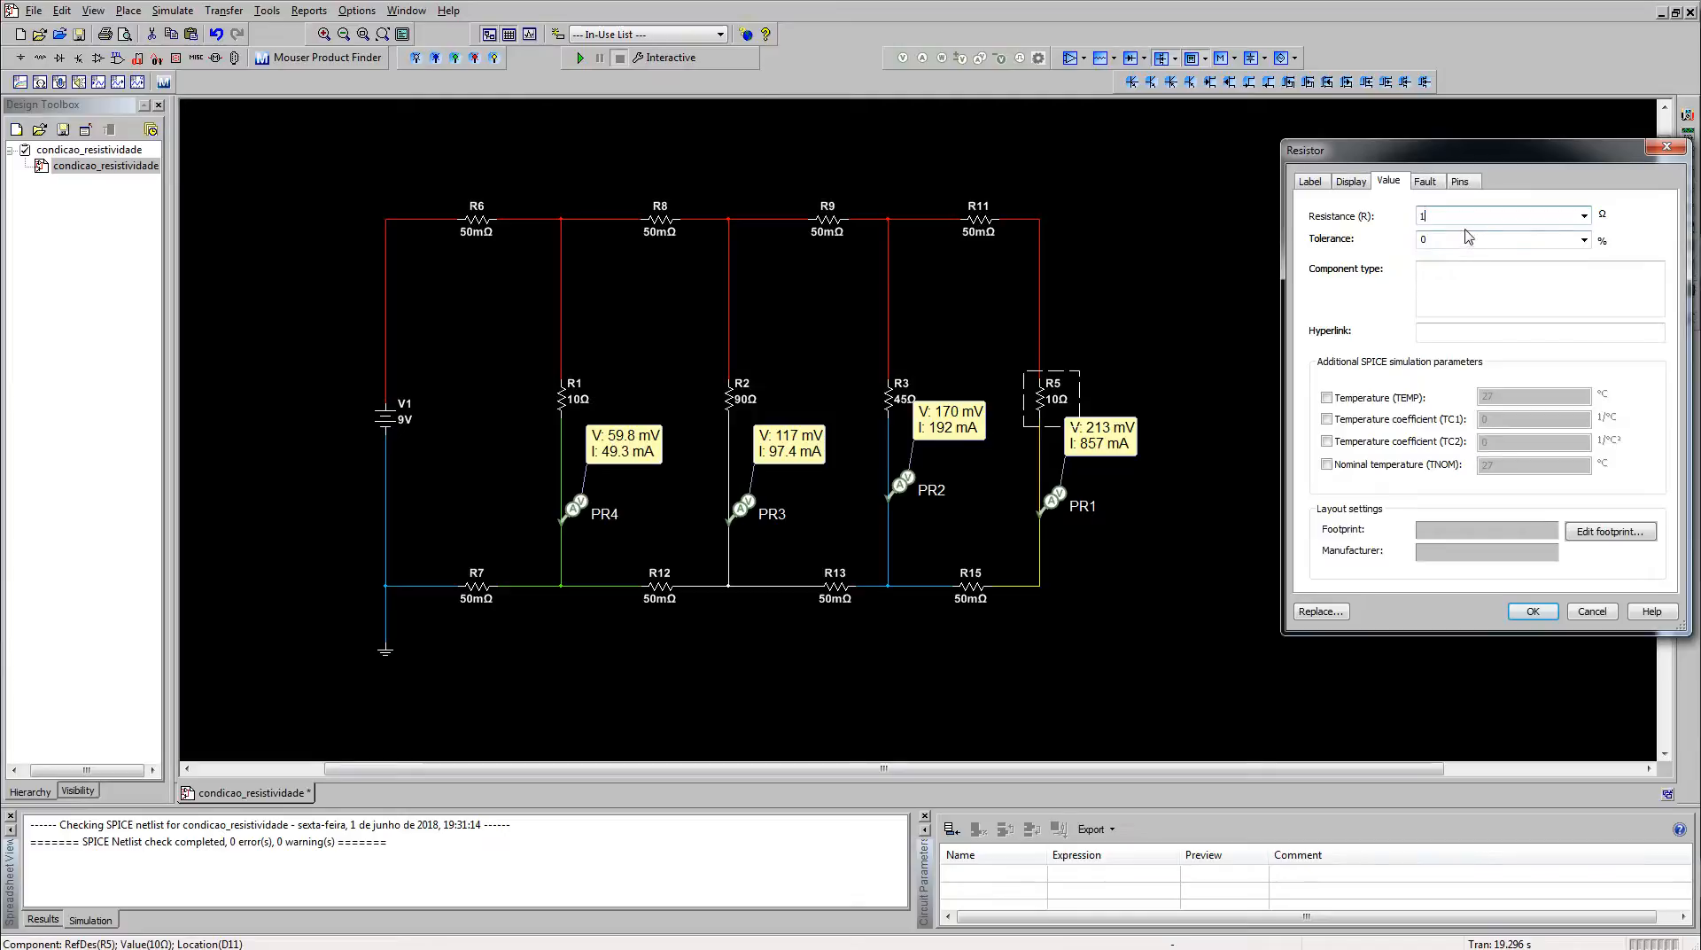
type("80")
left_click(1533, 611)
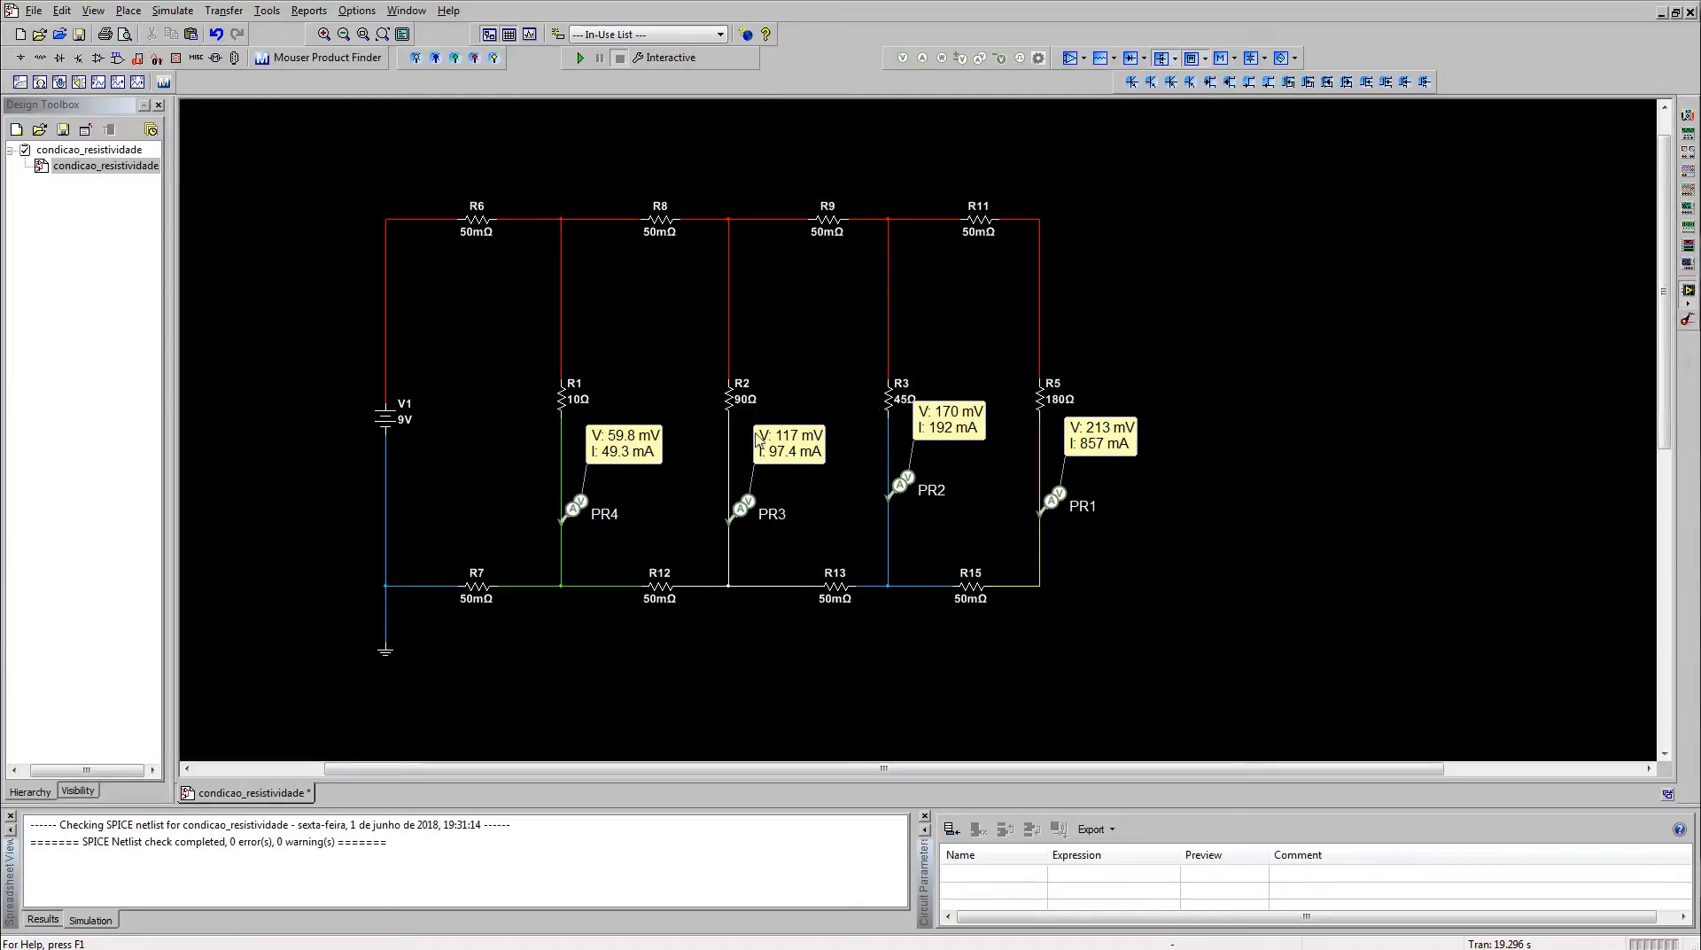
left_click(581, 58)
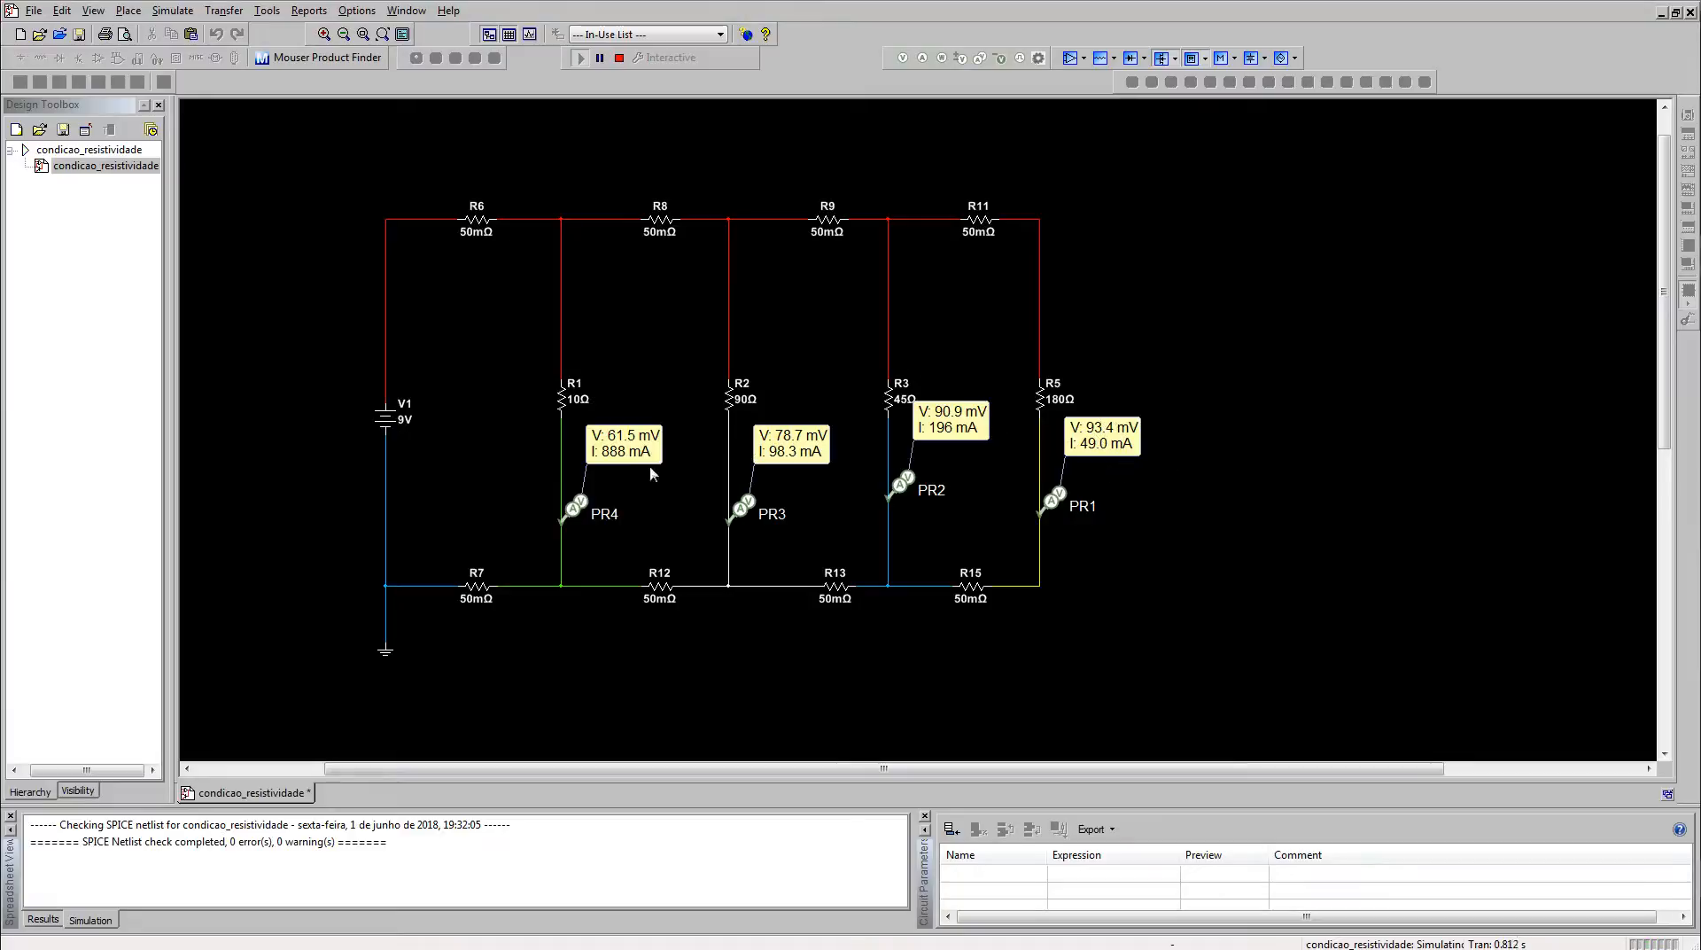
left_click(1099, 440)
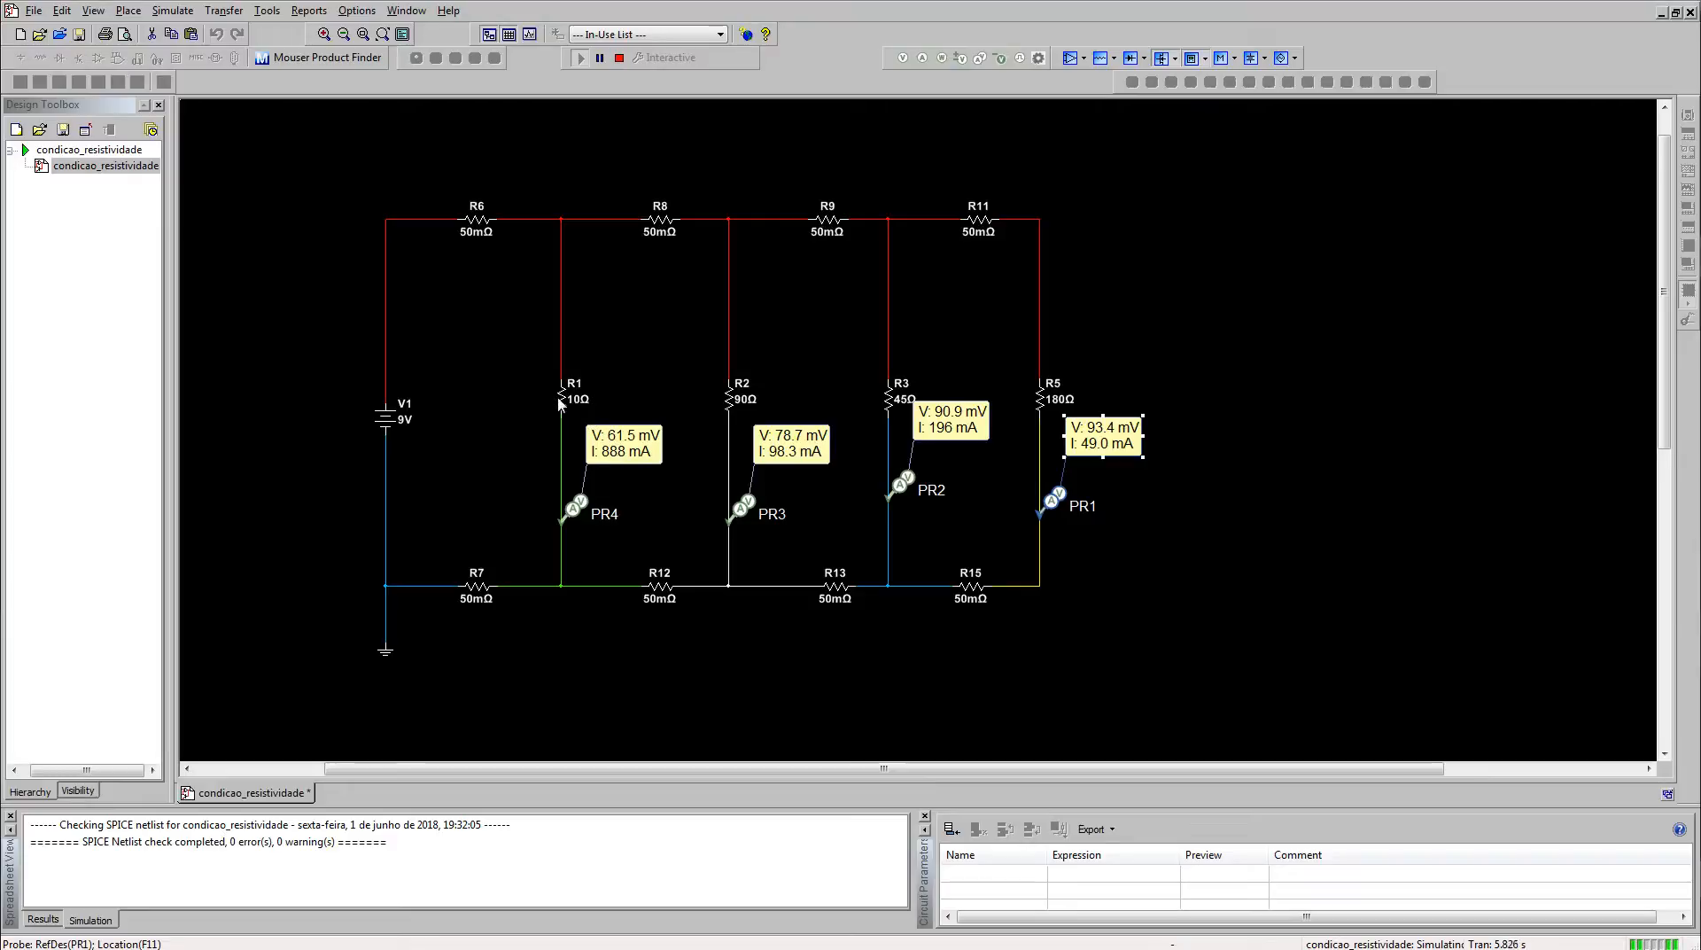
Step: Stop the simulation, change resistor R1 to 22 Ω and simulate the circuit again
left_click(619, 58)
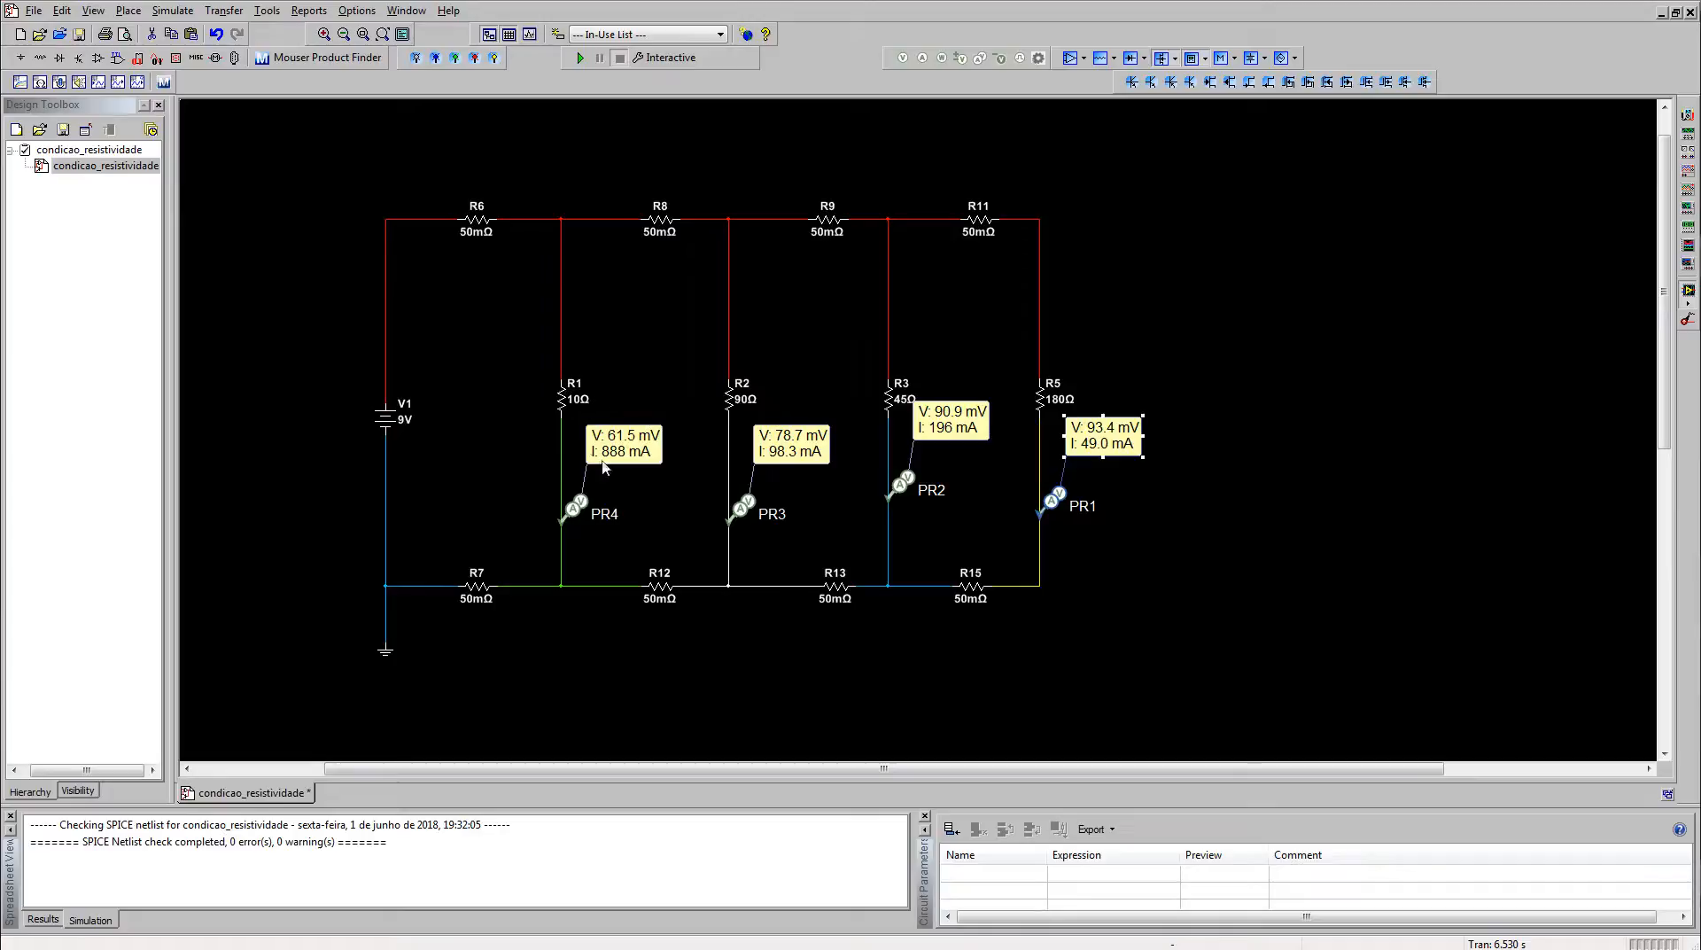
double_click(562, 402)
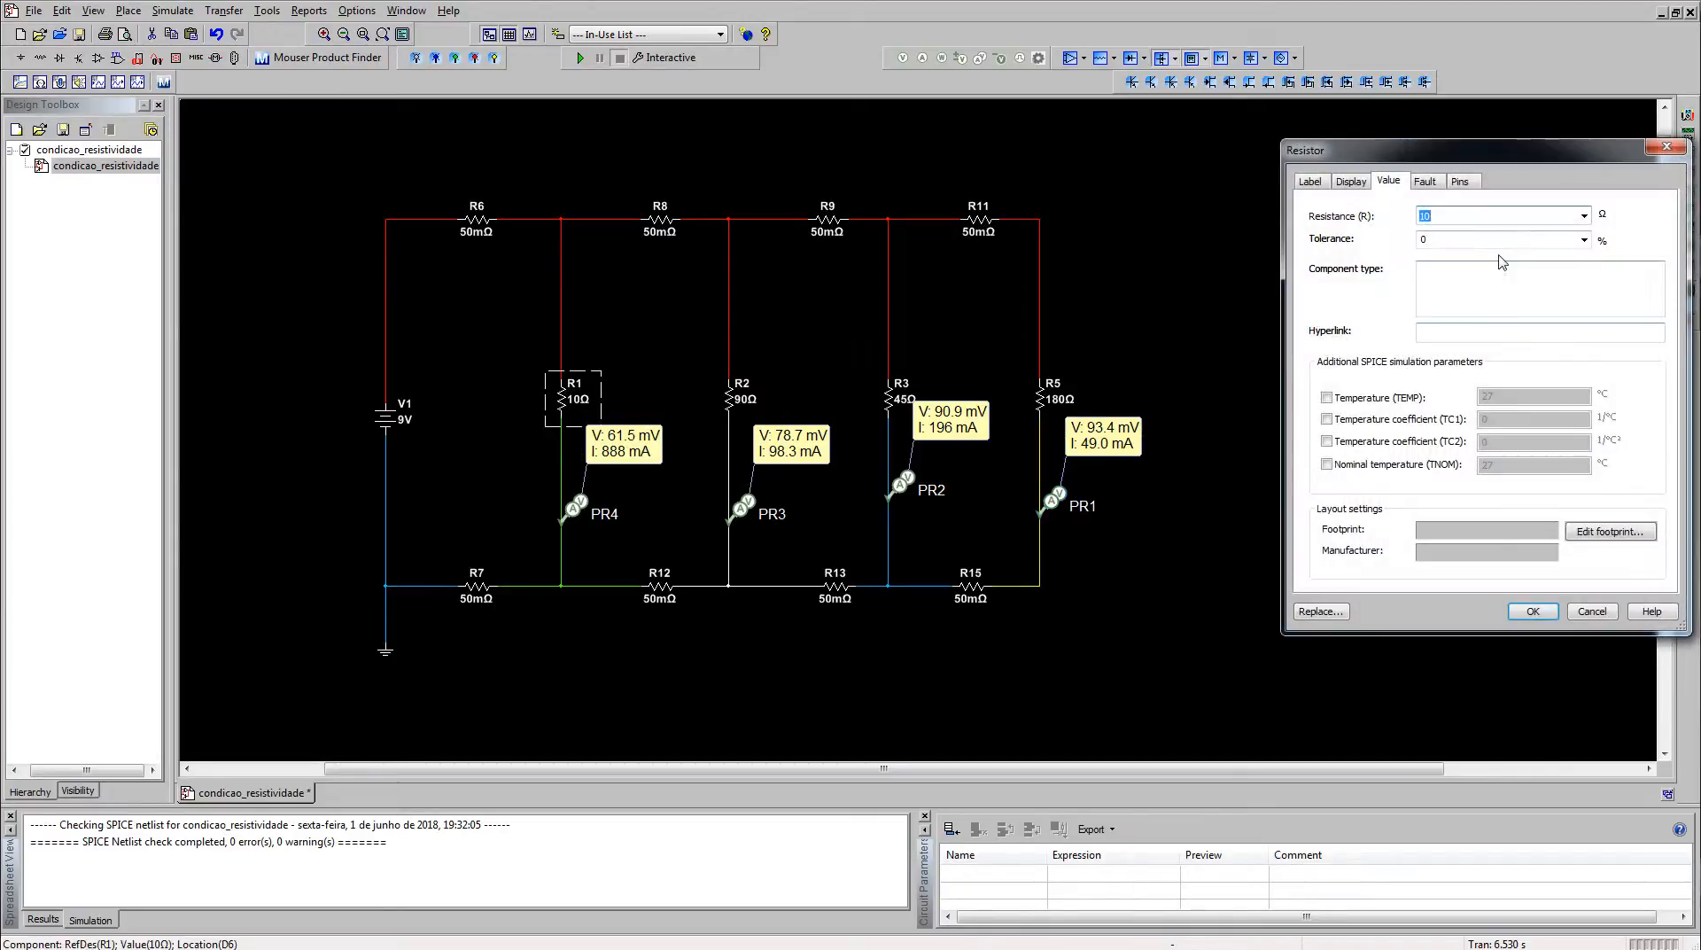
type("22")
left_click(1533, 611)
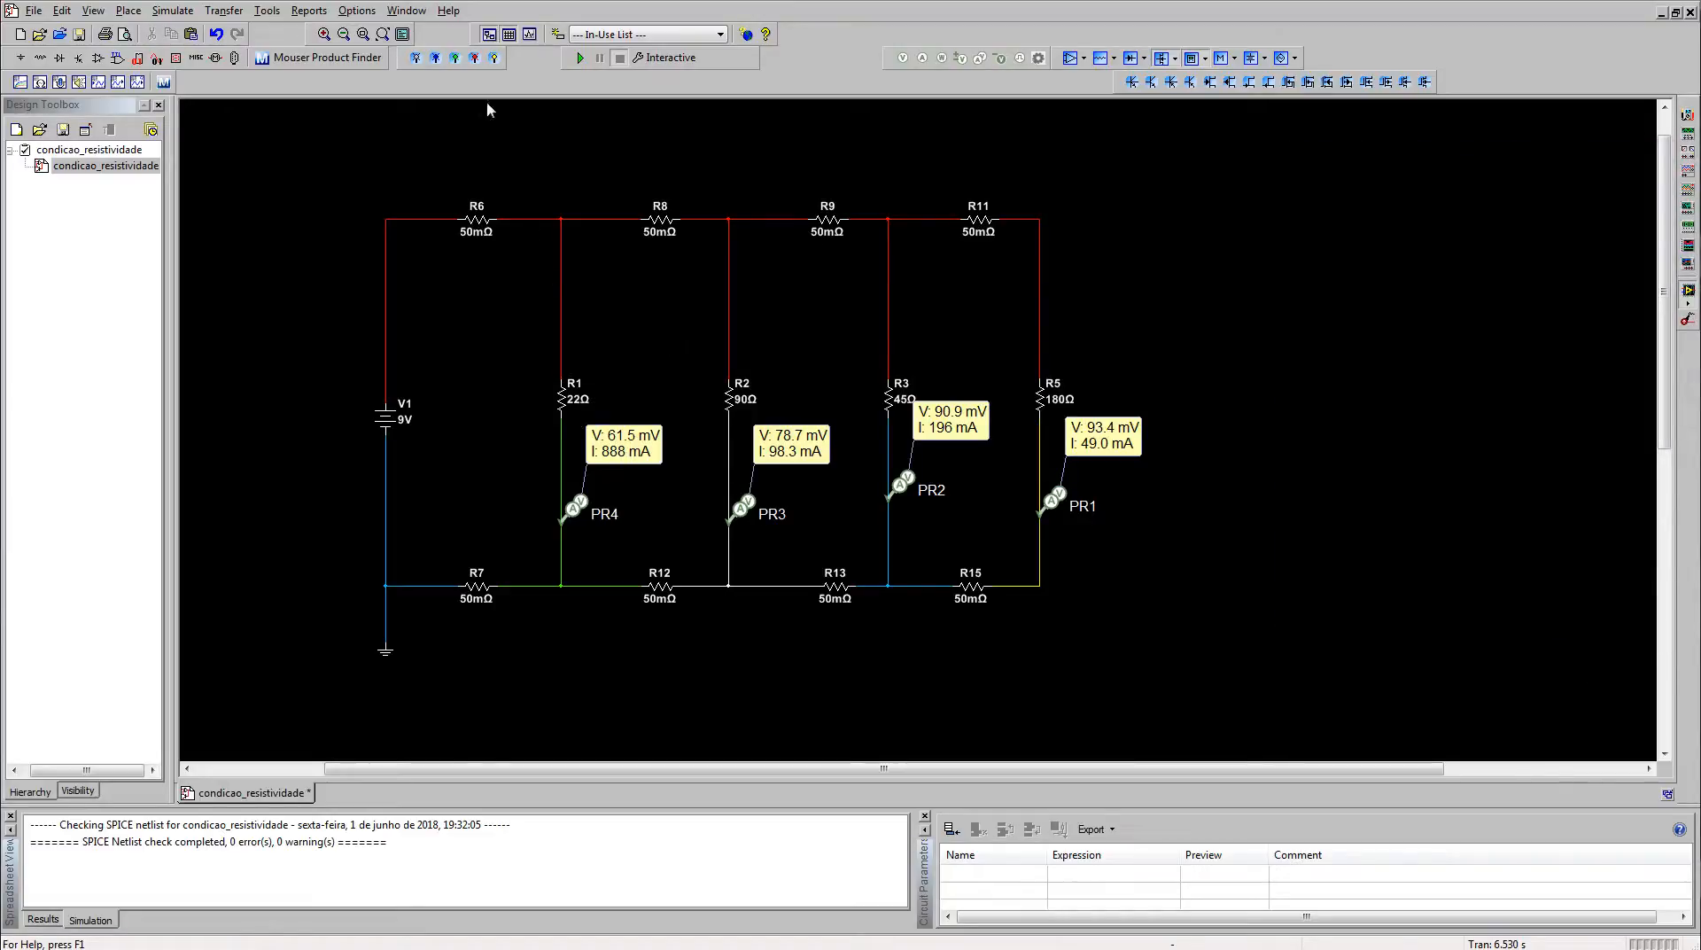
left_click(580, 57)
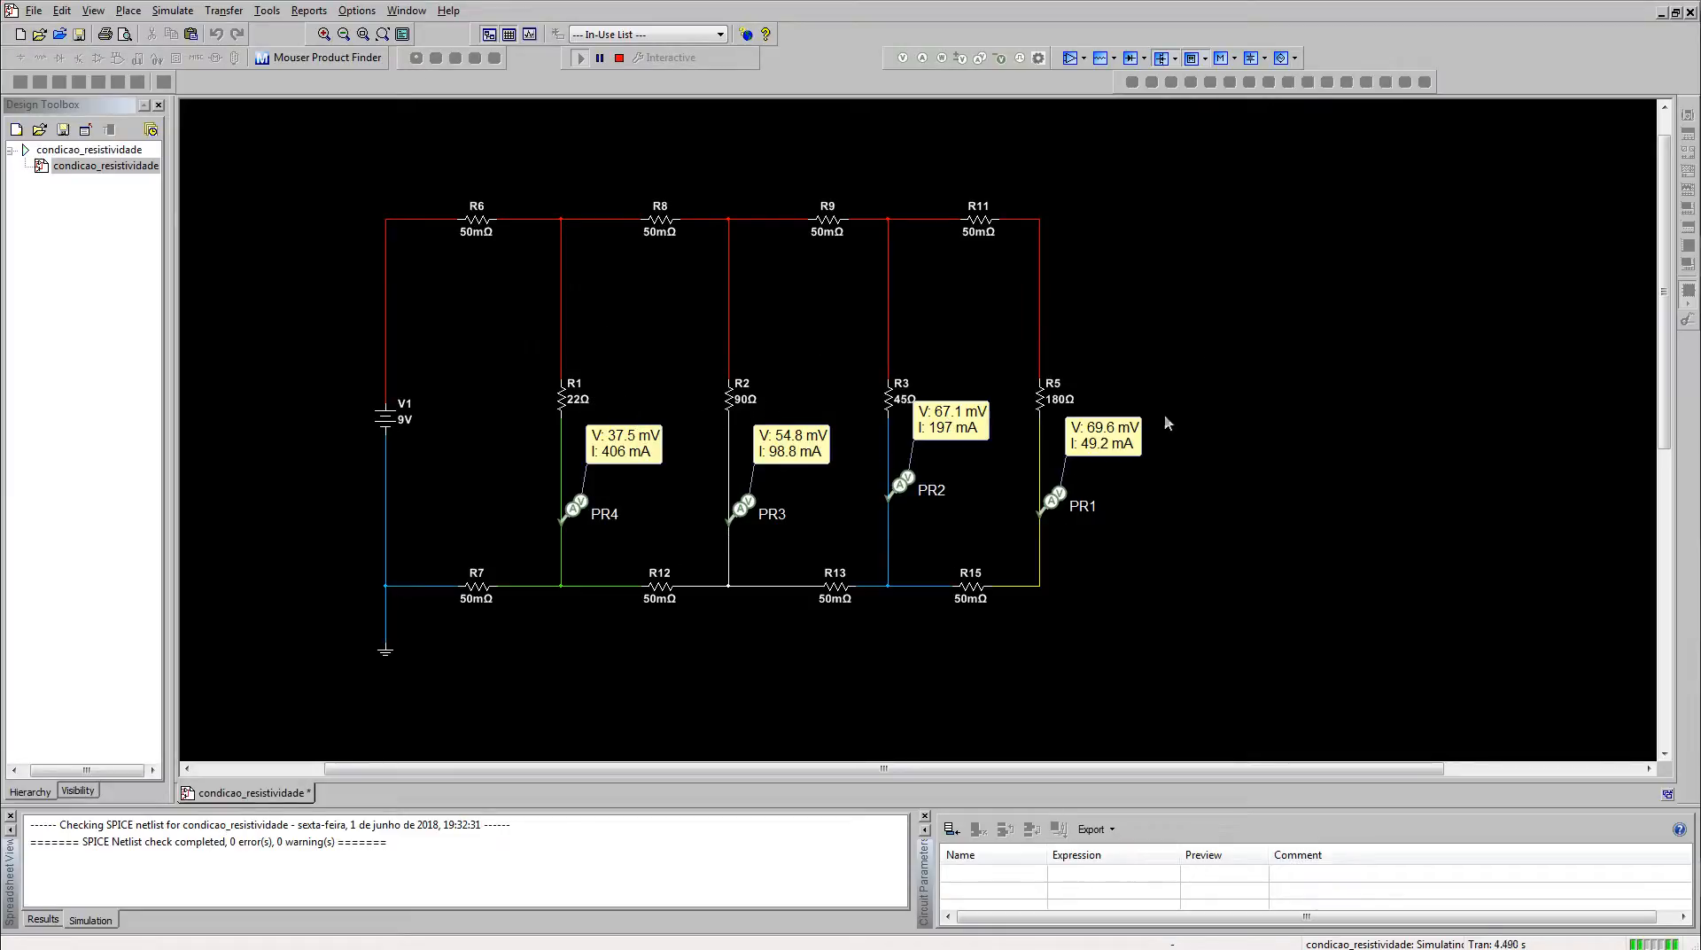
Step: View the daisy-chain cable photo beside the running simulation, and return to the circuit schematic
key("alt+Tab")
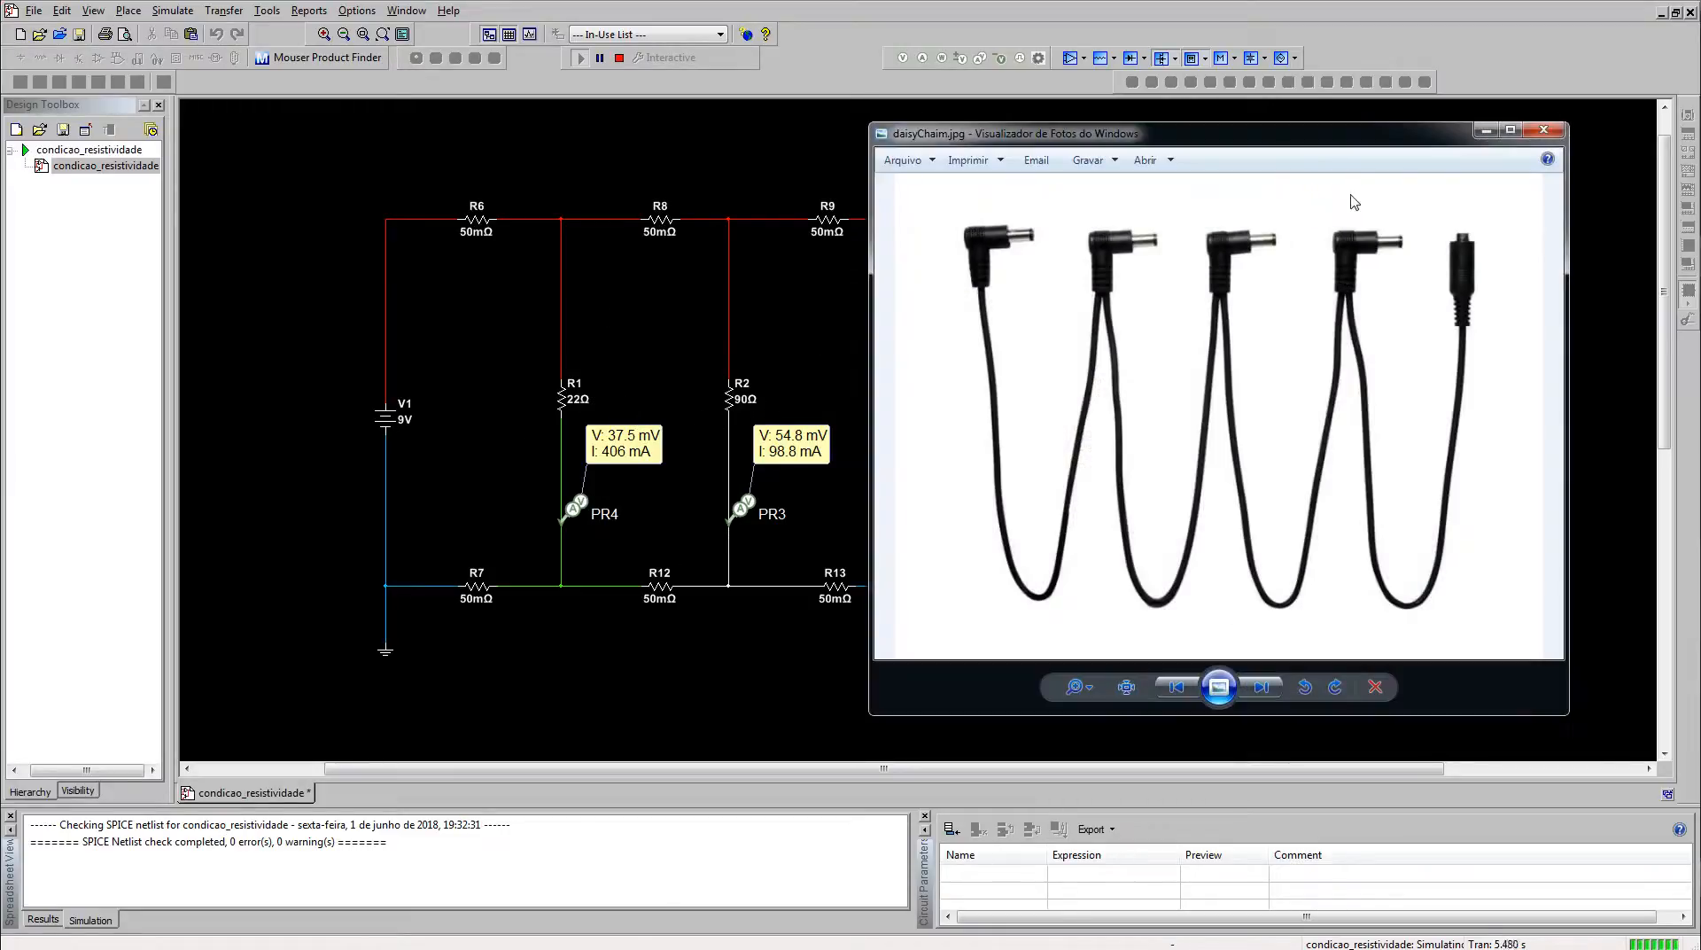
left_click_drag(1333, 140, 1478, 139)
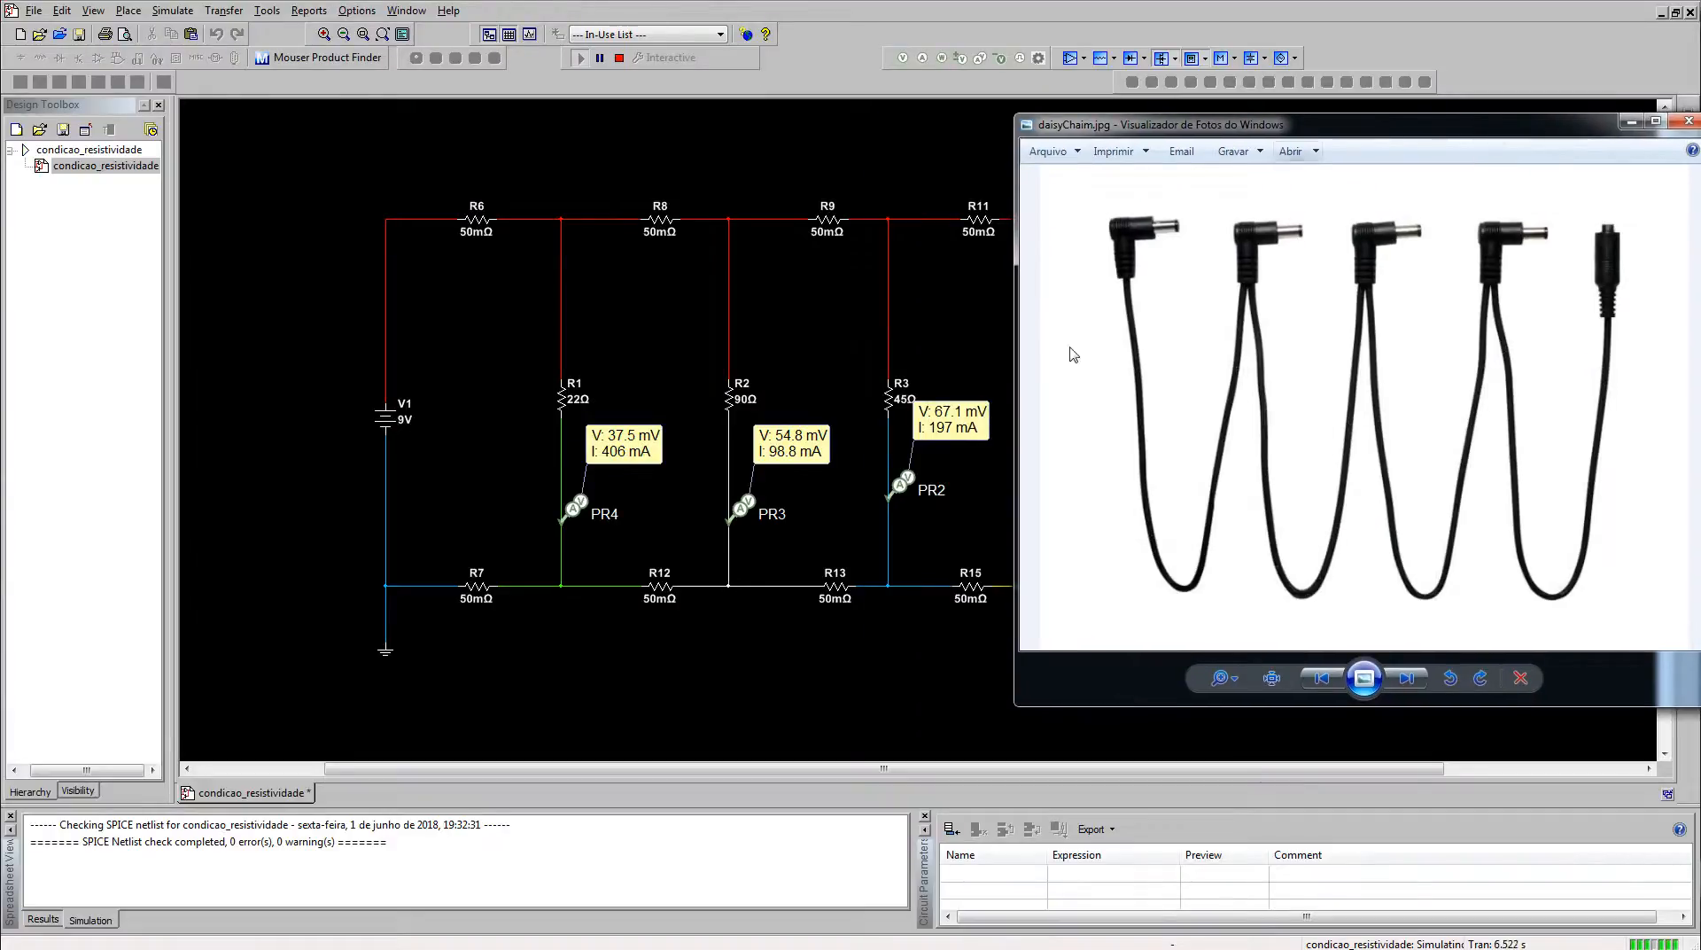
left_click(826, 175)
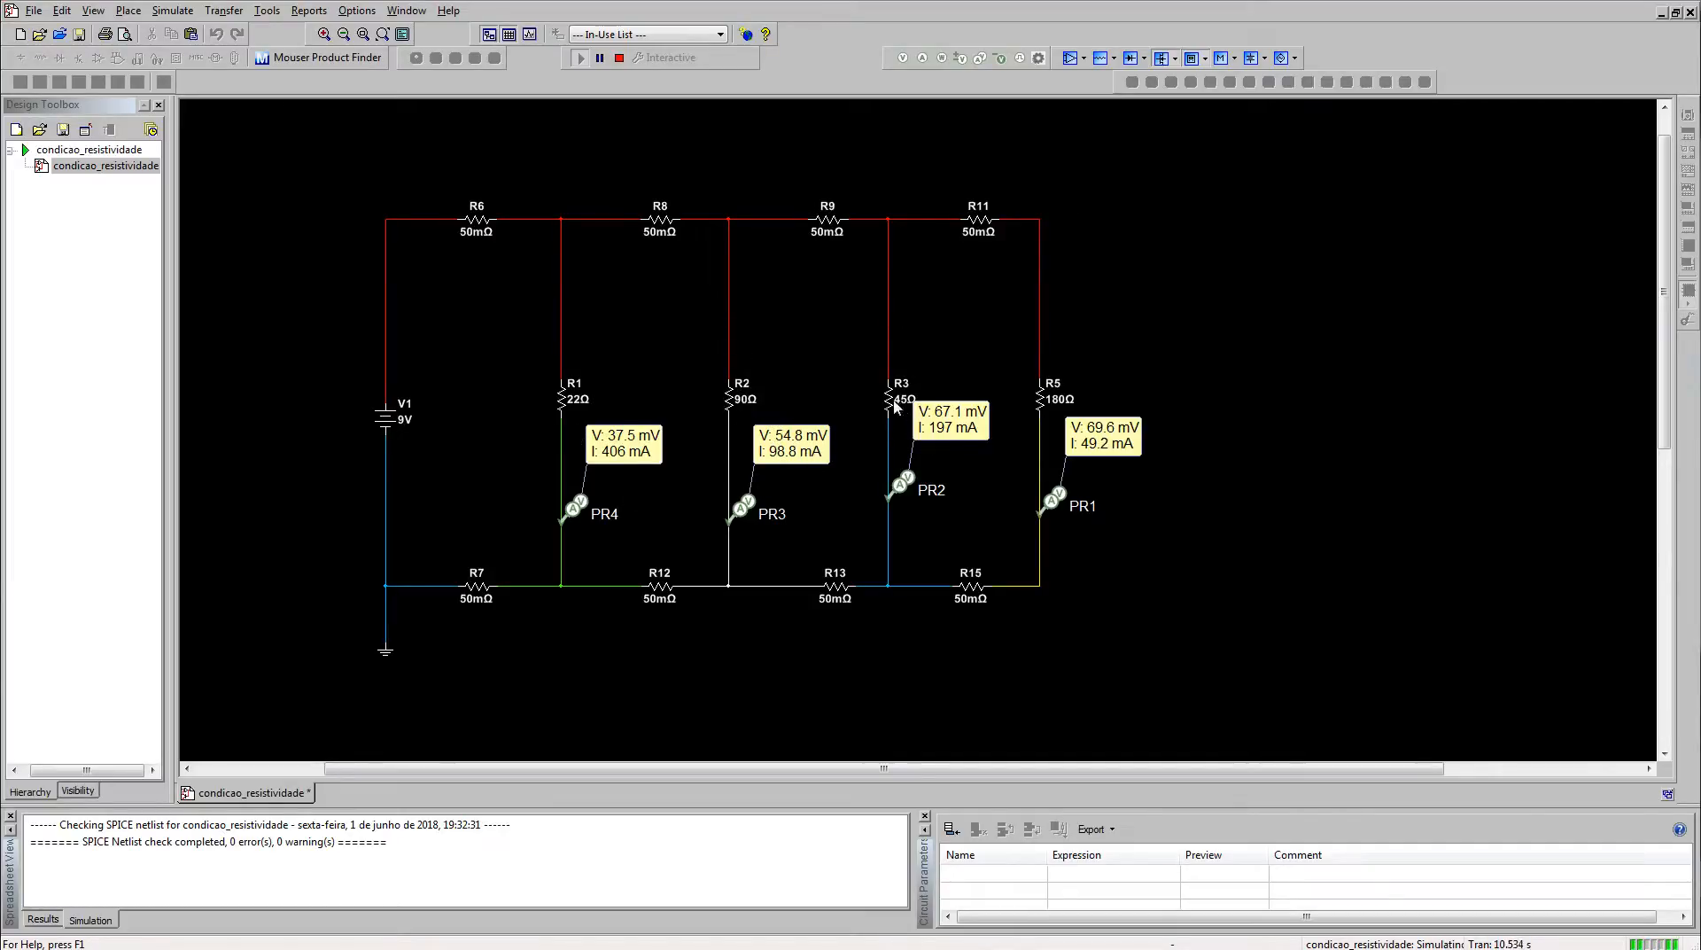
Step: Set the resistance of R3 to 36 Ω, and run and stop the interactive simulation with the new load
left_click(619, 58)
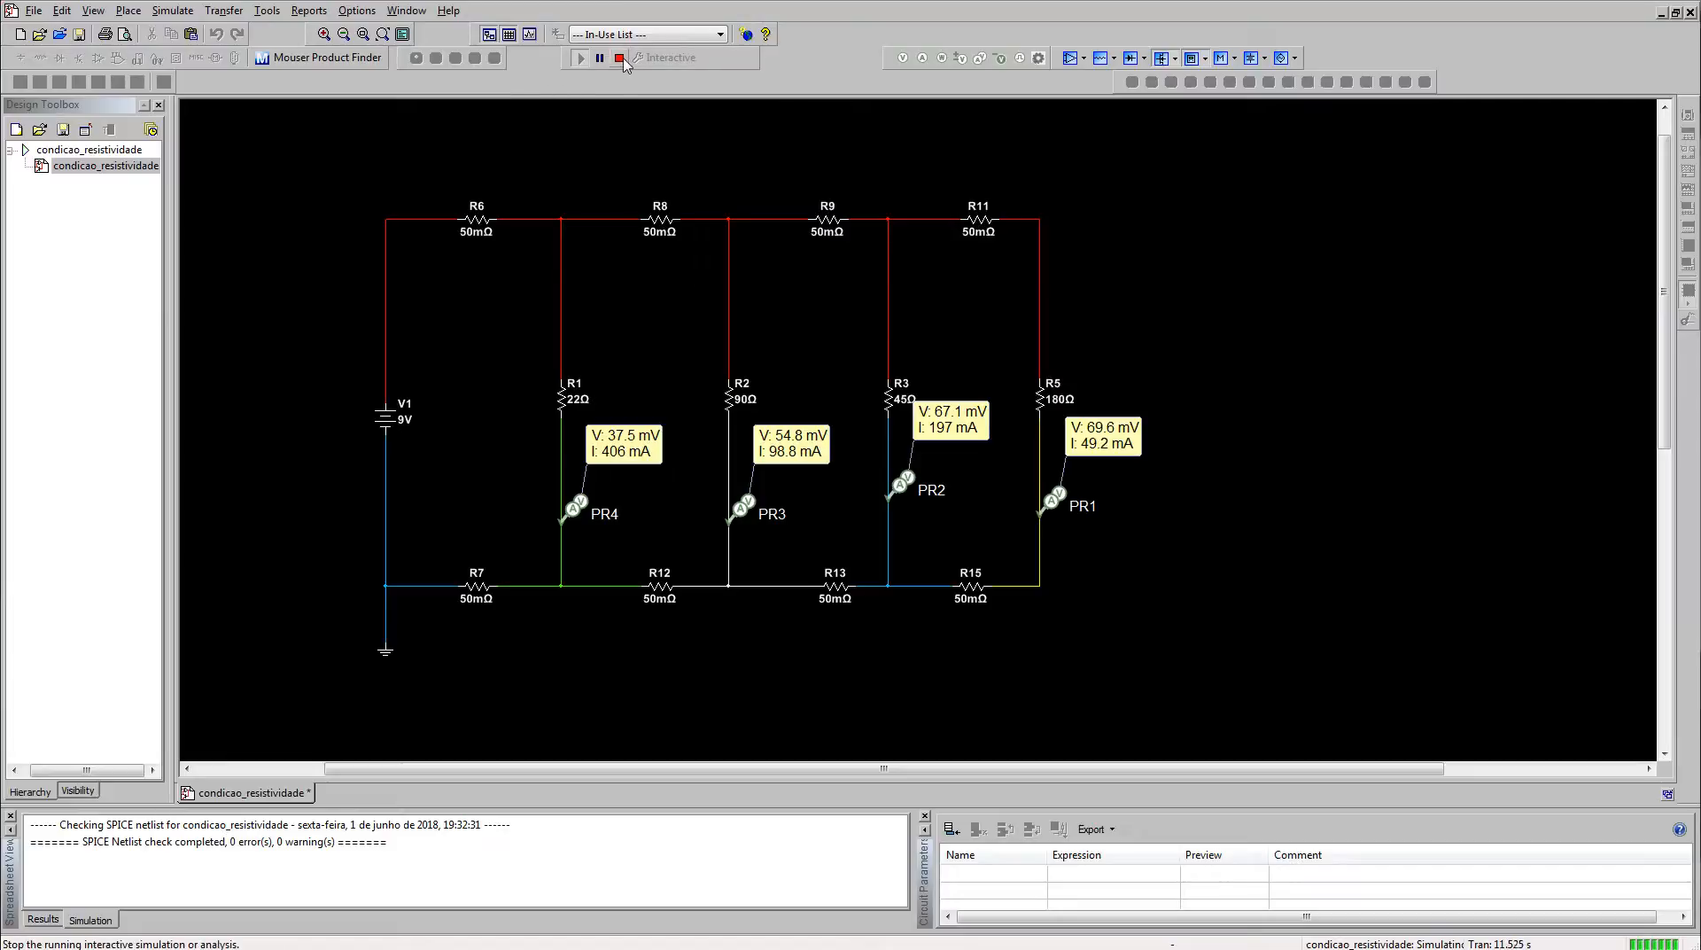
double_click(893, 407)
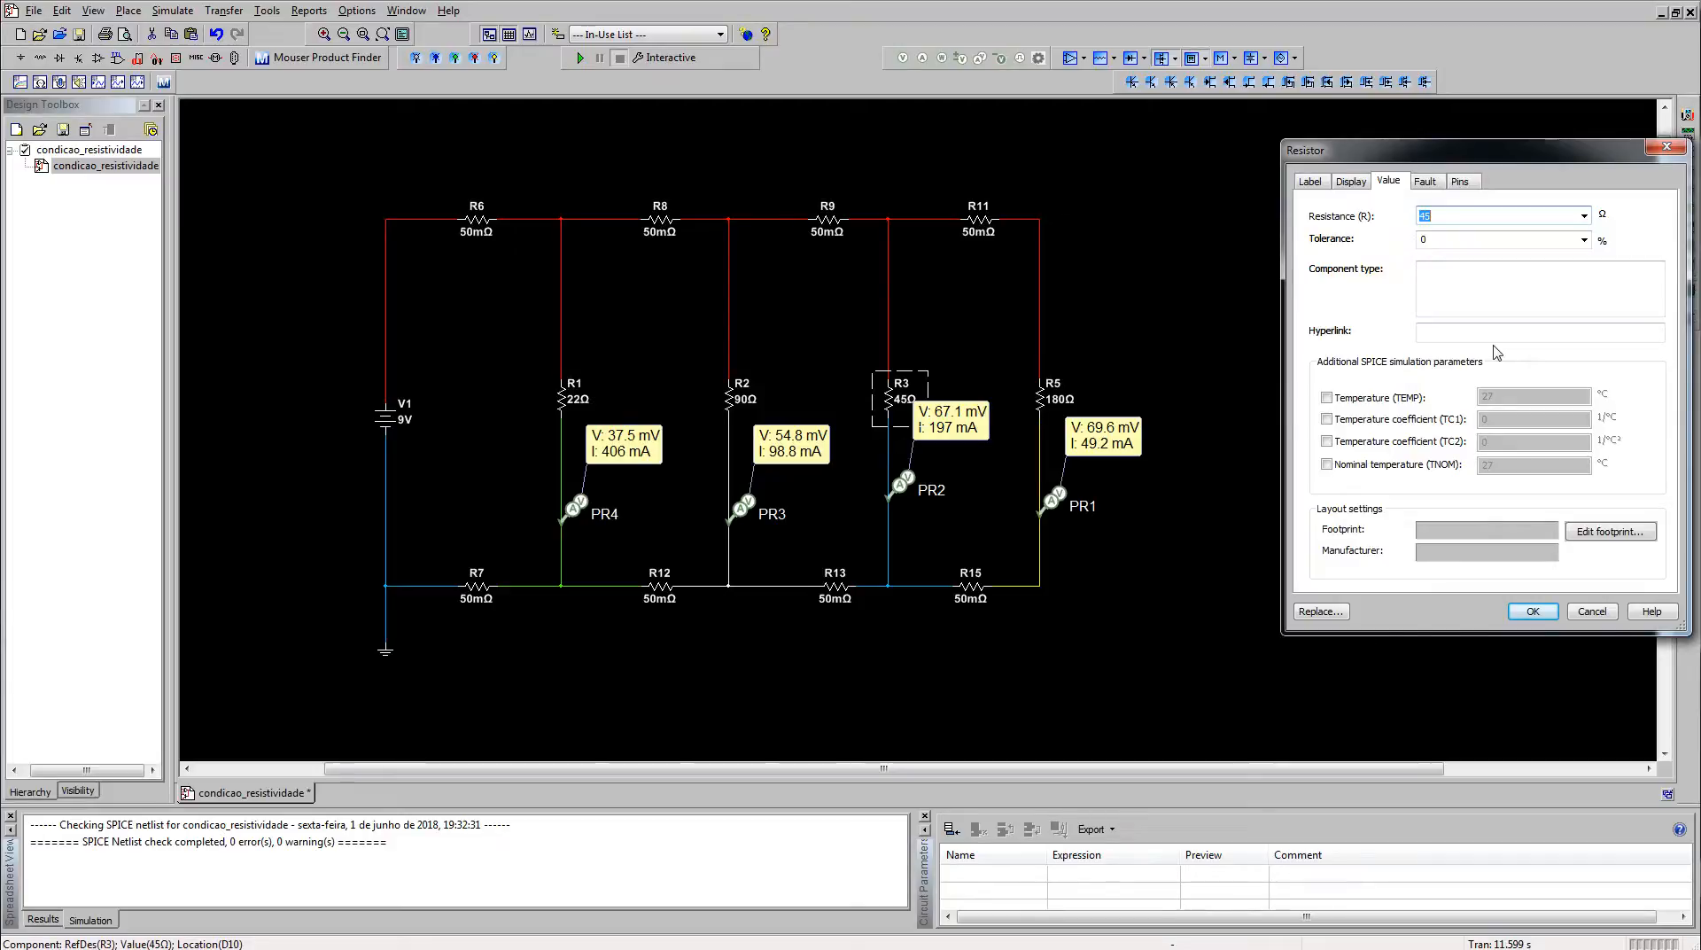
type("36")
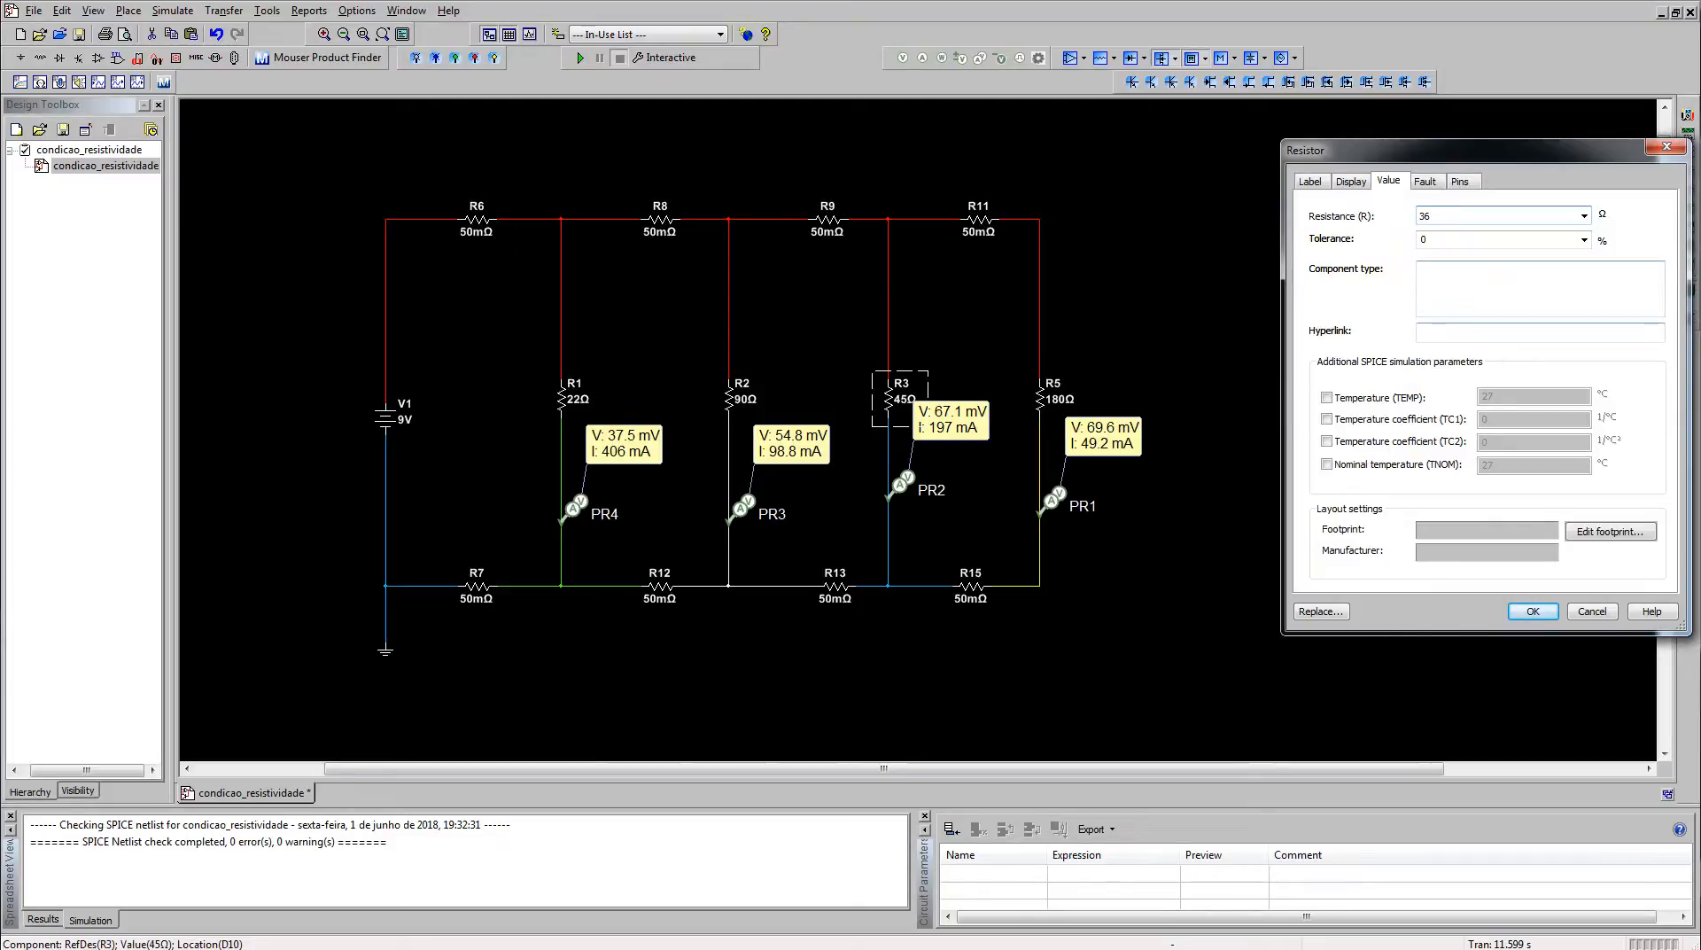
left_click(1533, 611)
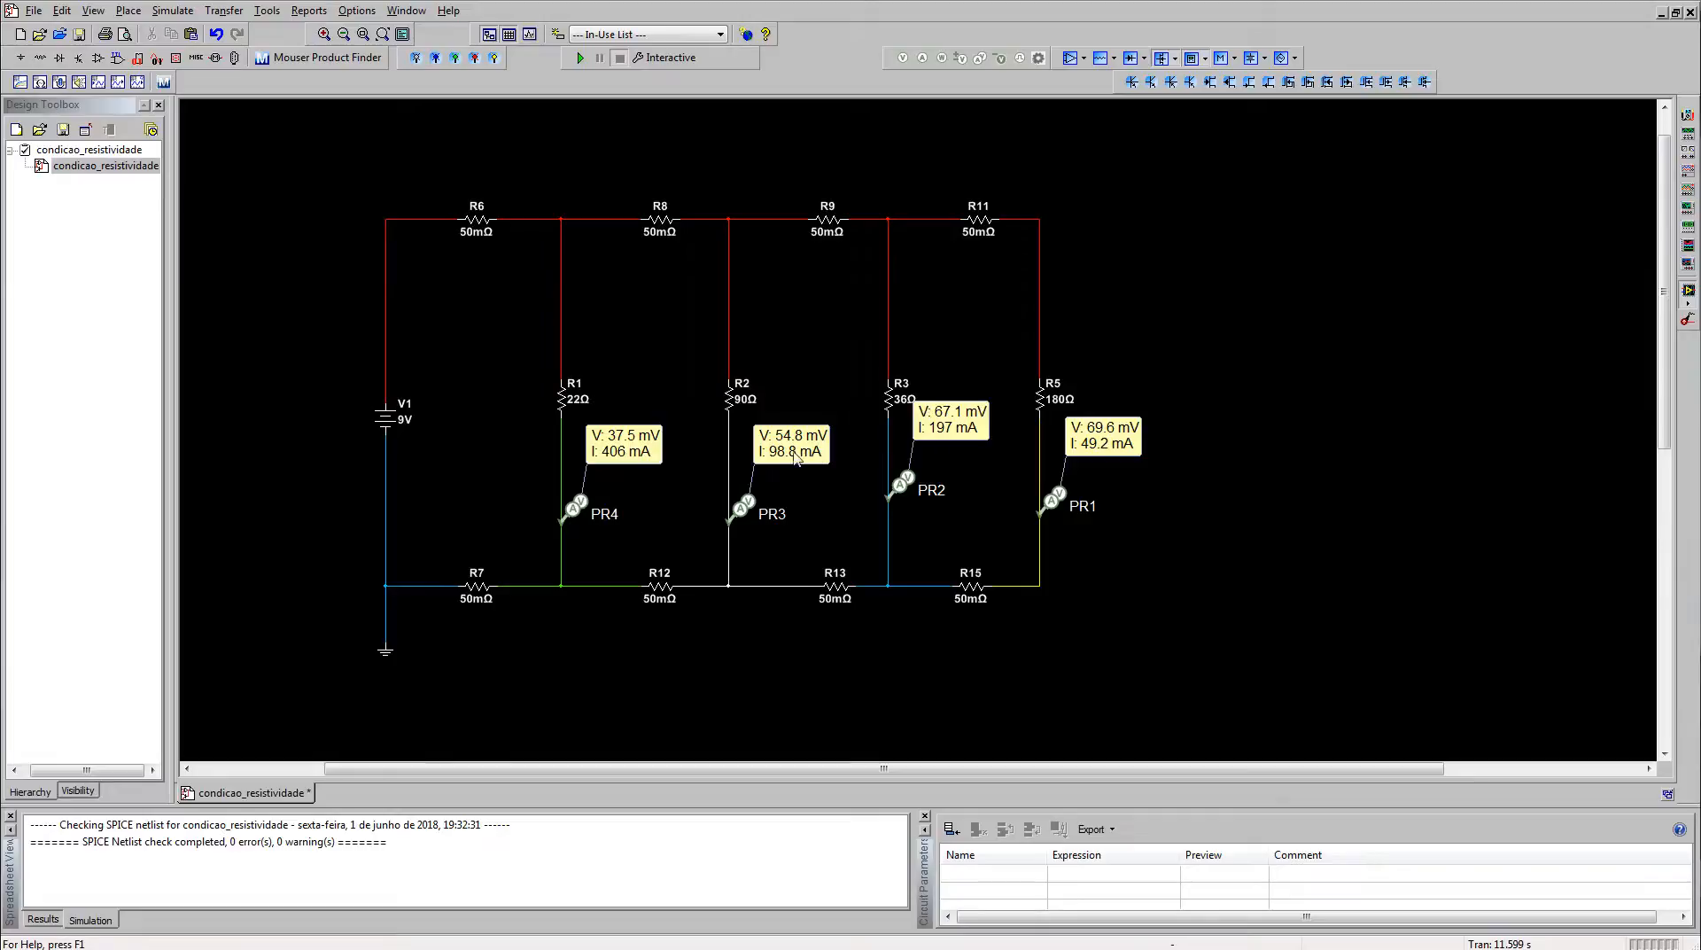
left_click(580, 58)
left_click(620, 58)
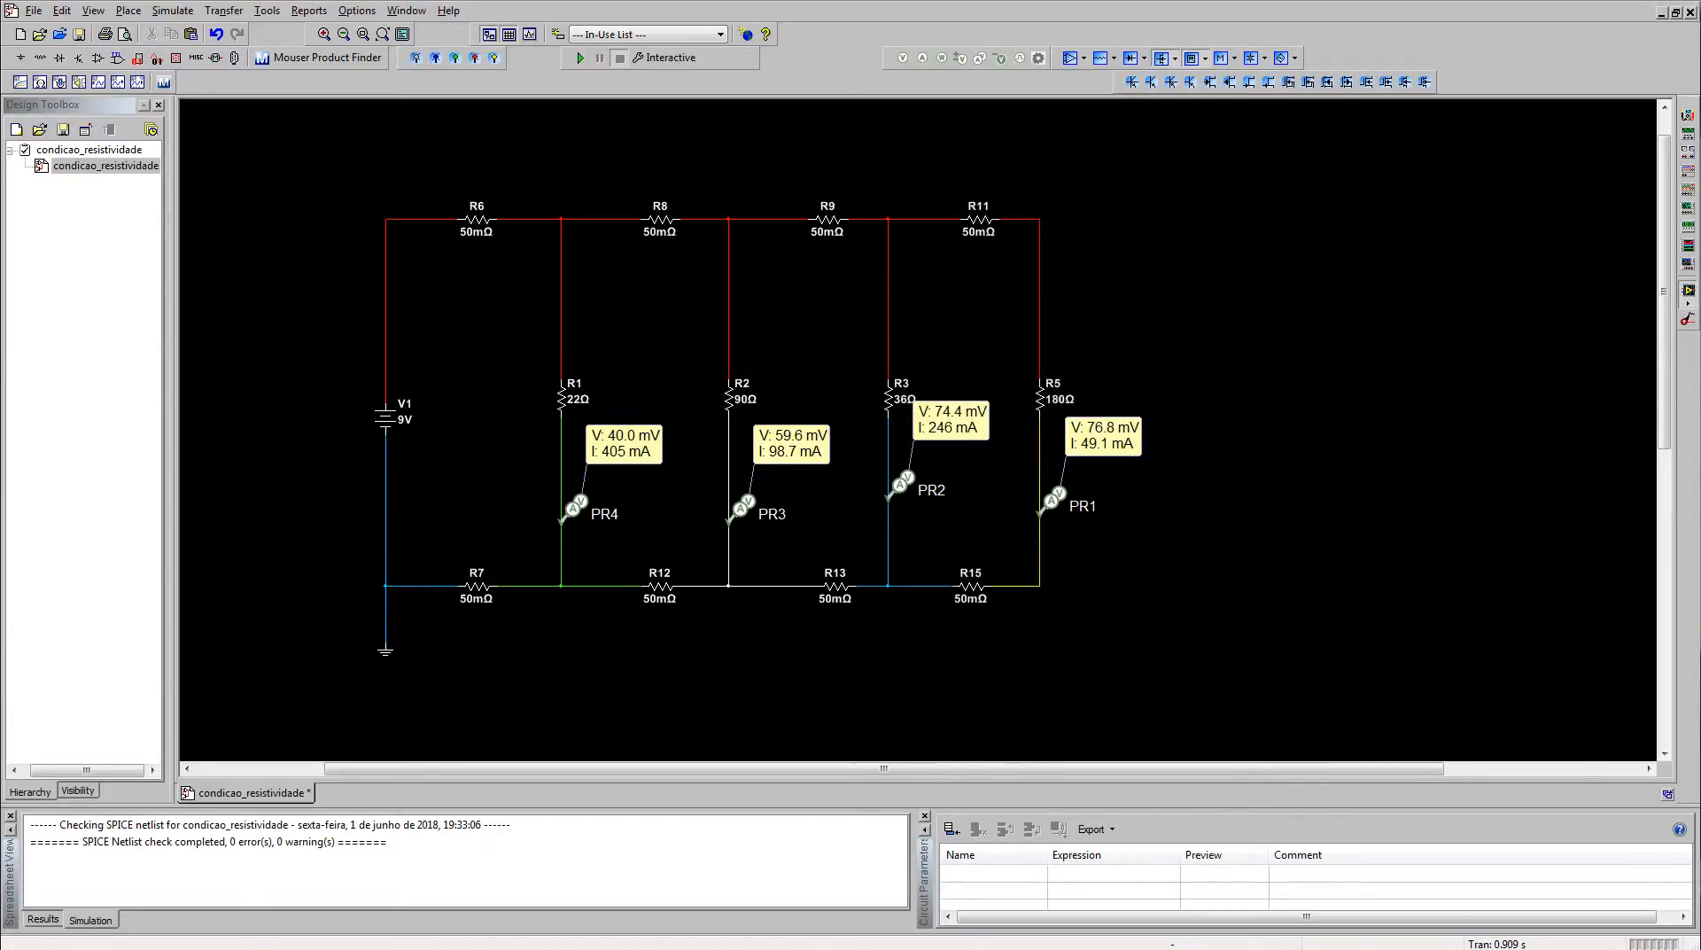
Step: View the daisy-chain cable photo, then close the condicao_resistividade circuit and save its changes
key("alt+Tab")
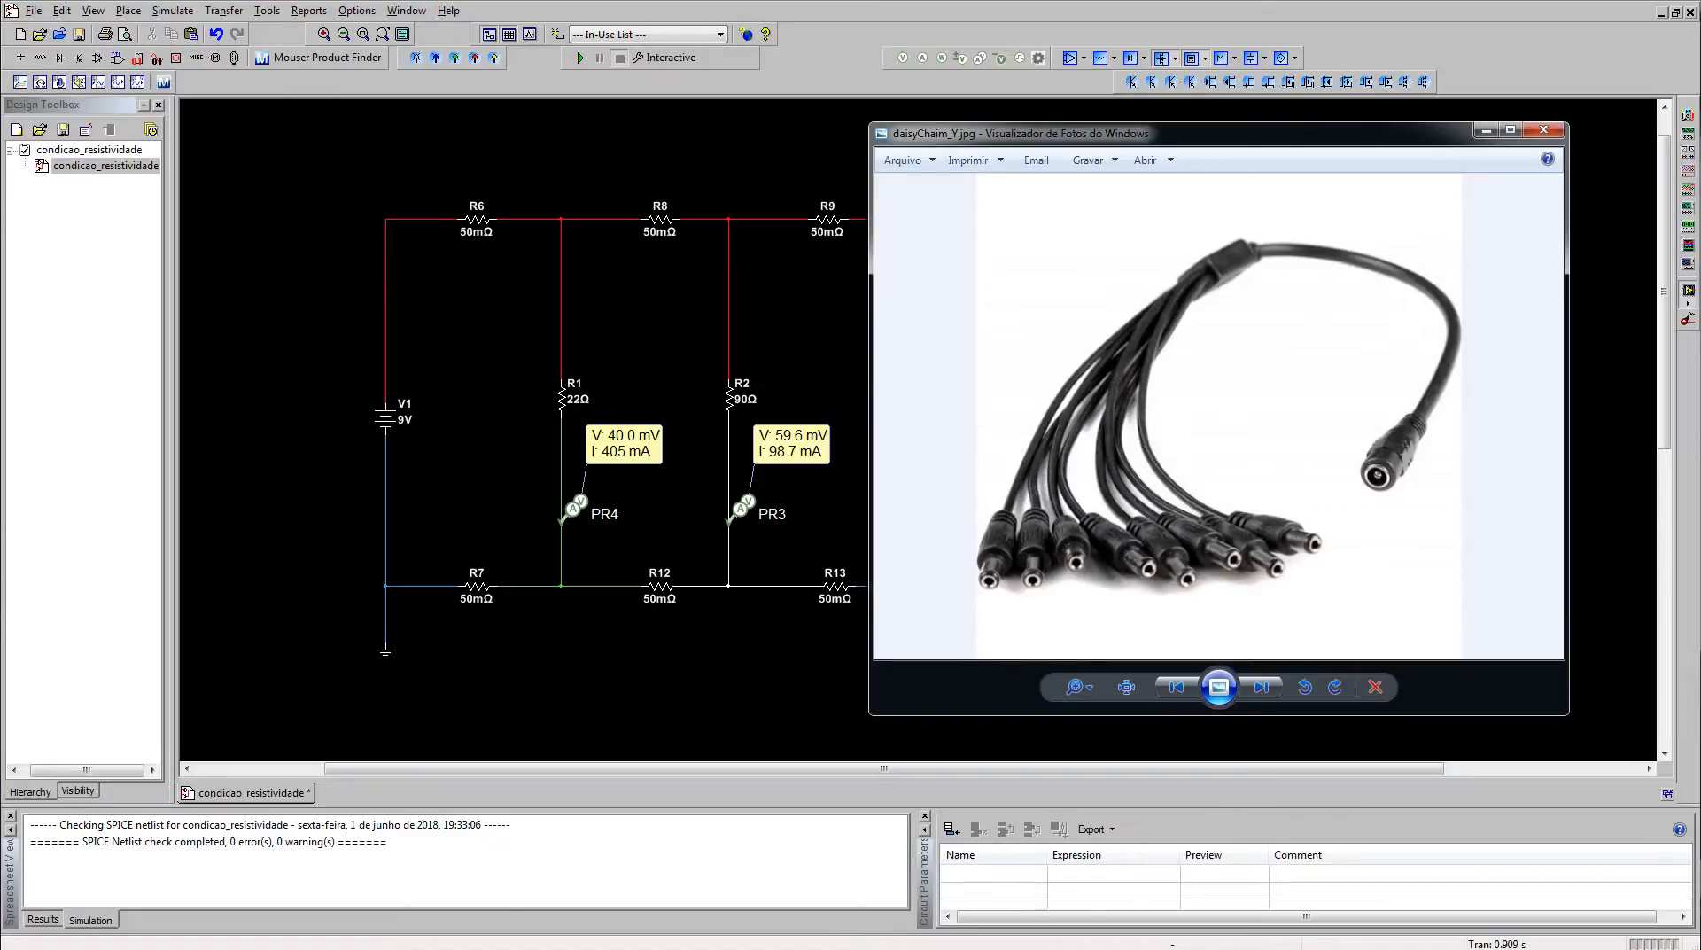
key("alt+F4")
key("alt+F4")
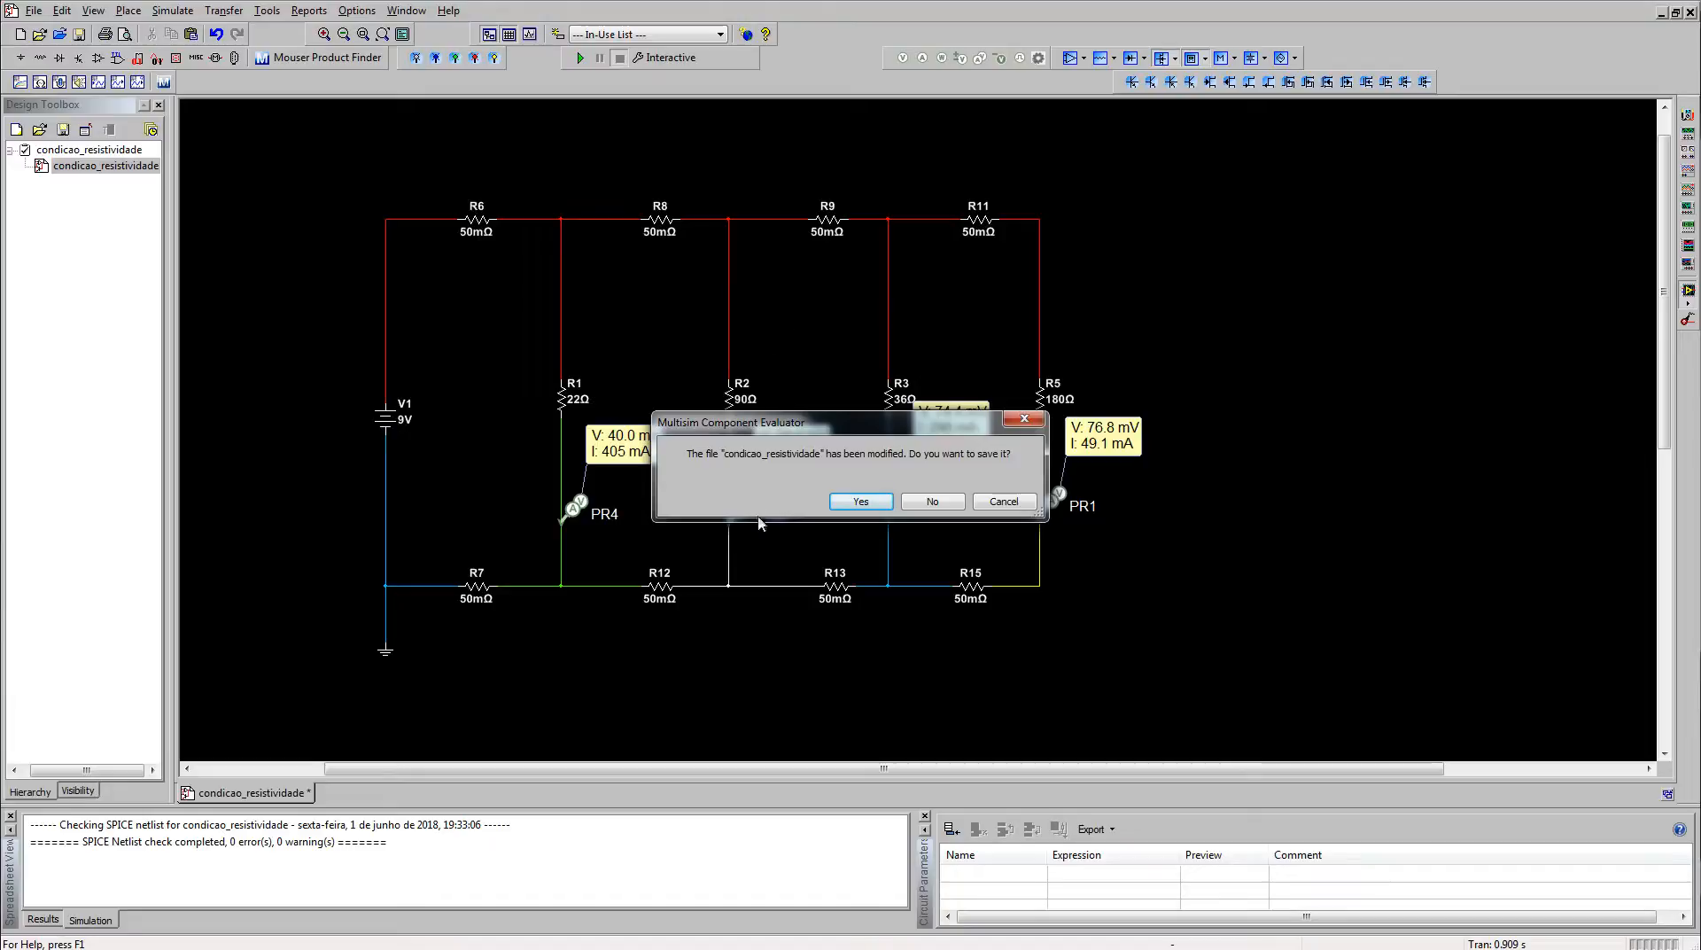
left_click(860, 502)
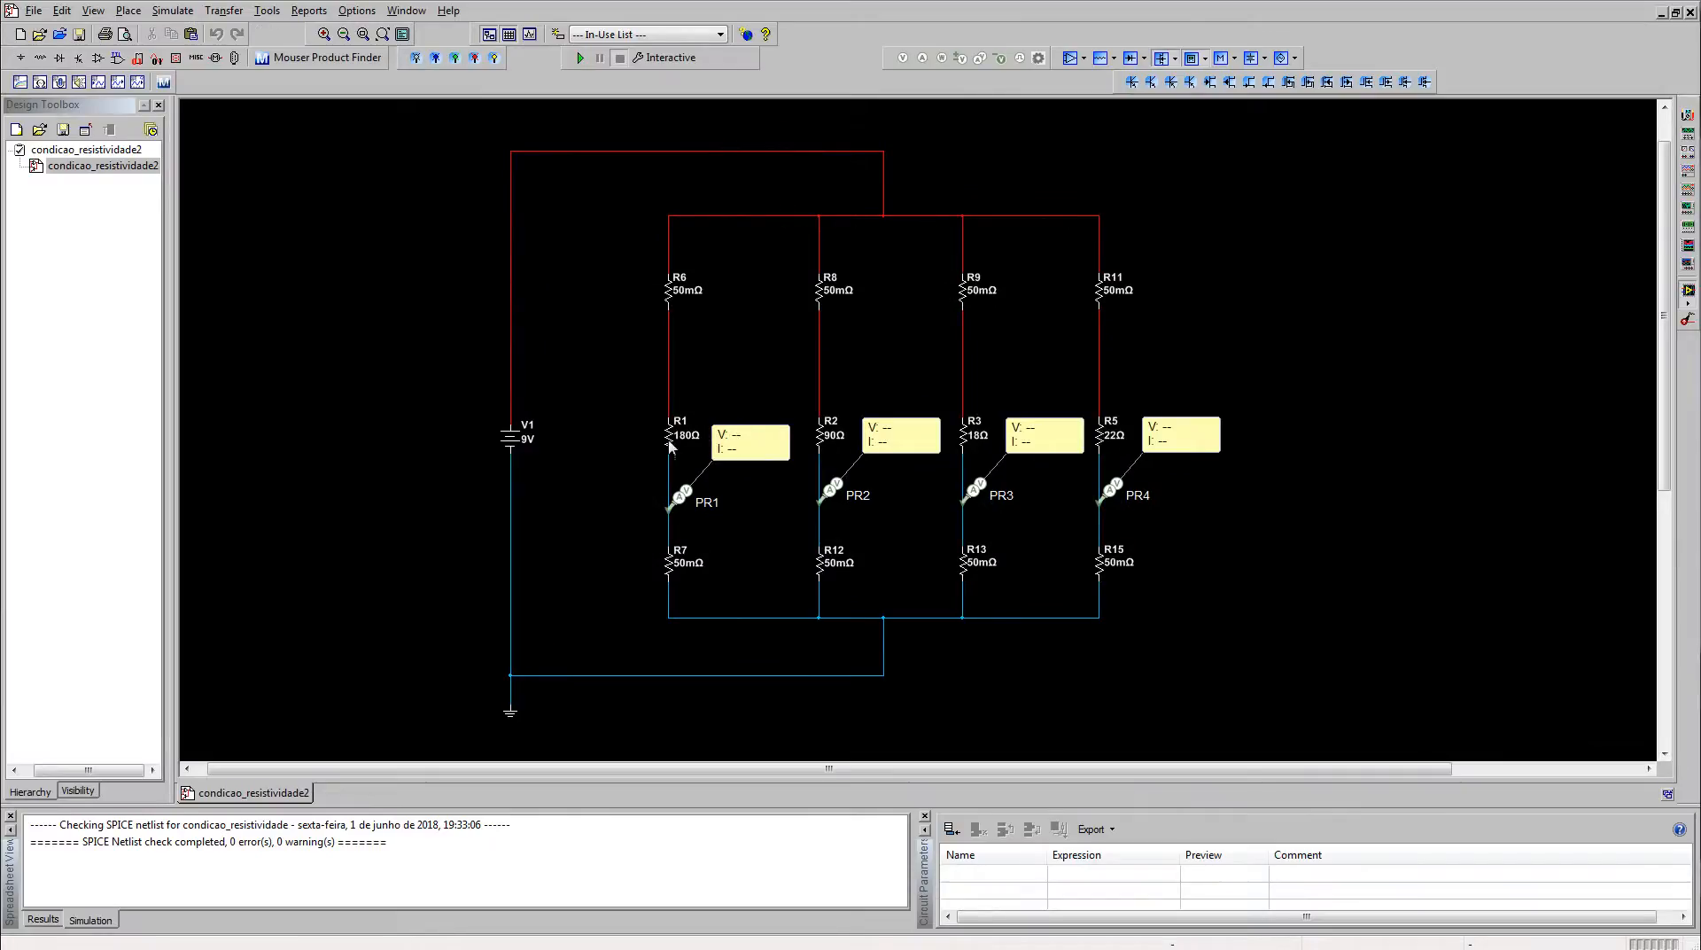
Step: Run and stop the condicao_resistividade2 simulation, set the resistance of R3 to 45 Ω, and run and stop it again
left_click(580, 58)
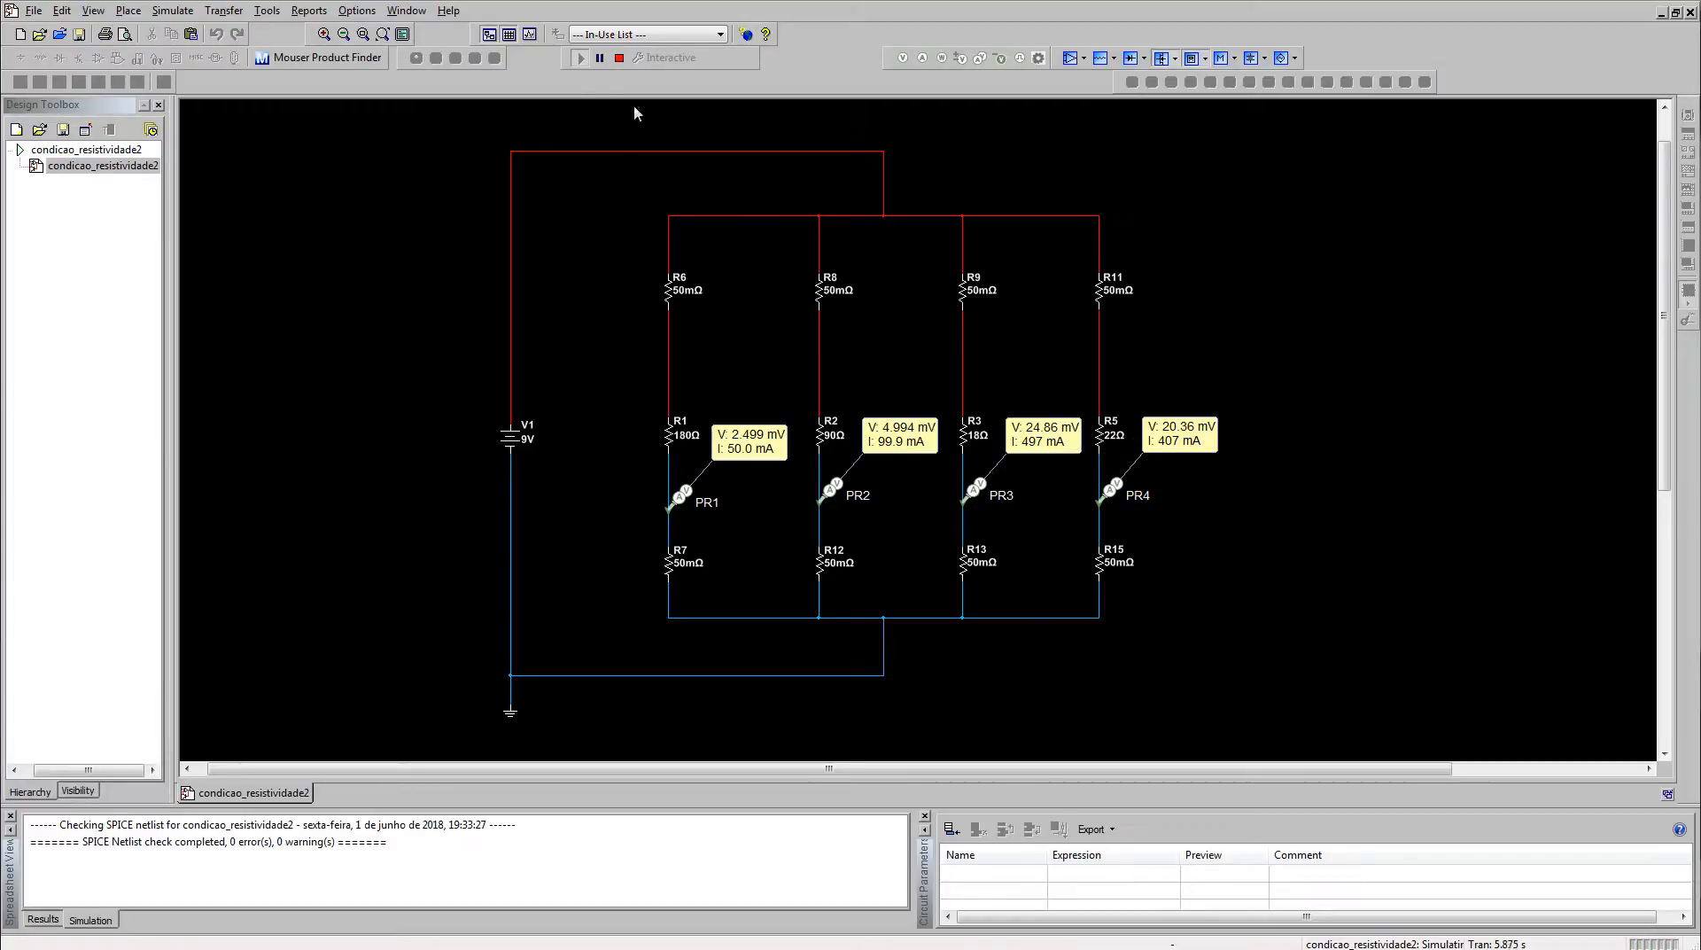
left_click(618, 58)
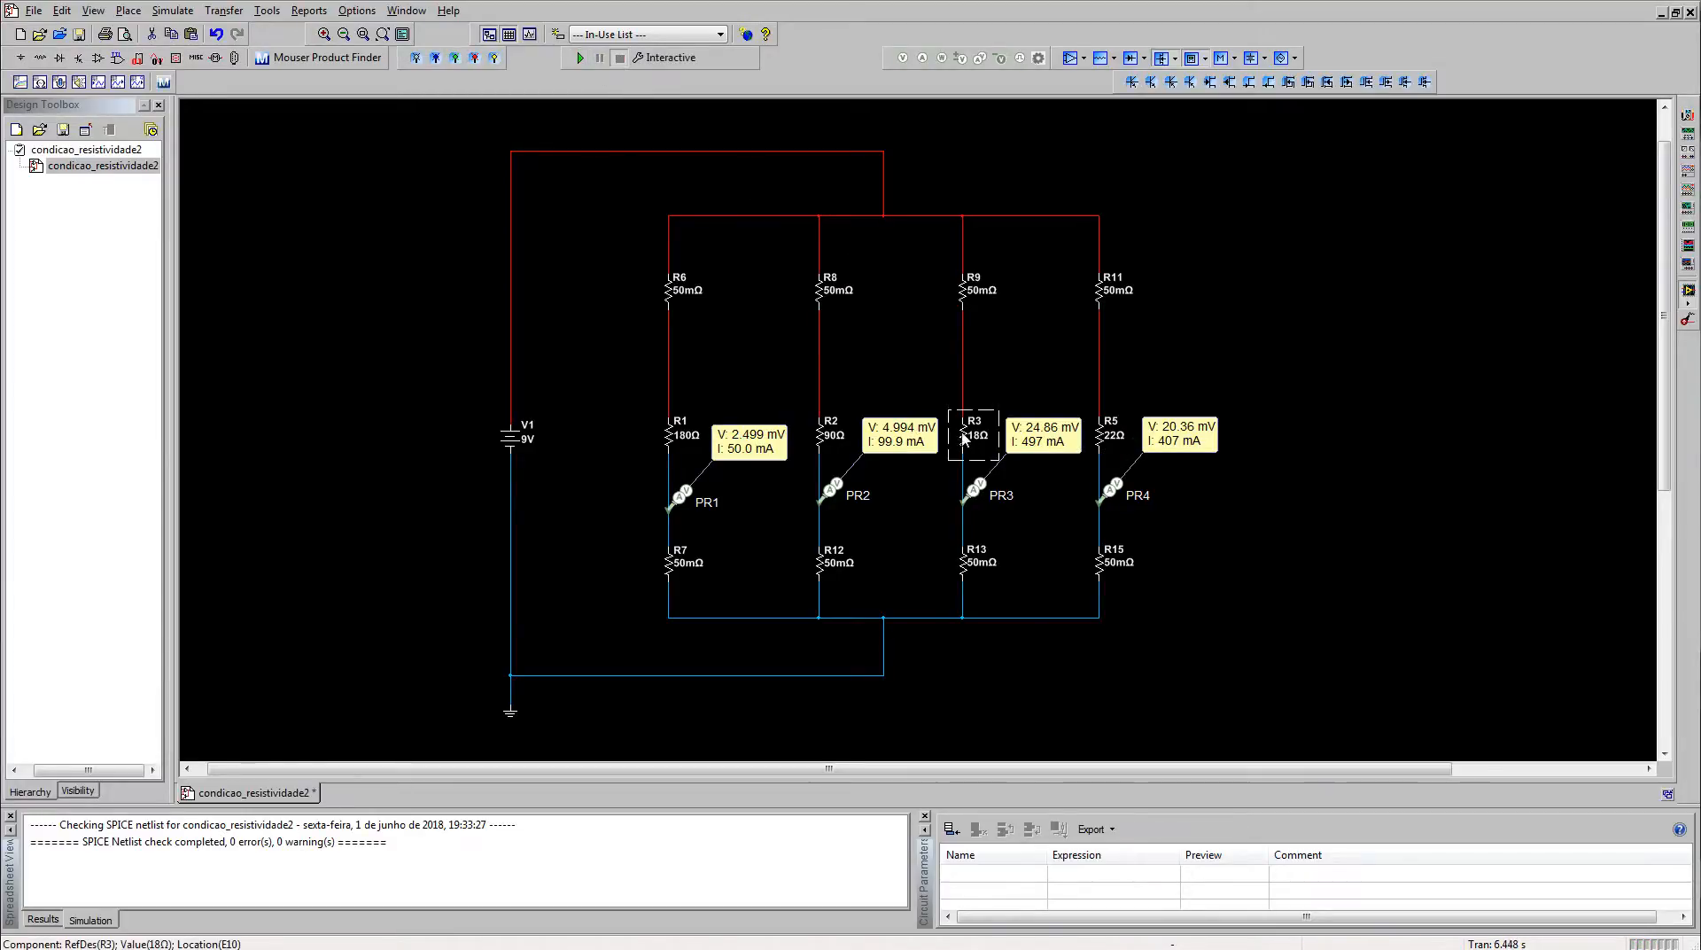
double_click(965, 437)
type("45")
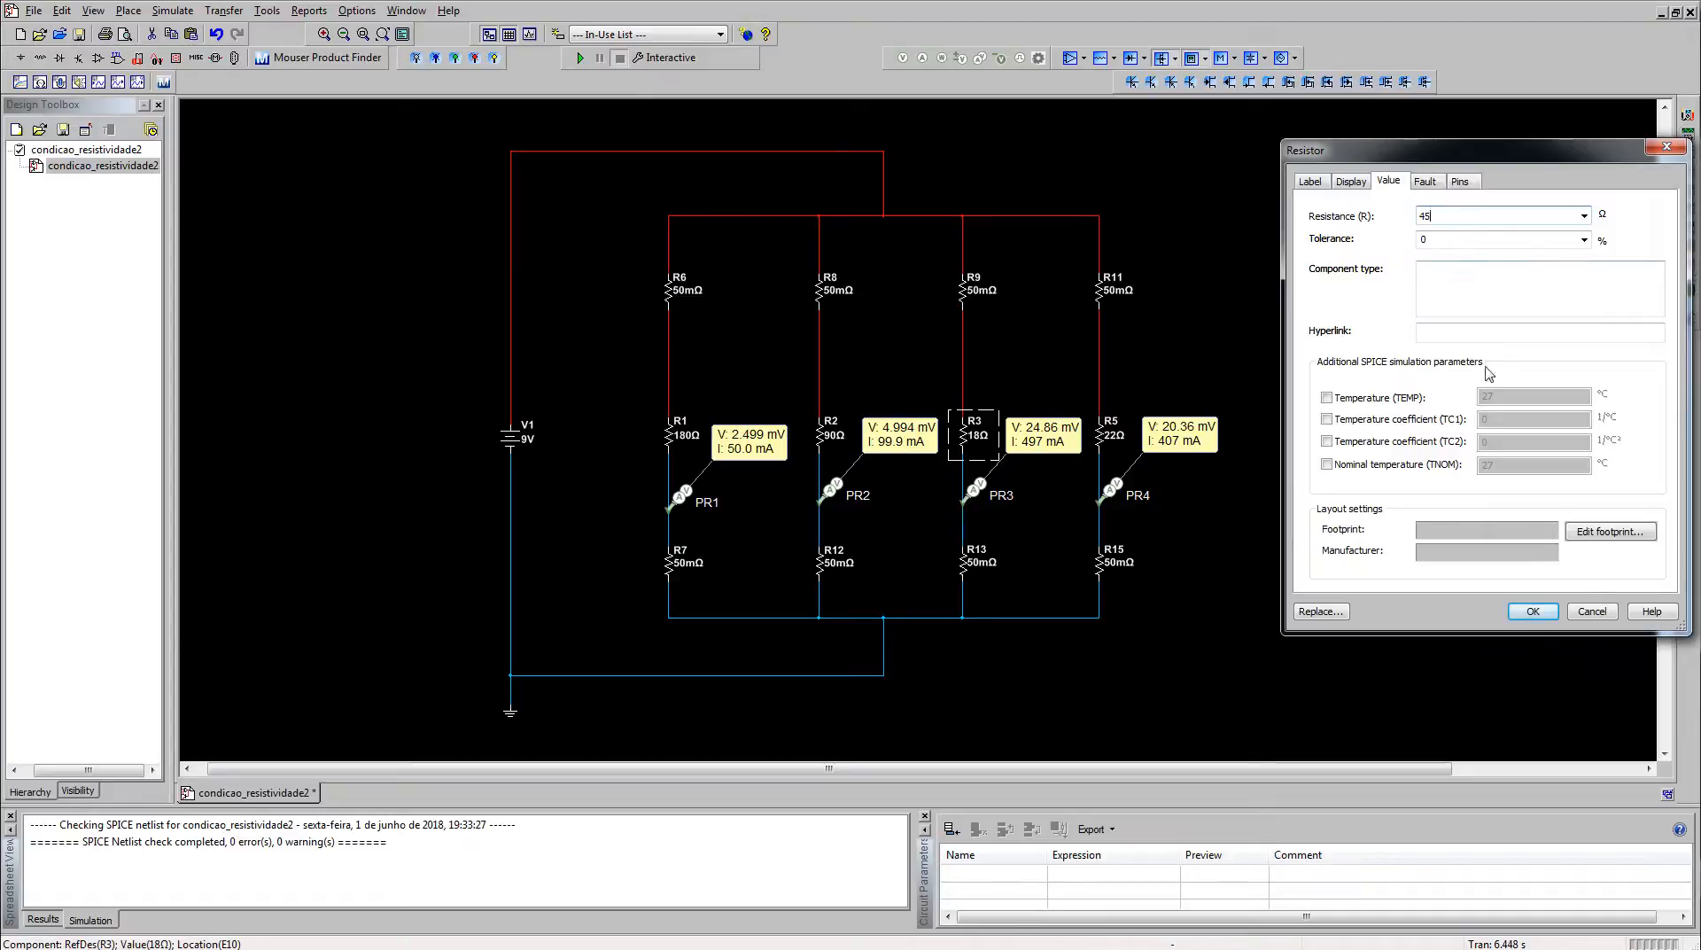
left_click(1533, 611)
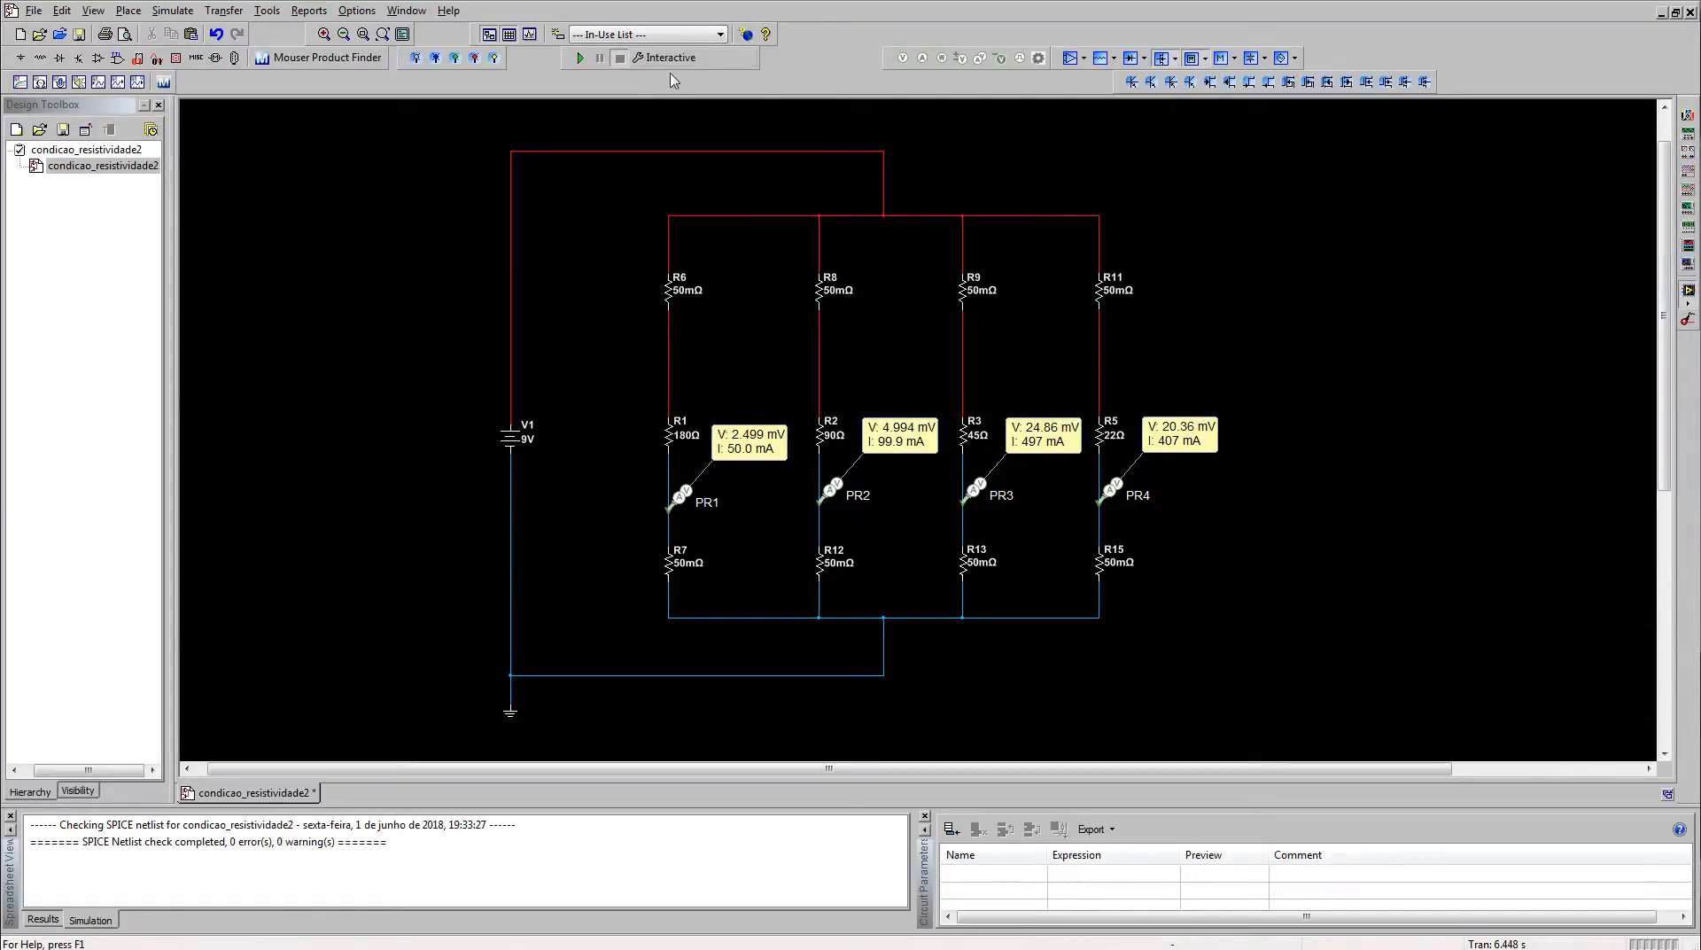
left_click(581, 58)
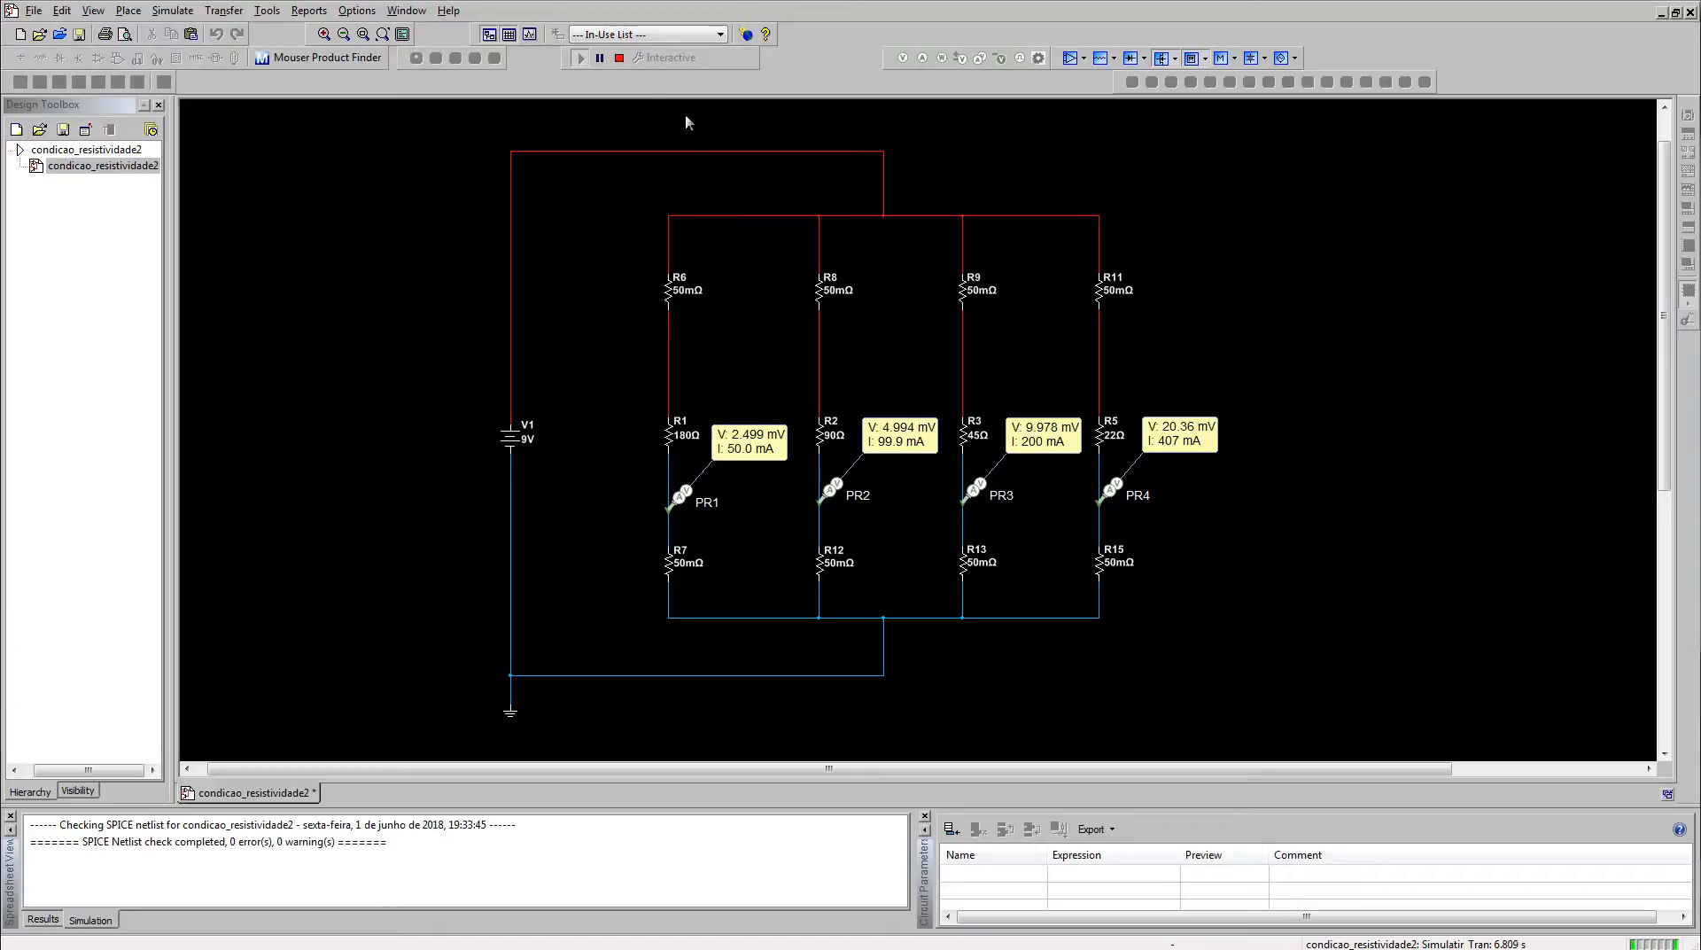
left_click(617, 57)
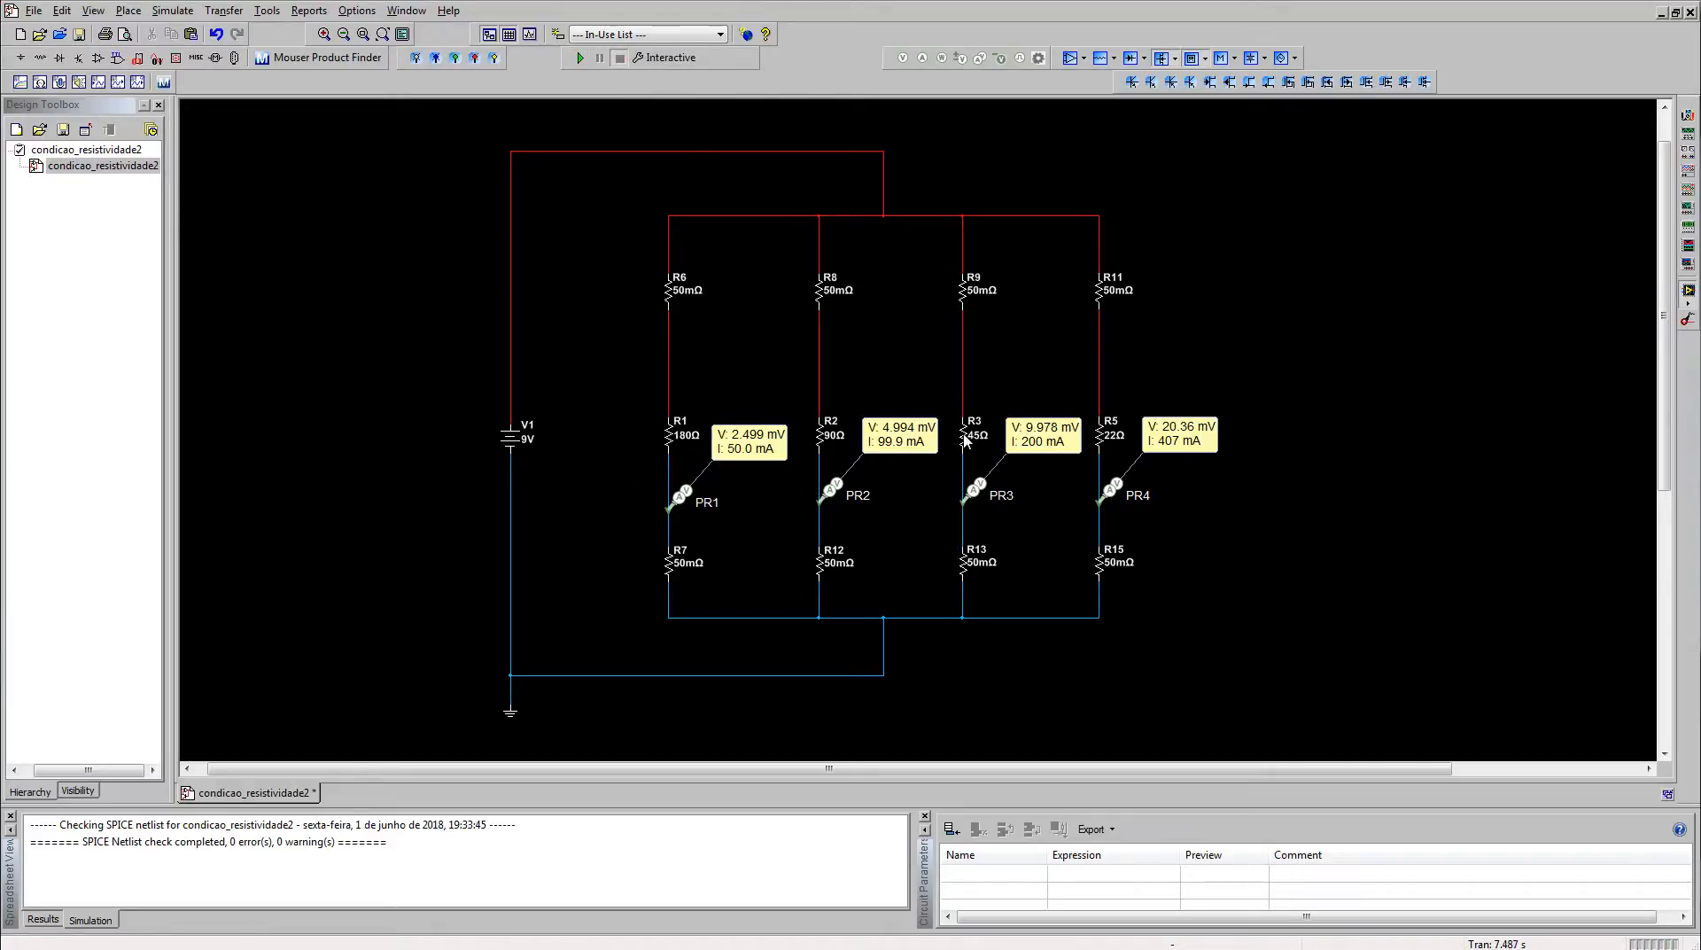
Step: Set the resistance of R3 to 18 Ω, rerun the interactive simulation and compare the circuit with the cable photo
double_click(966, 440)
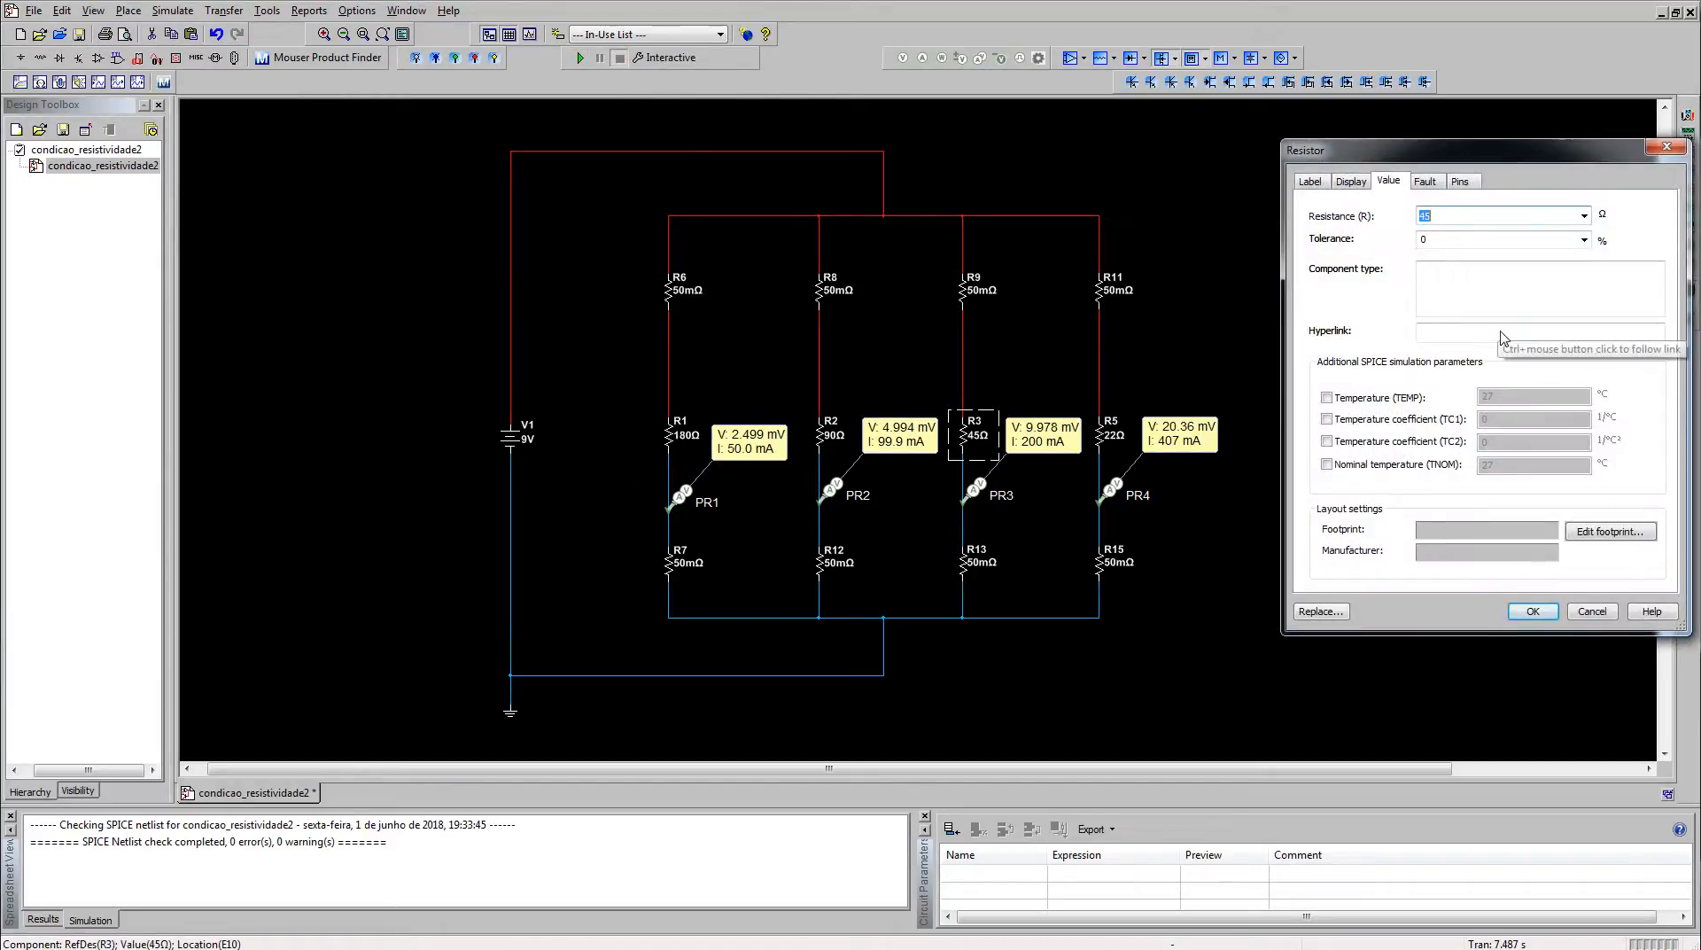
type("18")
left_click(1533, 611)
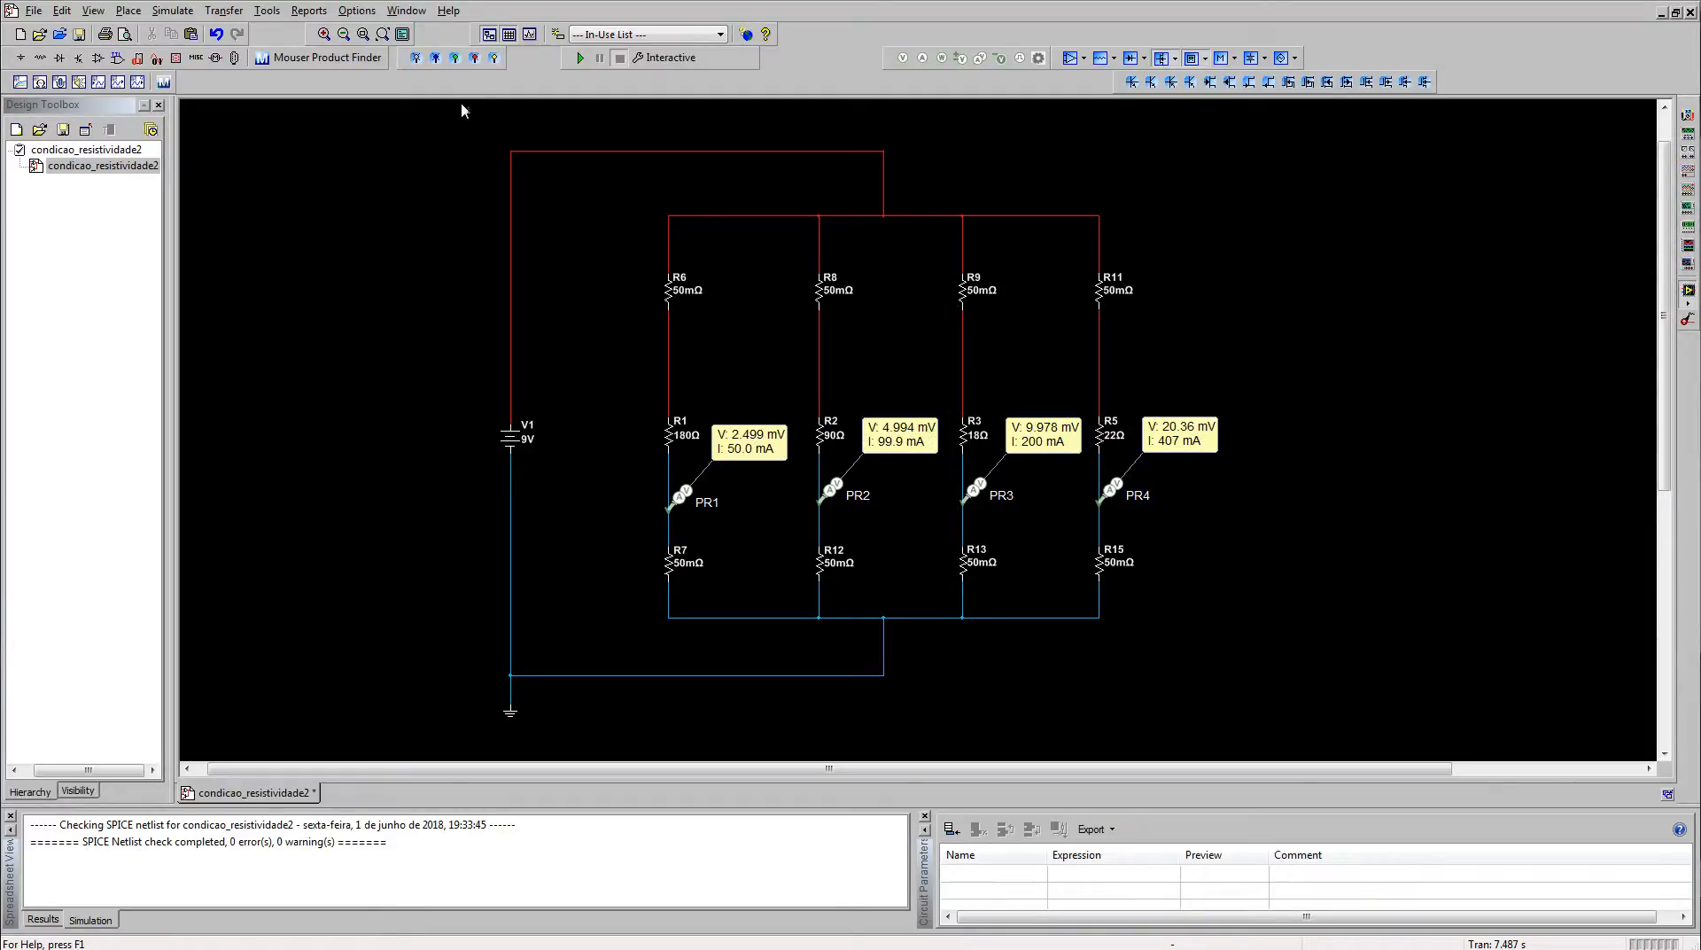
left_click(580, 59)
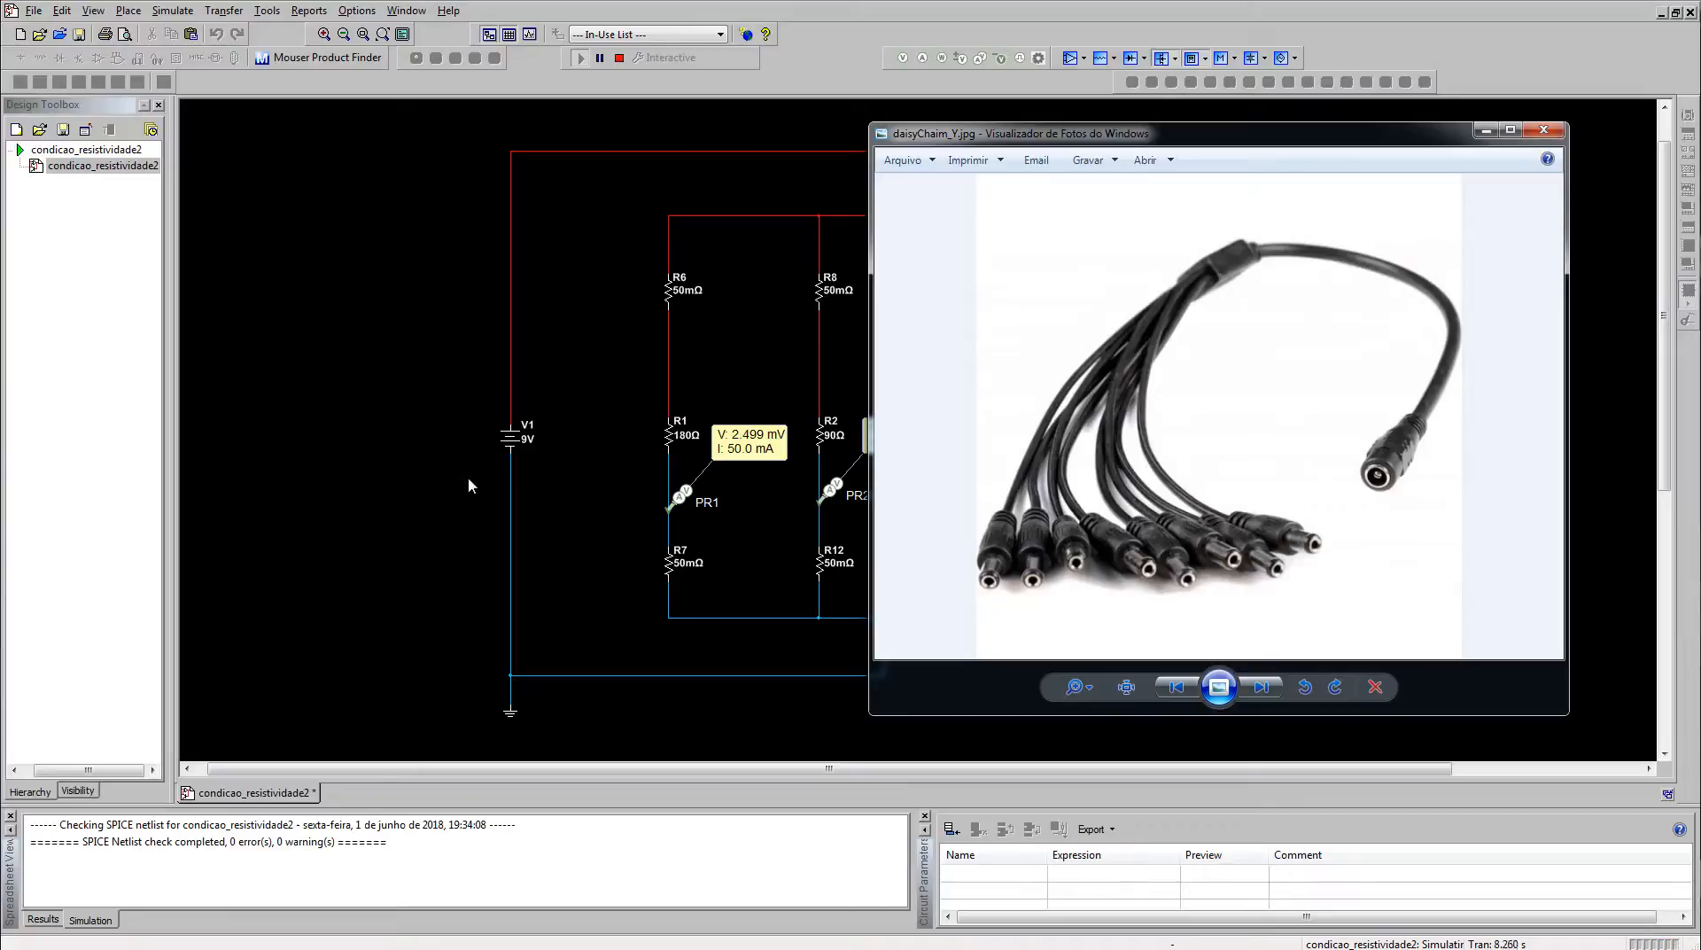
left_click(459, 481)
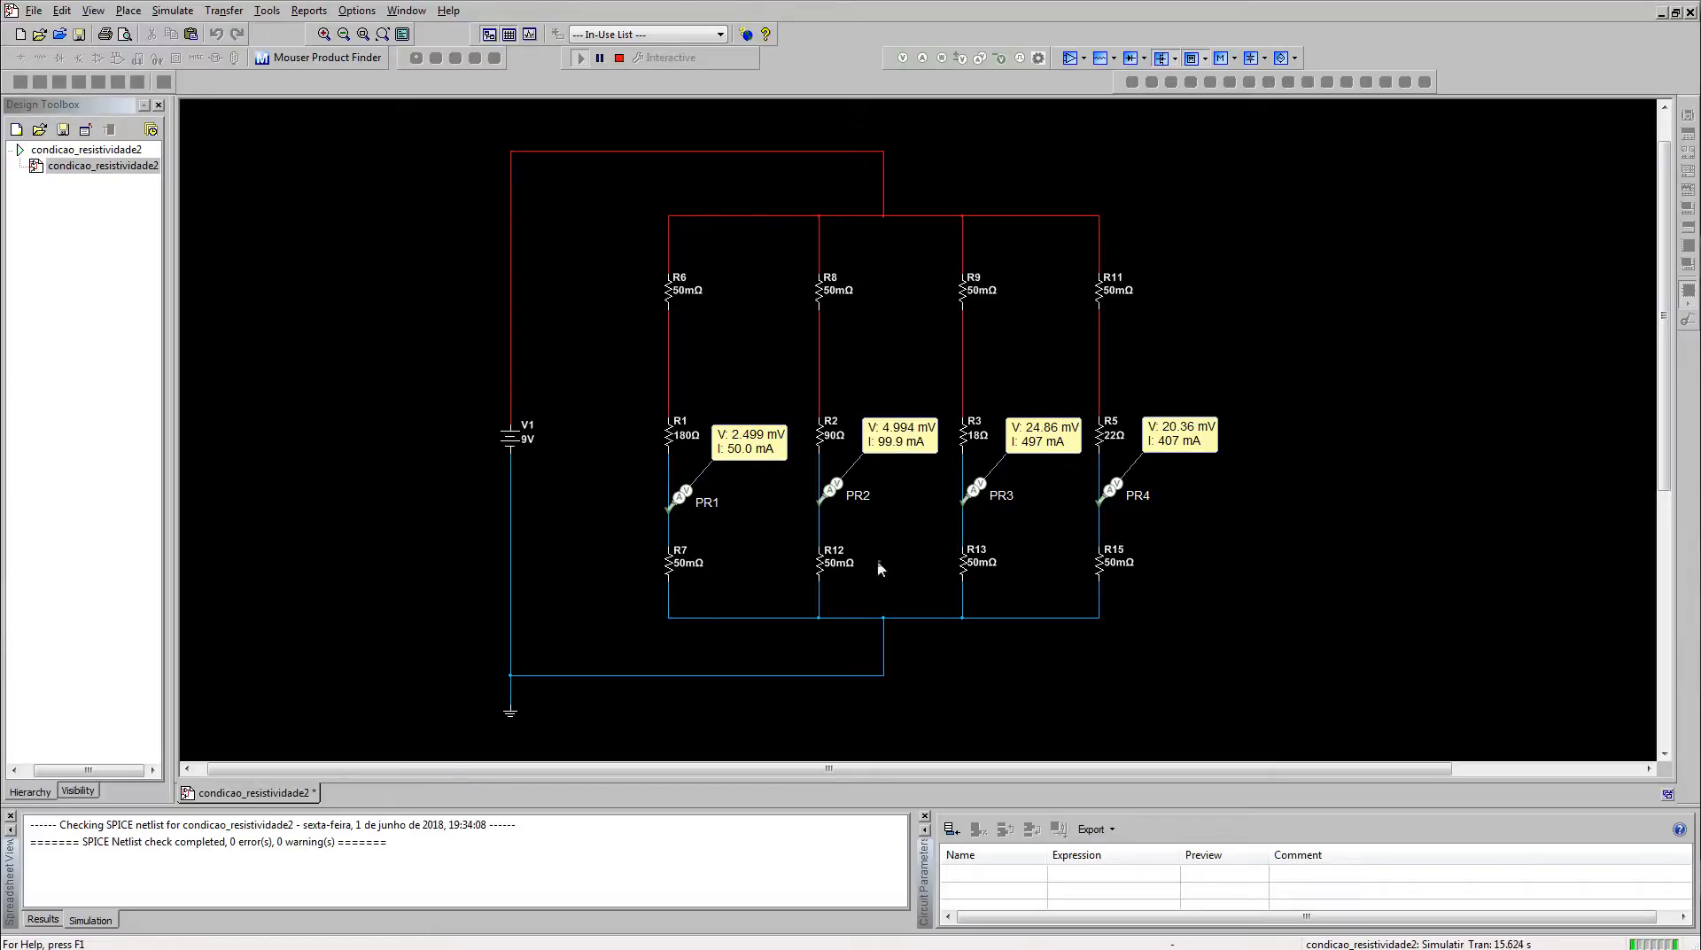
Step: Stop the simulation and close the condicao_resistividade2 circuit to continue with condicao_carga_ativa
left_click(619, 59)
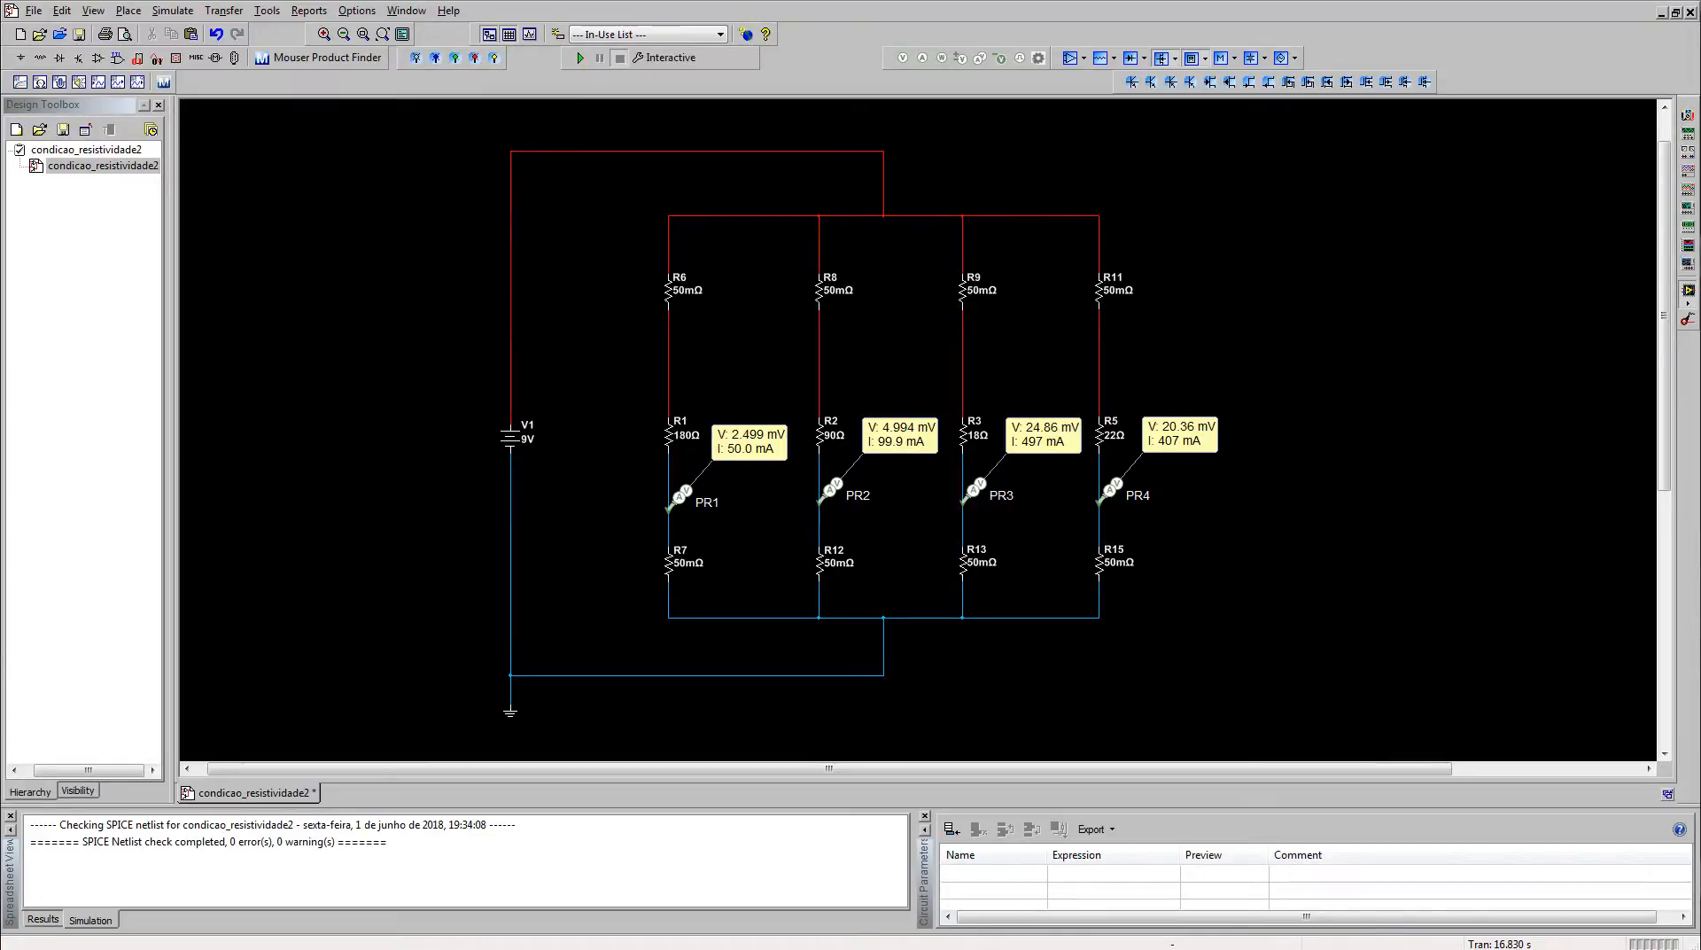
key("ctrl+F4")
left_click(888, 512)
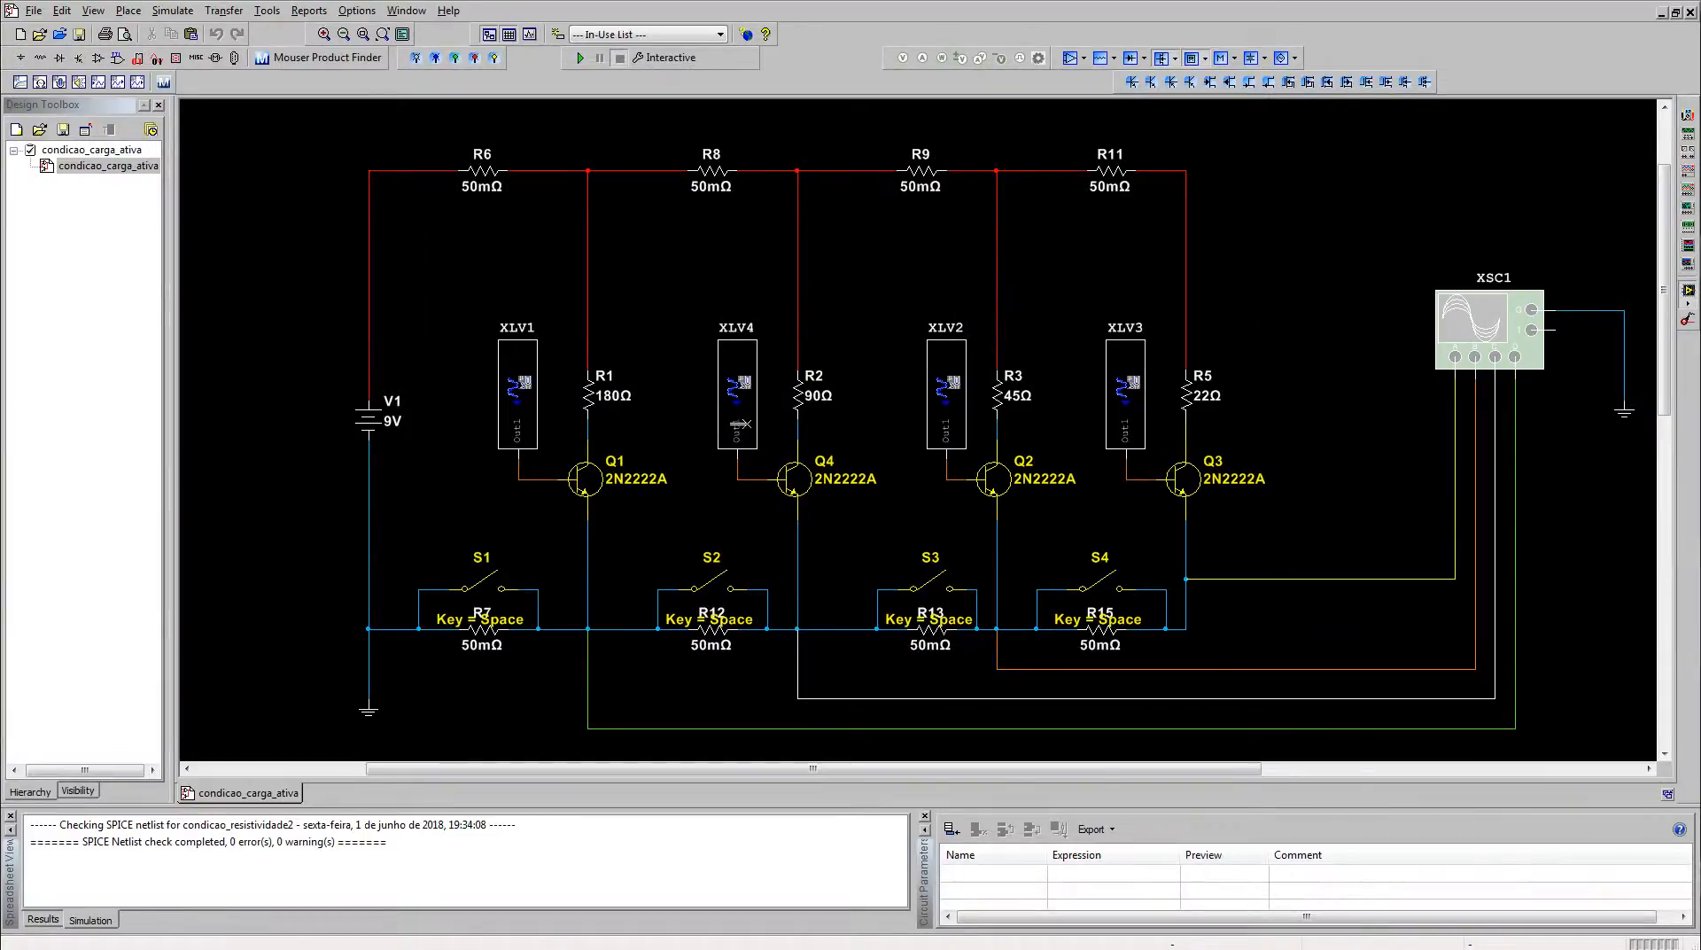
Step: Examine the signal generators feeding the transistor loads and the four-channel oscilloscope XSC1 in the active-load circuit
left_click(744, 401)
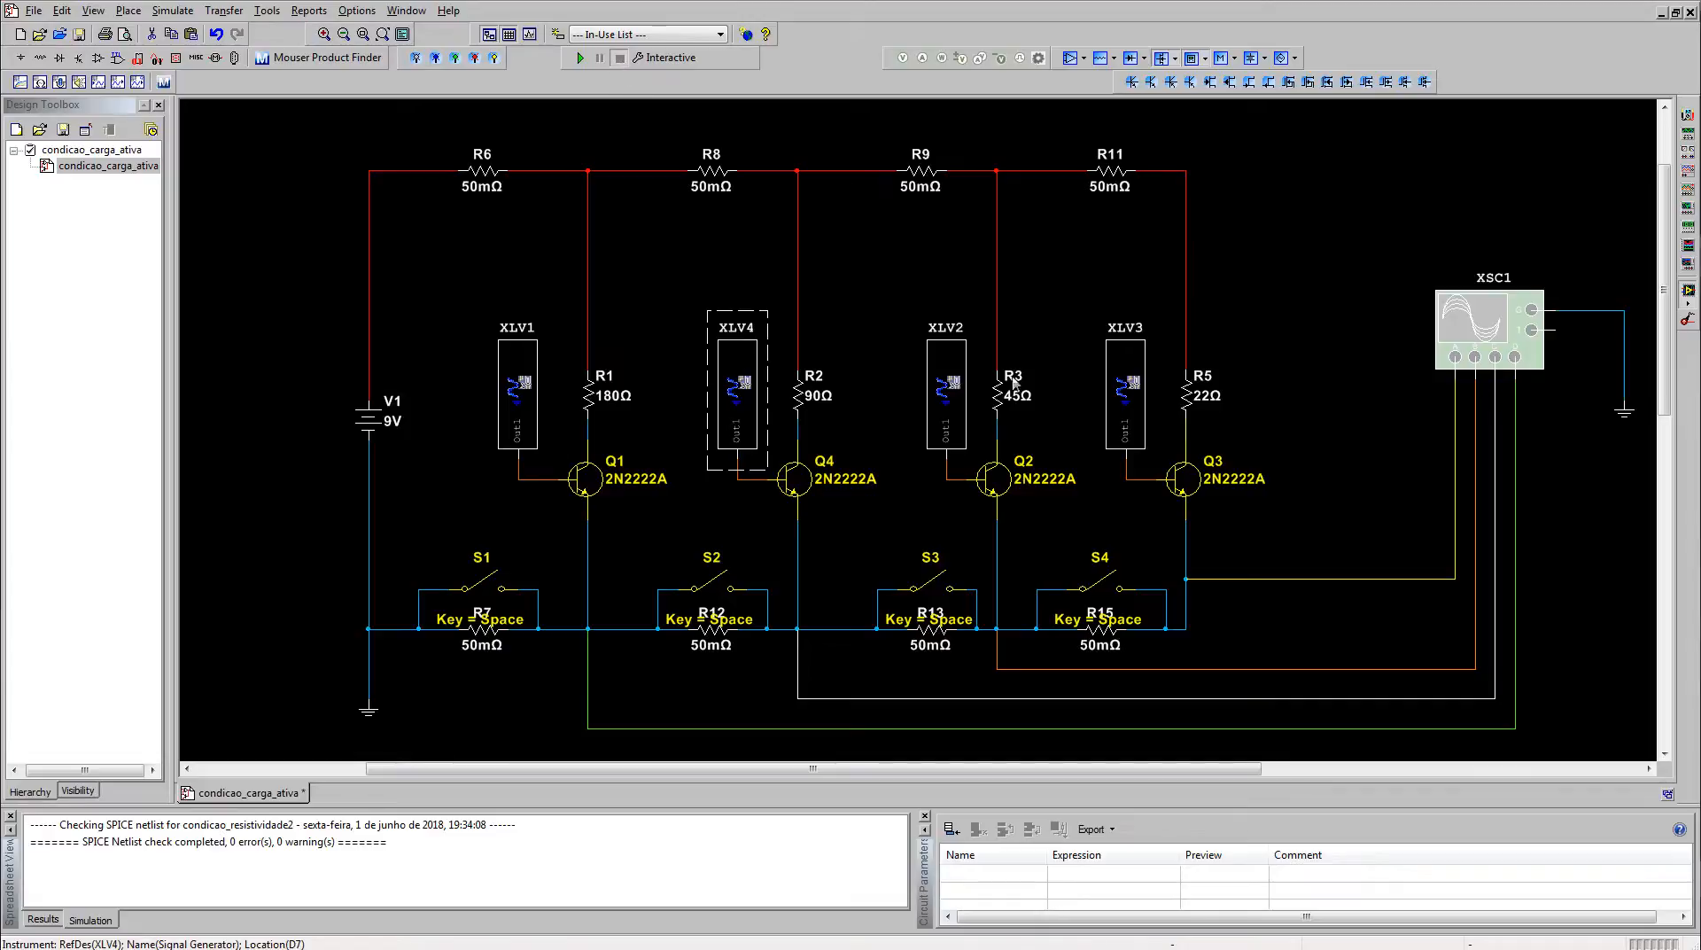
left_click(979, 388)
left_click(1108, 400)
double_click(1504, 367)
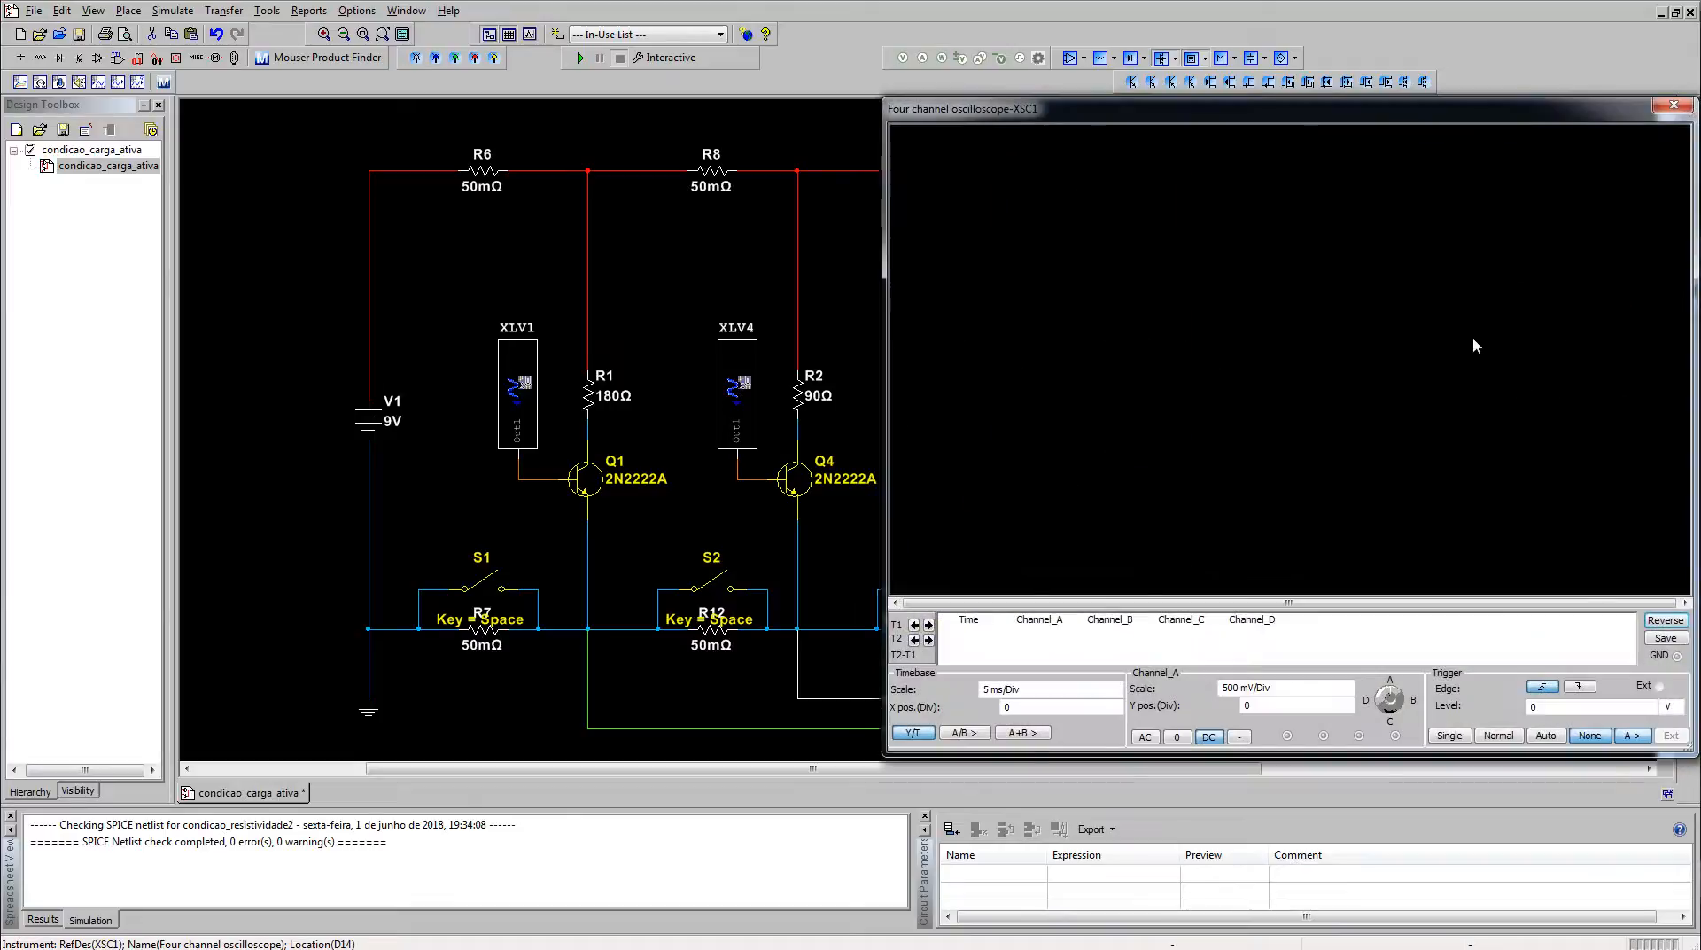
left_click(1674, 105)
left_click(939, 385)
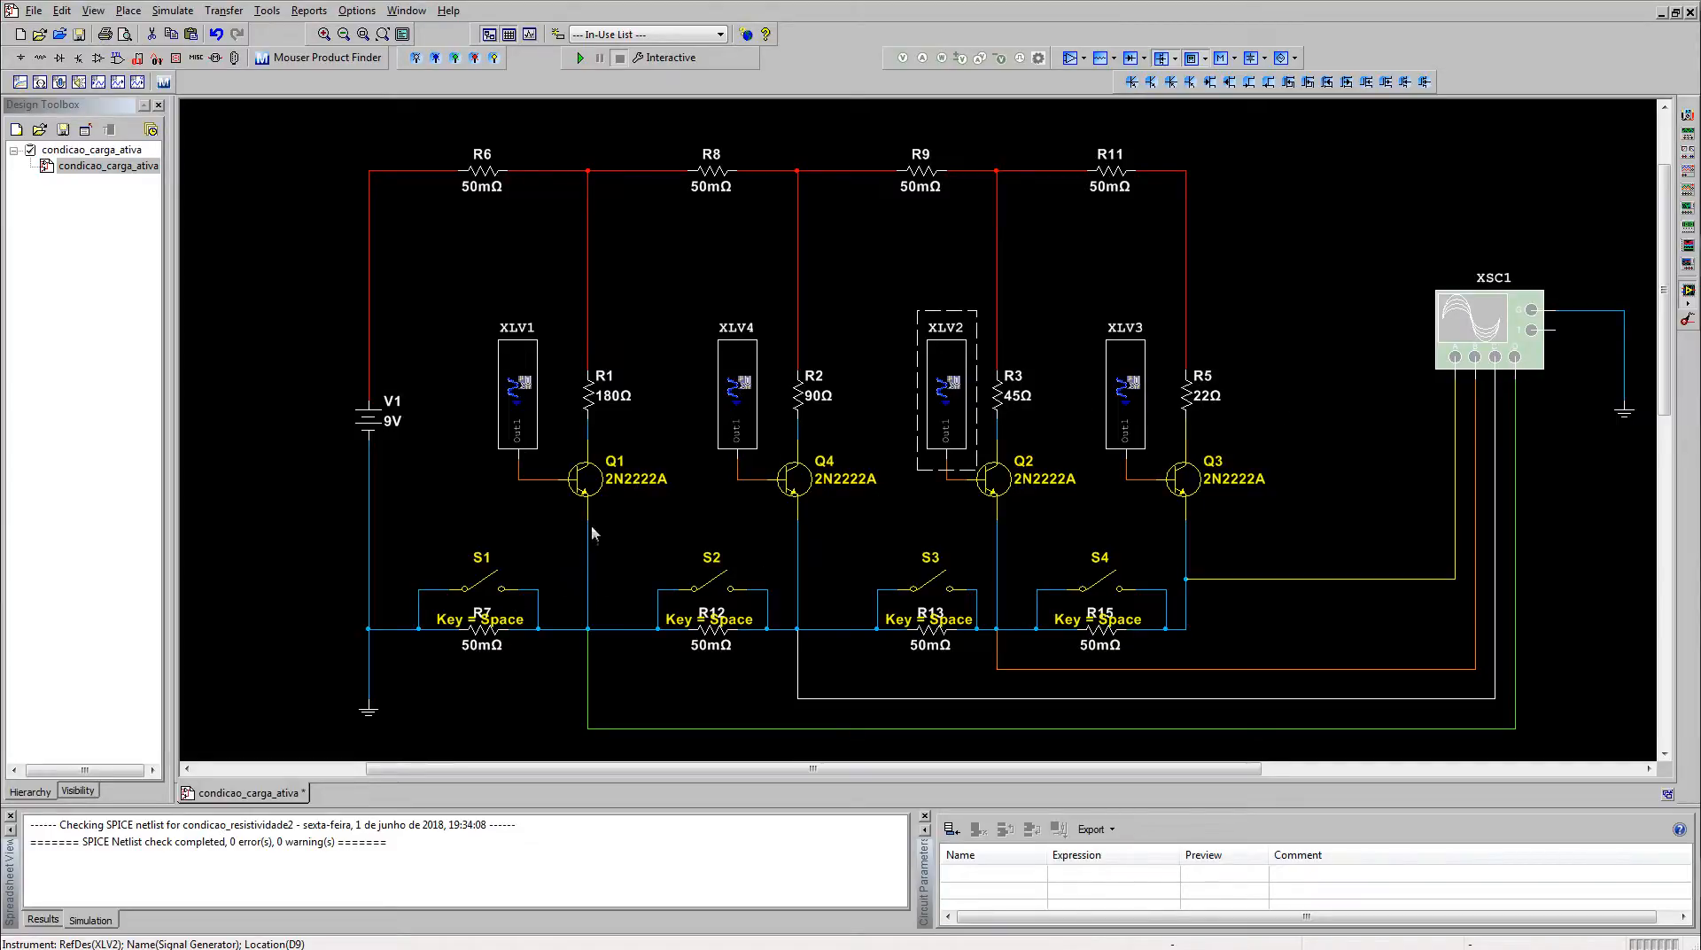
Step: Open the four-channel oscilloscope XSC1, and run and pause the interactive simulation of the active-load circuit
left_click_drag(1265, 302, 1149, 290)
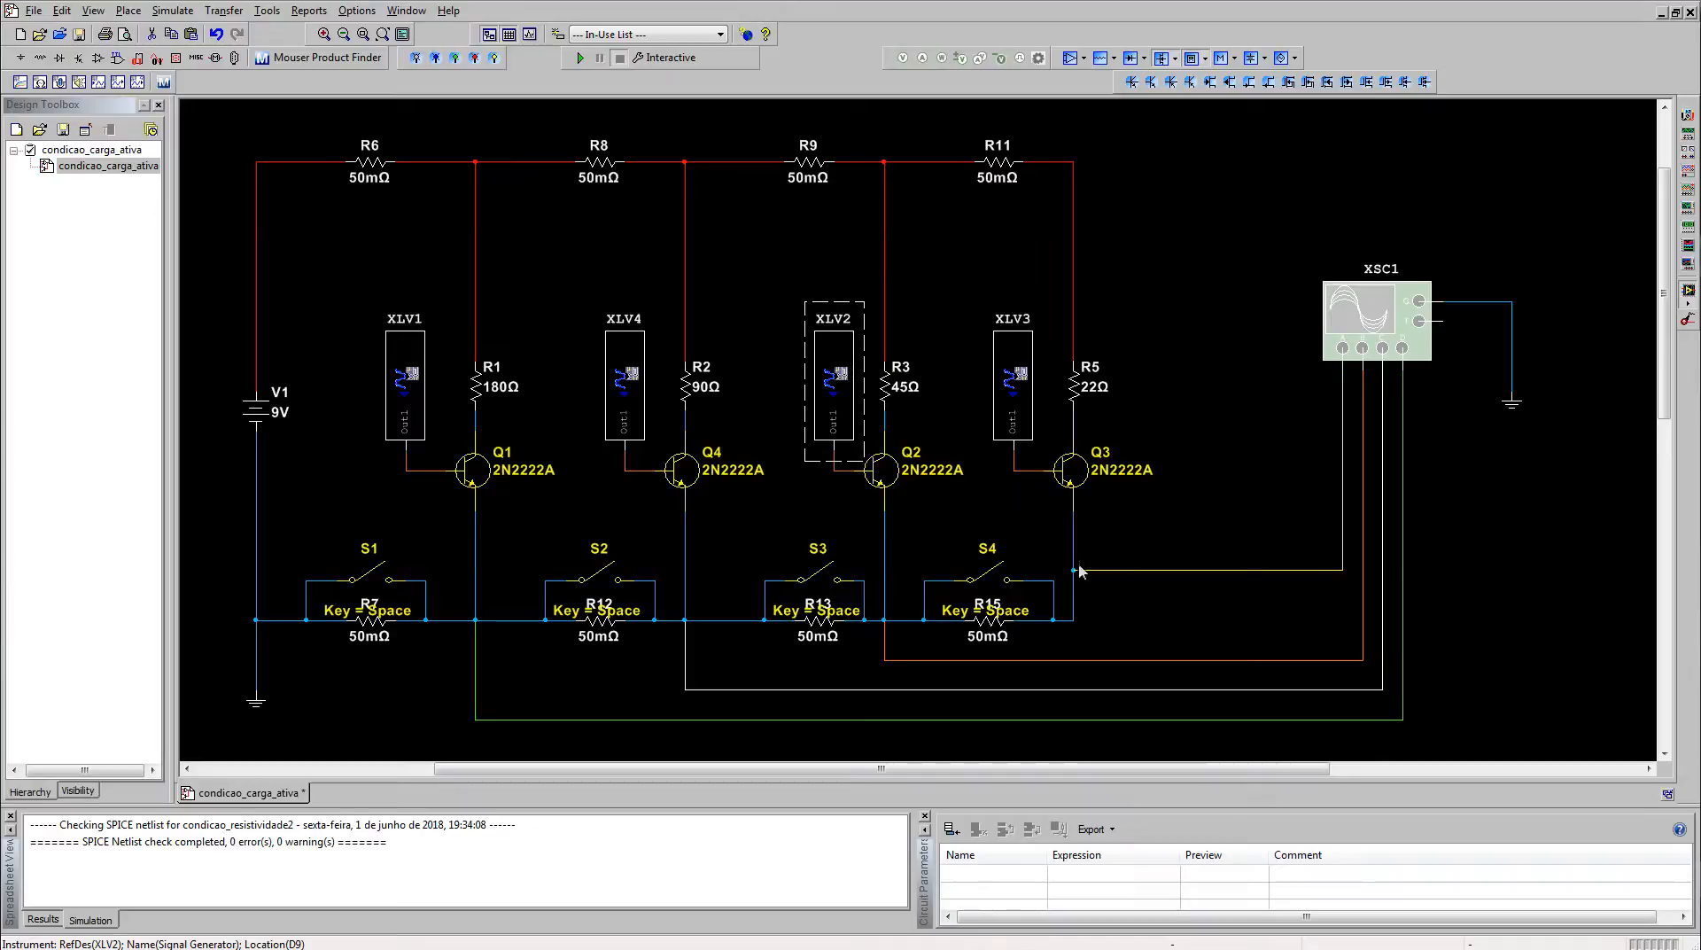
left_click(1403, 317)
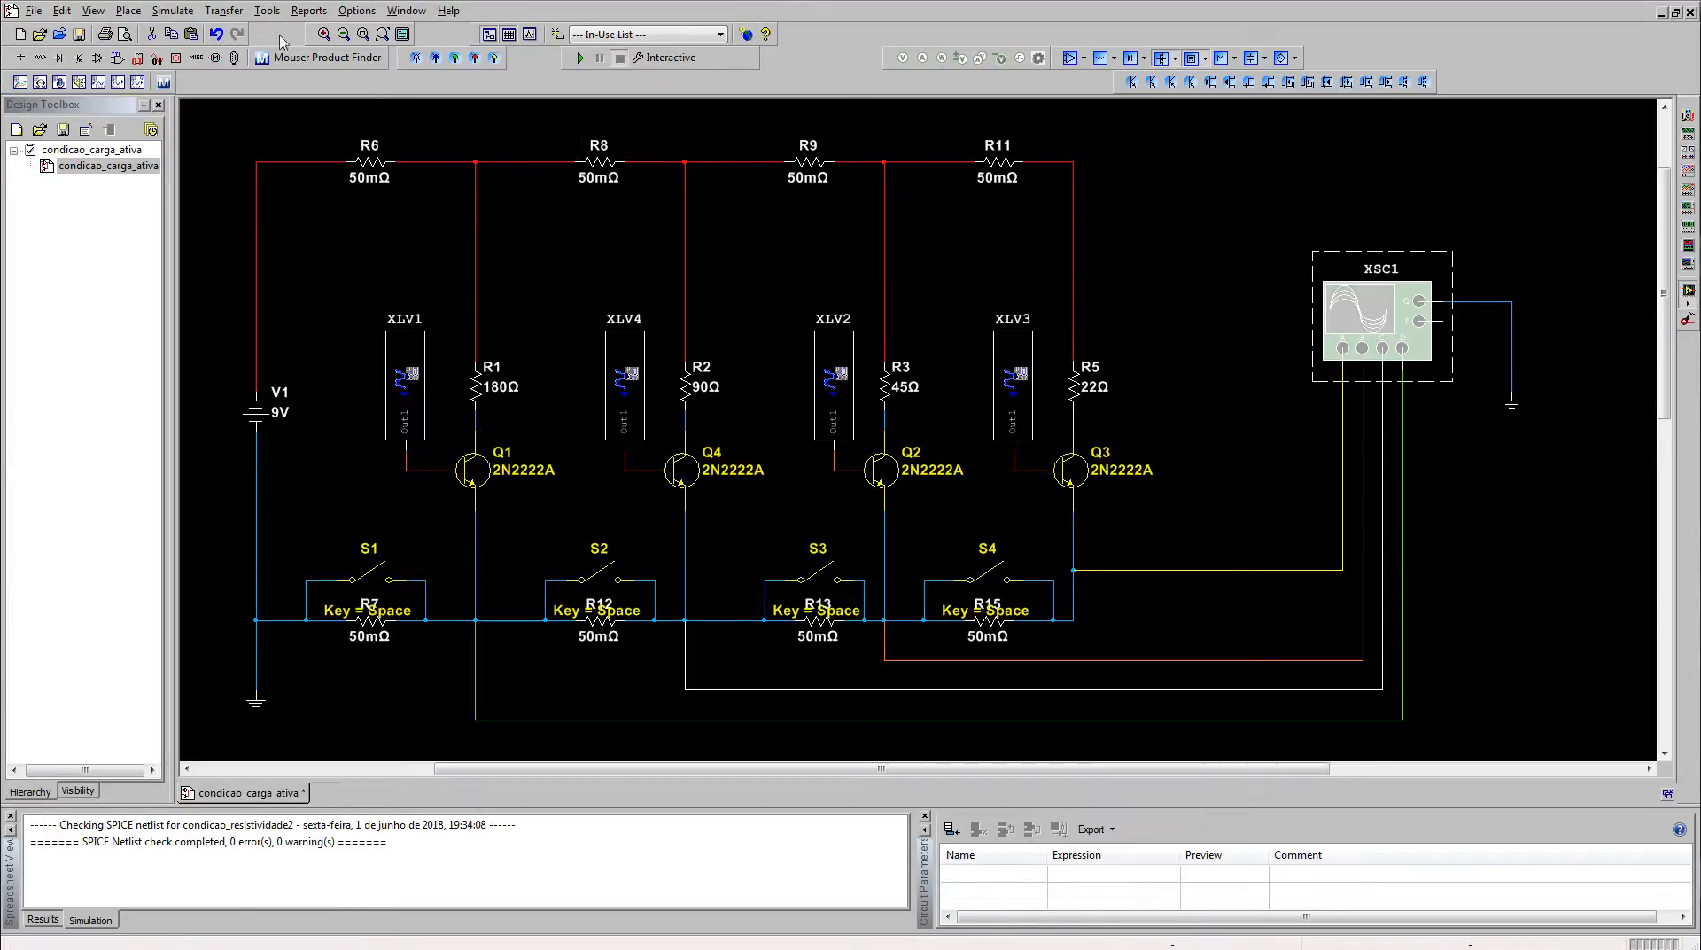
left_click(173, 10)
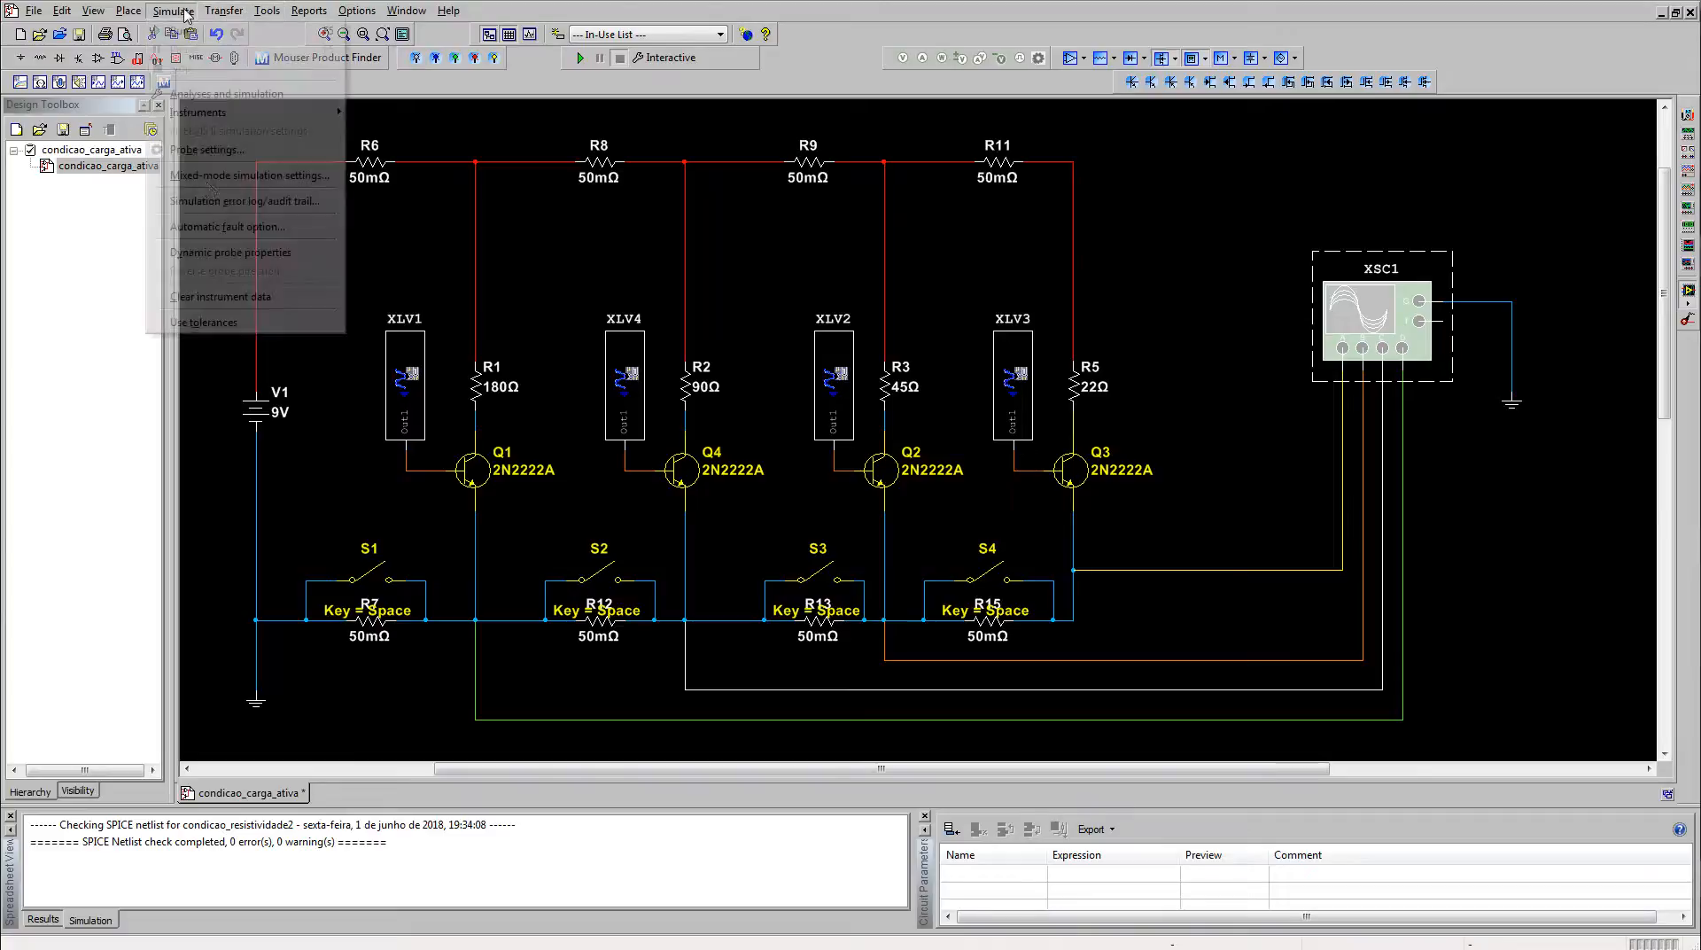
double_click(1357, 340)
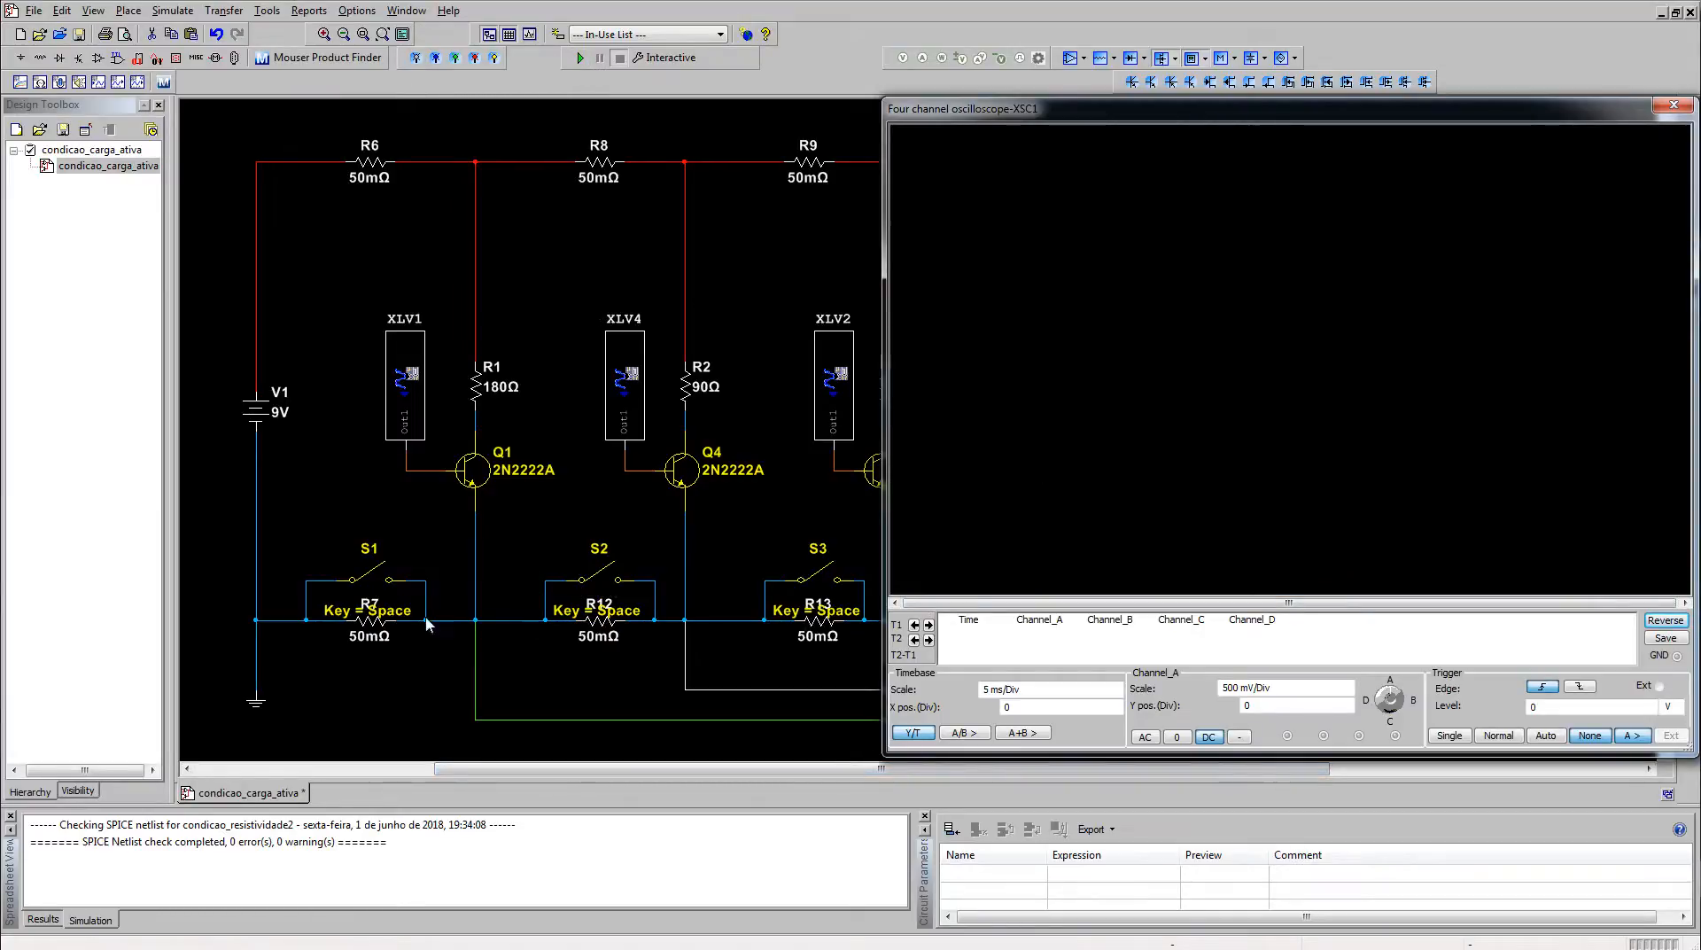
left_click(581, 58)
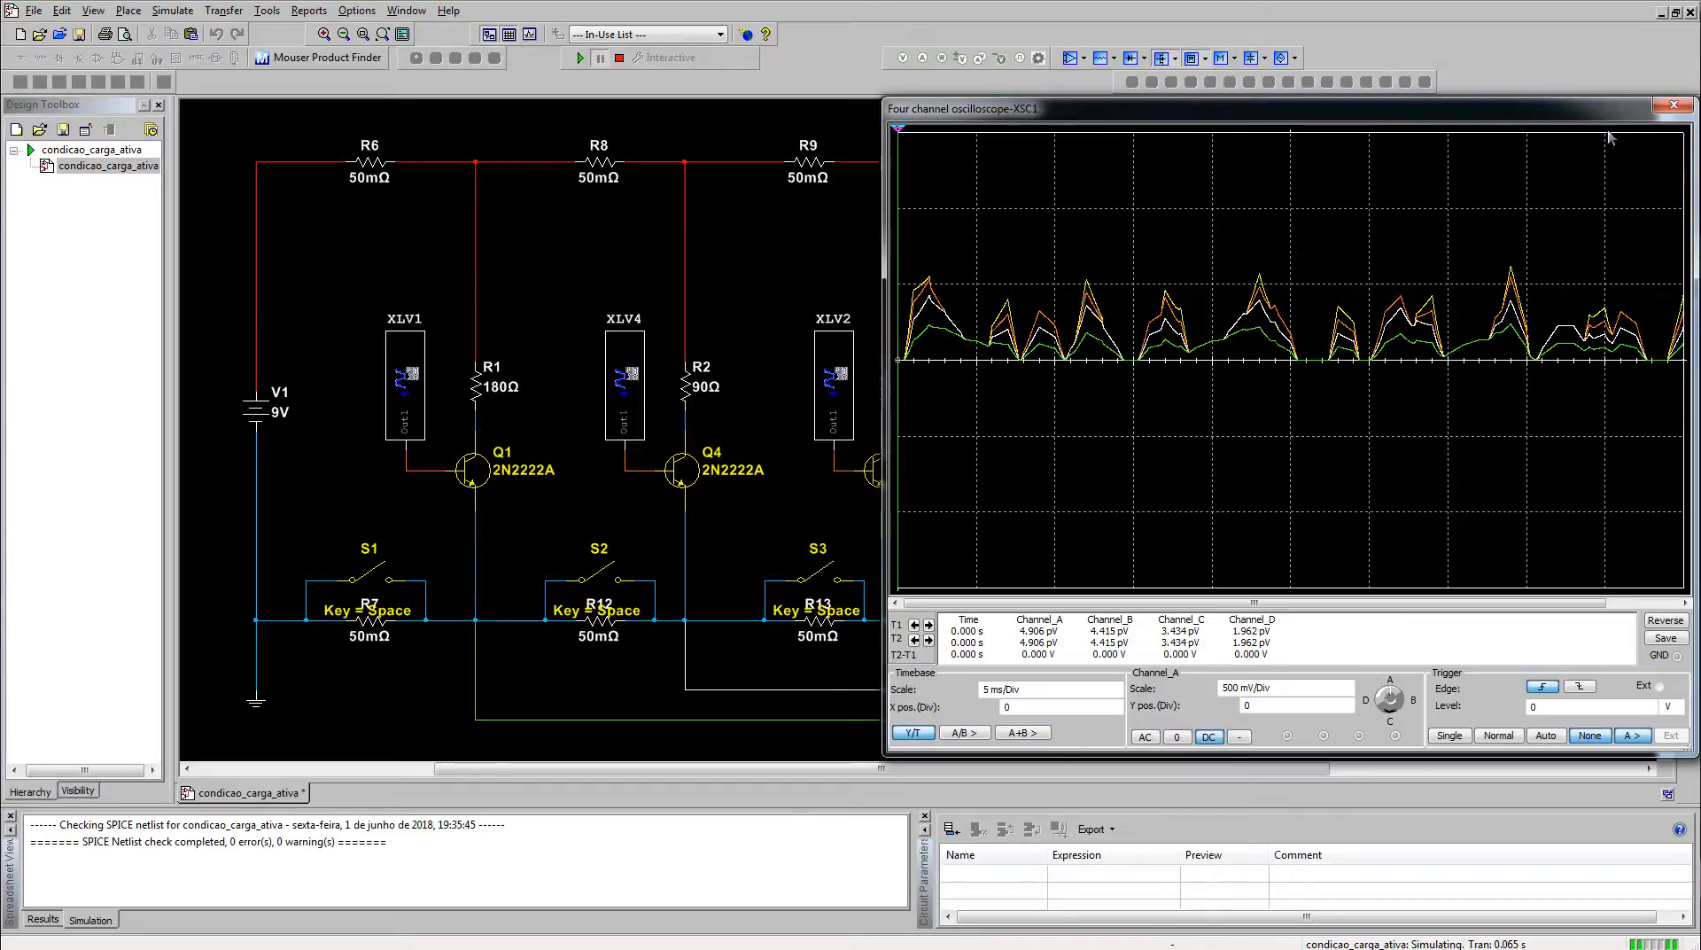
Step: Compare the oscilloscope traces with the points on the return line to which the four channels are connected
left_click(1673, 106)
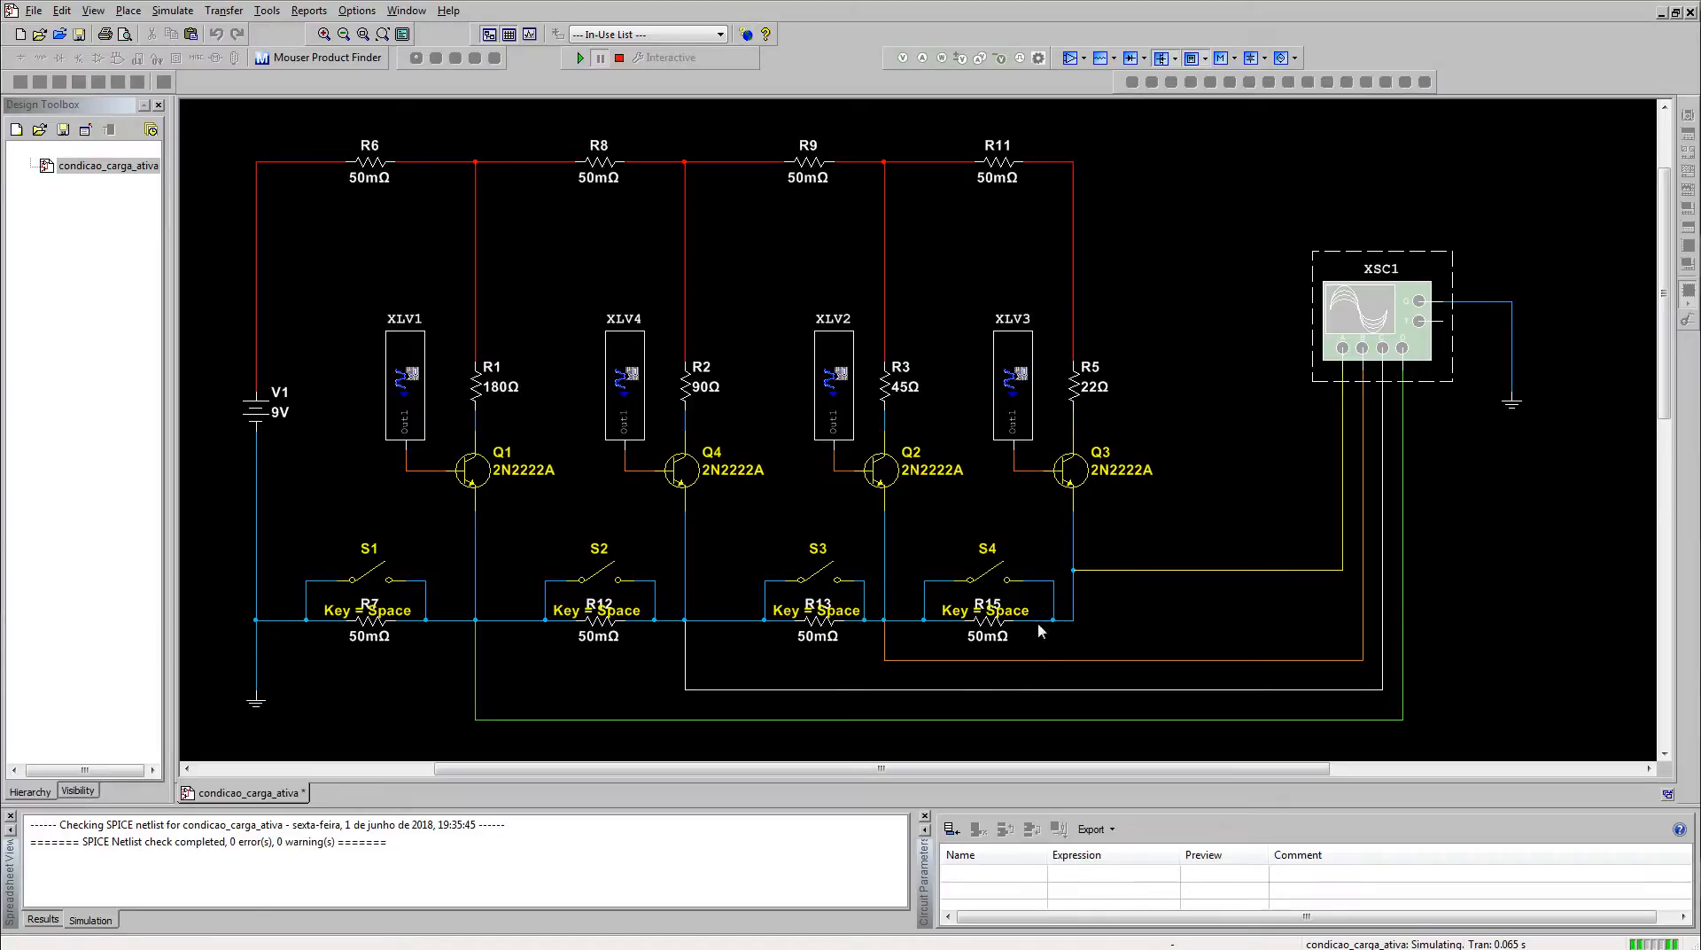
double_click(1393, 330)
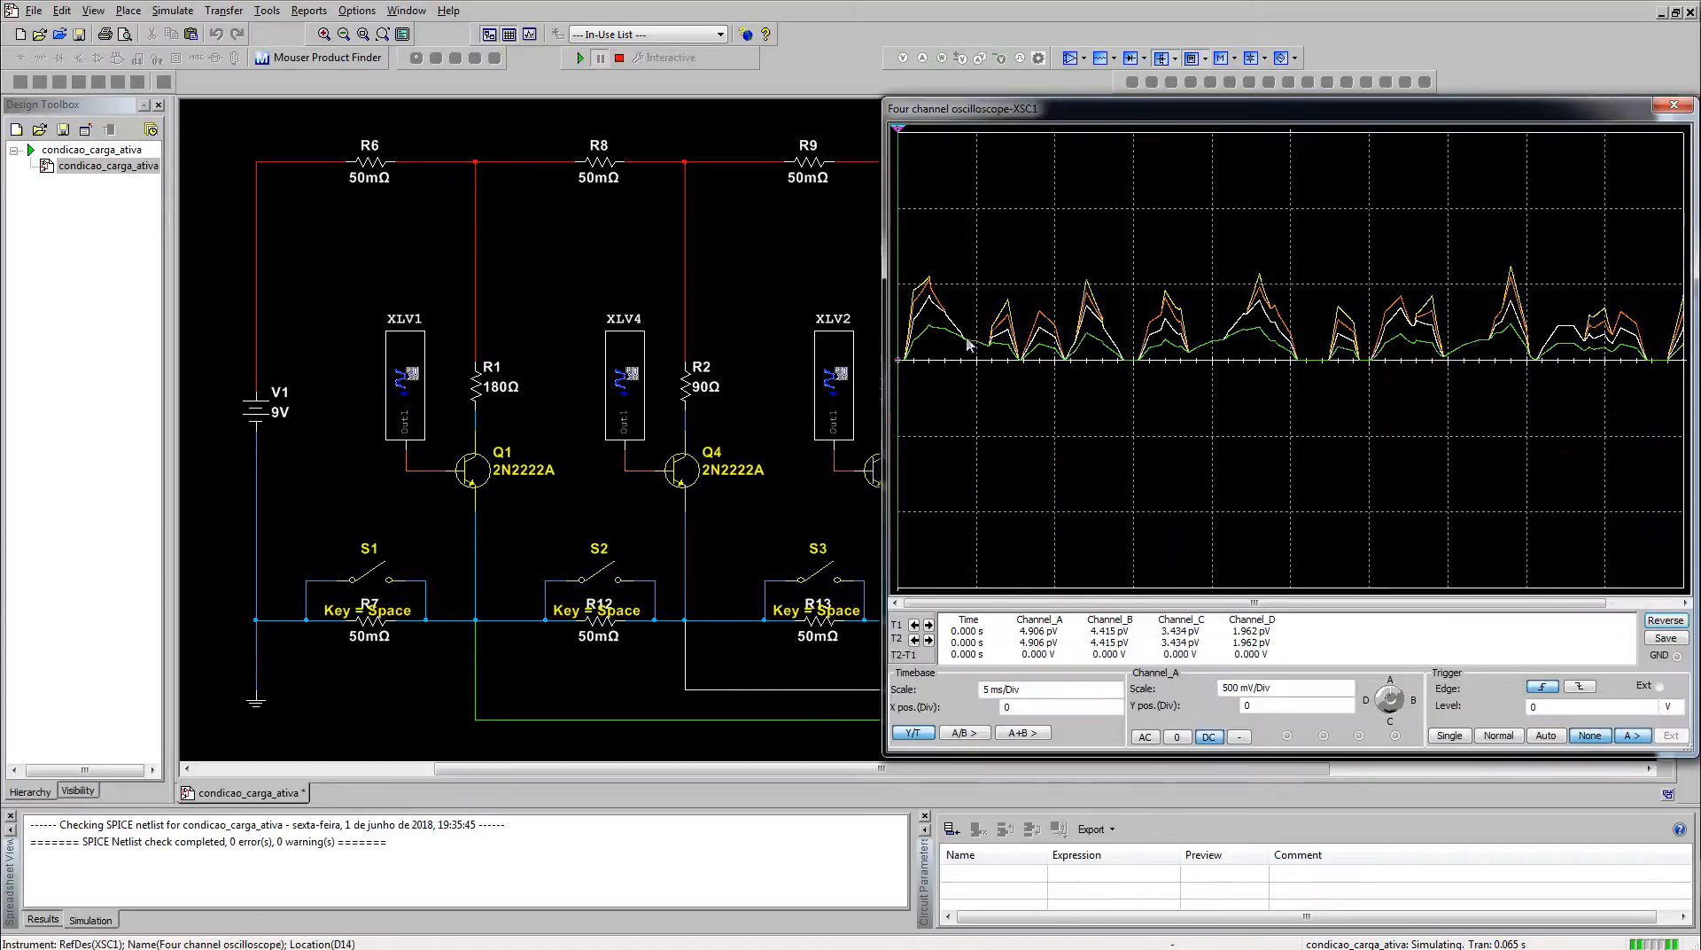
mouse_move(1131, 603)
left_mouse_down()
mouse_move(1201, 605)
mouse_move(1130, 605)
left_mouse_up()
left_click(749, 270)
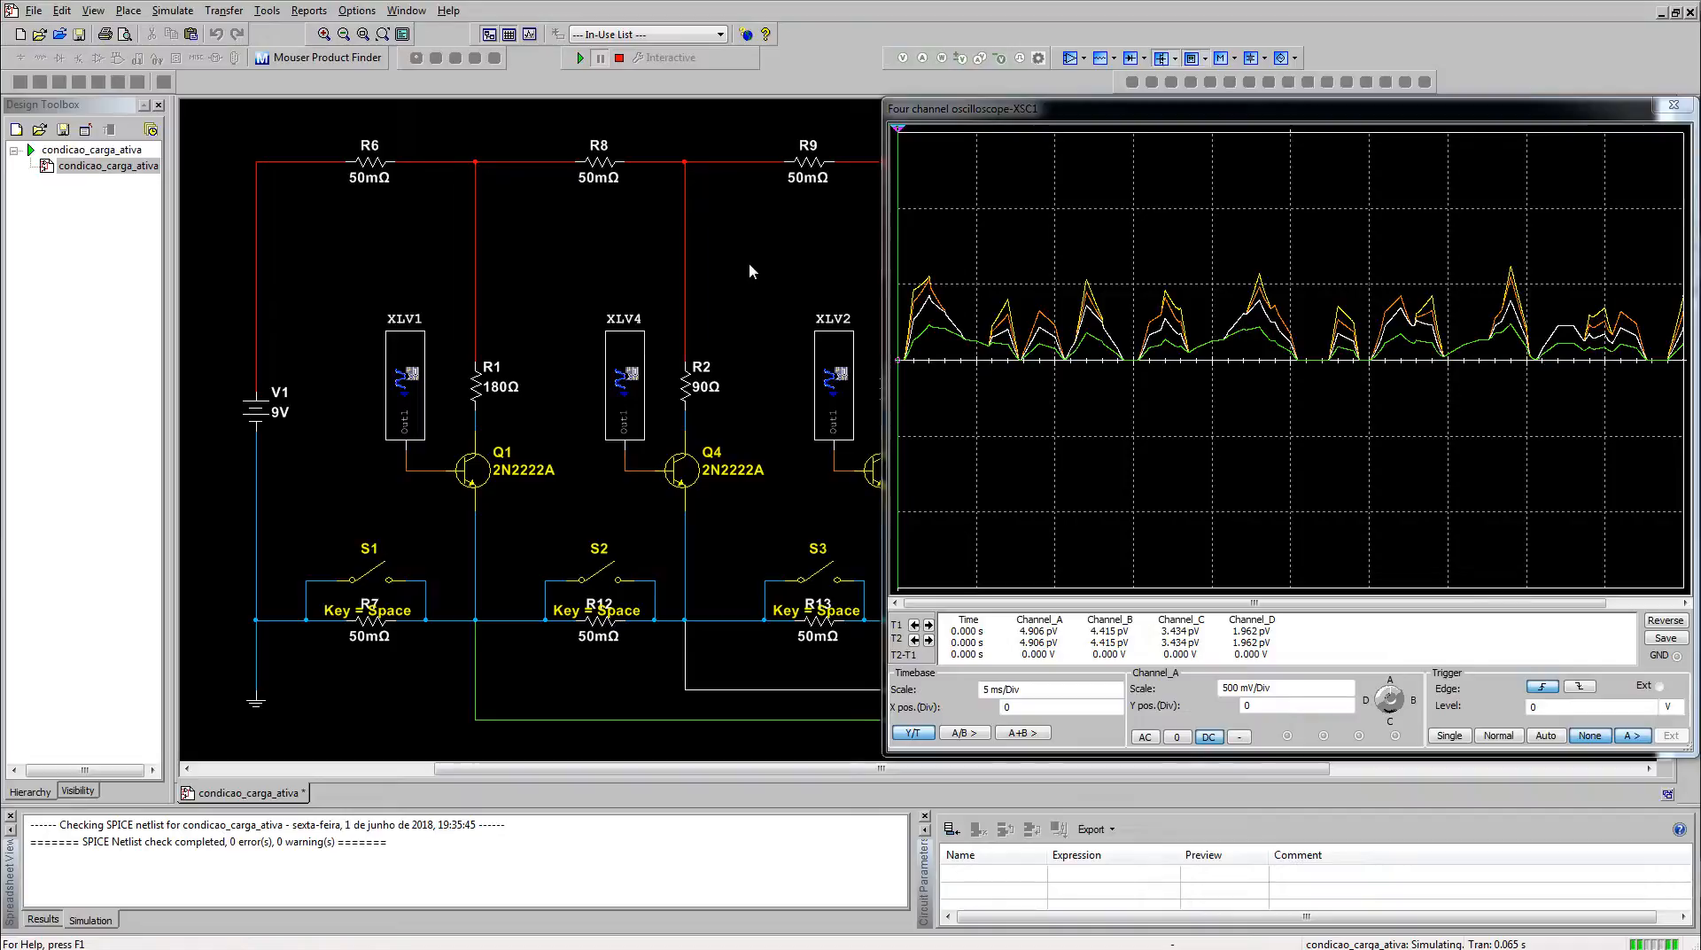
Step: Close switches S1 to S4 across the return-line resistors and reopen the XSC1 oscilloscope display
left_click(1673, 105)
key("space")
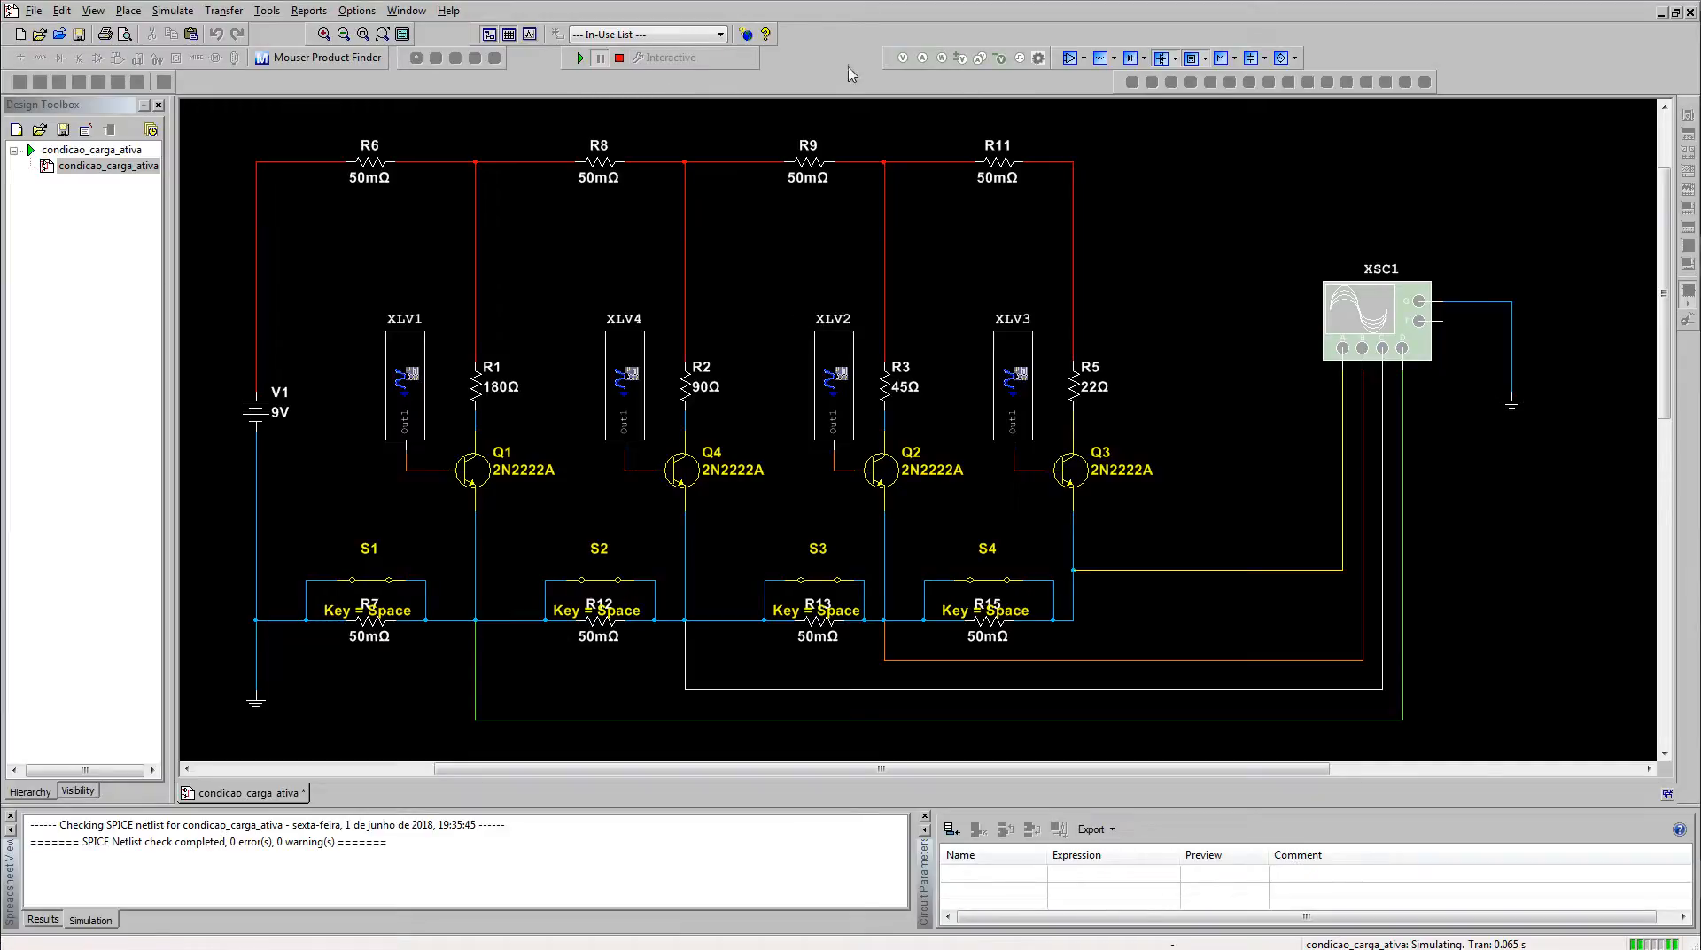
double_click(1379, 317)
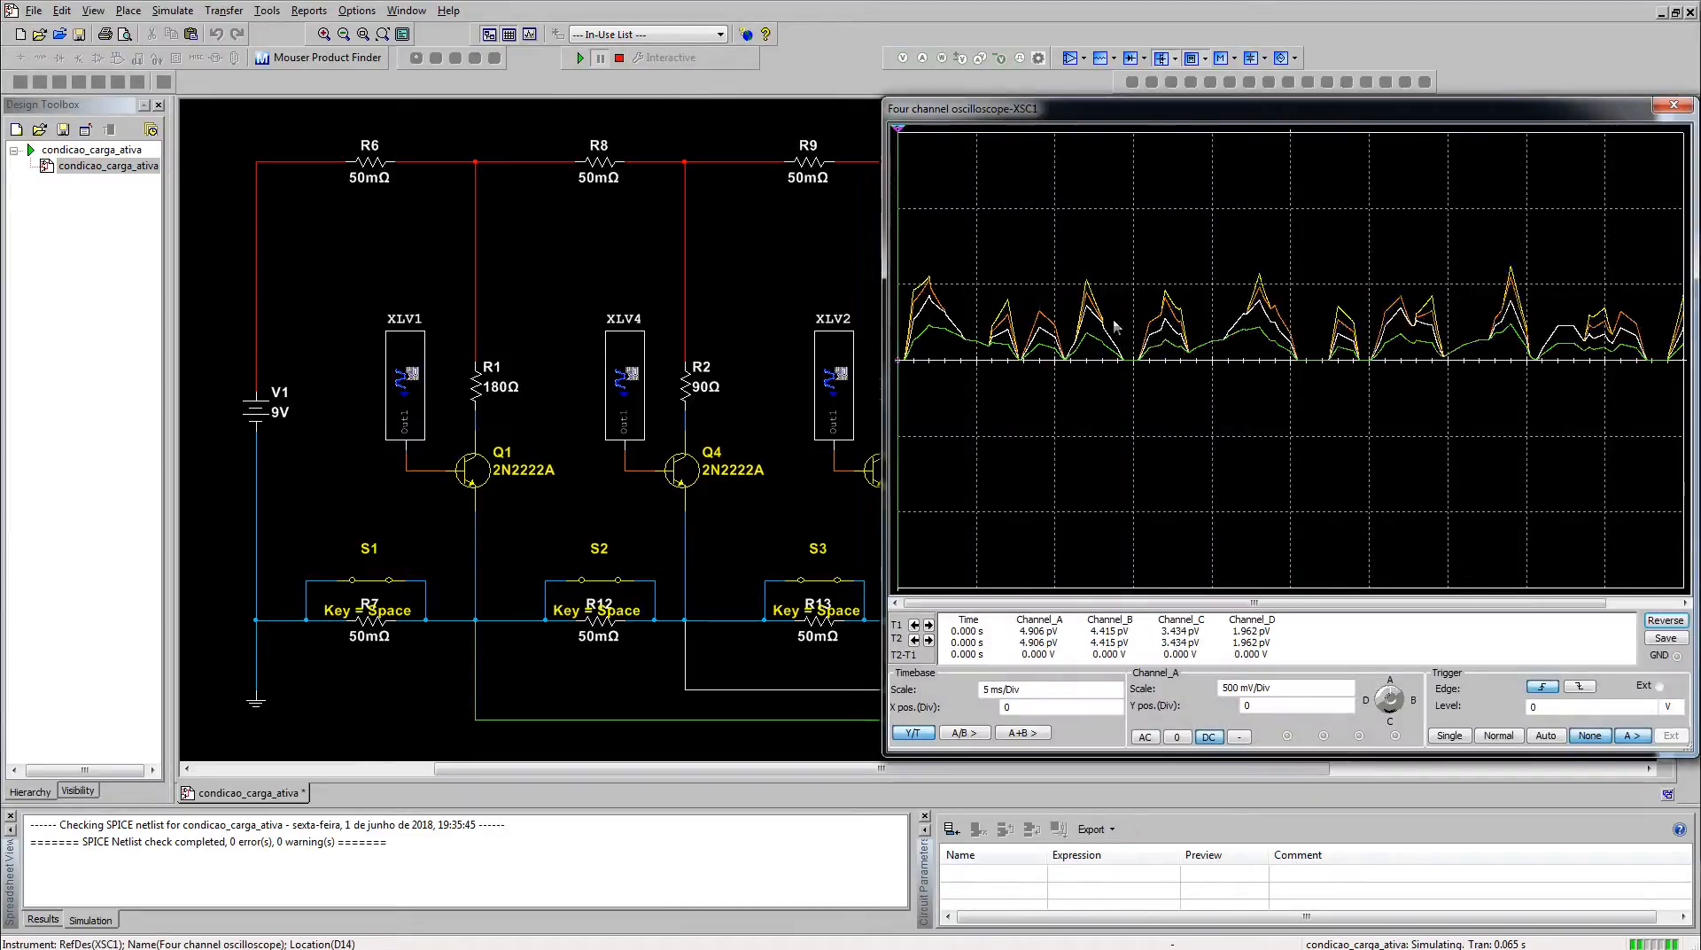
Step: Resume and stop the simulation, and review the recorded traces around the moment the switches were closed
left_click(580, 61)
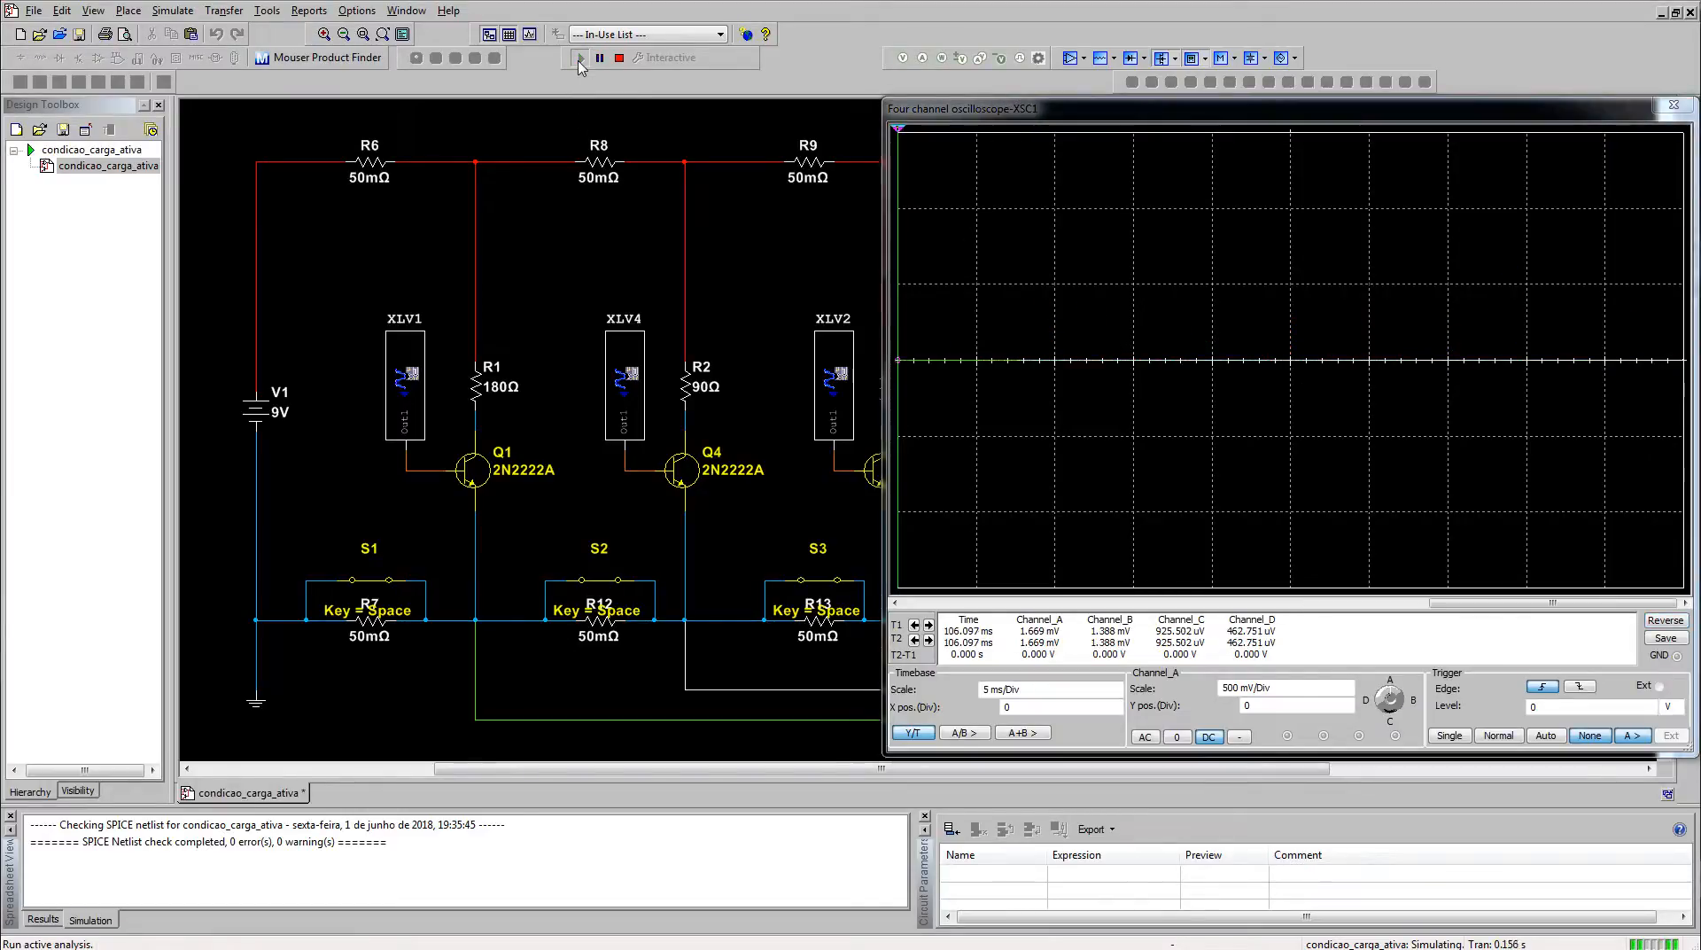
left_click(621, 62)
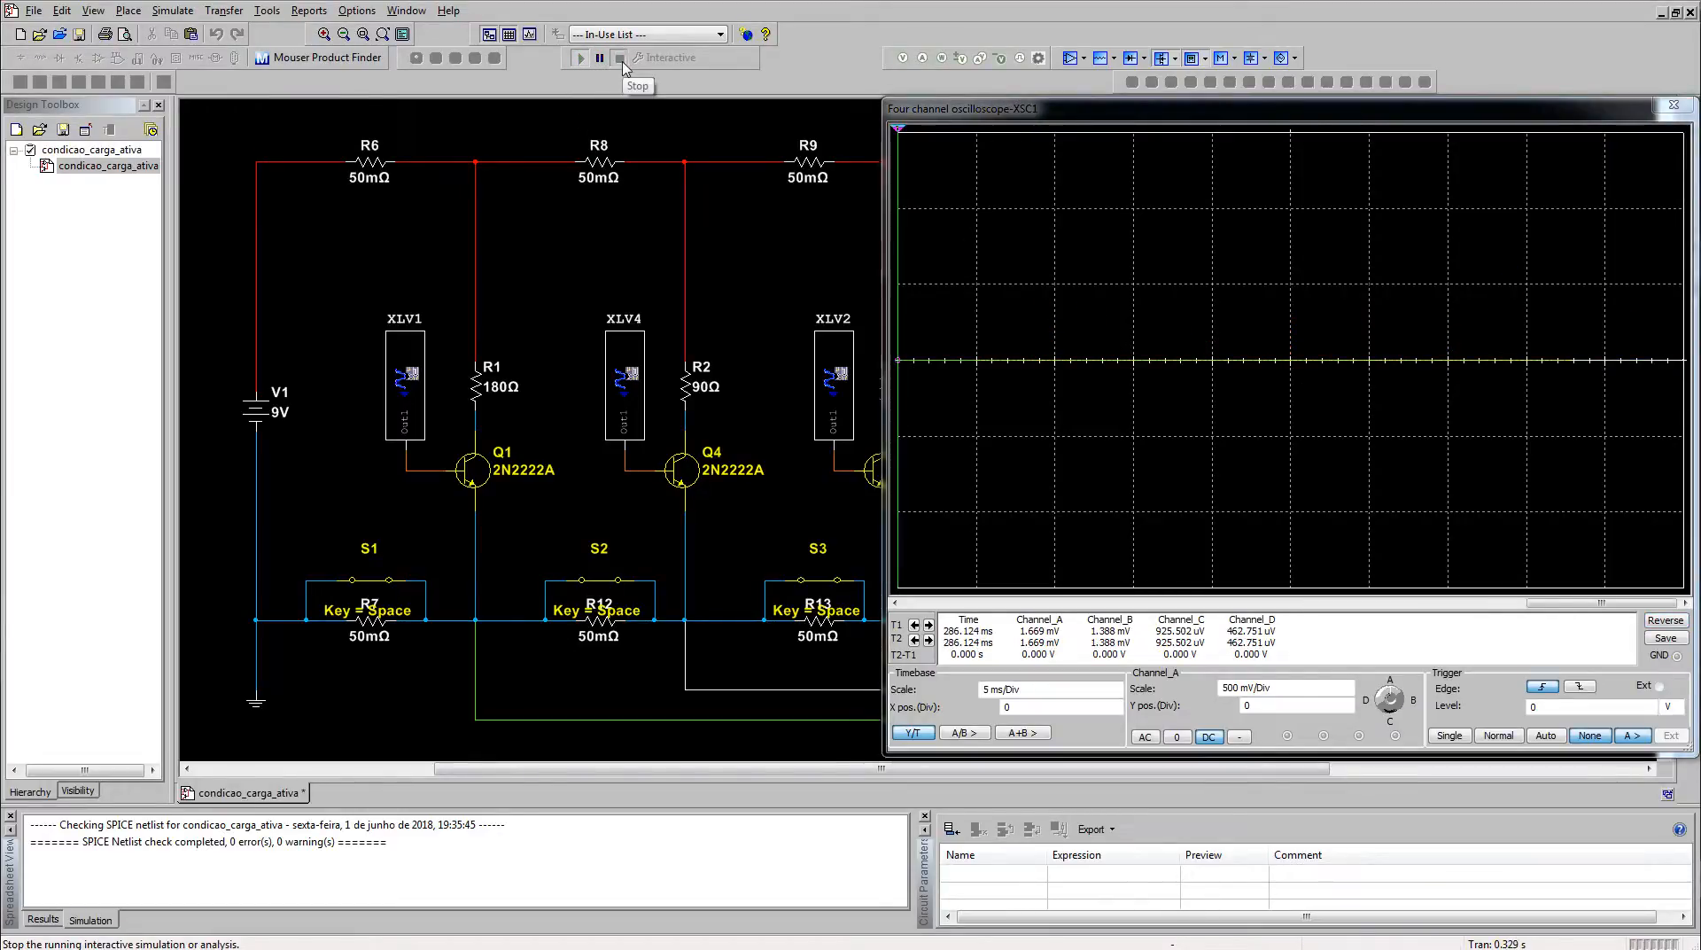
mouse_move(1637, 603)
left_mouse_down()
mouse_move(1067, 603)
mouse_move(1097, 603)
left_mouse_up()
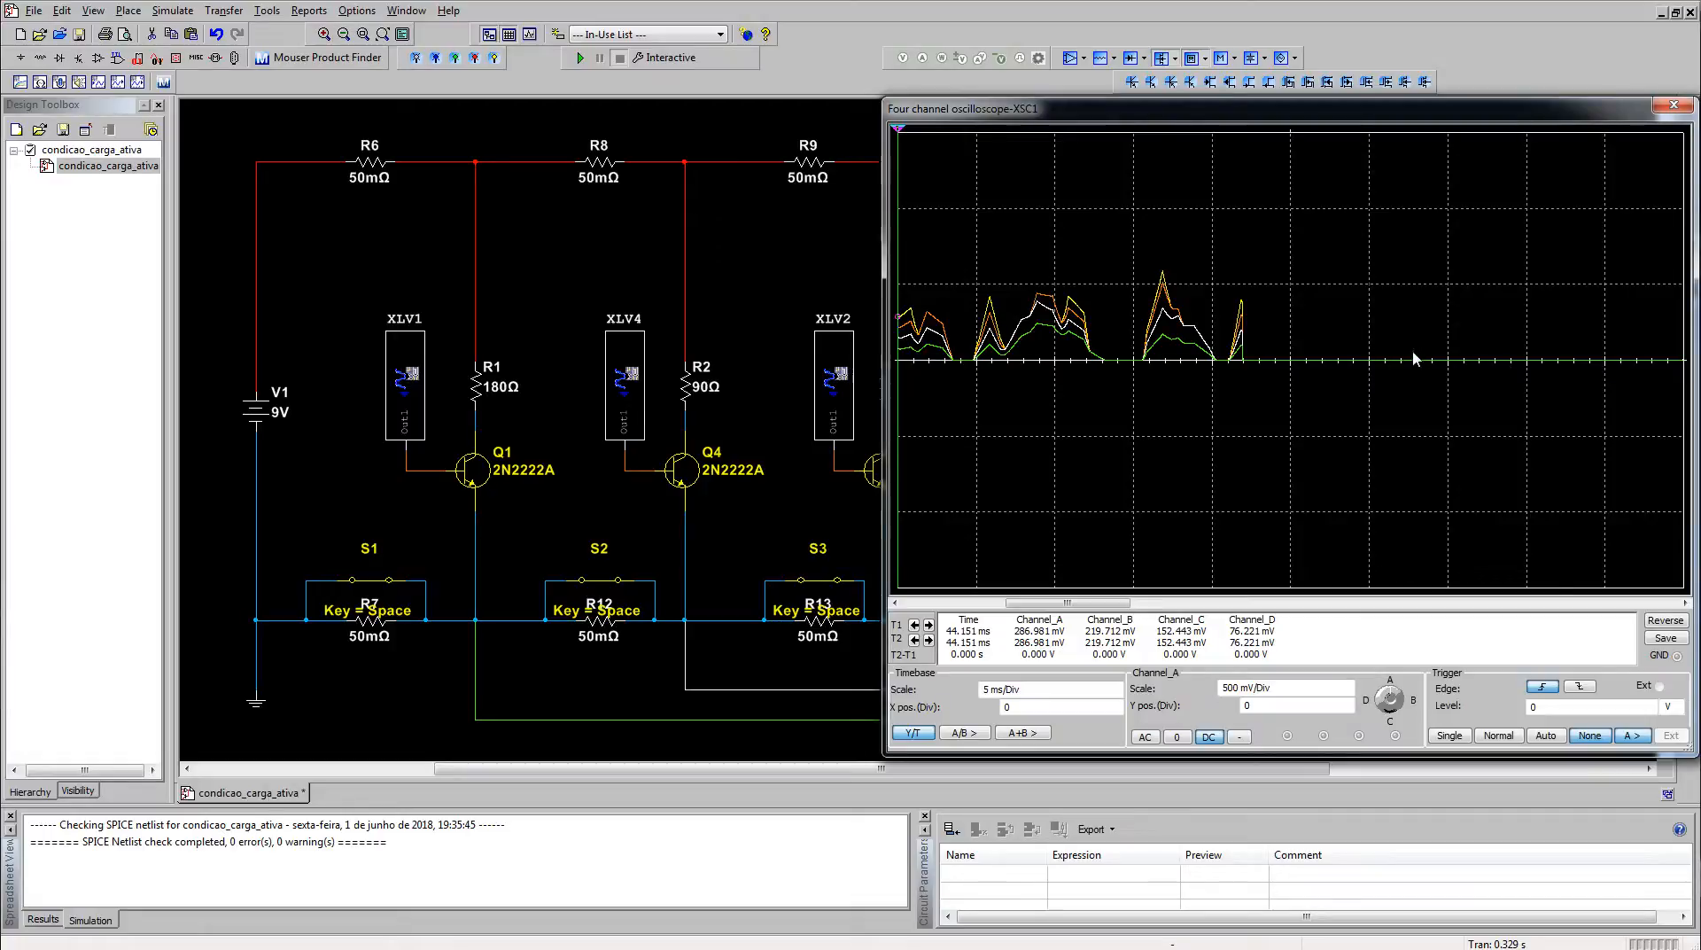
Step: Open switches S1 to S4, rerun the simulation and use the Convergence Assistant to resolve the simulation error
left_click(766, 248)
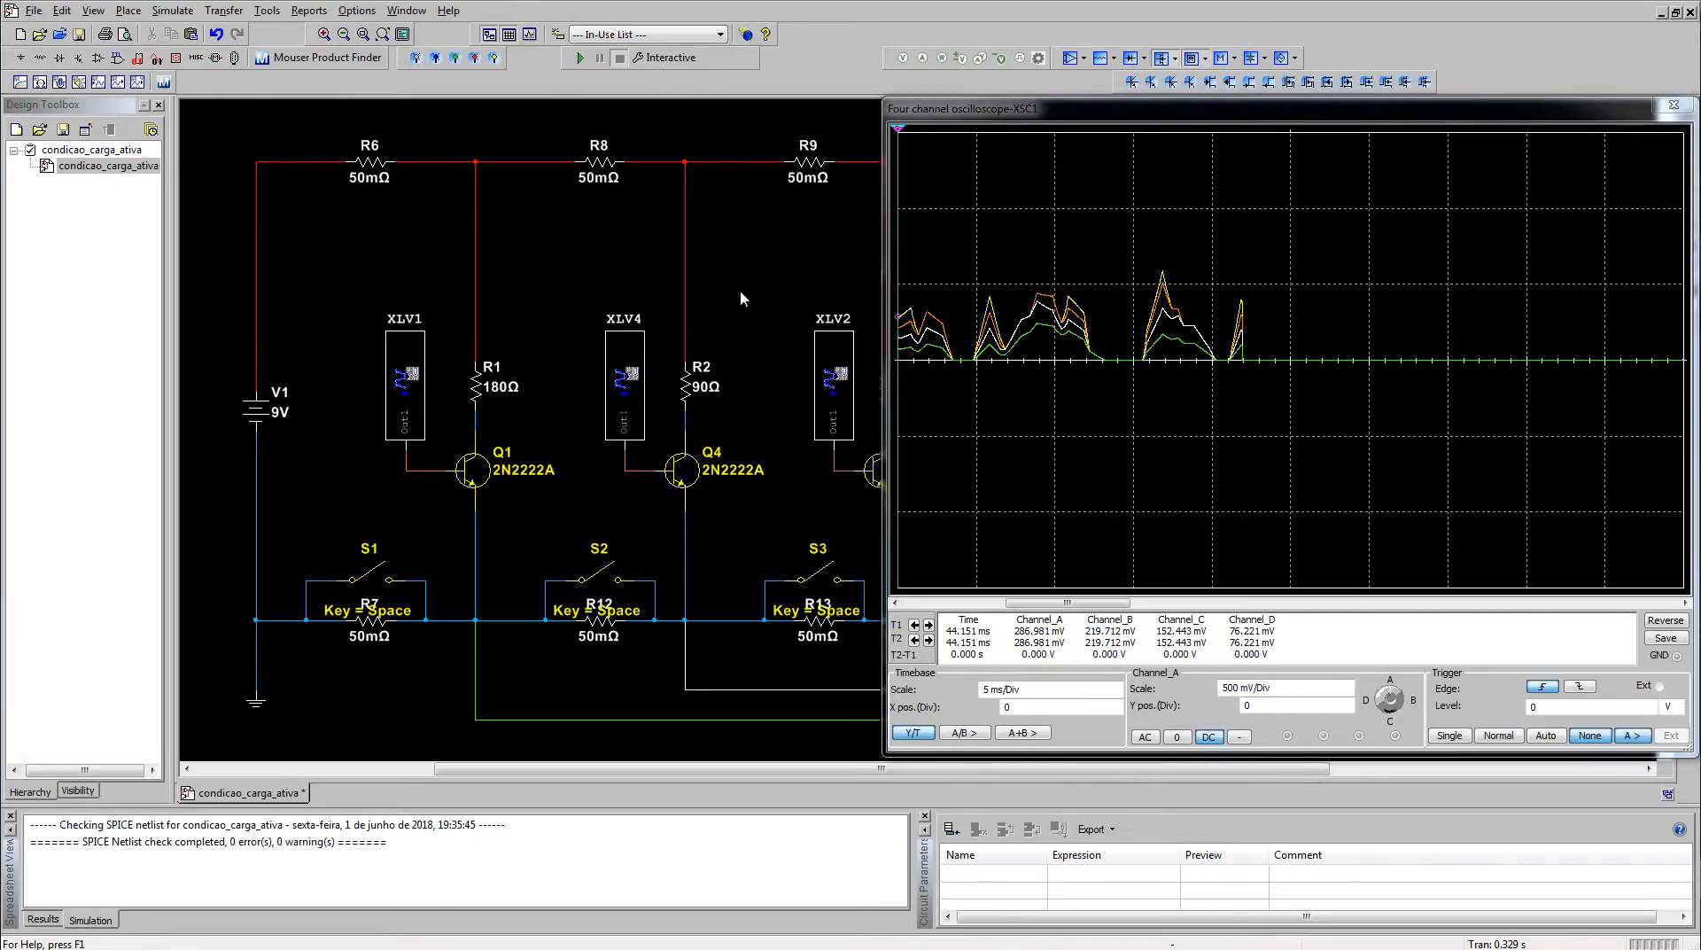
left_click(580, 59)
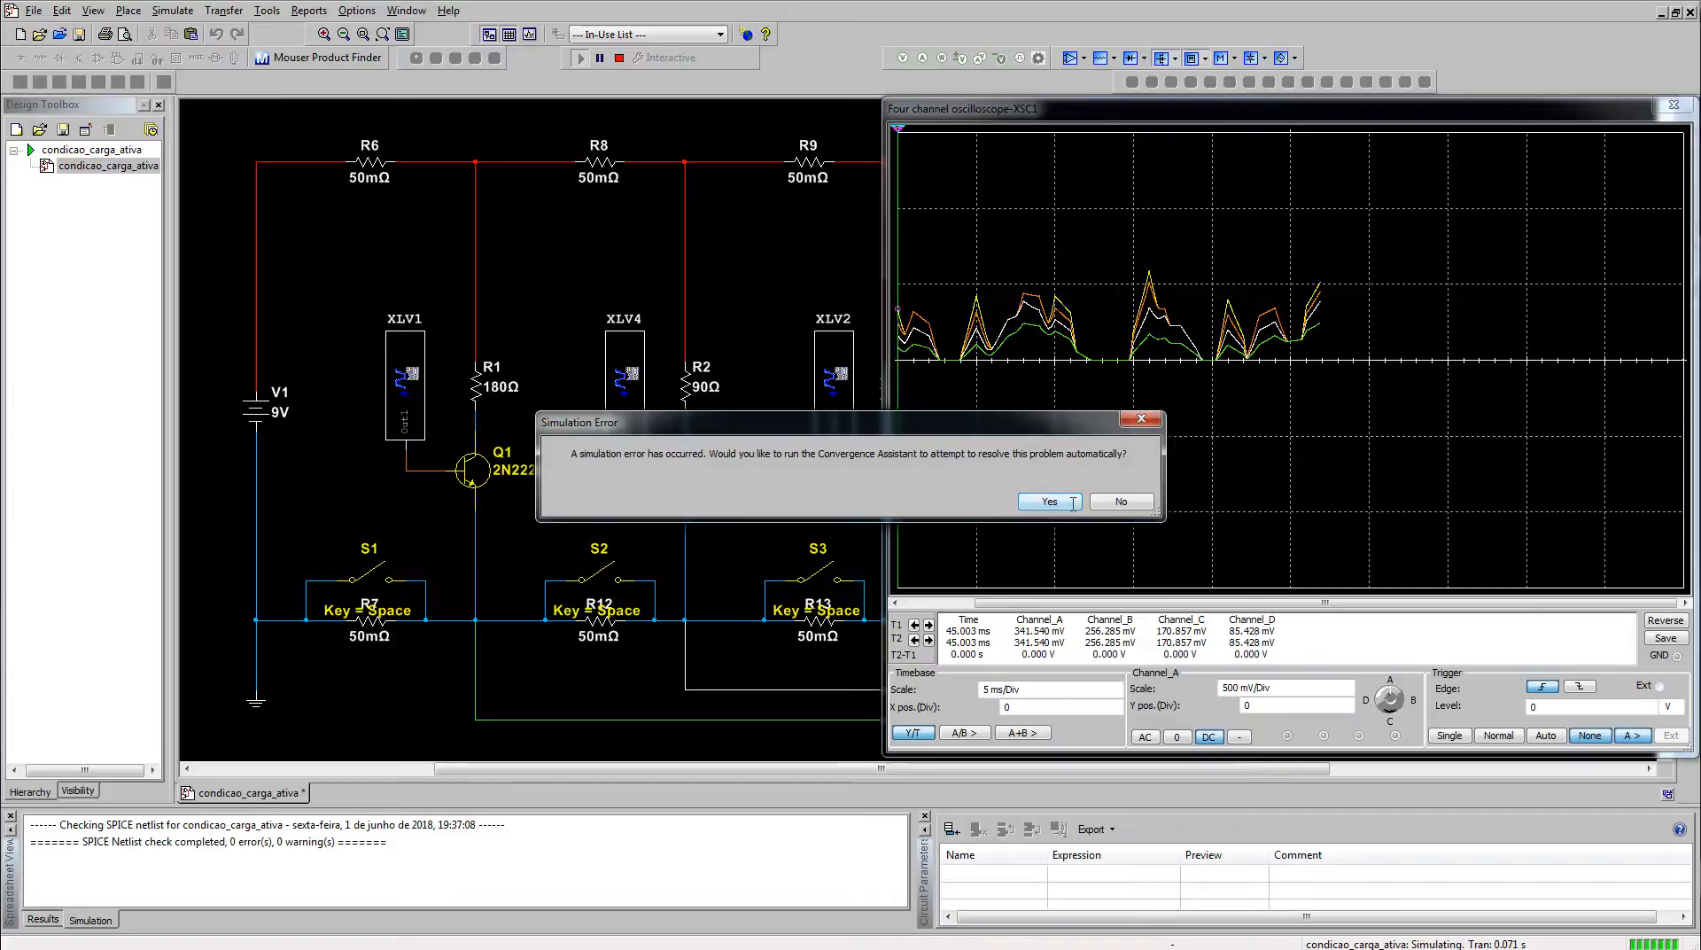
left_click(1049, 501)
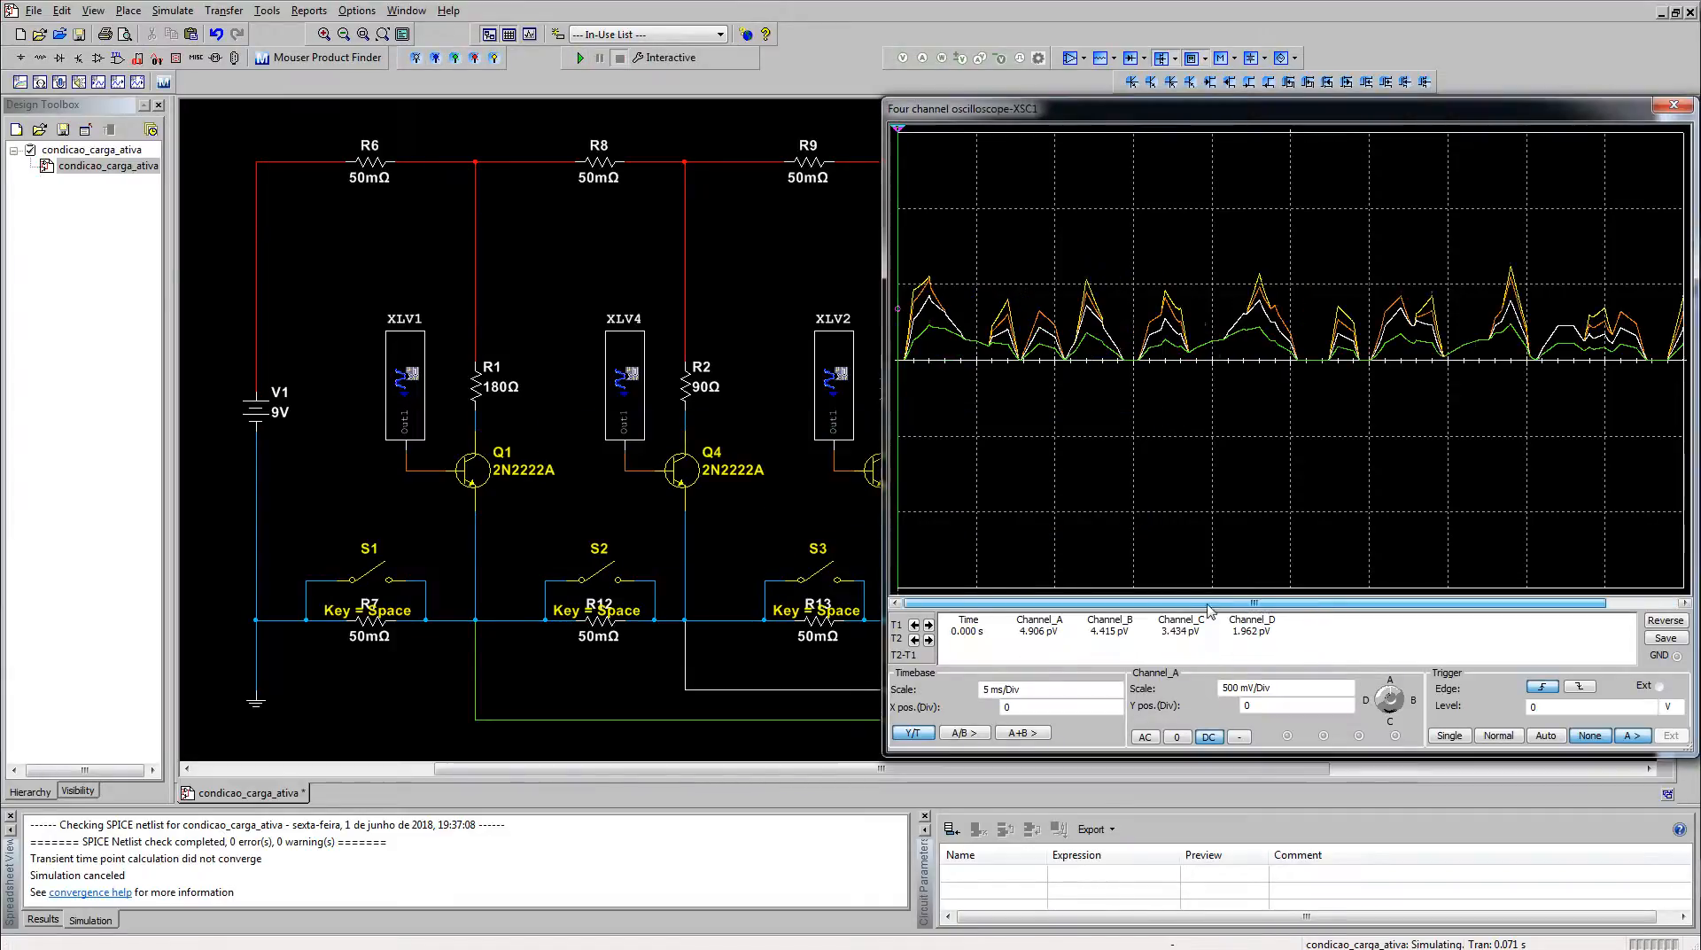
left_click(732, 254)
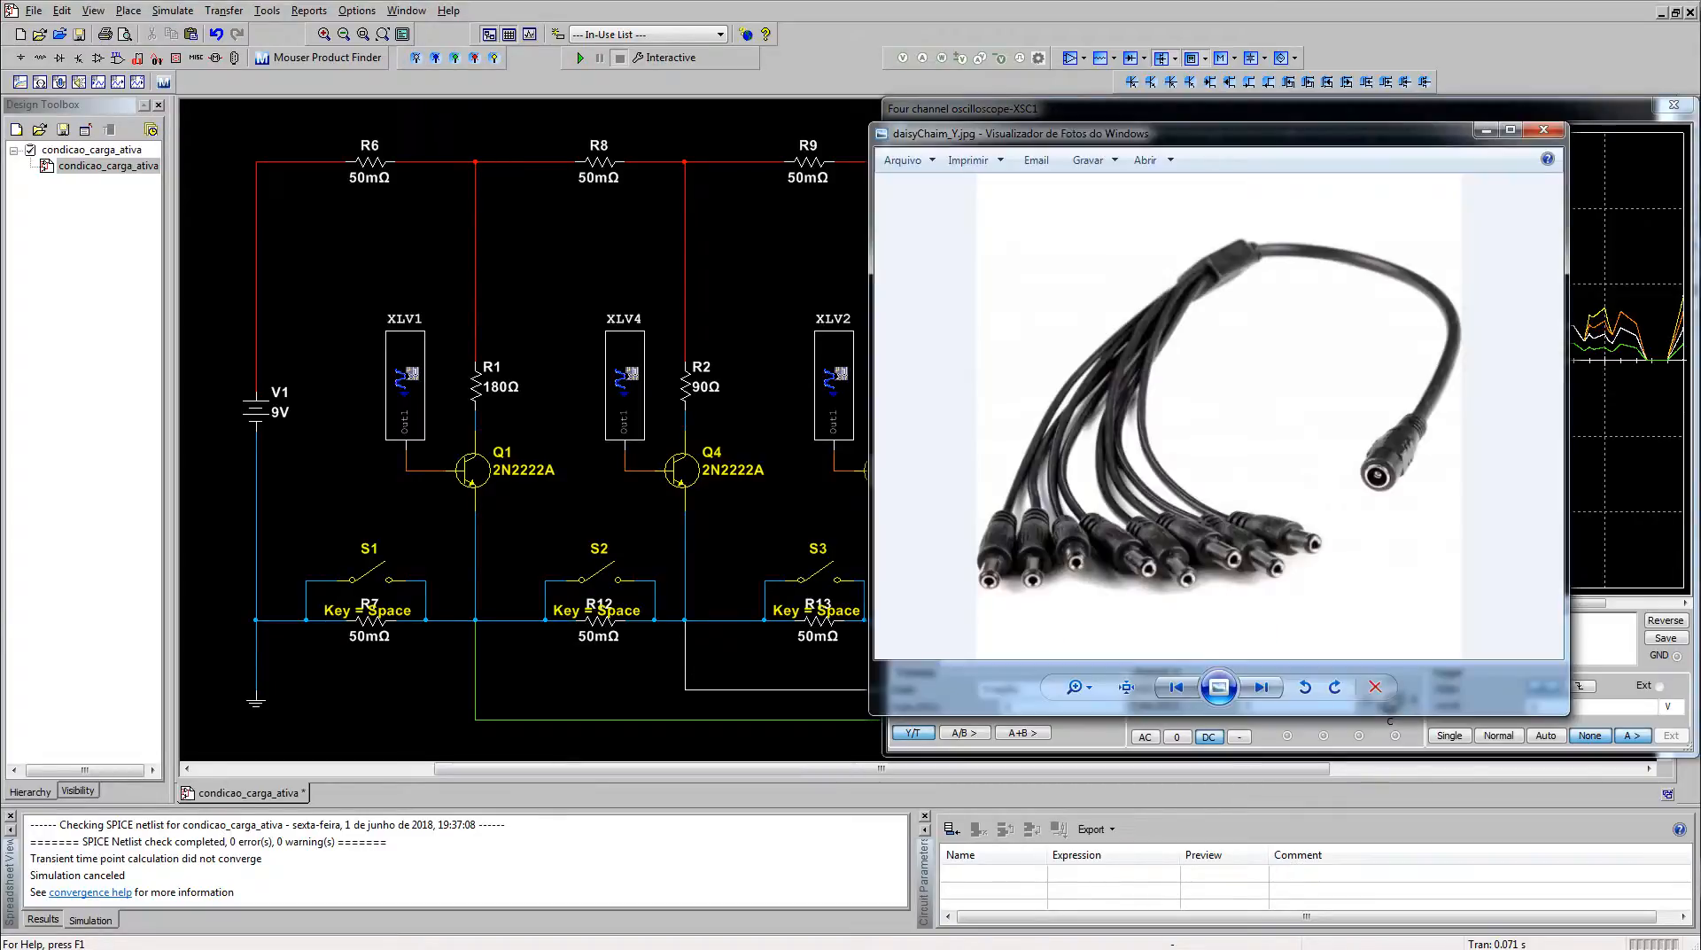
Step: Compare the photos of the daisy-chain and Y-shaped power cables with the esquerda.jpg and direita.jpg wiring sketches
left_click(1176, 686)
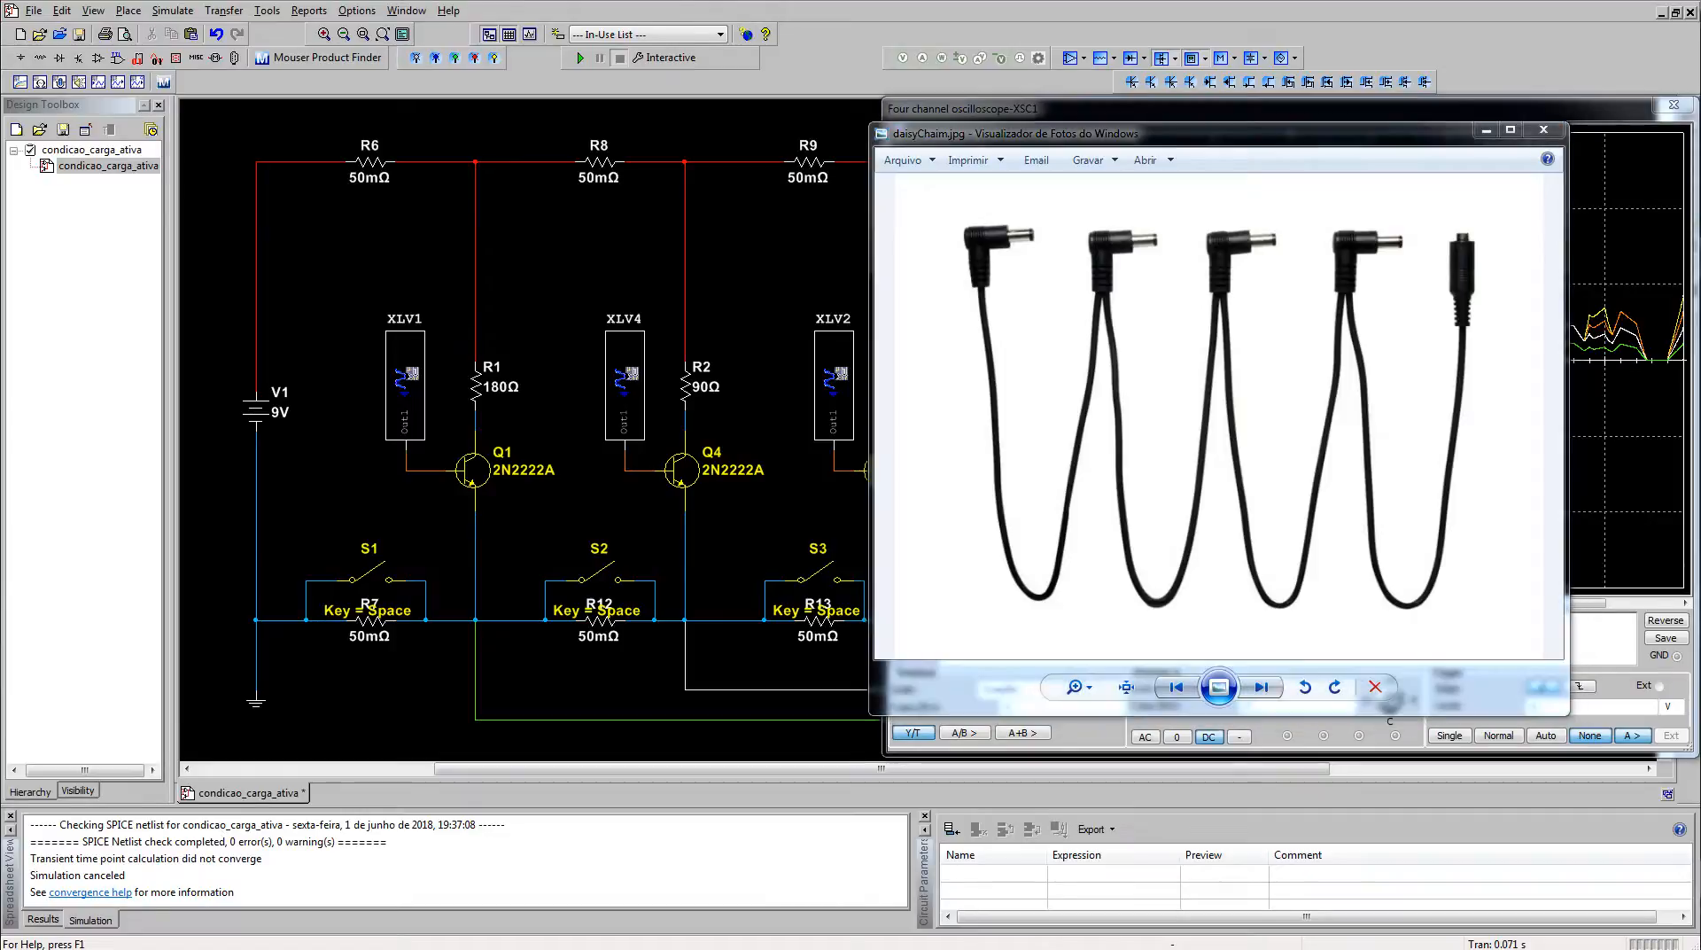
key("alt+Tab")
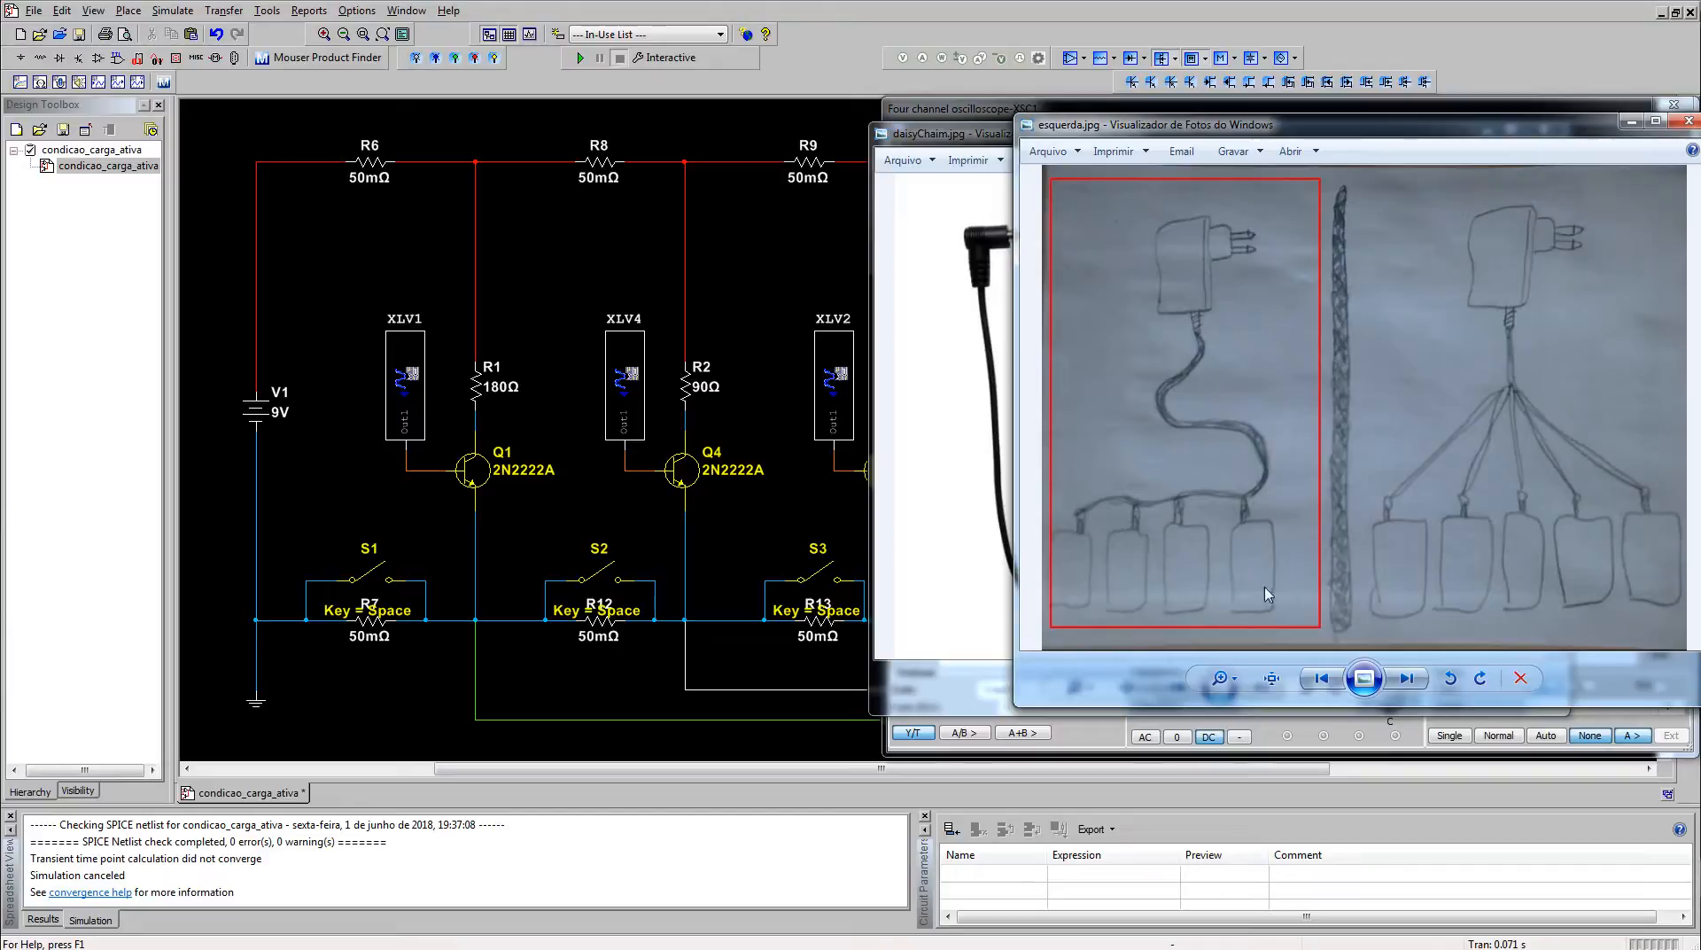
left_click(1406, 677)
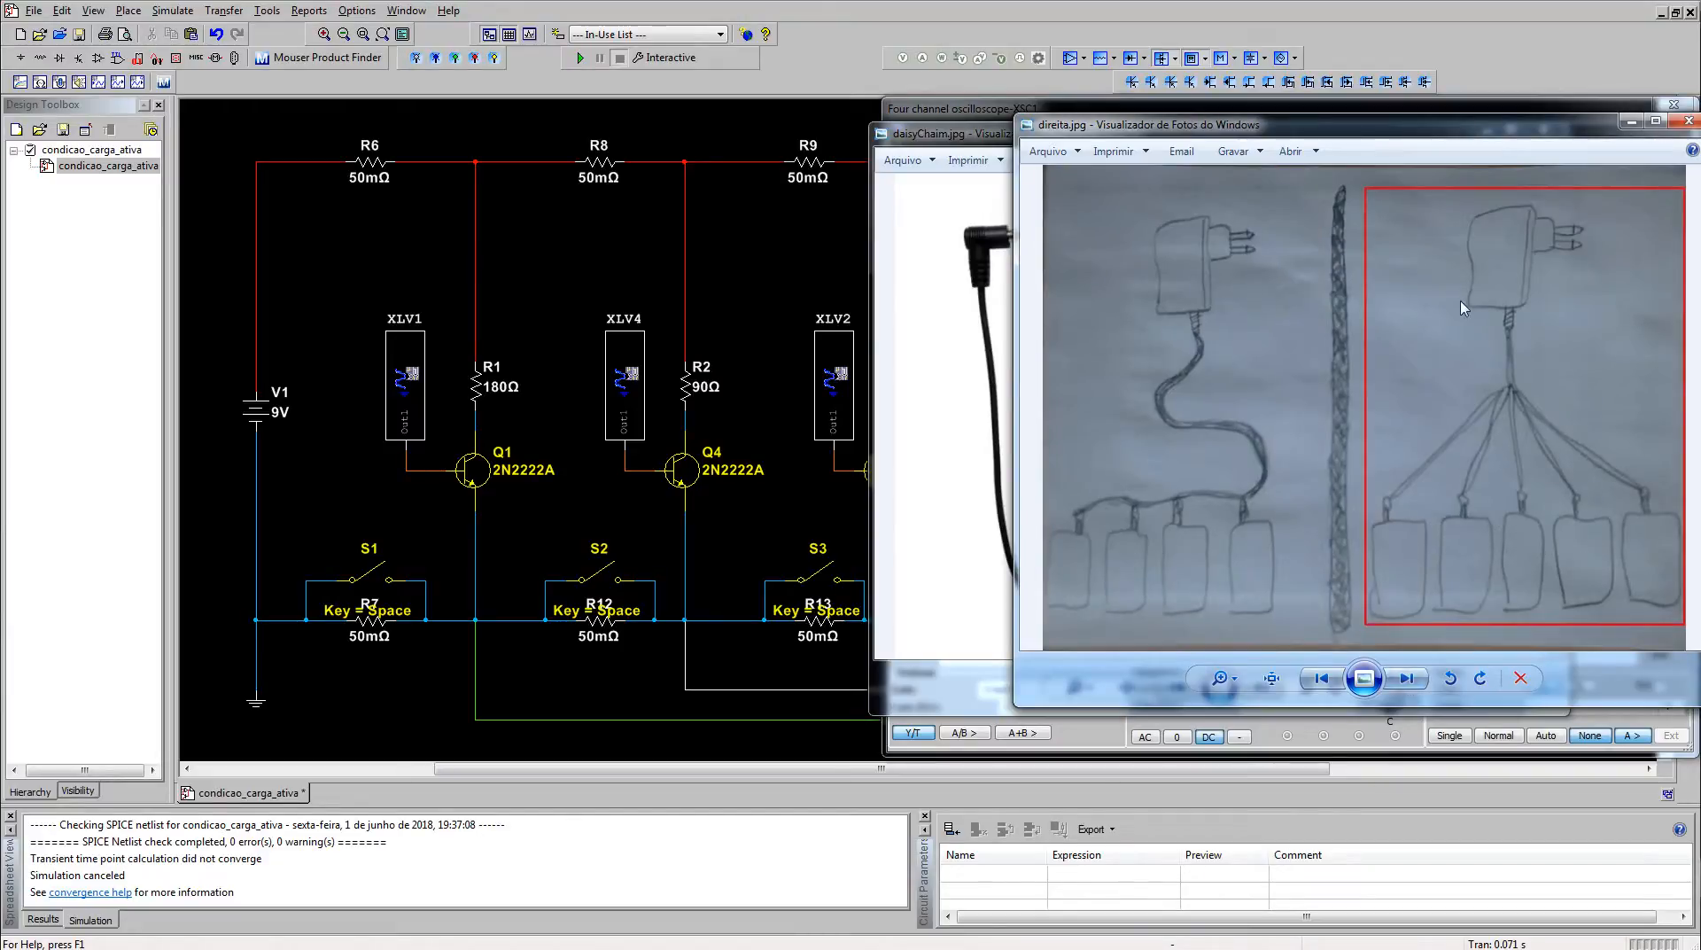
left_click(1630, 121)
left_click(1260, 687)
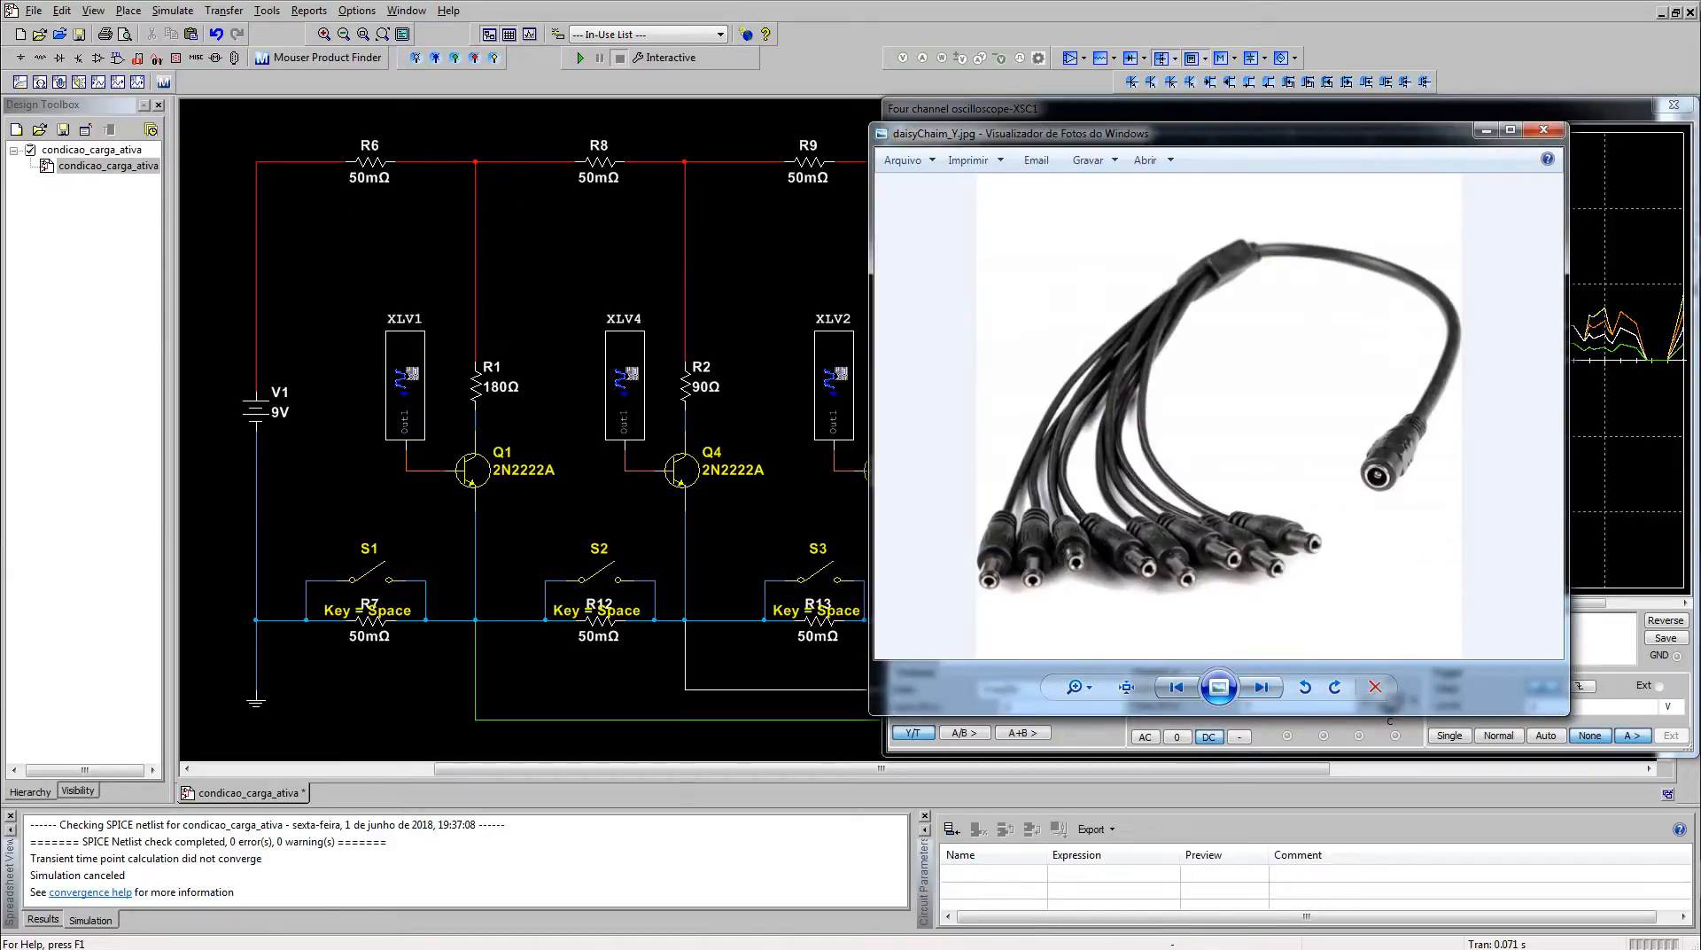
Step: Save the changes to condicao_carga_ativa, open the condicao_carga_ativa2 circuit and examine its first active load
key("alt+F4")
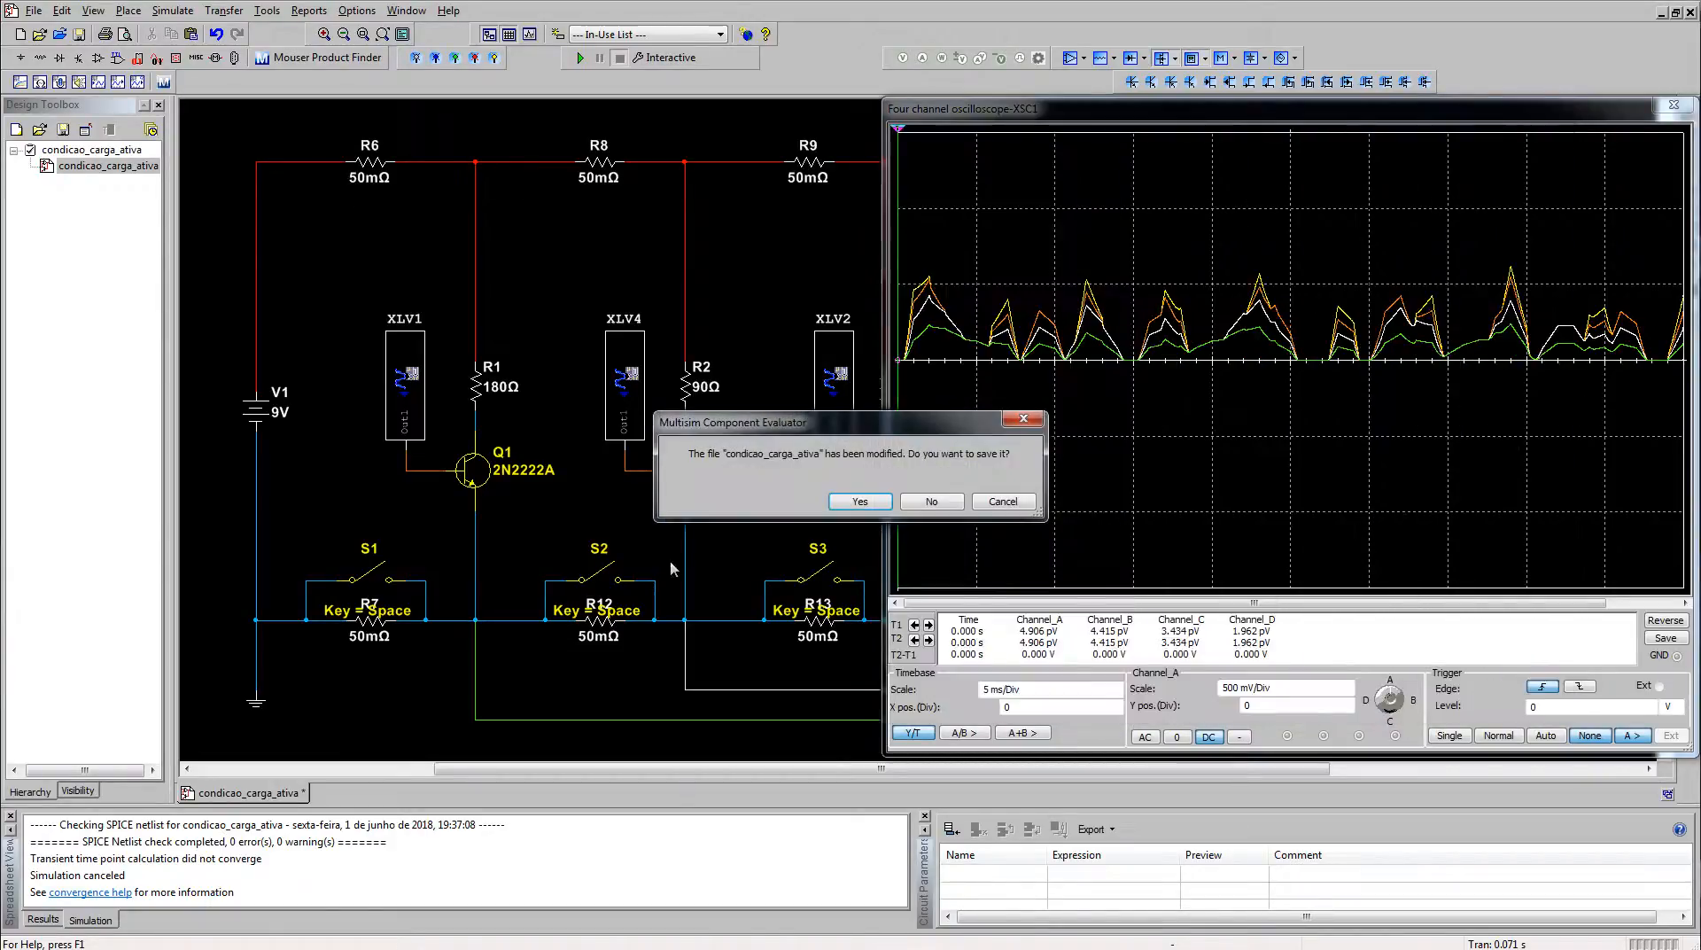
left_click(860, 502)
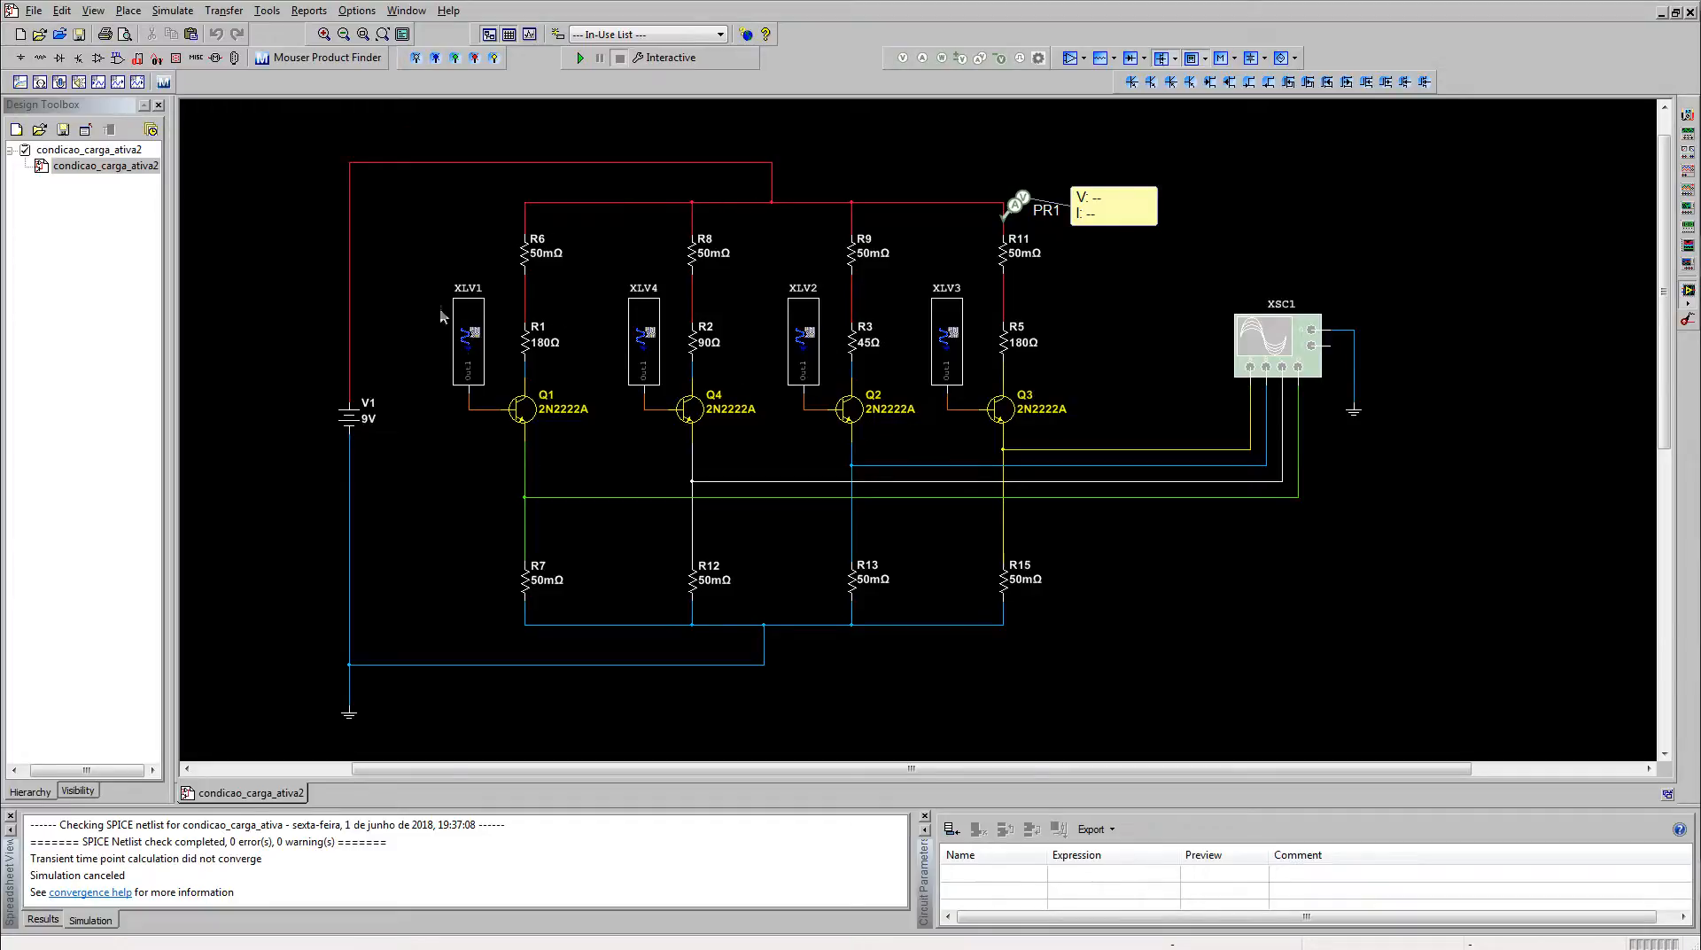
left_click_drag(442, 316, 602, 441)
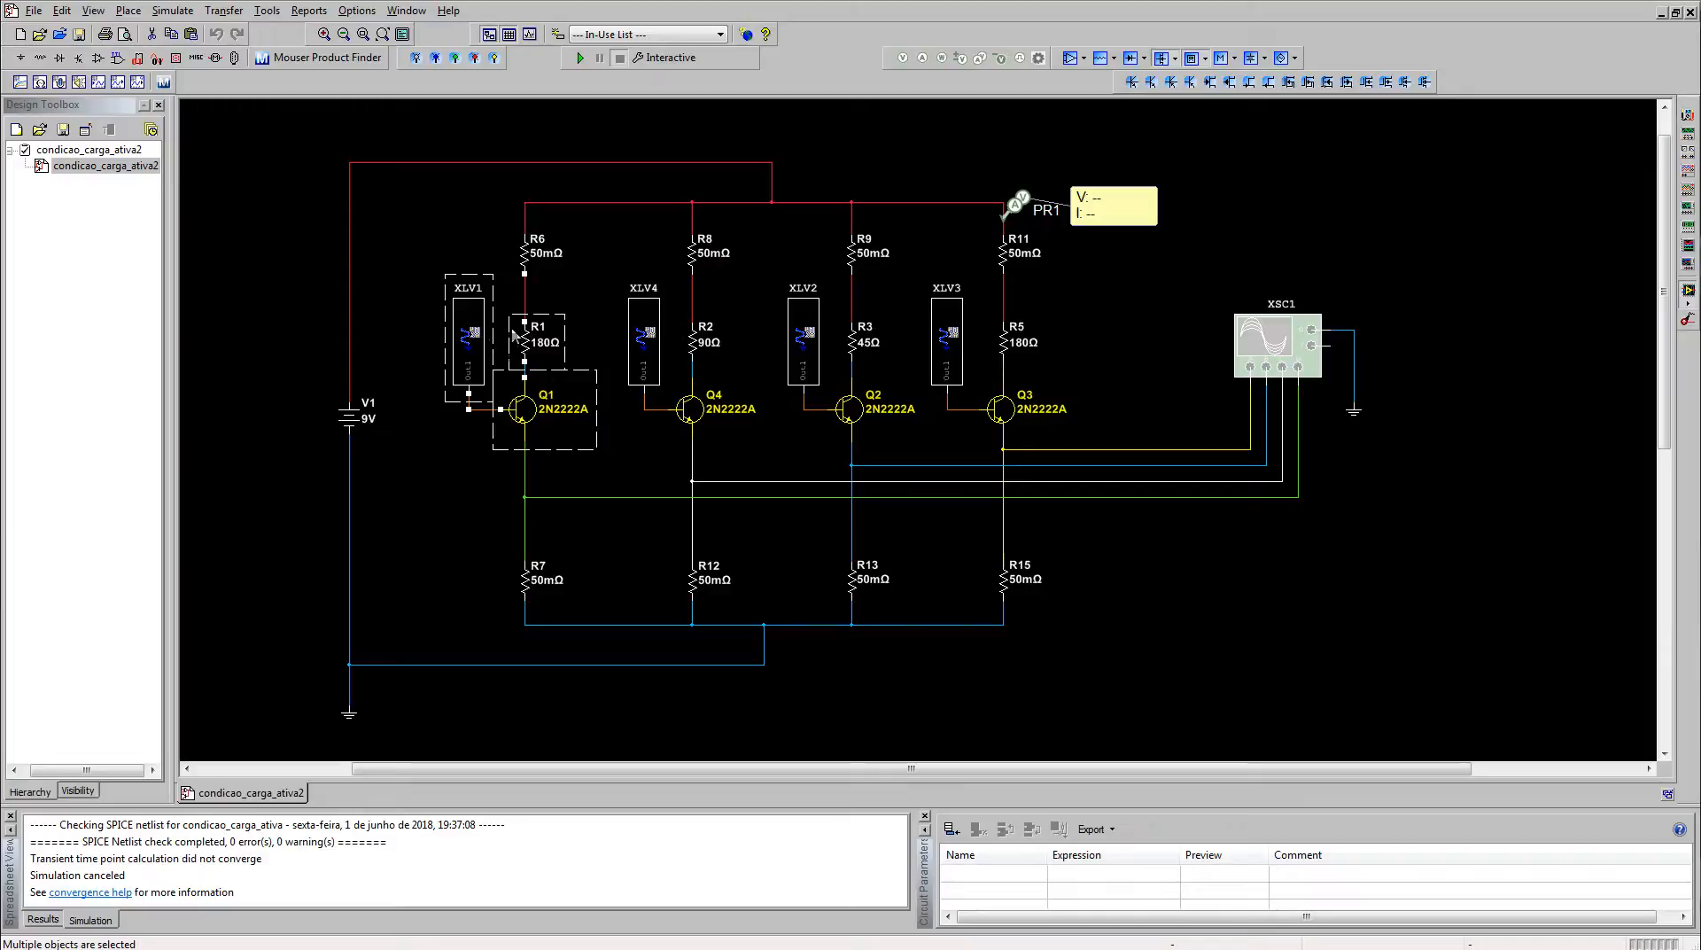
left_click(443, 448)
Step: Review the signal generator settings of XLV1, XLV3, XLV2 and XLV4 in the parallel-branch circuit
left_click(469, 359)
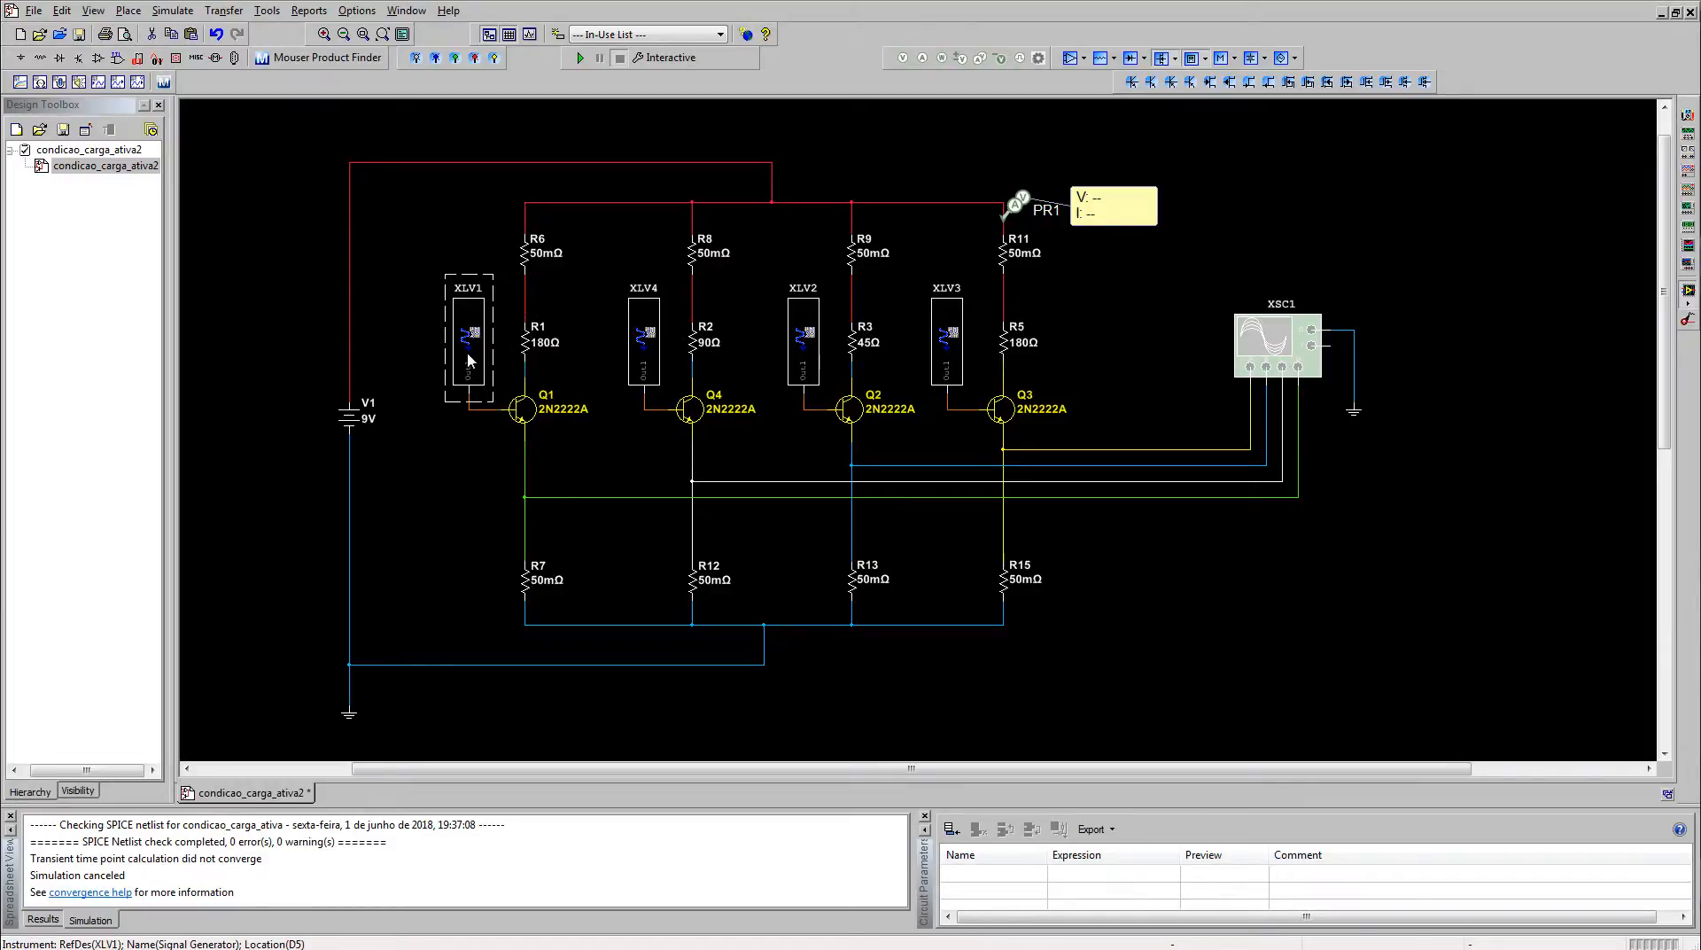
double_click(469, 359)
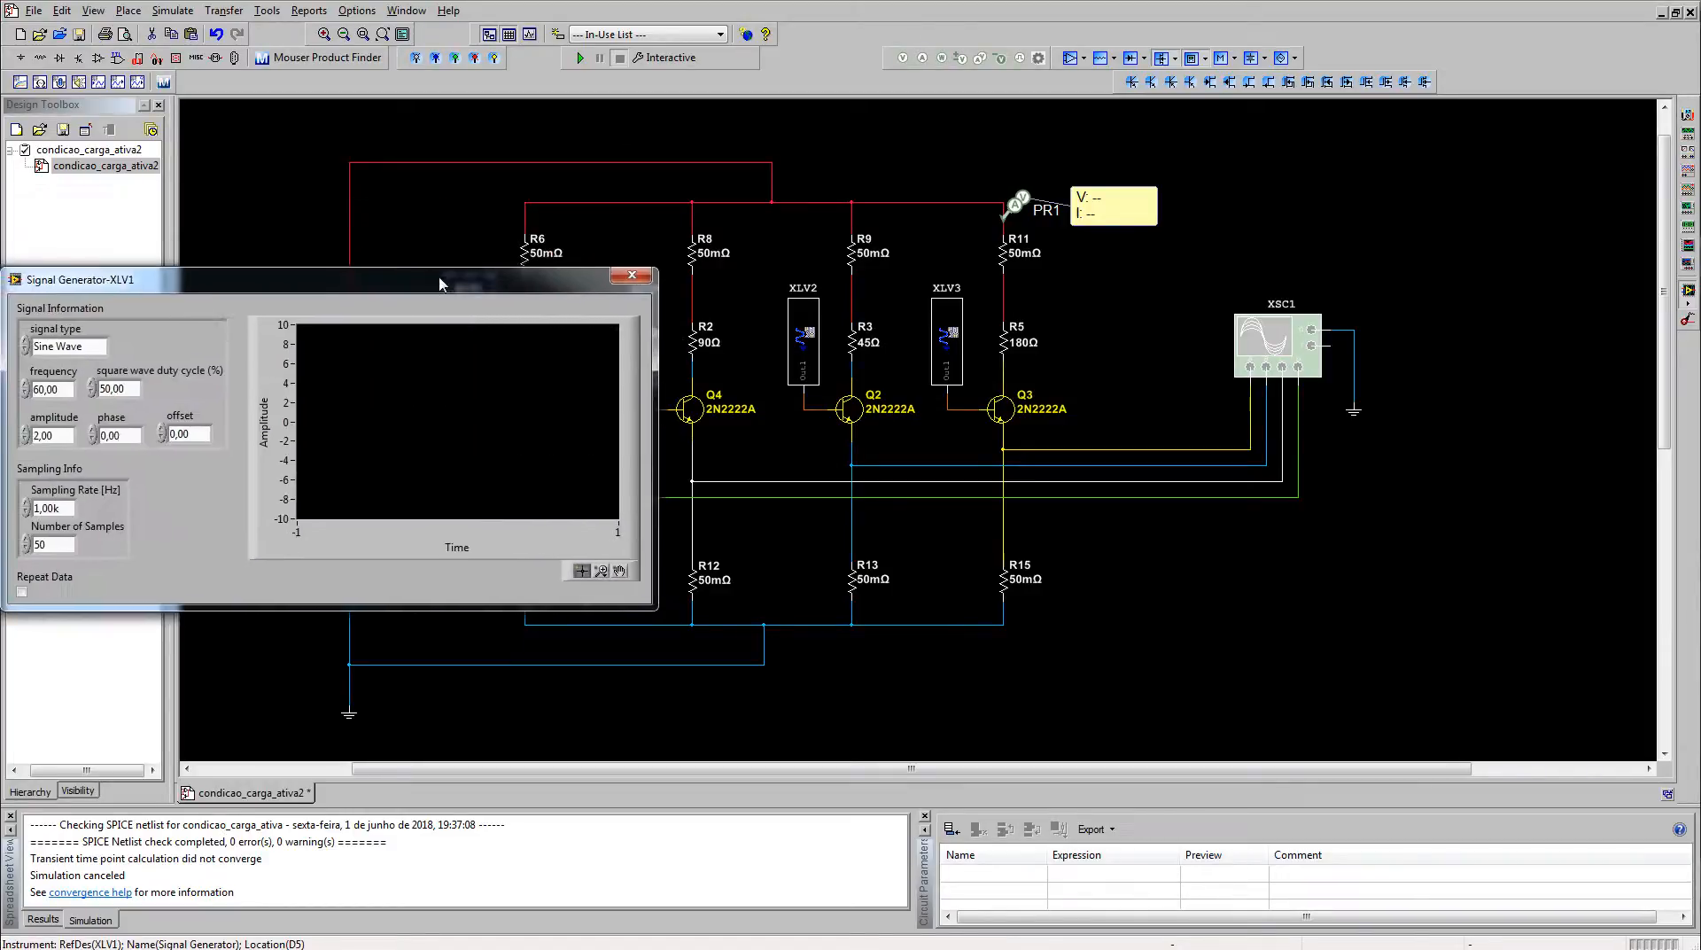
left_click(638, 274)
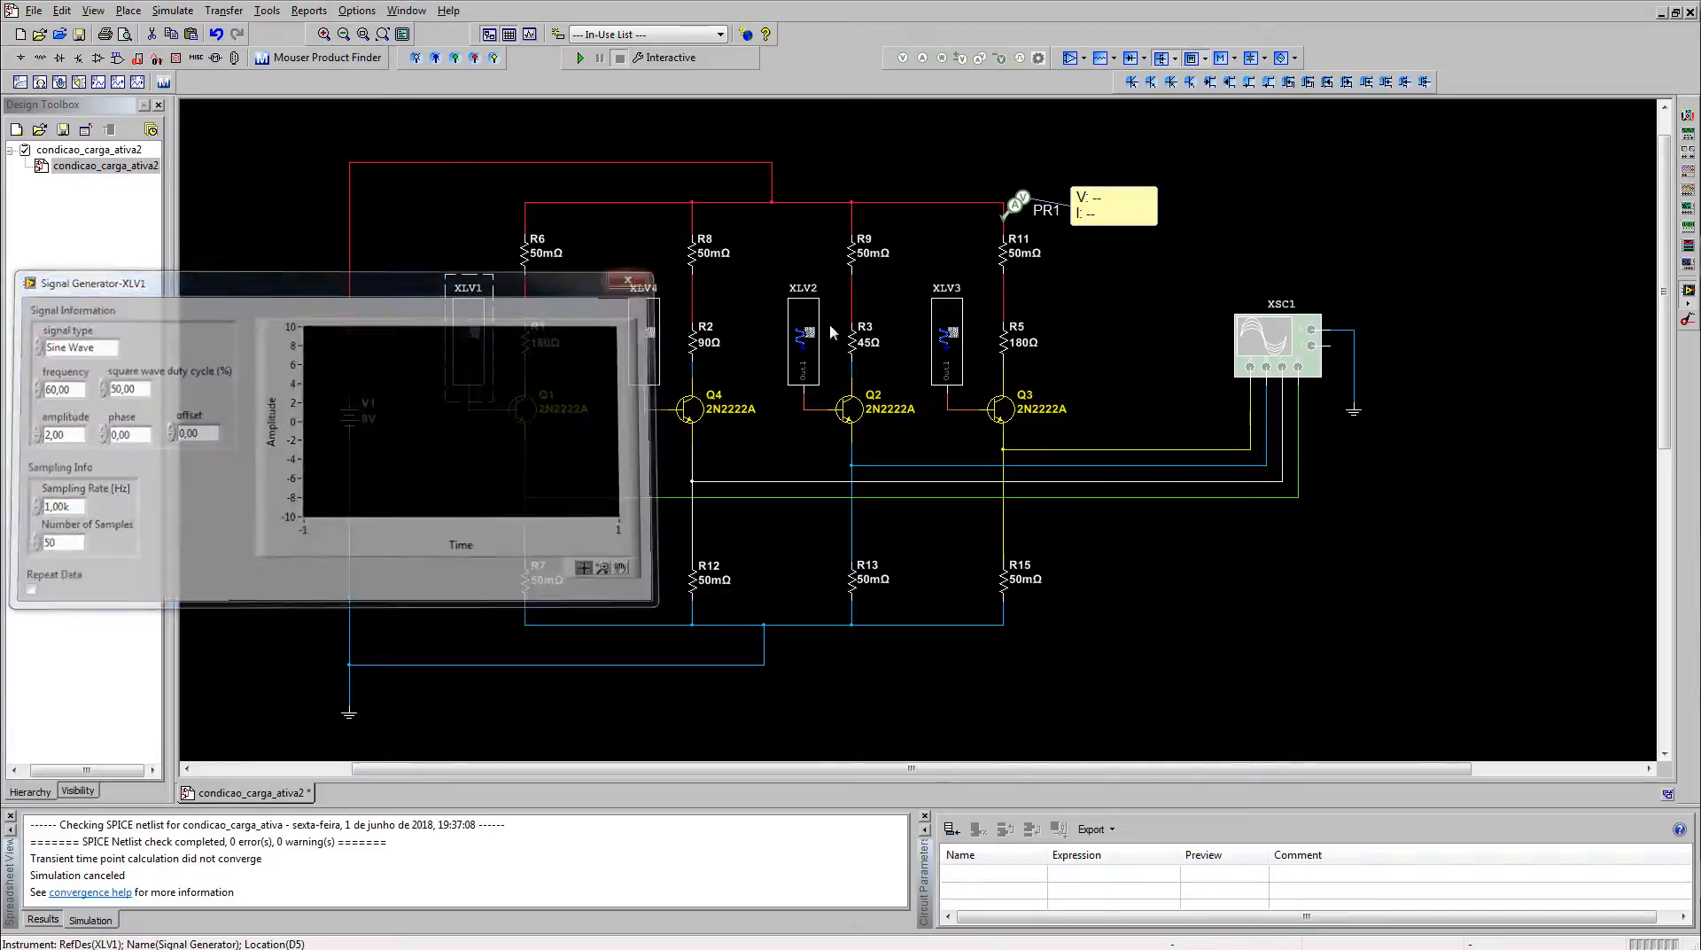
double_click(947, 345)
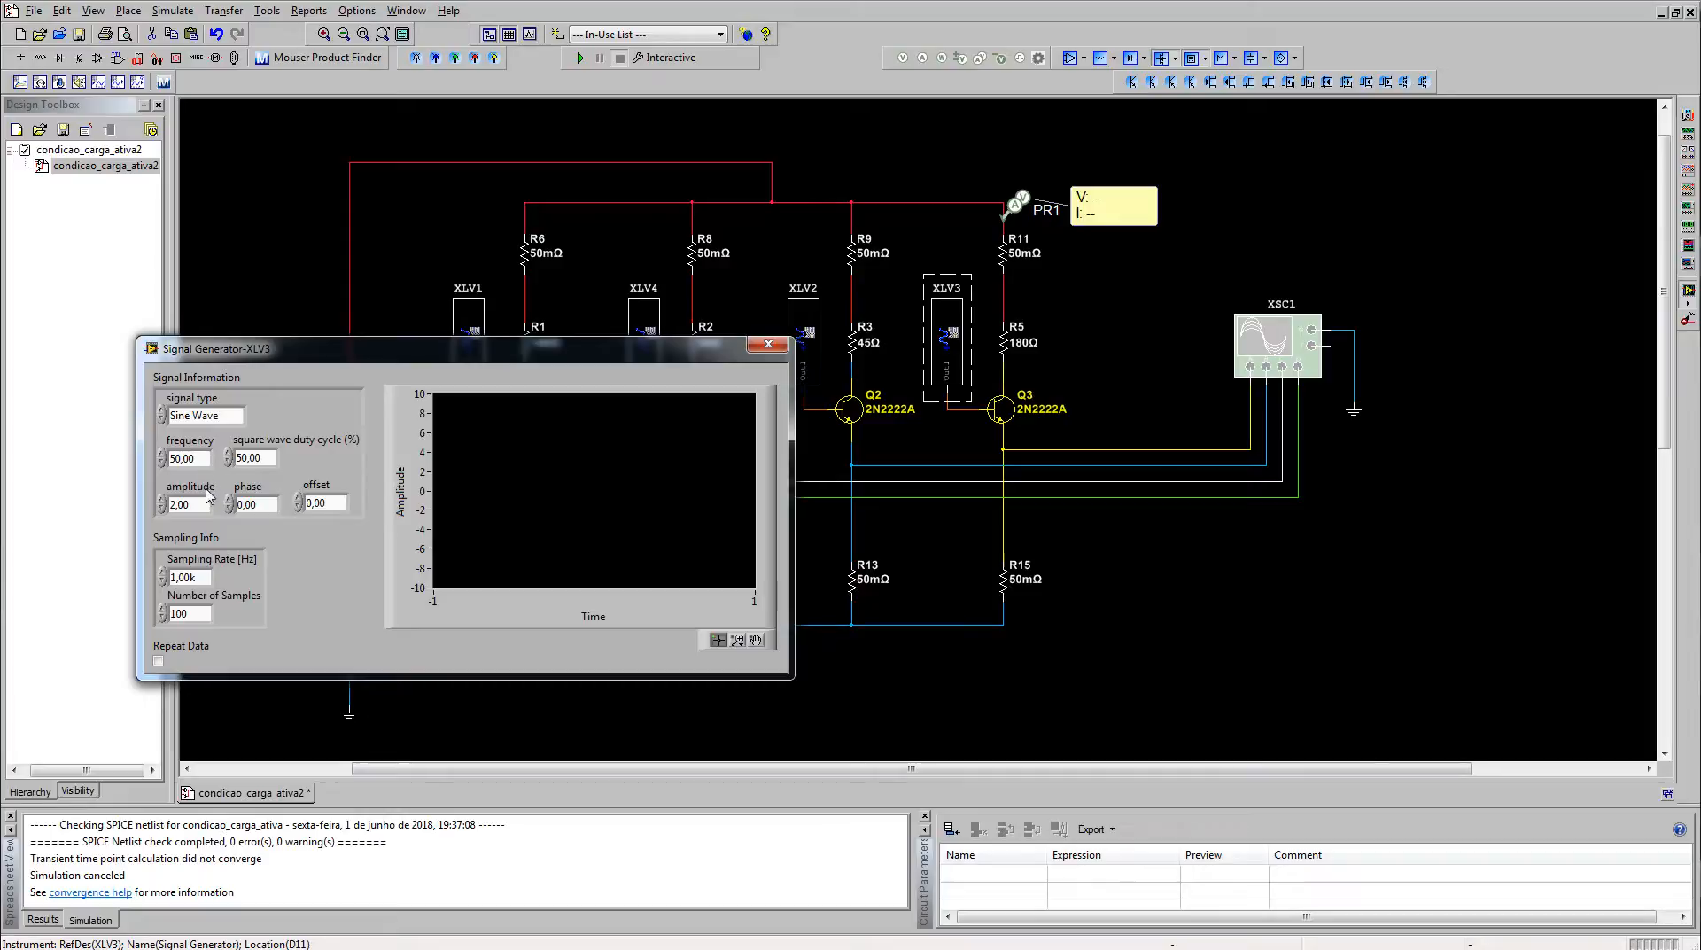
left_click(808, 346)
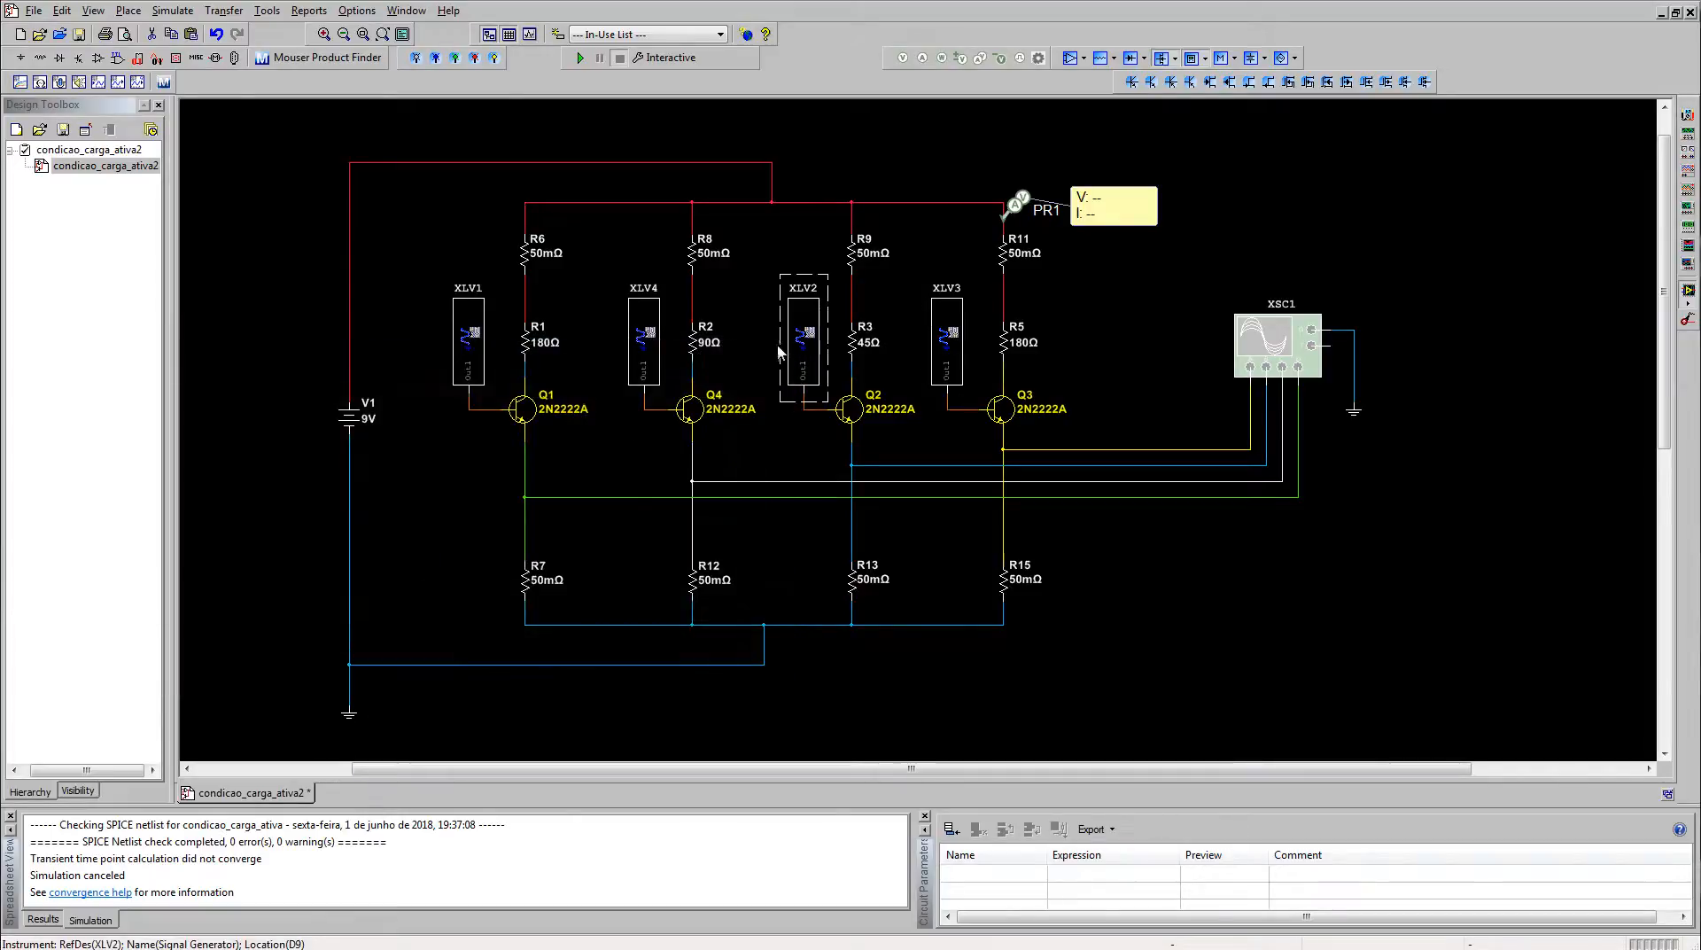
double_click(800, 338)
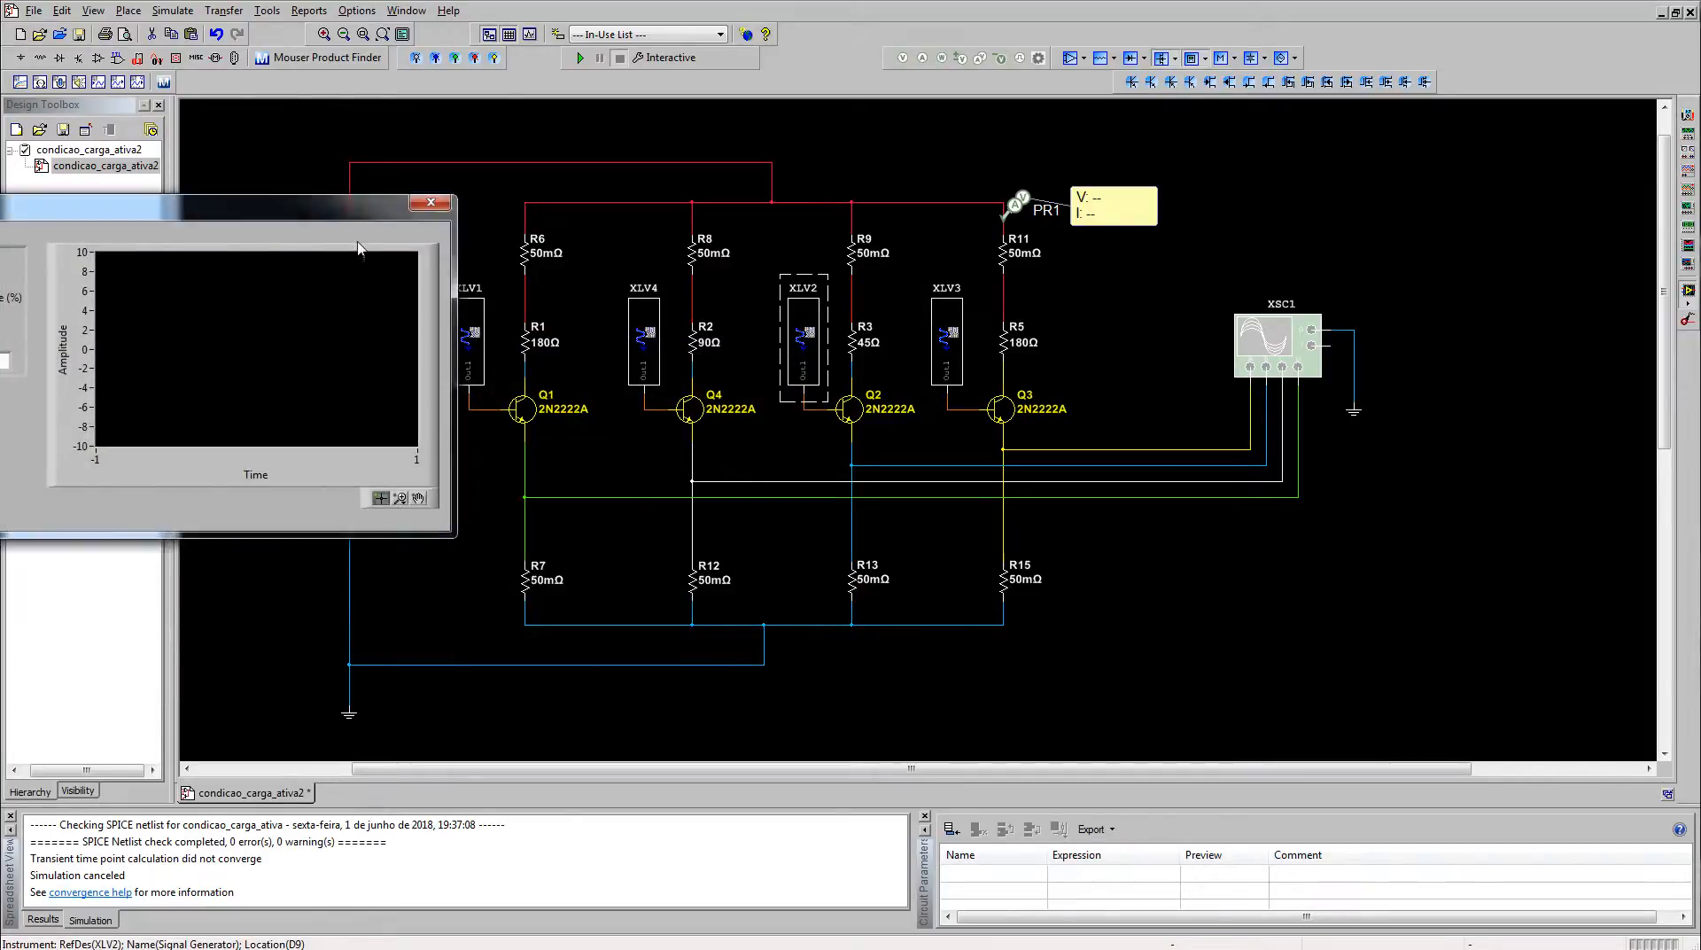
left_click(848, 324)
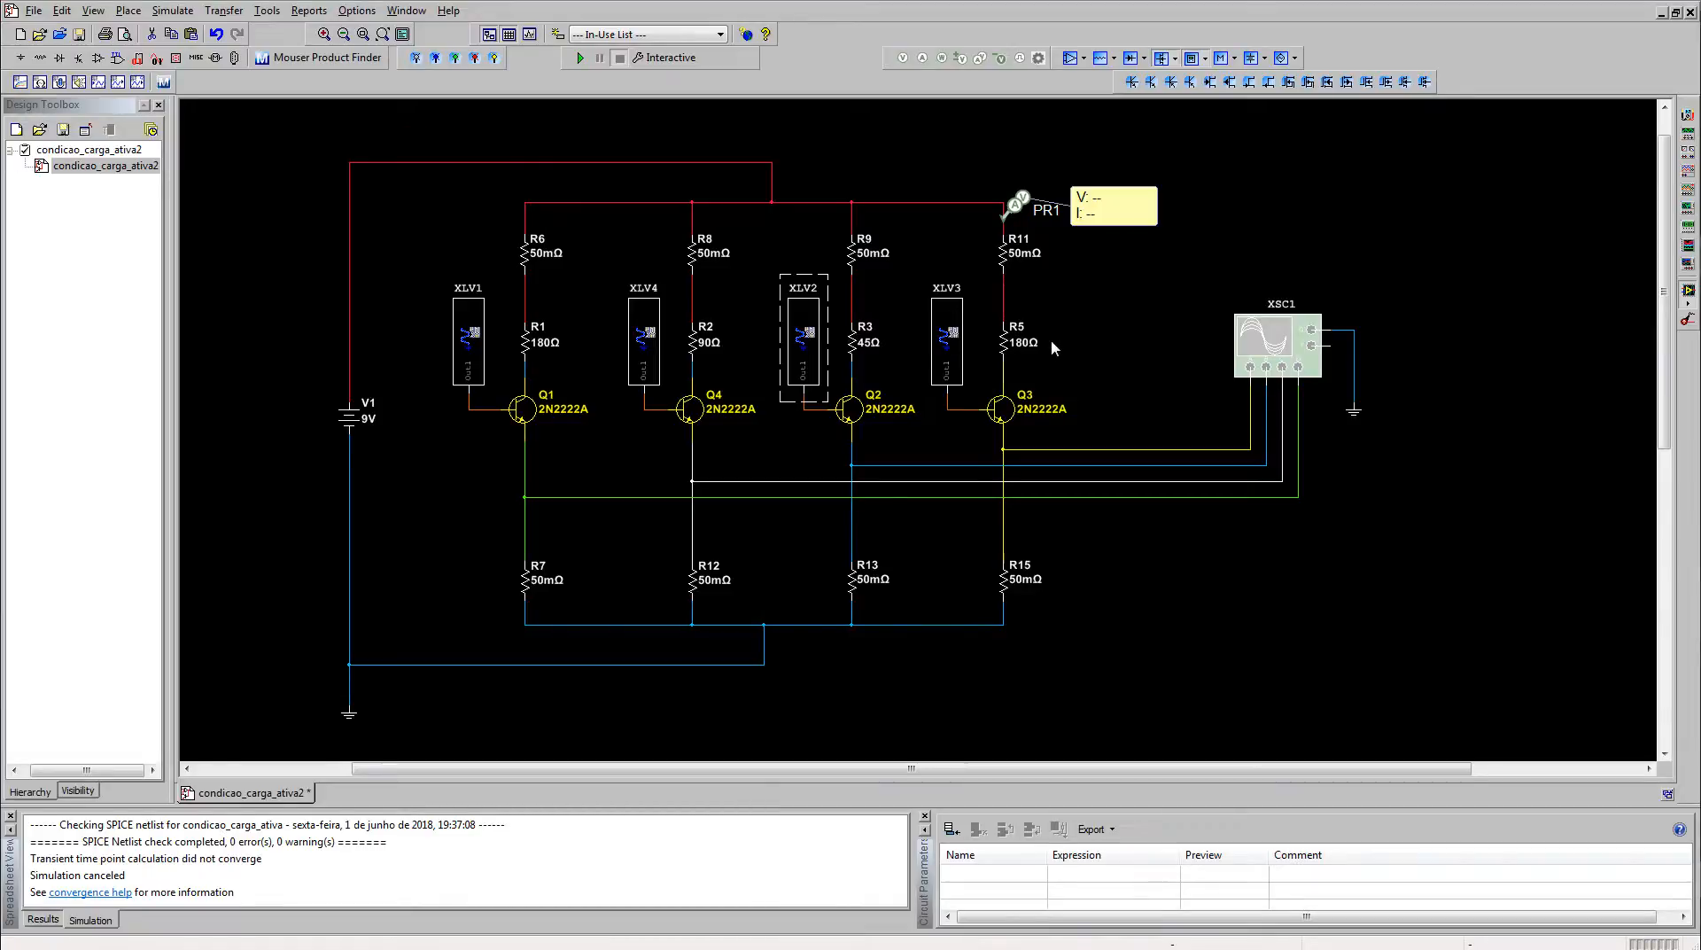
double_click(643, 340)
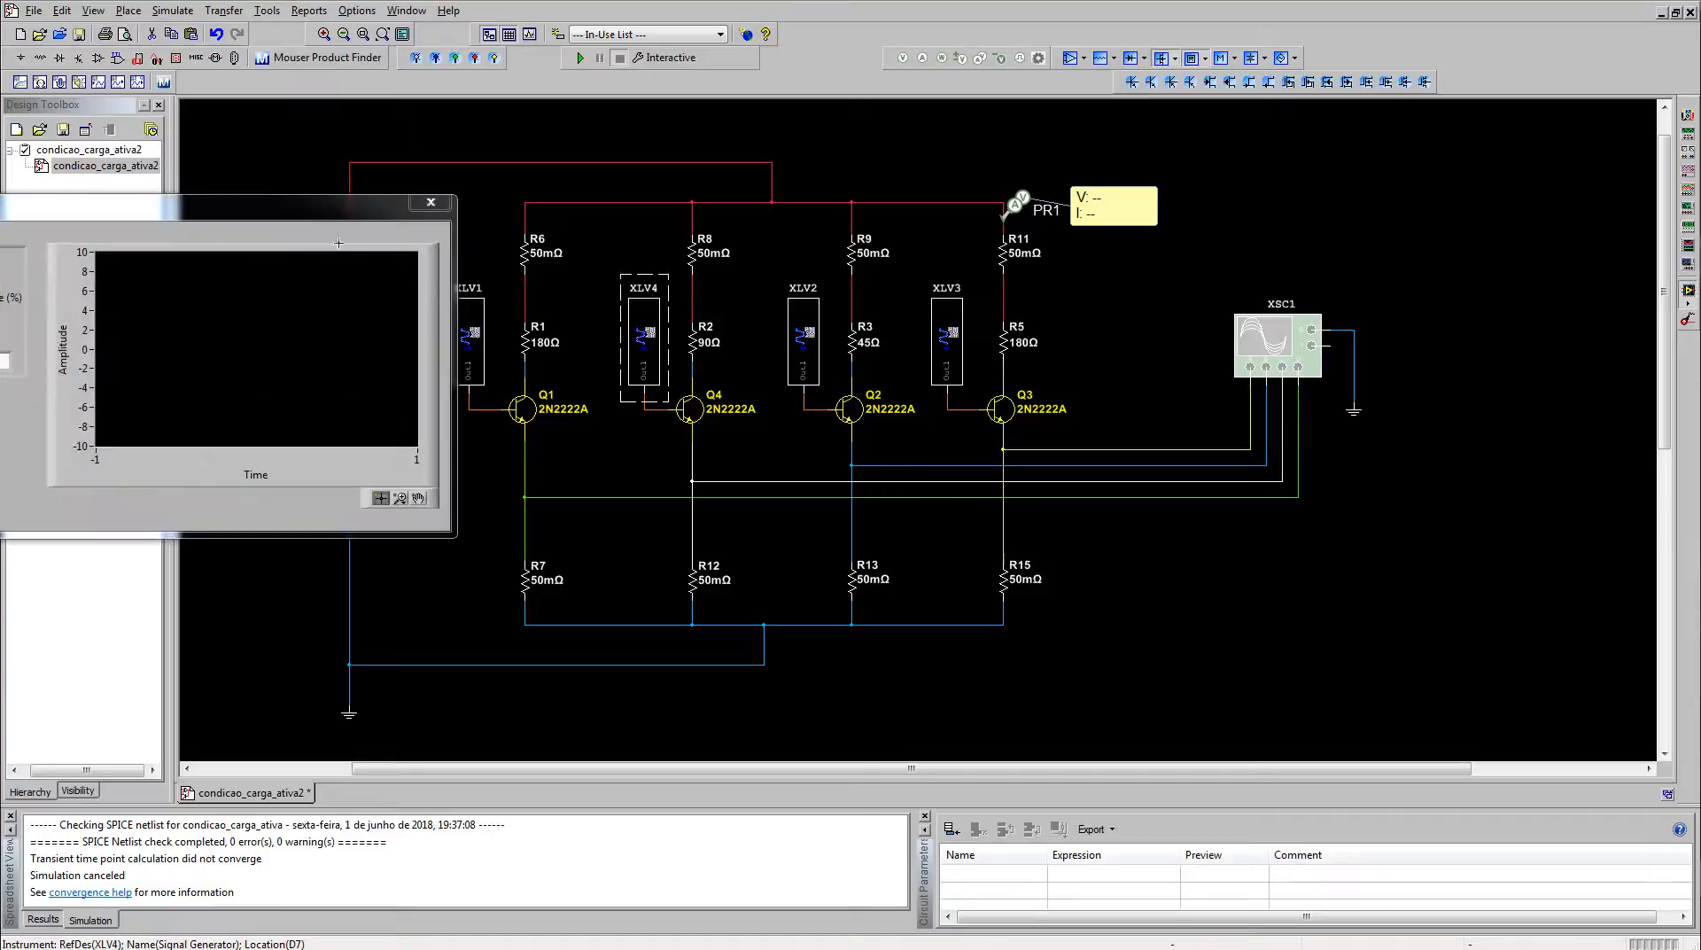
left_click_drag(306, 209, 581, 249)
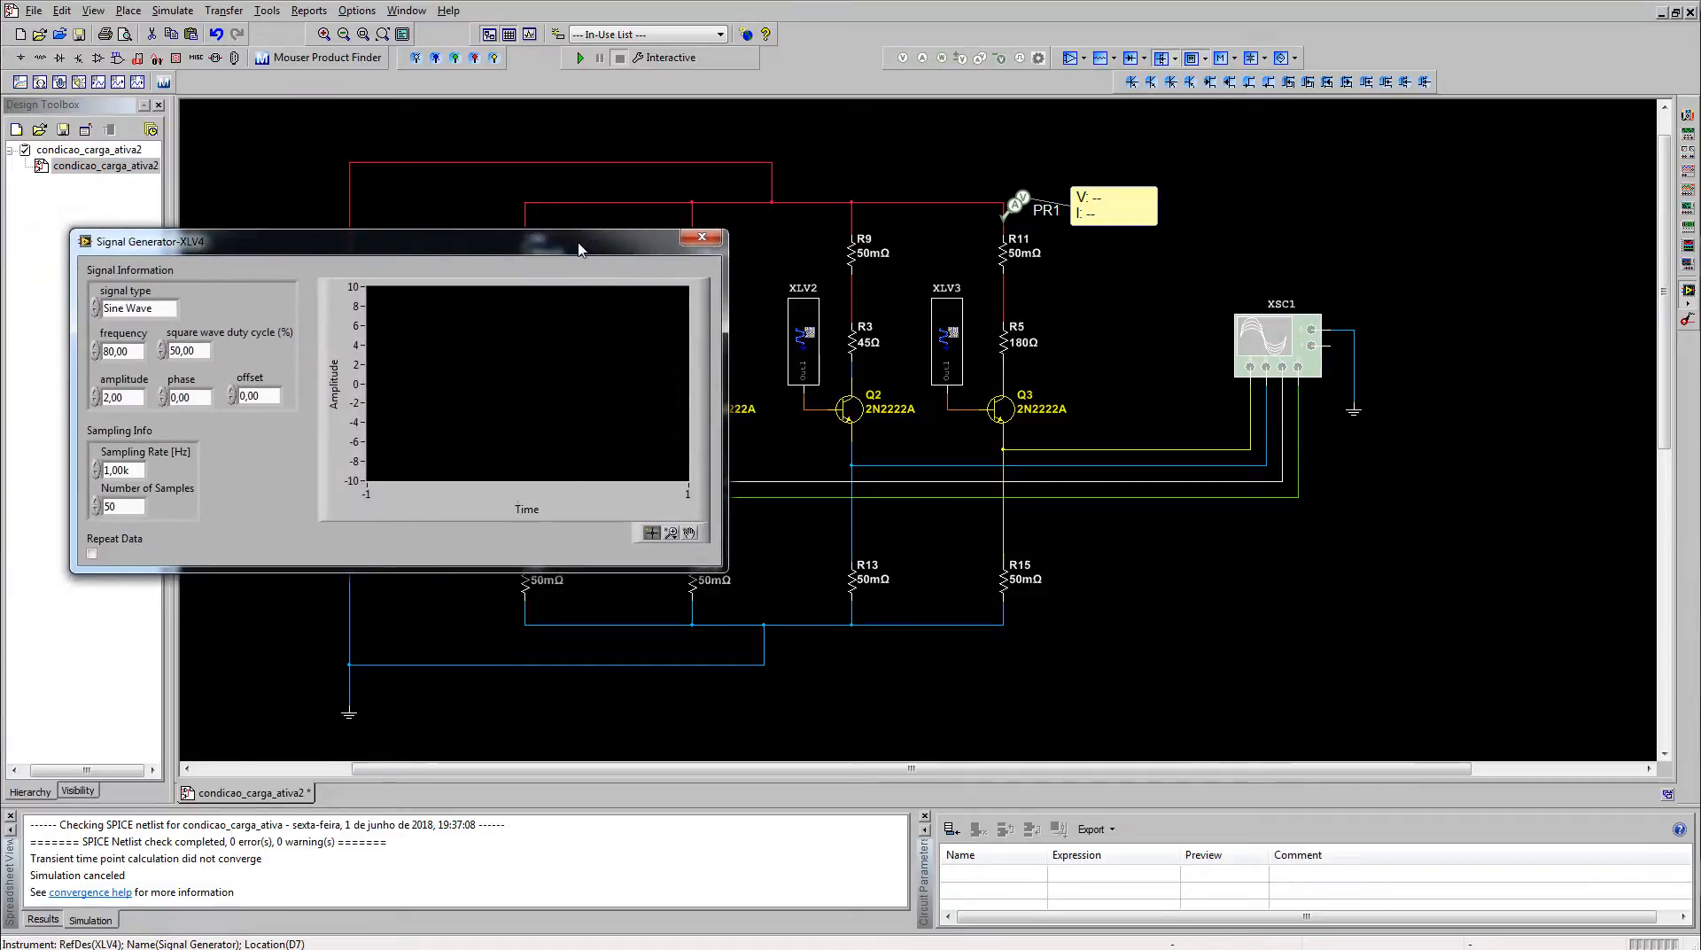
left_click(702, 236)
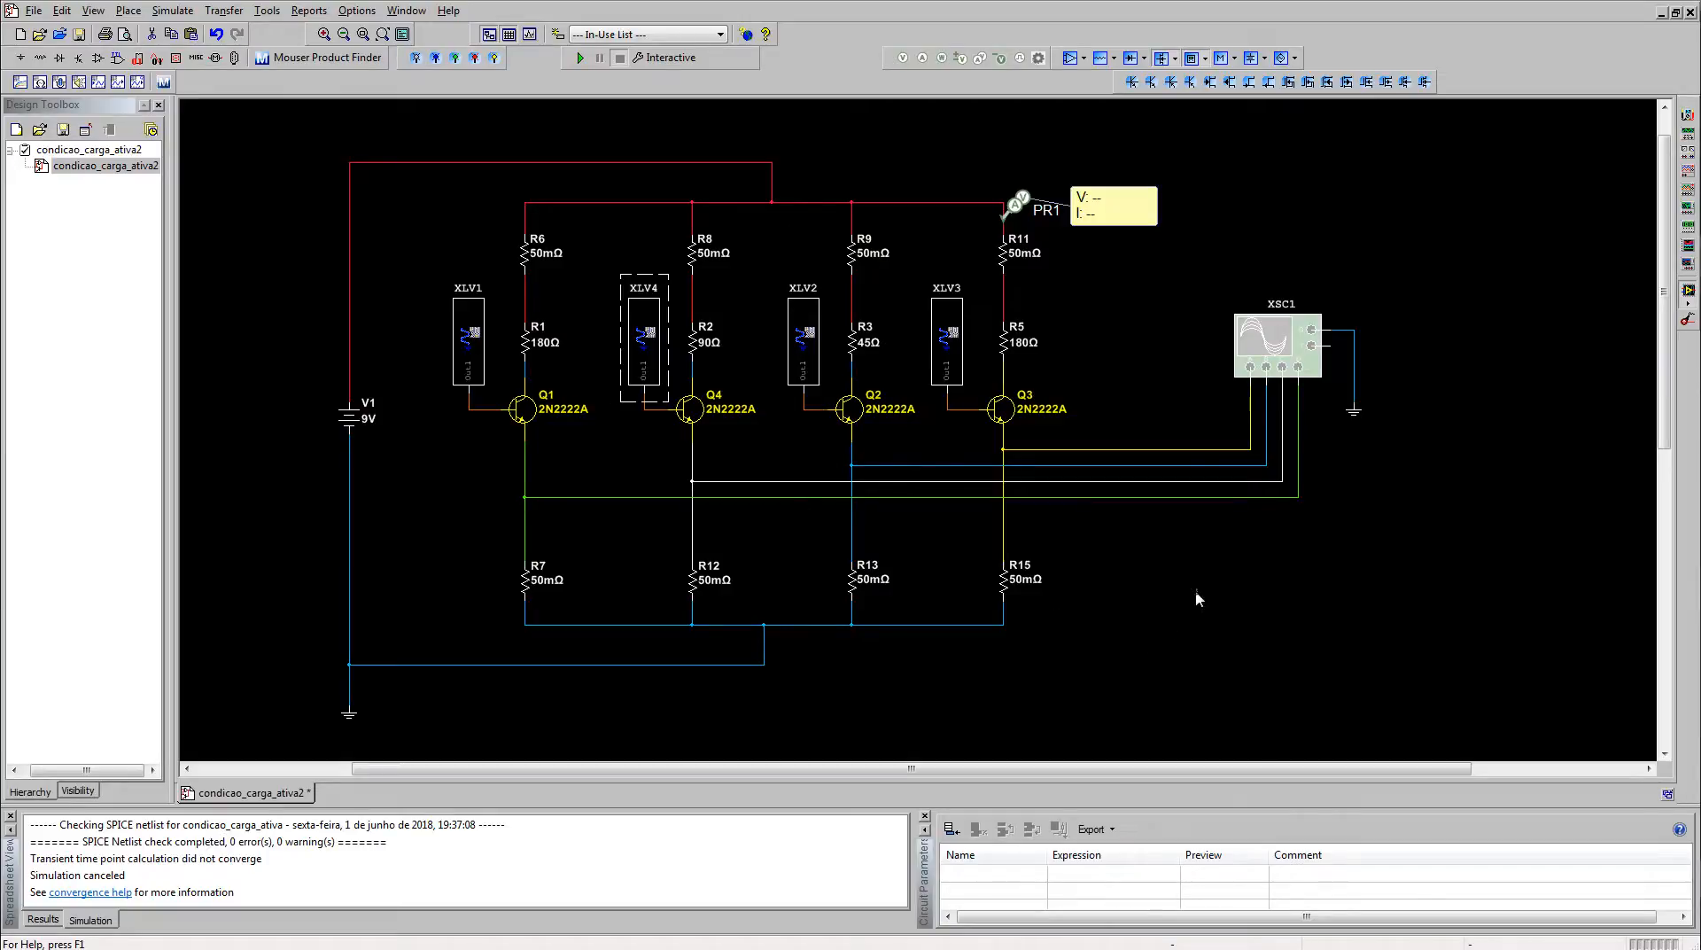
Step: Run and pause the simulation with the XSC1 oscilloscope display open, and review the traces from the beginning of the recording
left_click_drag(1196, 599, 1131, 590)
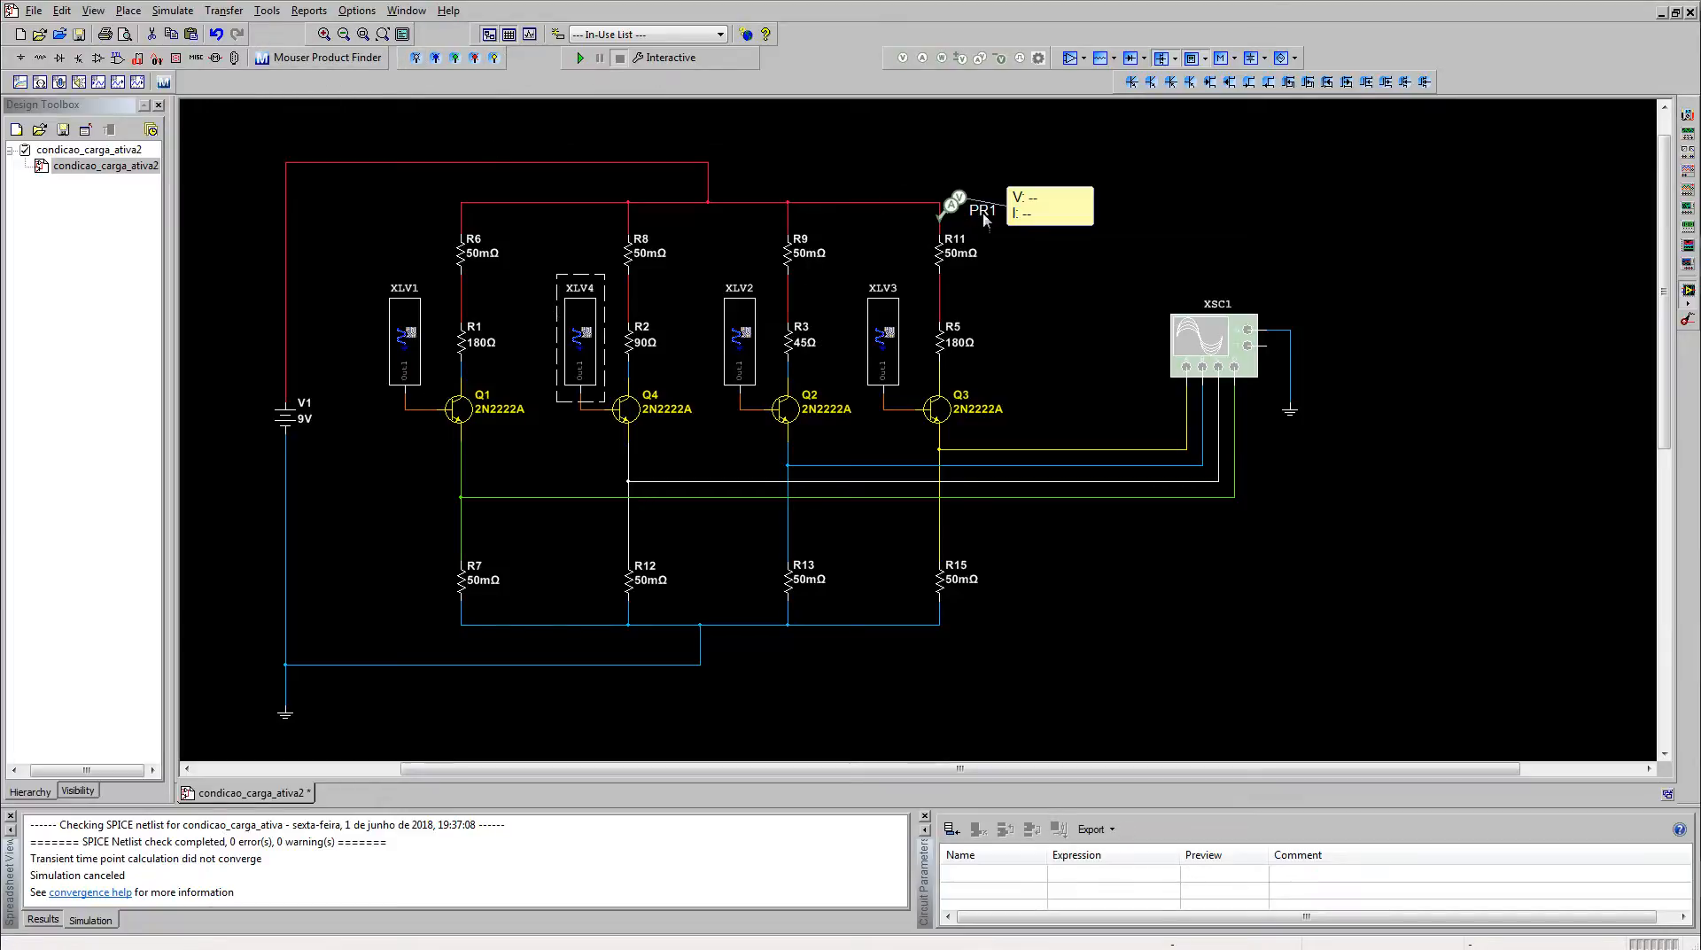
left_click(581, 57)
double_click(1196, 346)
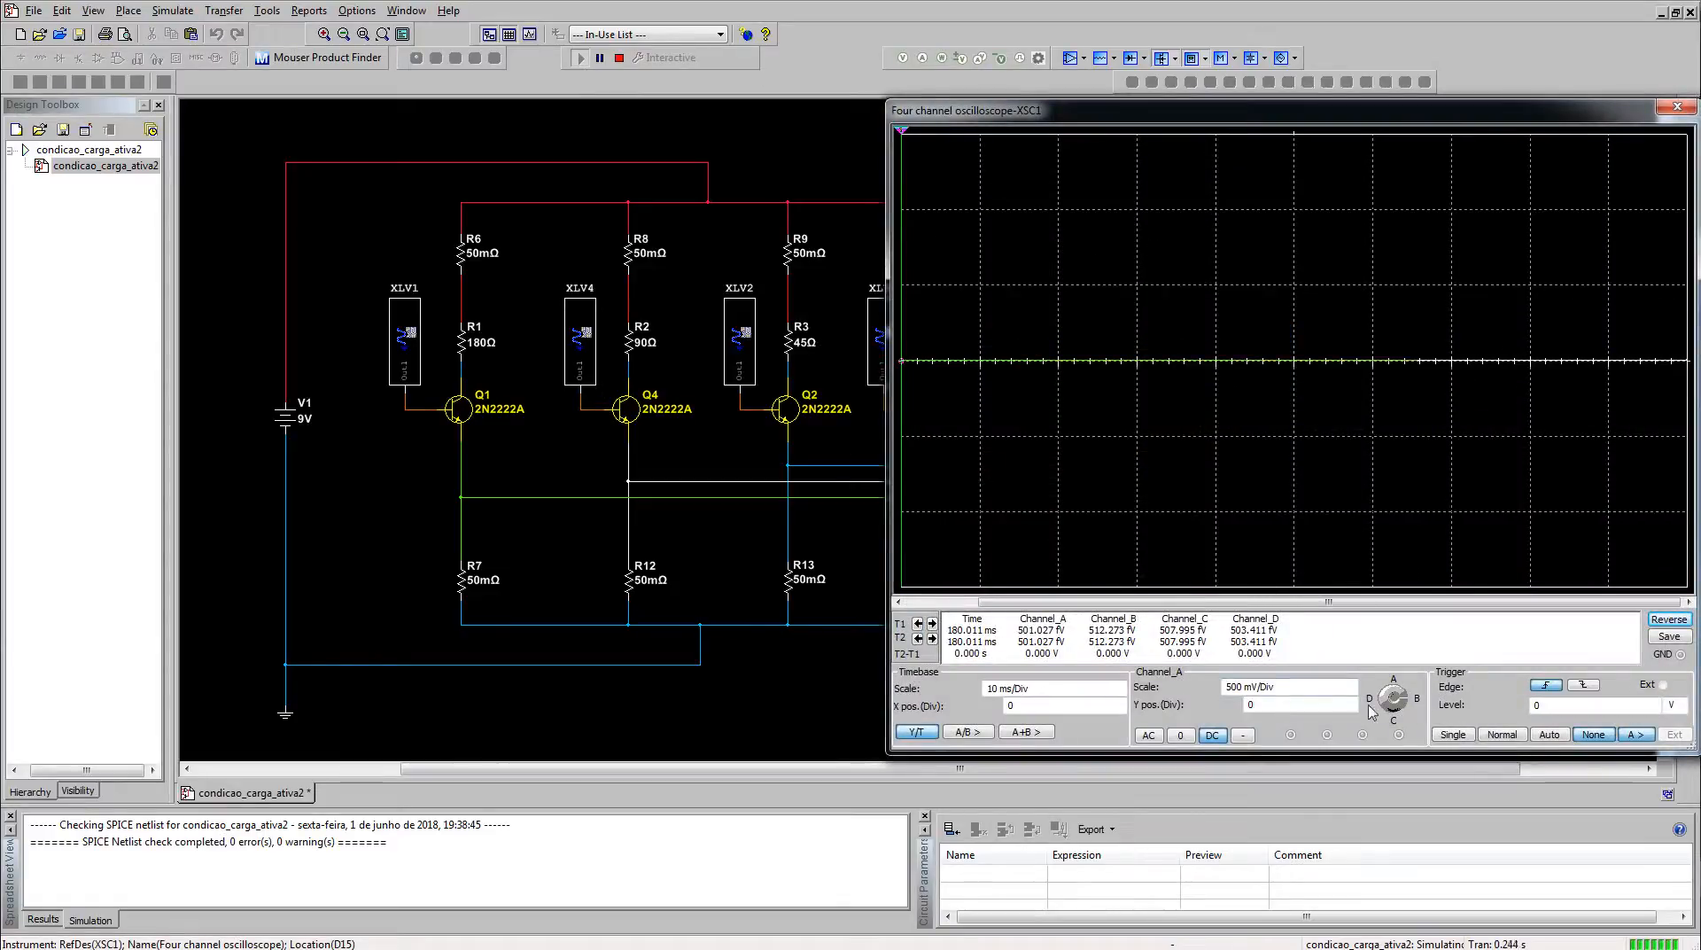
left_click(600, 58)
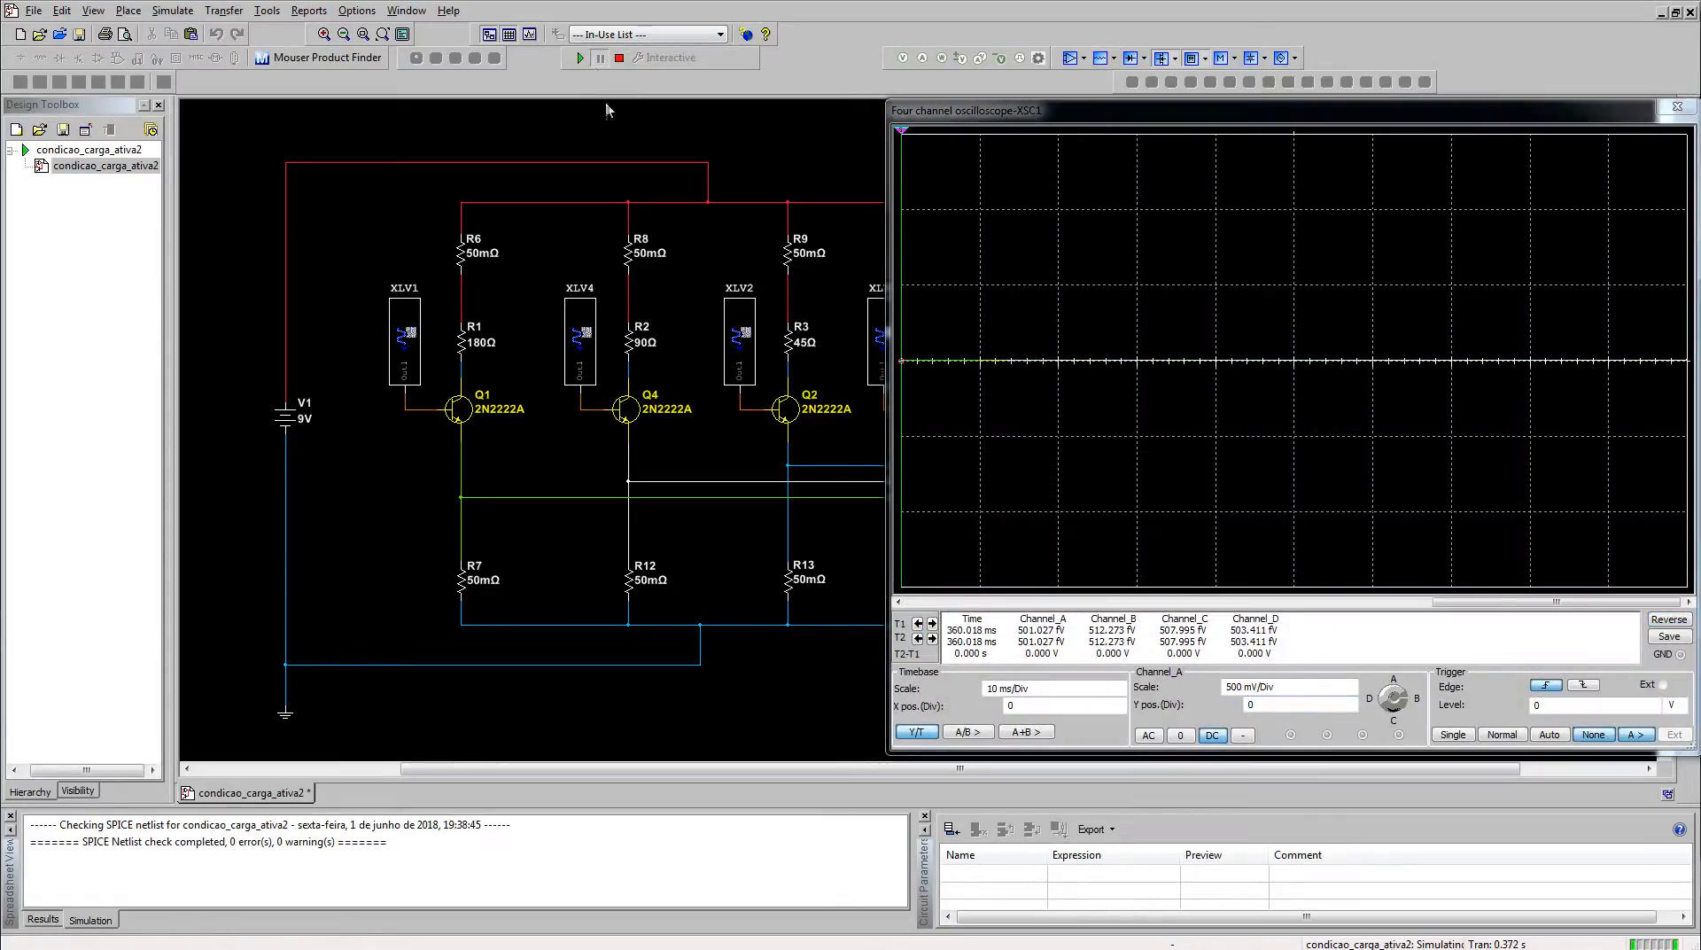
left_click_drag(1470, 602, 946, 603)
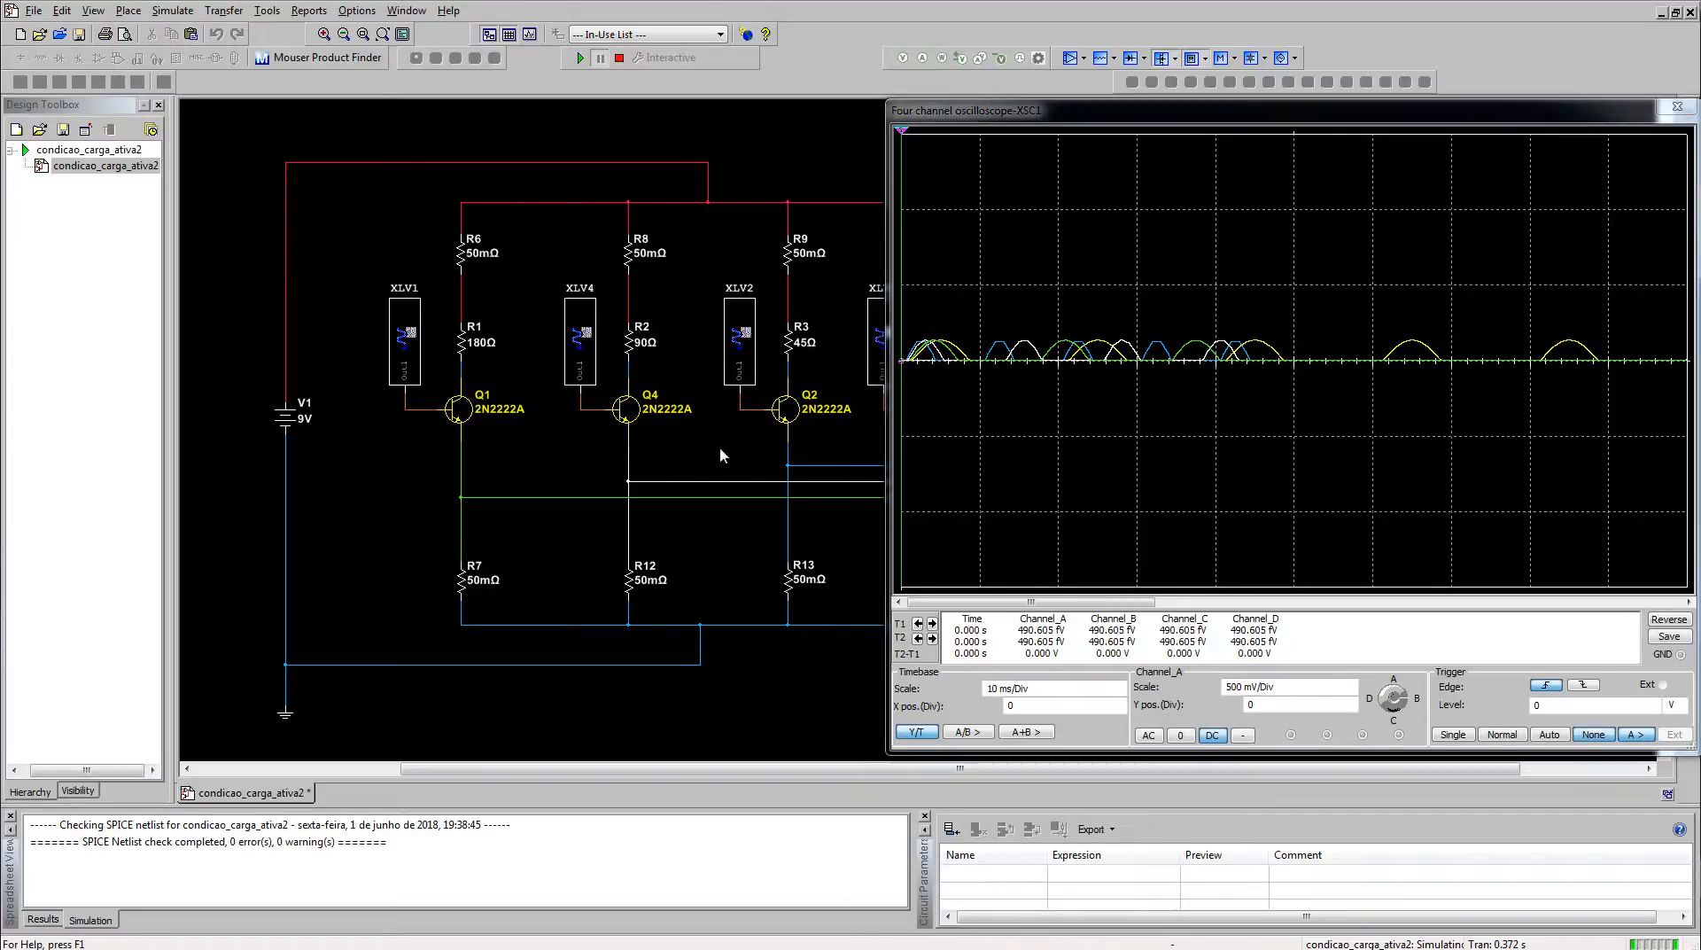
Step: Compare the parallel-branch schematic with the daisyChaim_Y.jpg cable photo
left_click(1676, 107)
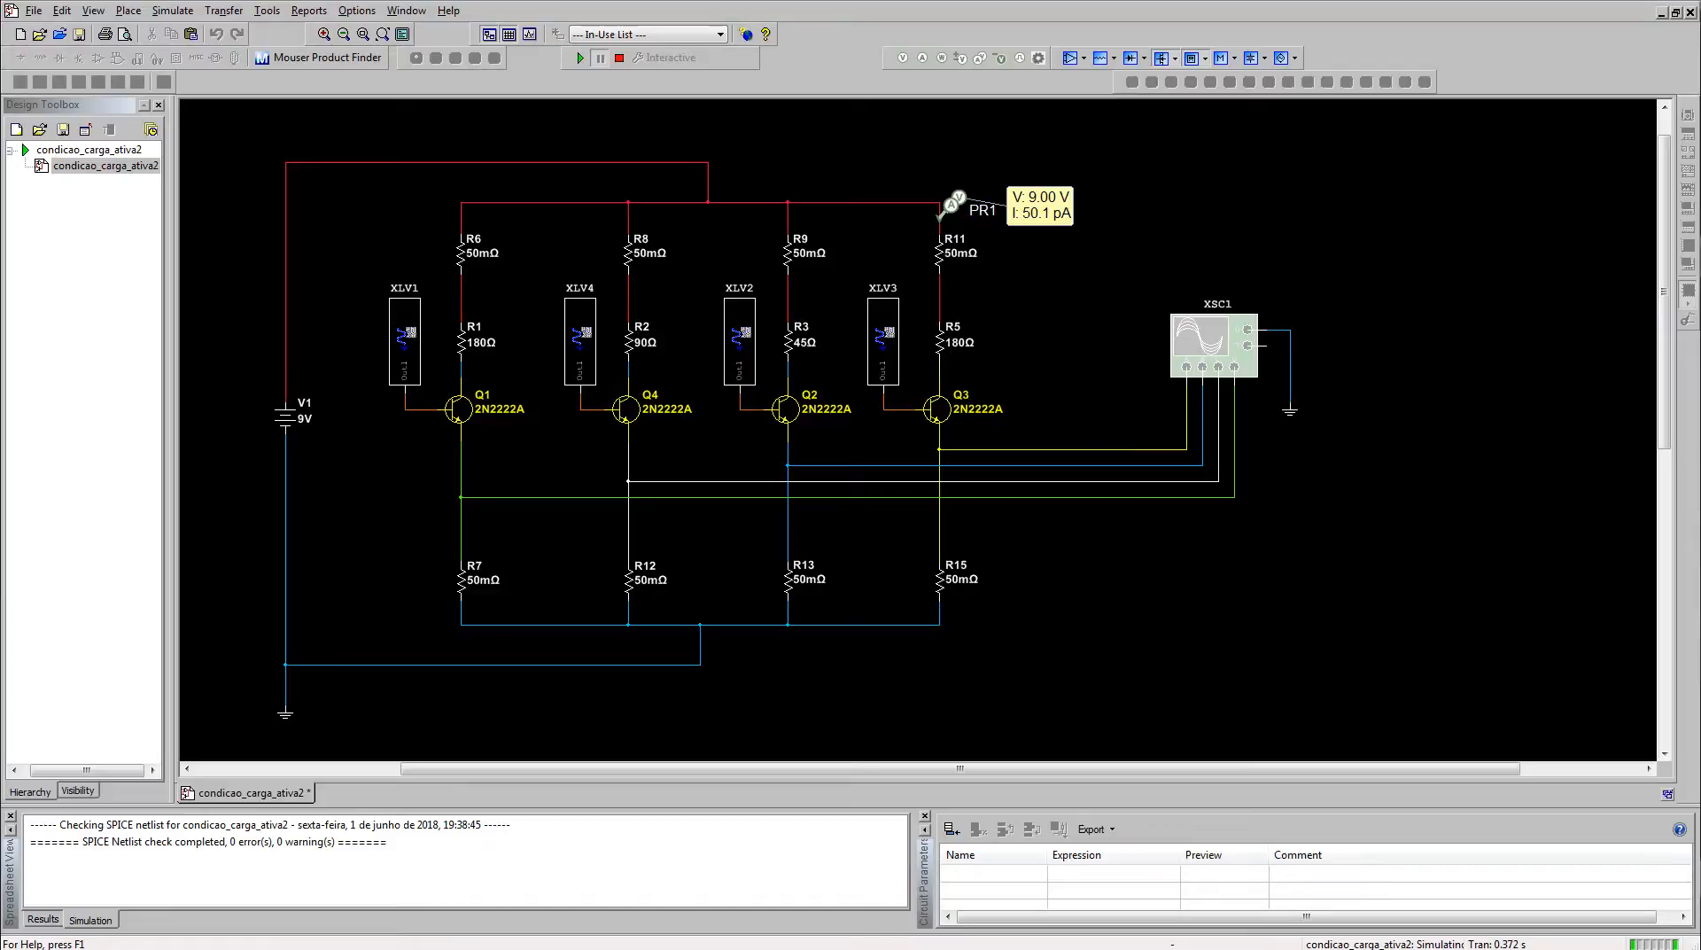
key("alt+Tab")
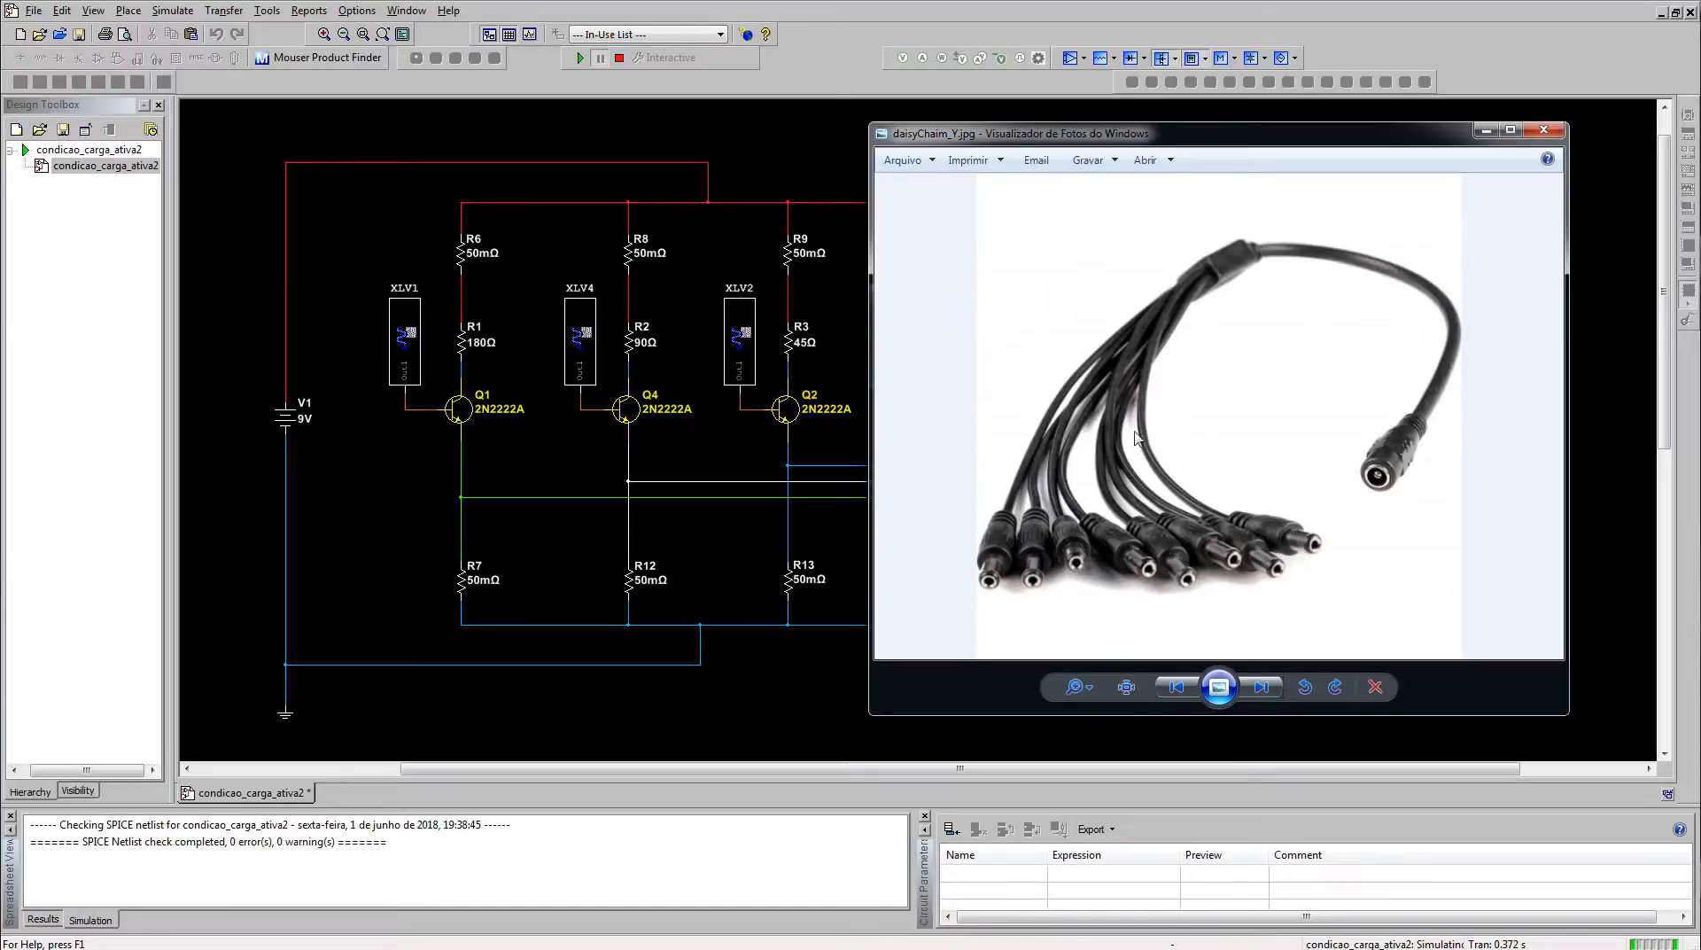
left_click(802, 84)
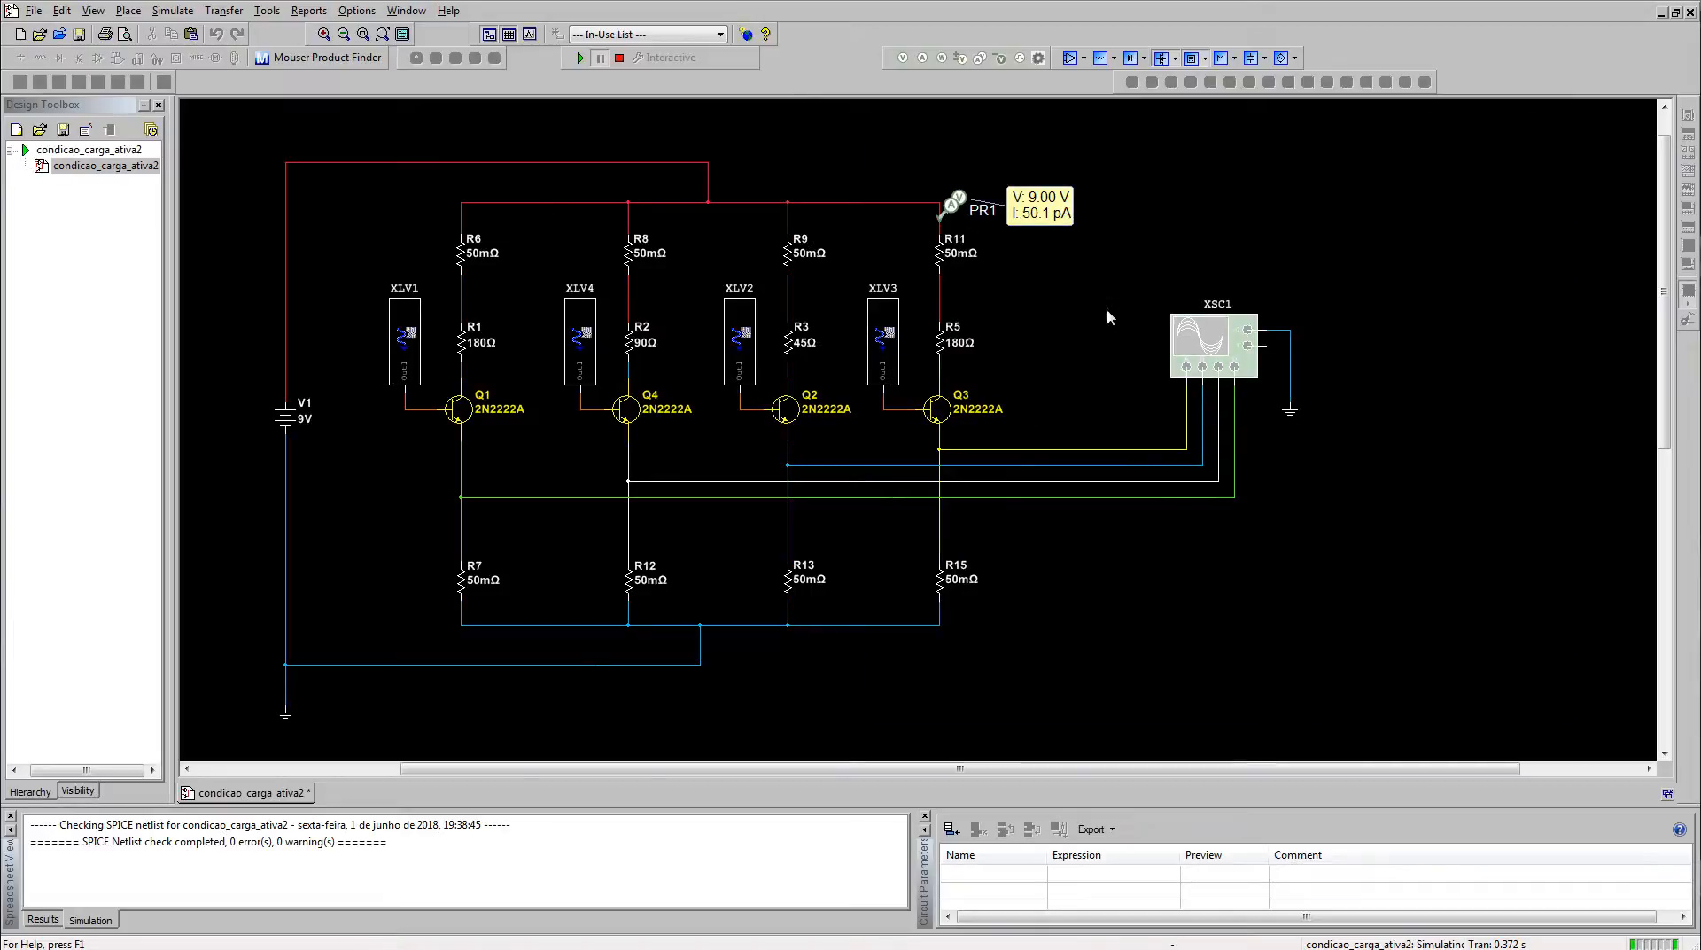
Step: Reopen the XSC1 oscilloscope display and check the vertical scale of each channel
left_click(1241, 357)
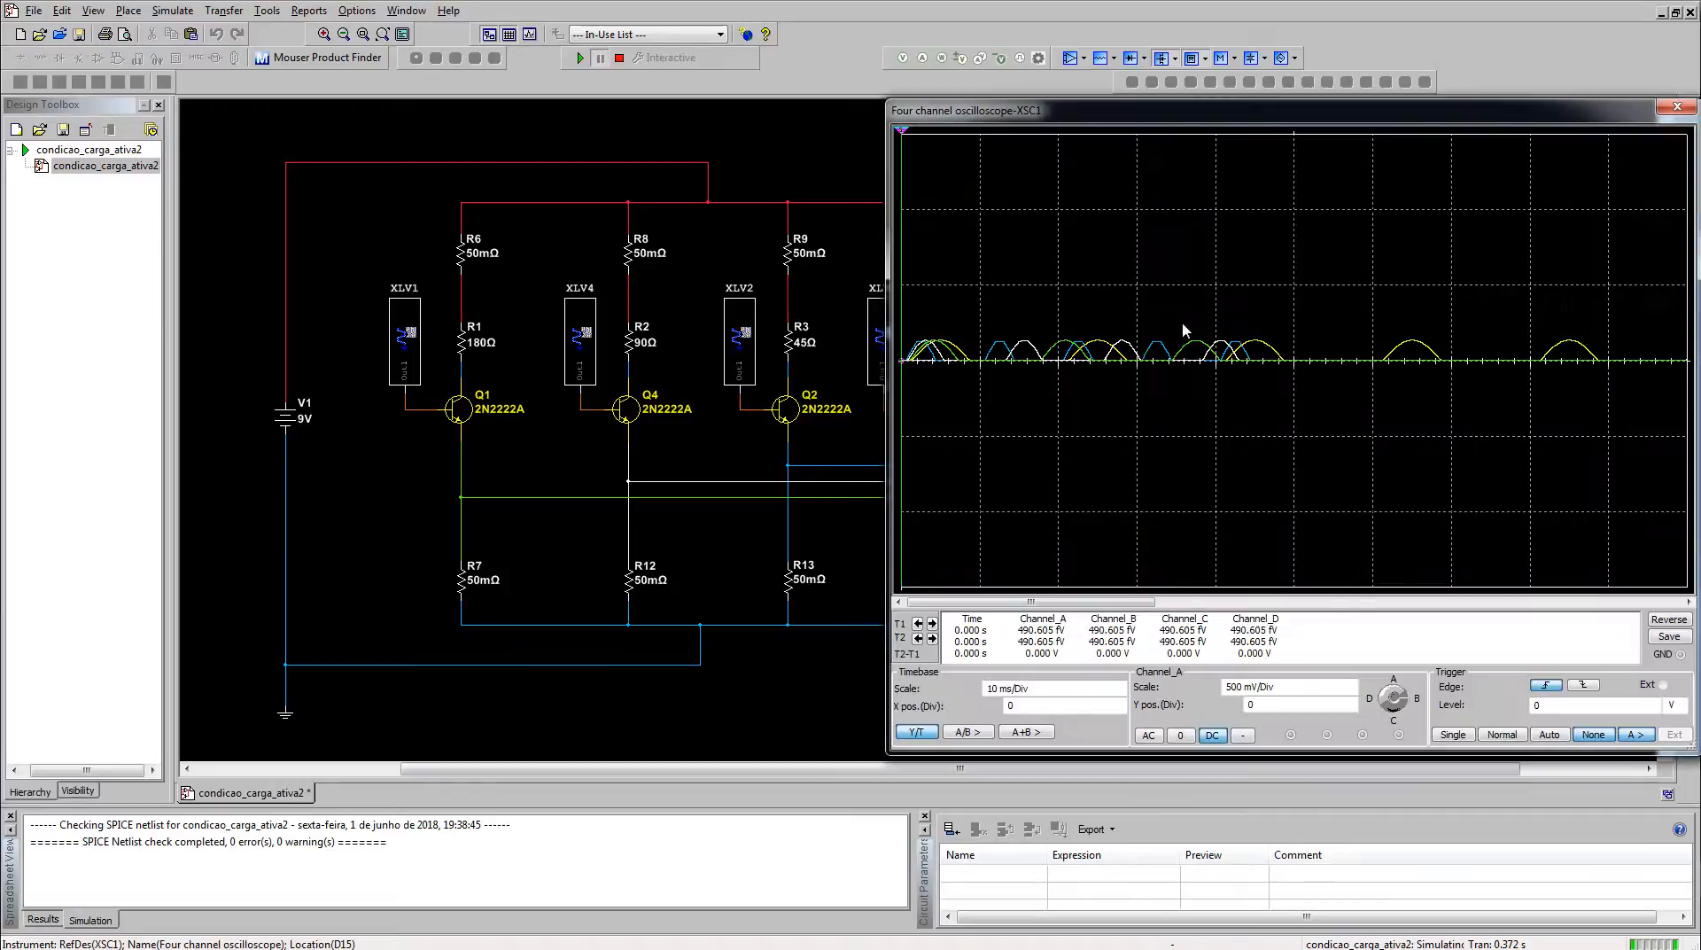
double_click(1205, 336)
left_click(1387, 713)
left_click(1393, 696)
left_click(1379, 701)
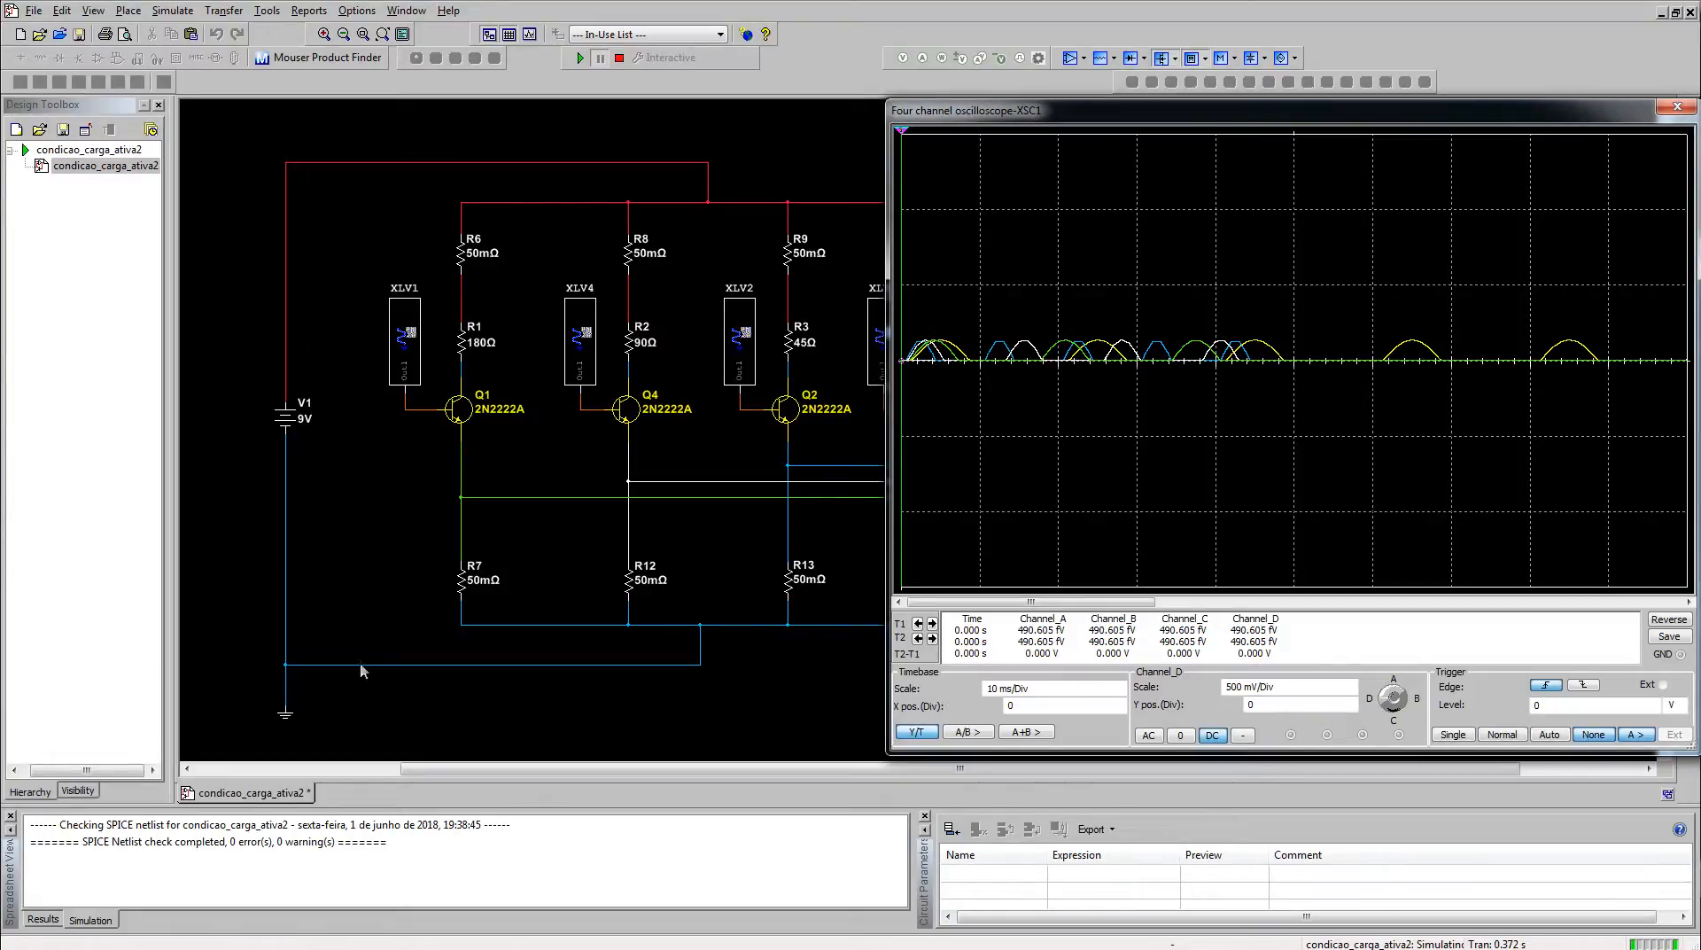
Step: Save the changes to condicao_carga_ativa2, return to condicao_carga_ativa and run its simulation
key("alt+F4")
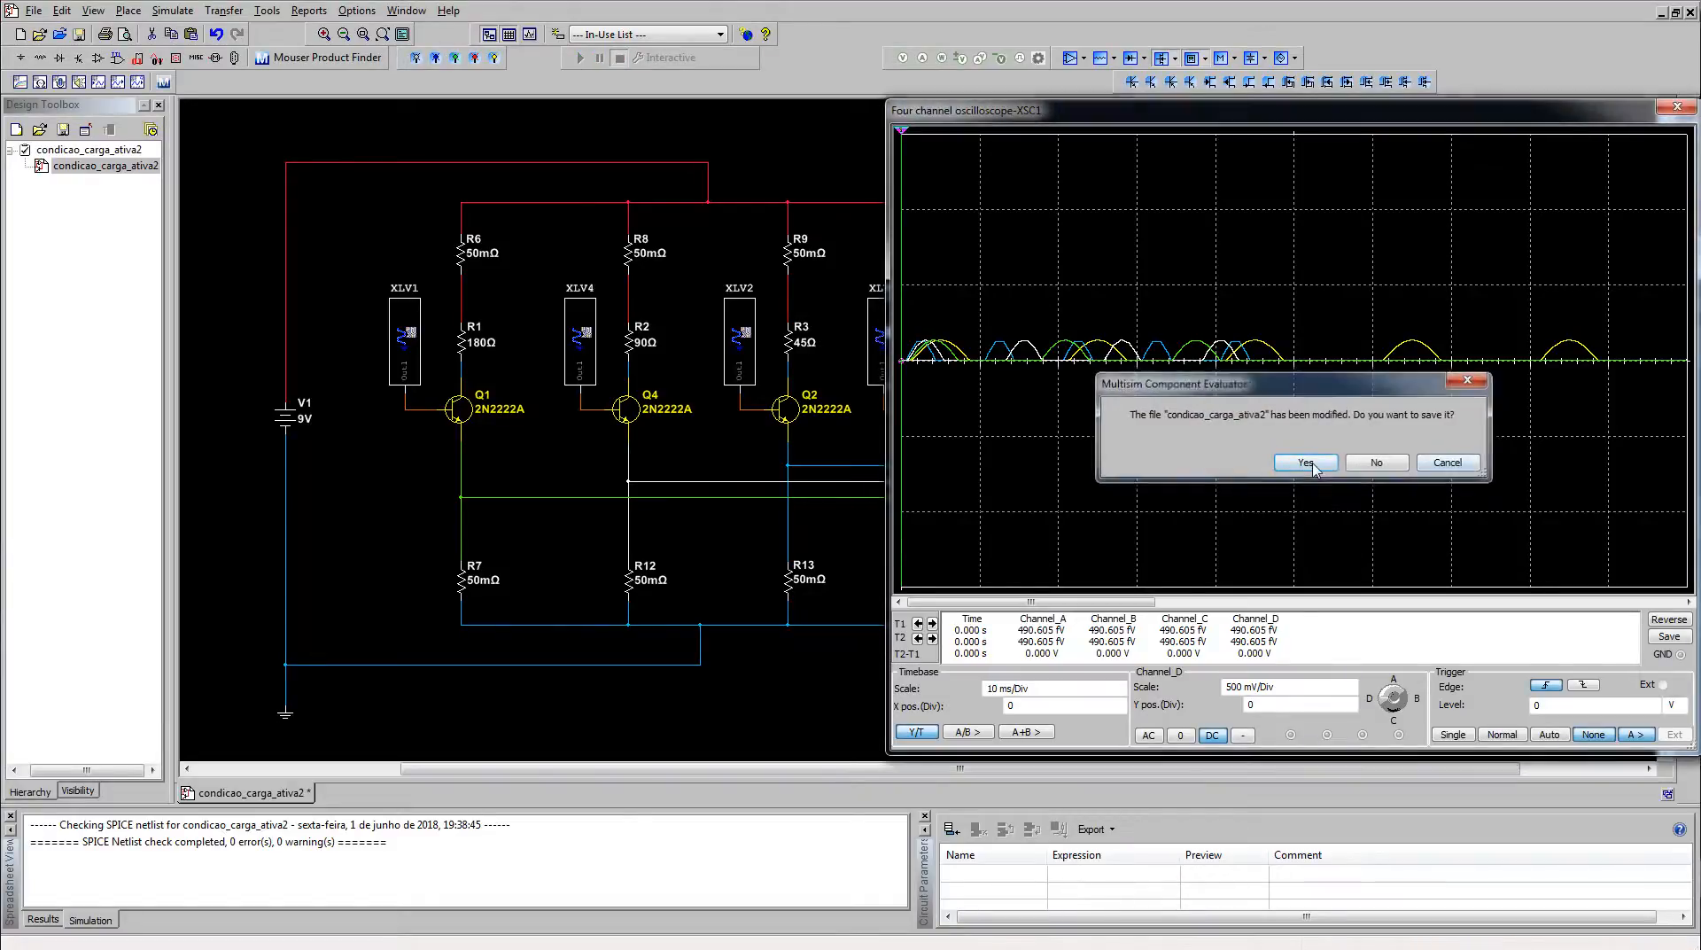
left_click(1306, 461)
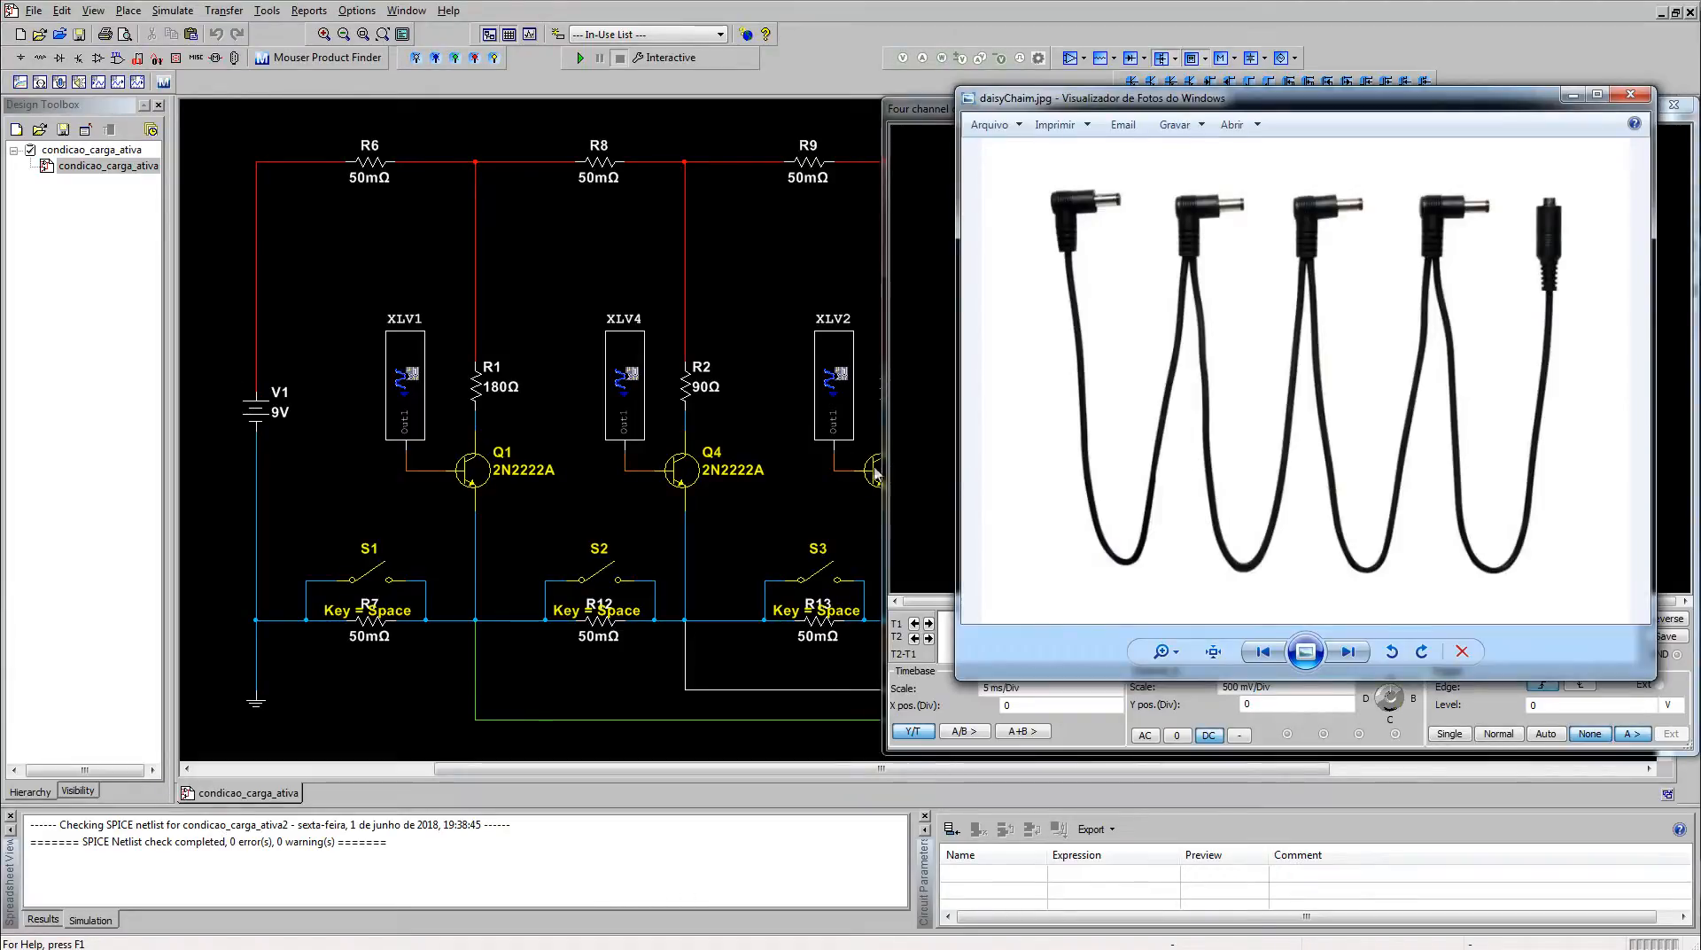
left_click(580, 58)
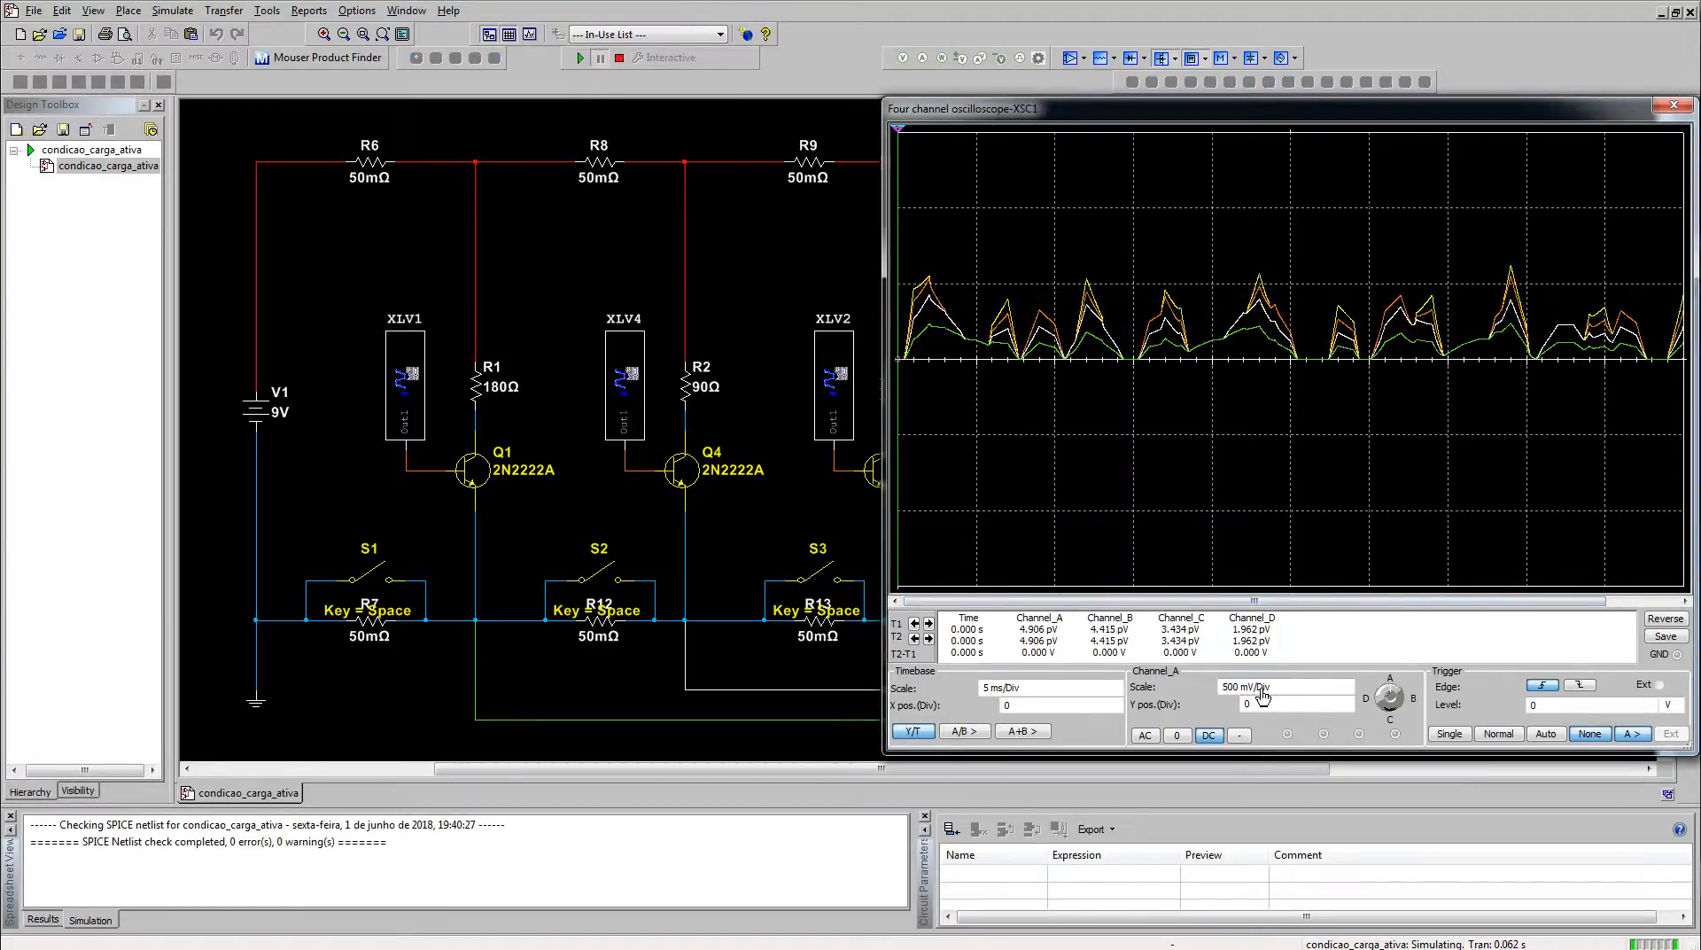
Step: Check the vertical scales of channels B, C and D on the daisy-chain circuit's oscilloscope
left_click(1406, 698)
left_click(1389, 708)
left_click(1379, 697)
left_click(751, 347)
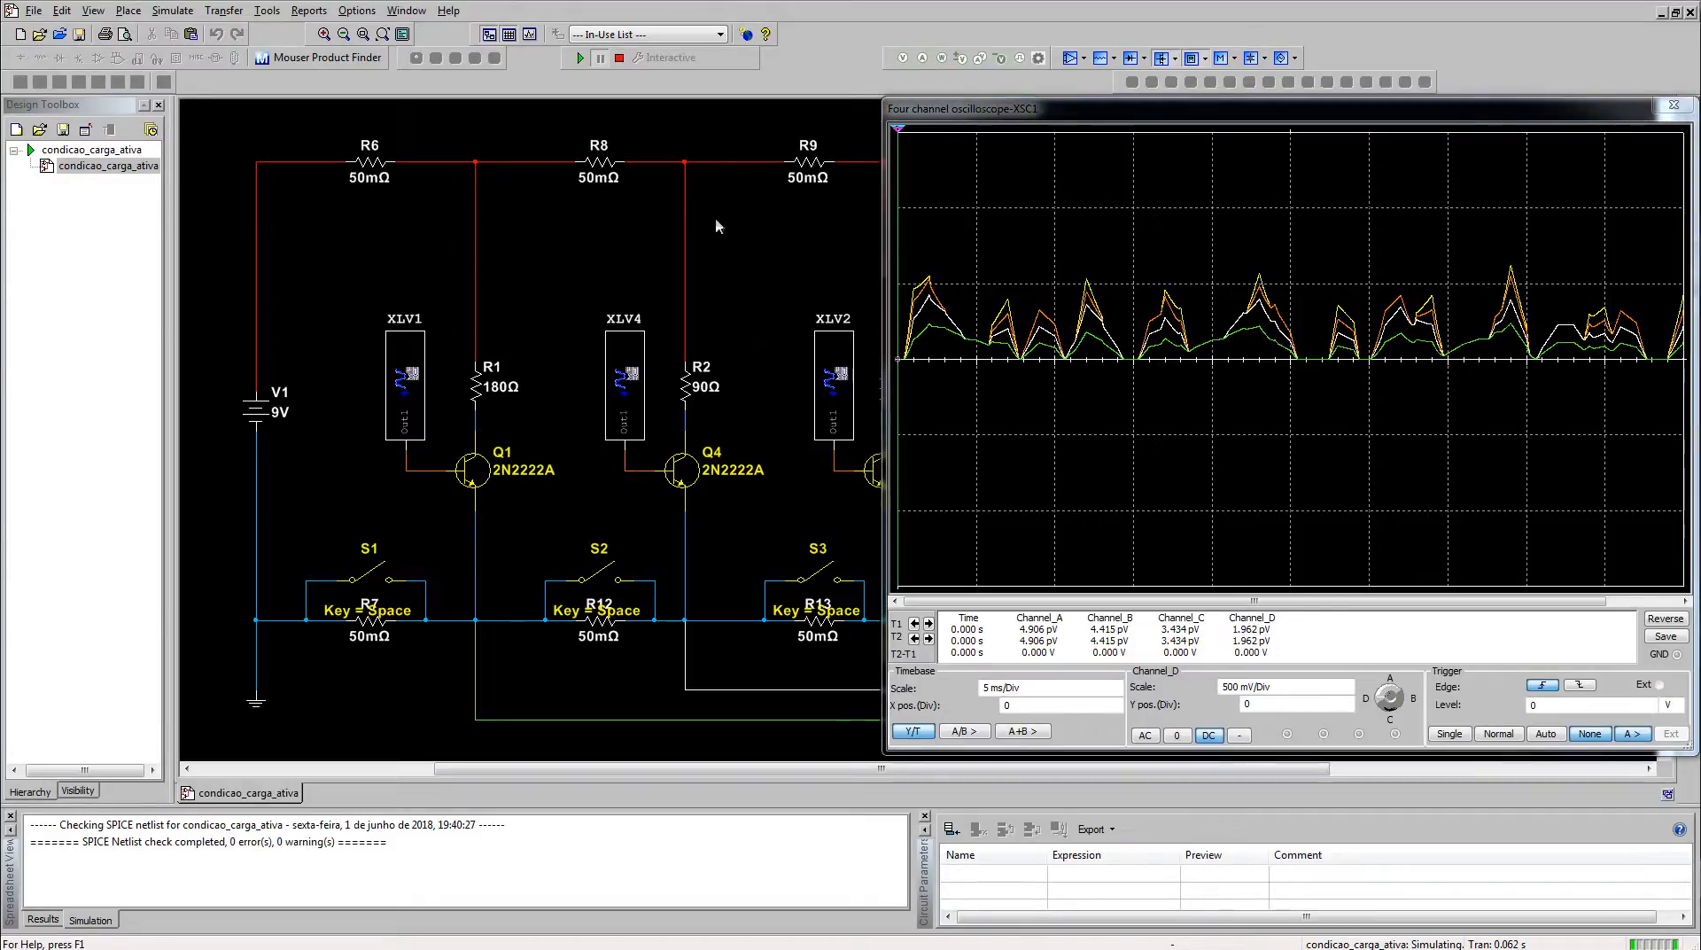
Step: Compare the XSC1 connections along the return line of the daisy-chain schematic with the recorded traces
left_click(1674, 104)
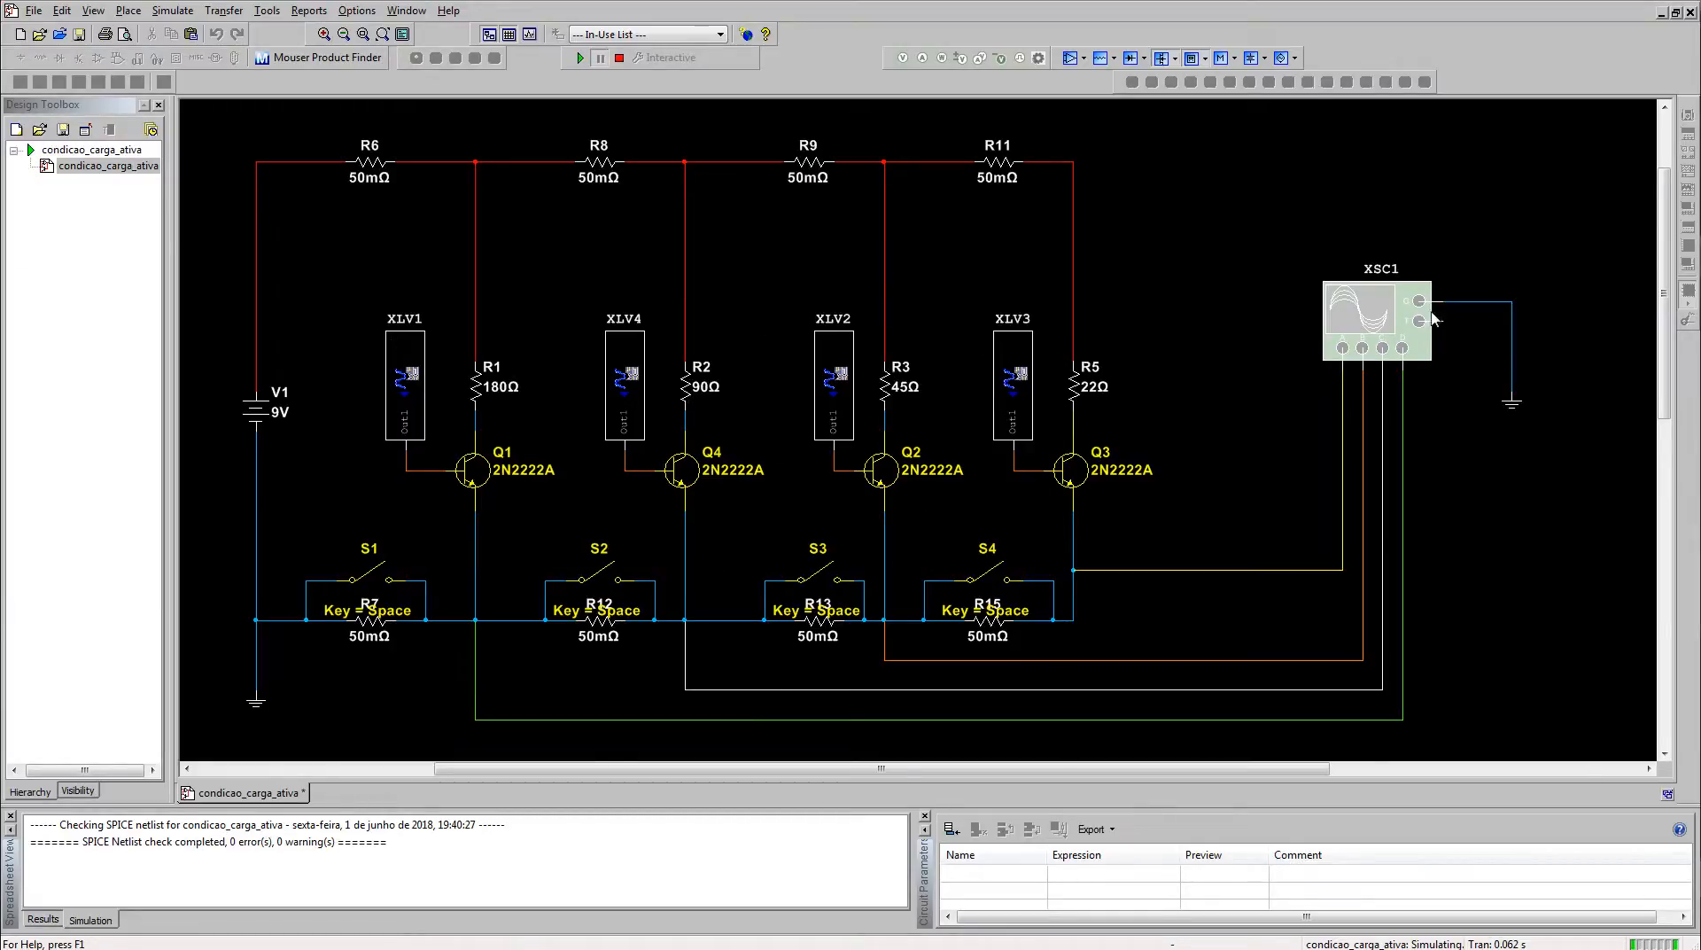
double_click(1396, 309)
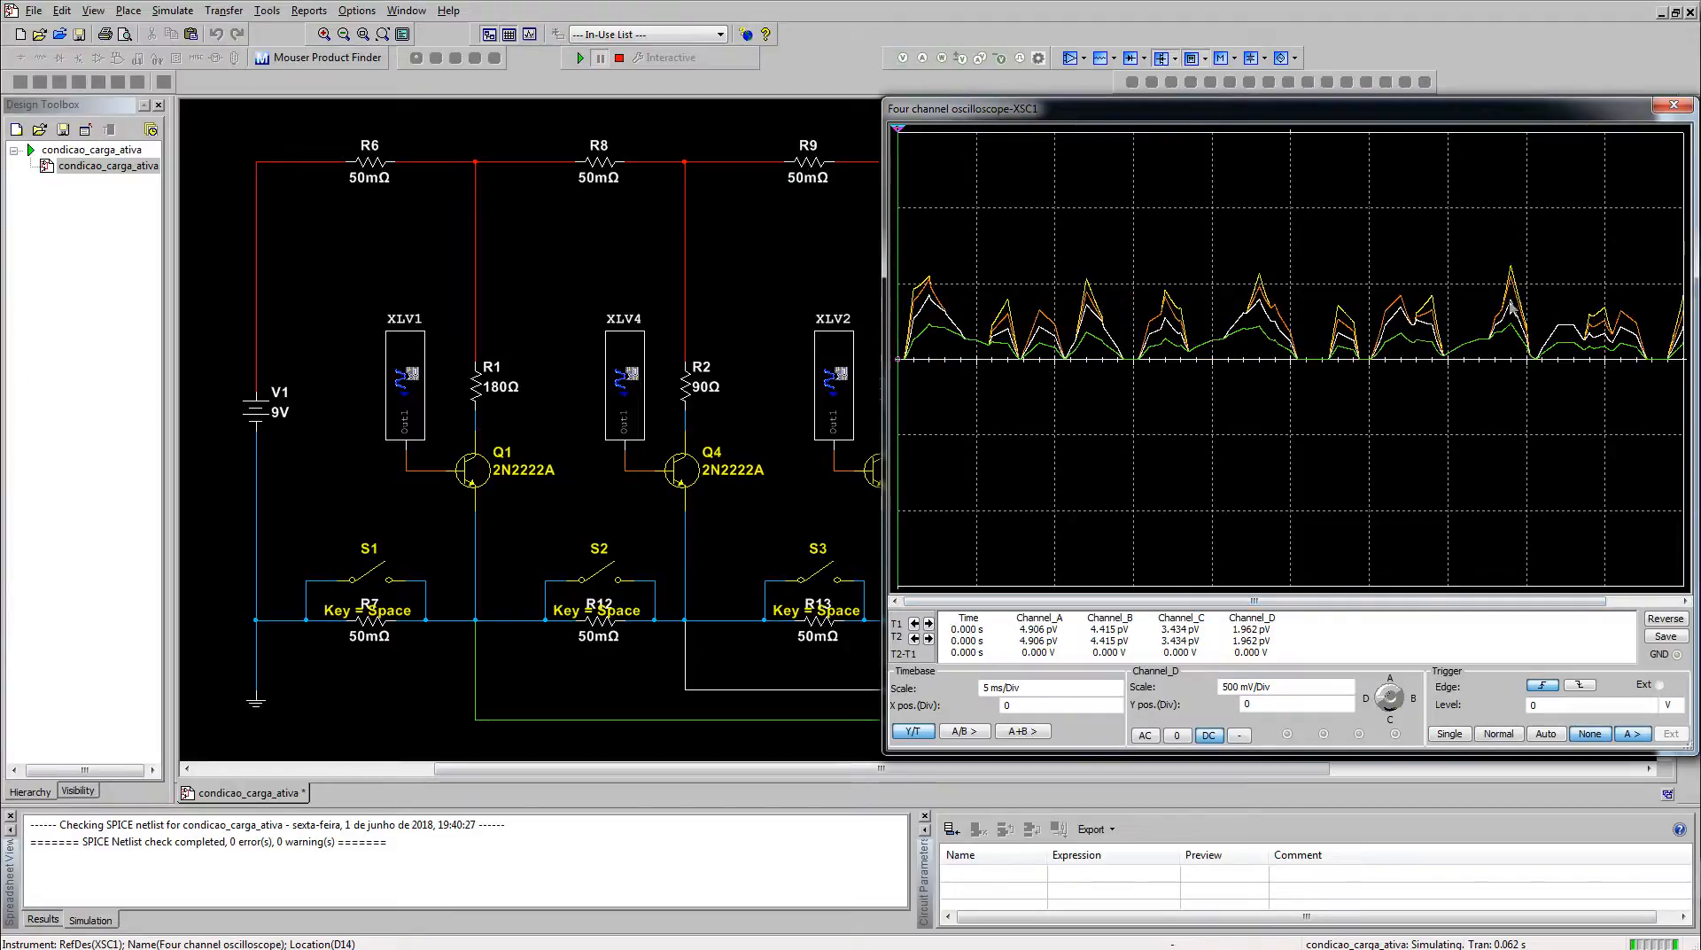
left_click(1686, 107)
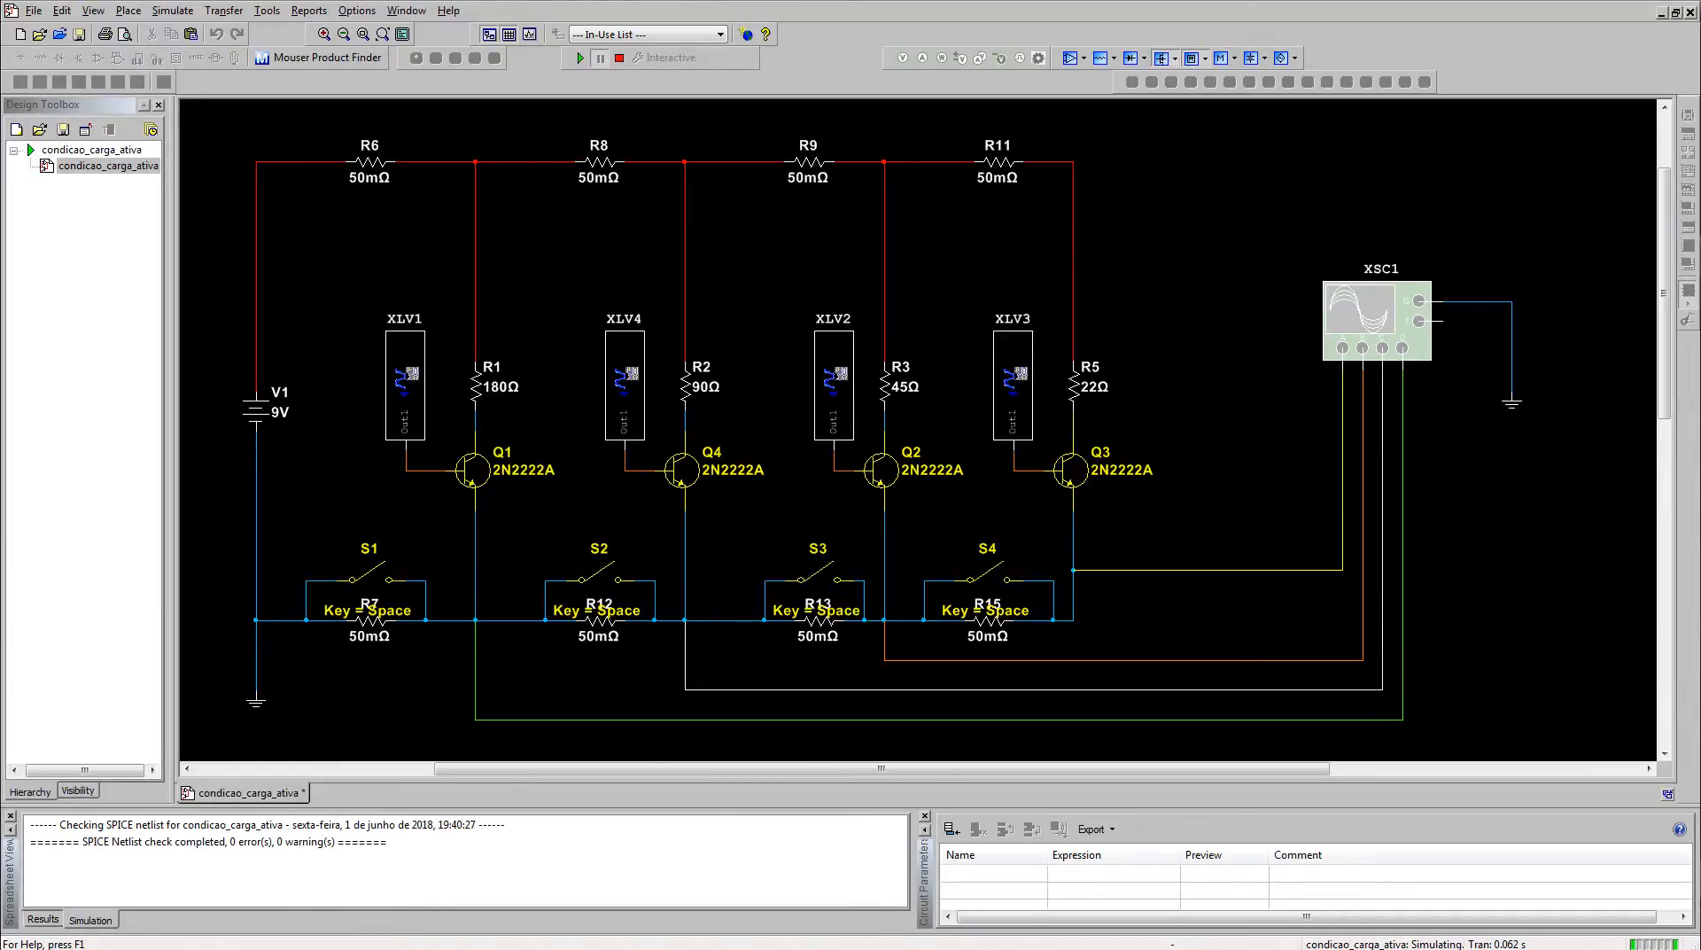
Step: Arrange the daisyChaim.jpg and daisyChaim_Y.jpg photos side by side to compare the two cable types
left_click(841, 948)
left_click(851, 948)
left_click_drag(1335, 122, 532, 124)
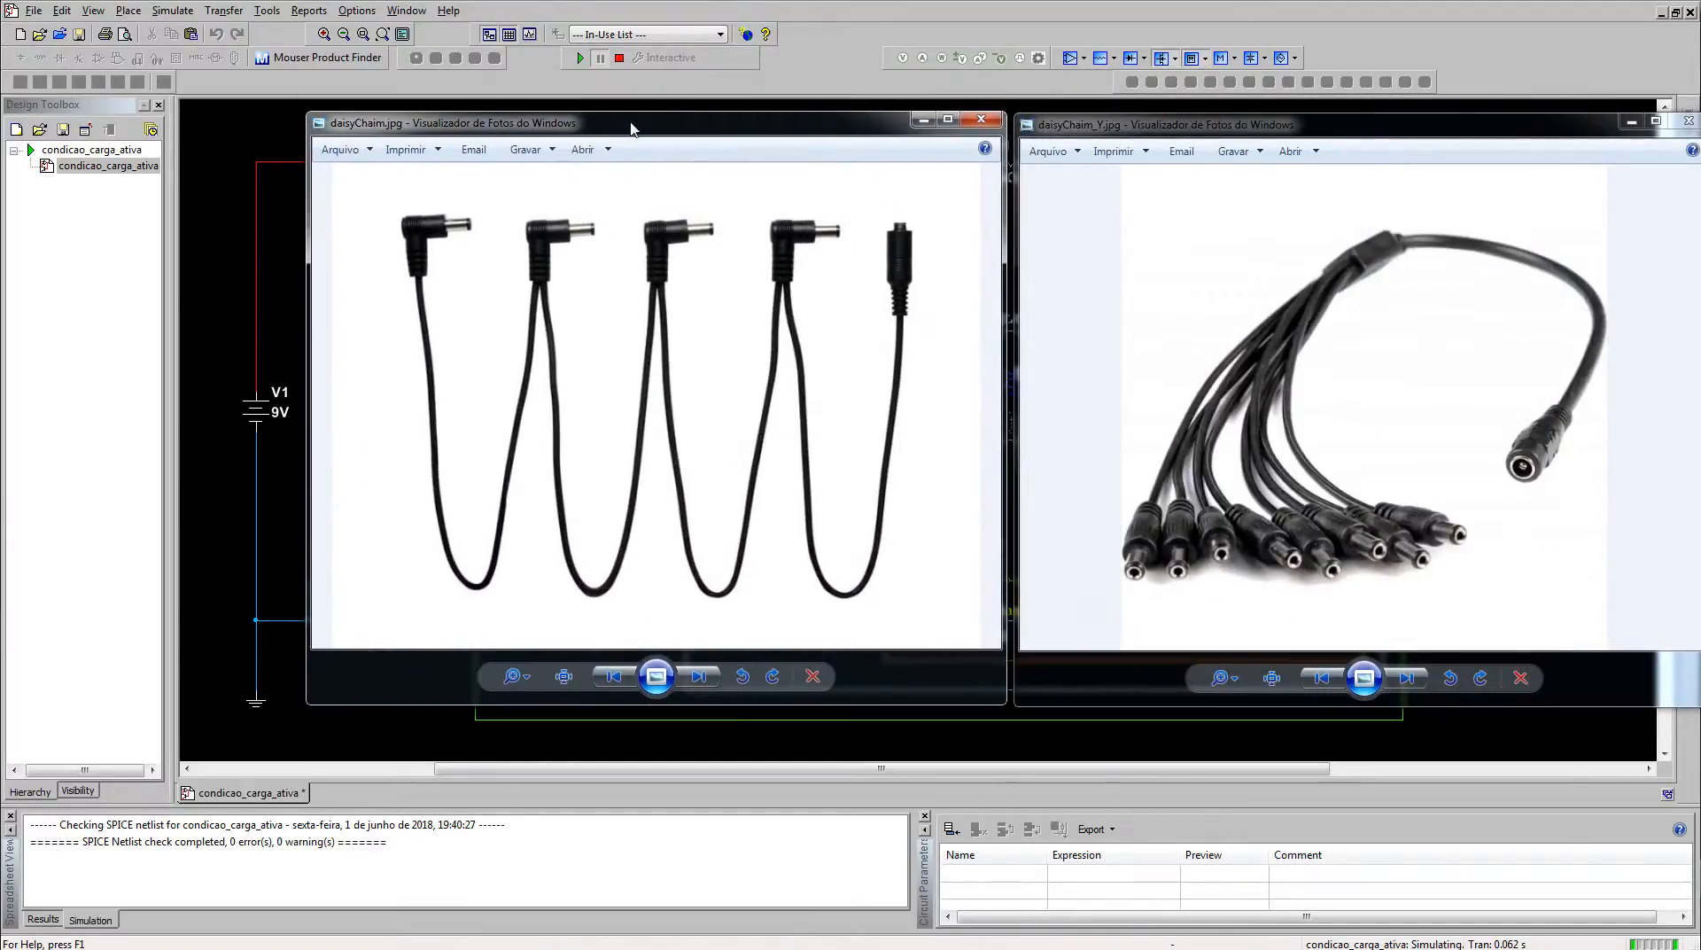
left_click_drag(1367, 127, 1361, 124)
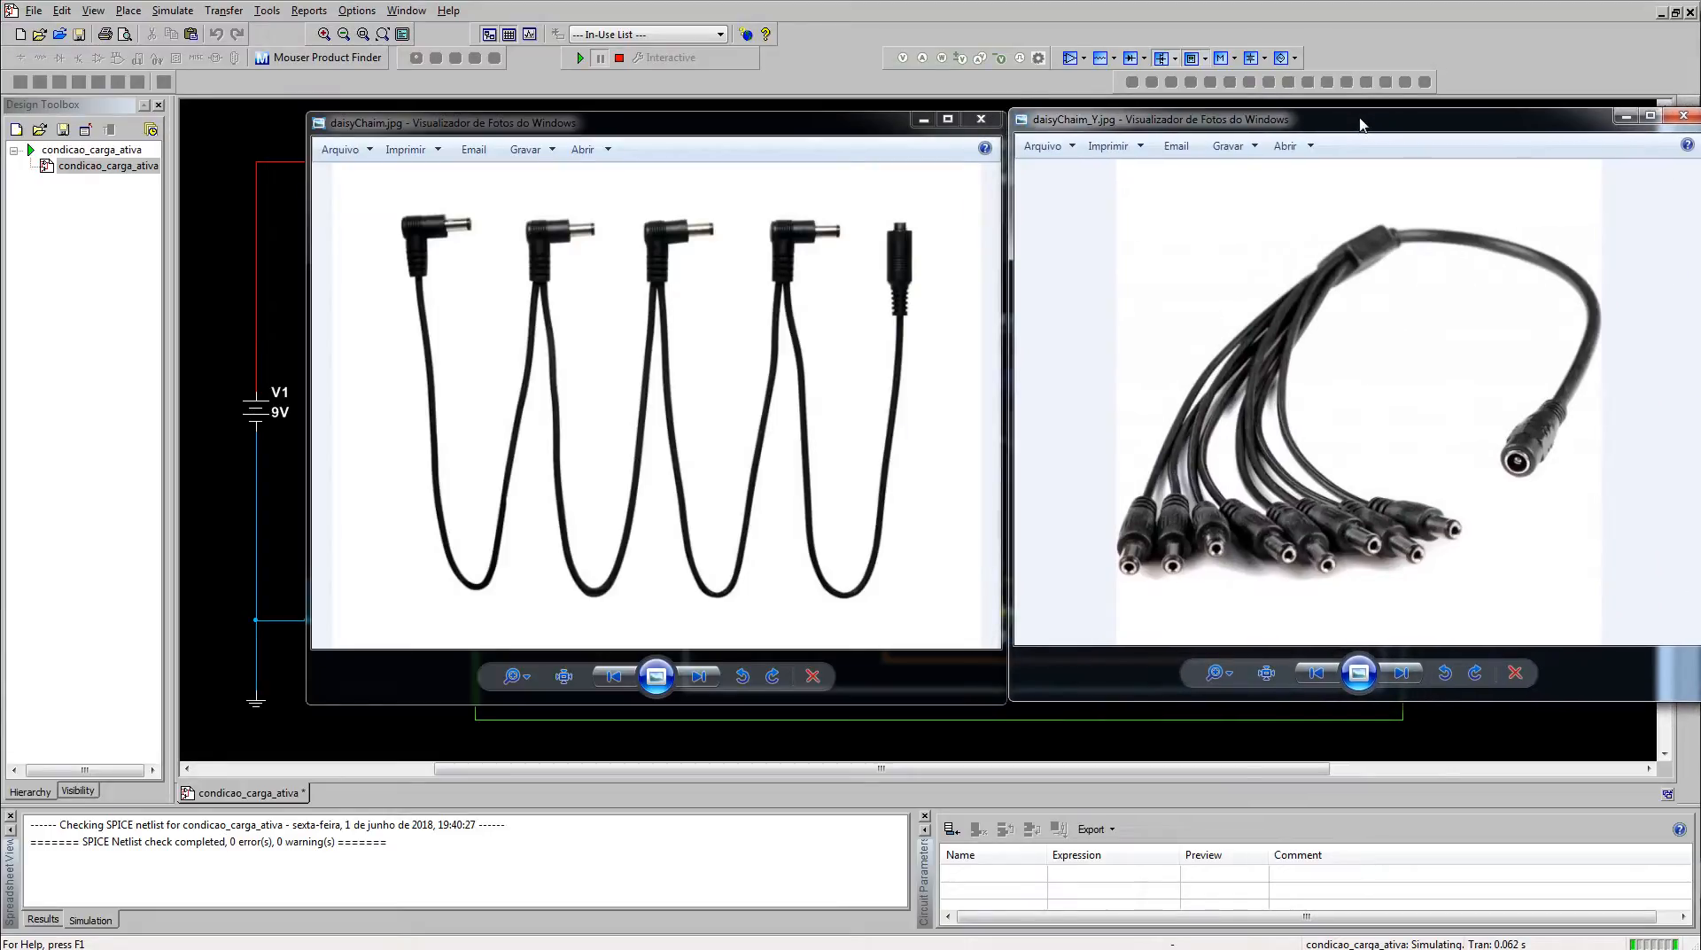
Step: View the sketches esquerda.jpg and direita.jpg beside the daisyChaim.jpg photo
left_click_drag(821, 119, 824, 115)
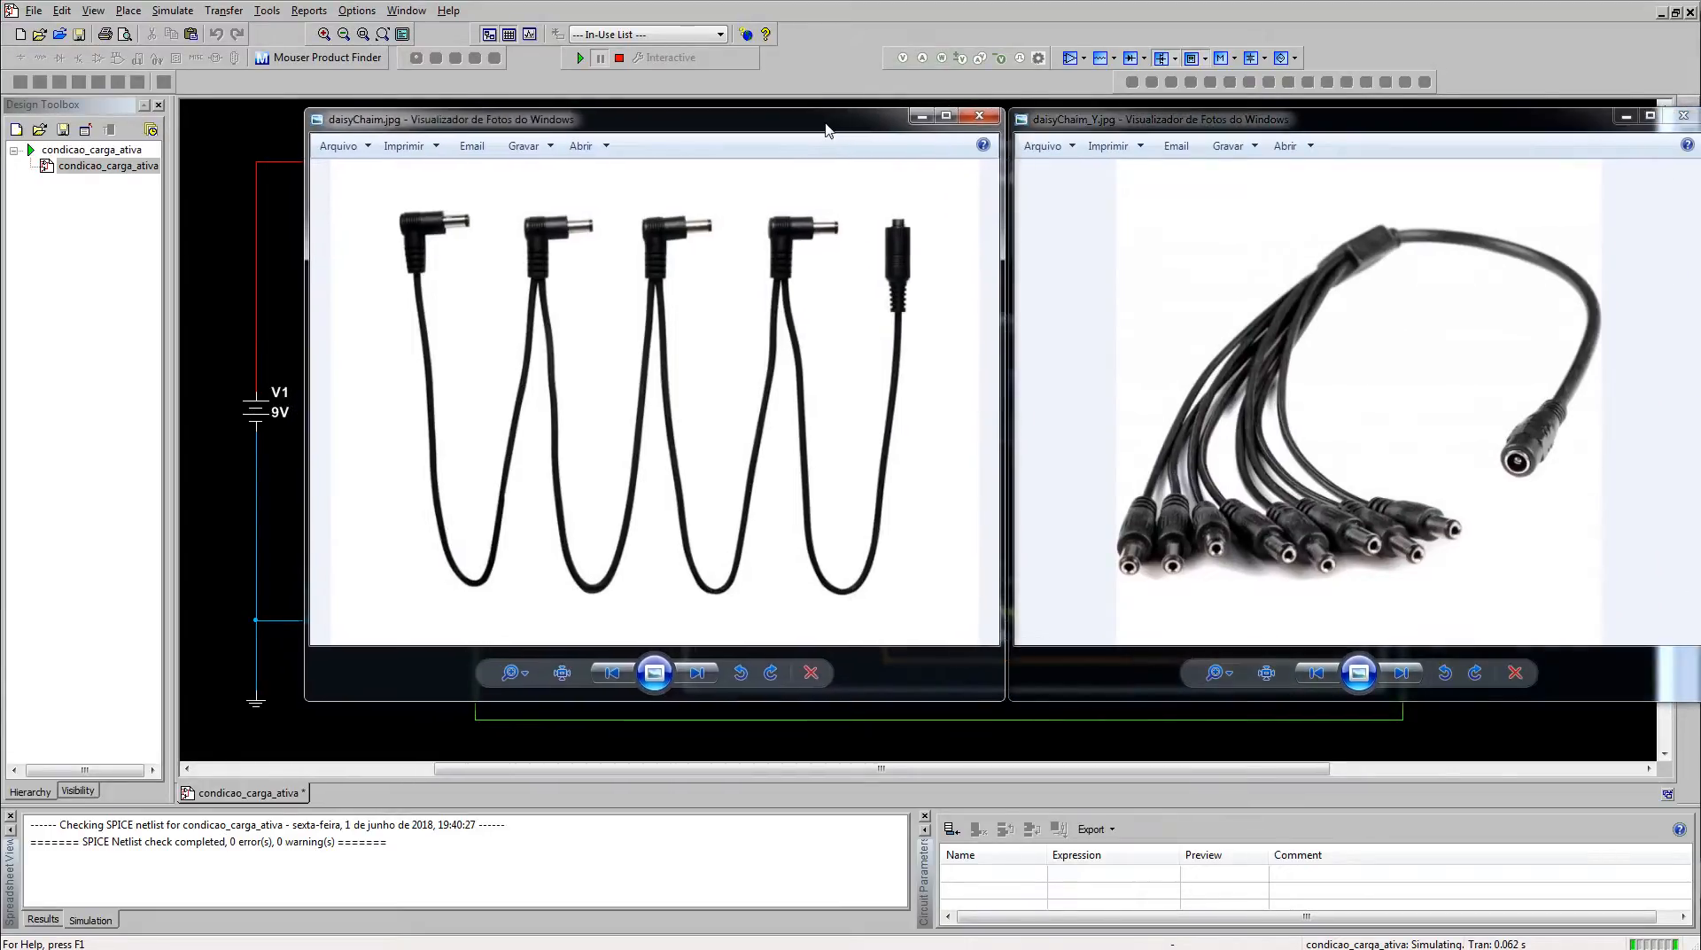
left_click(1148, 133)
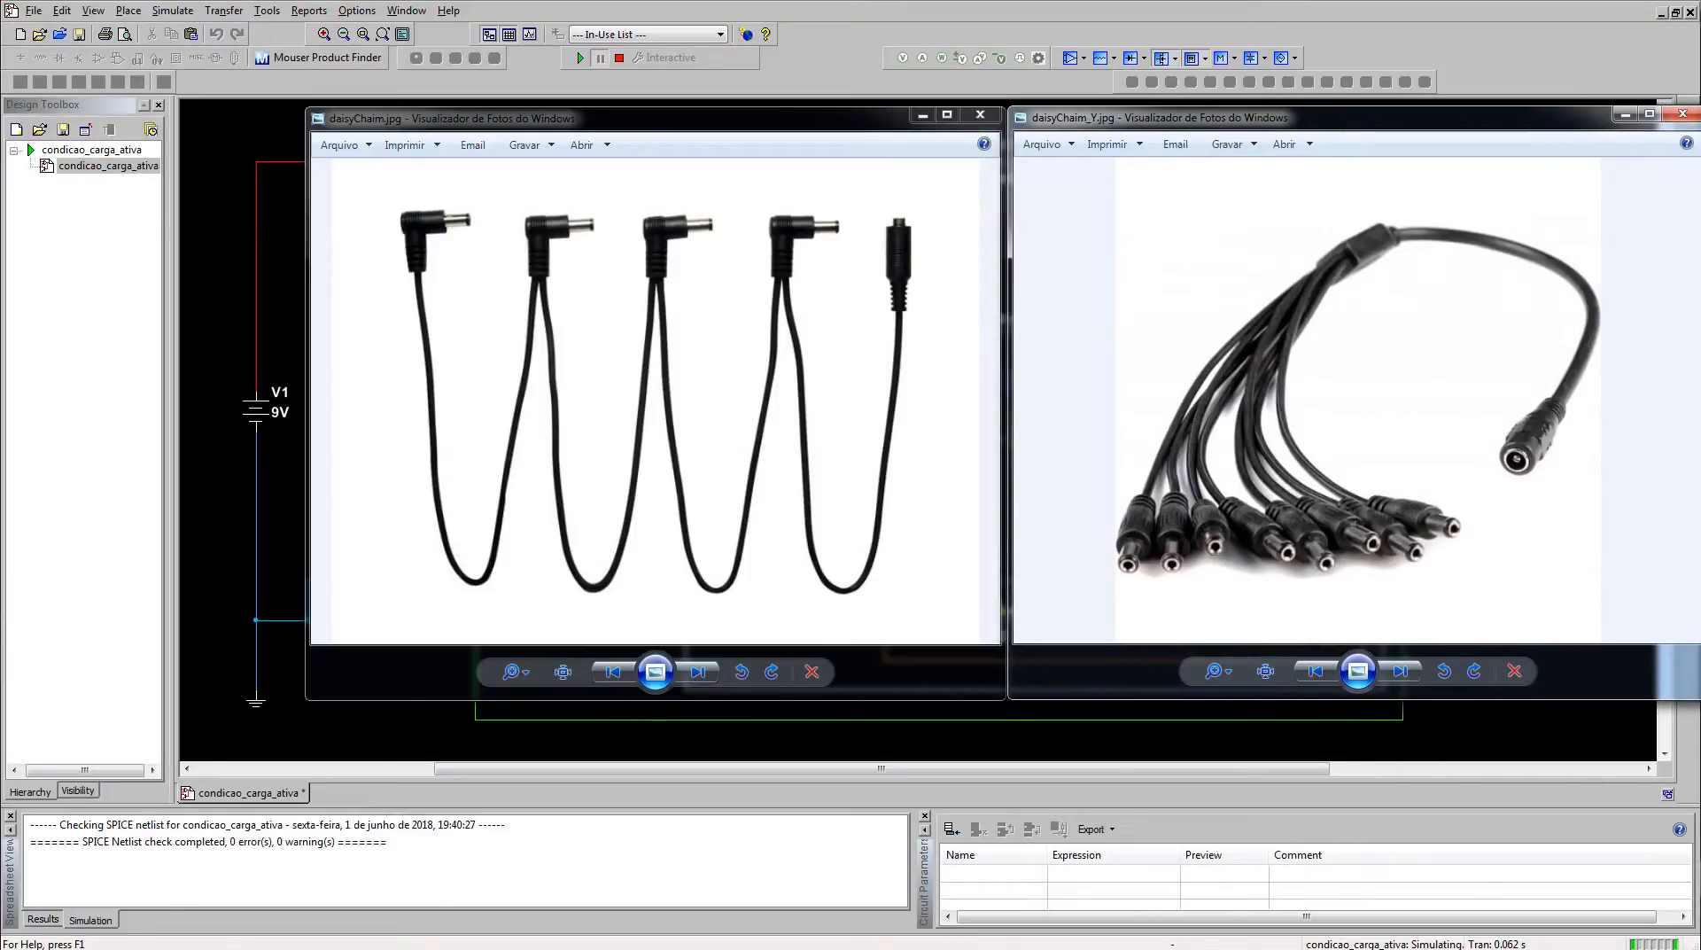
key("Right")
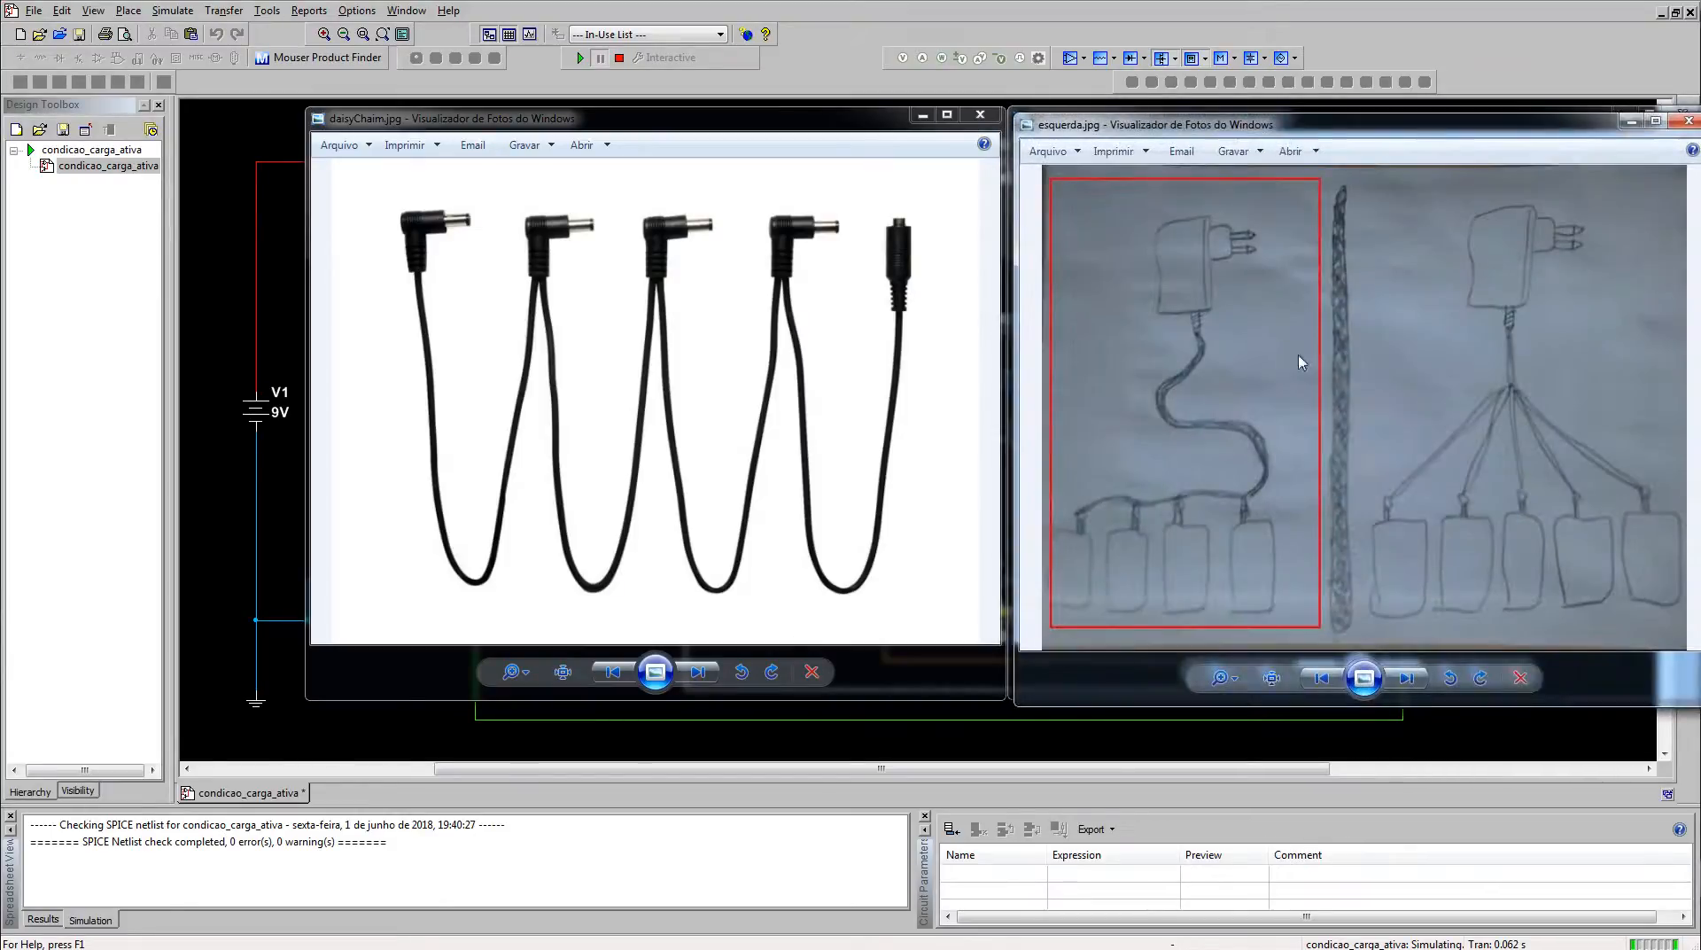
left_click(1402, 677)
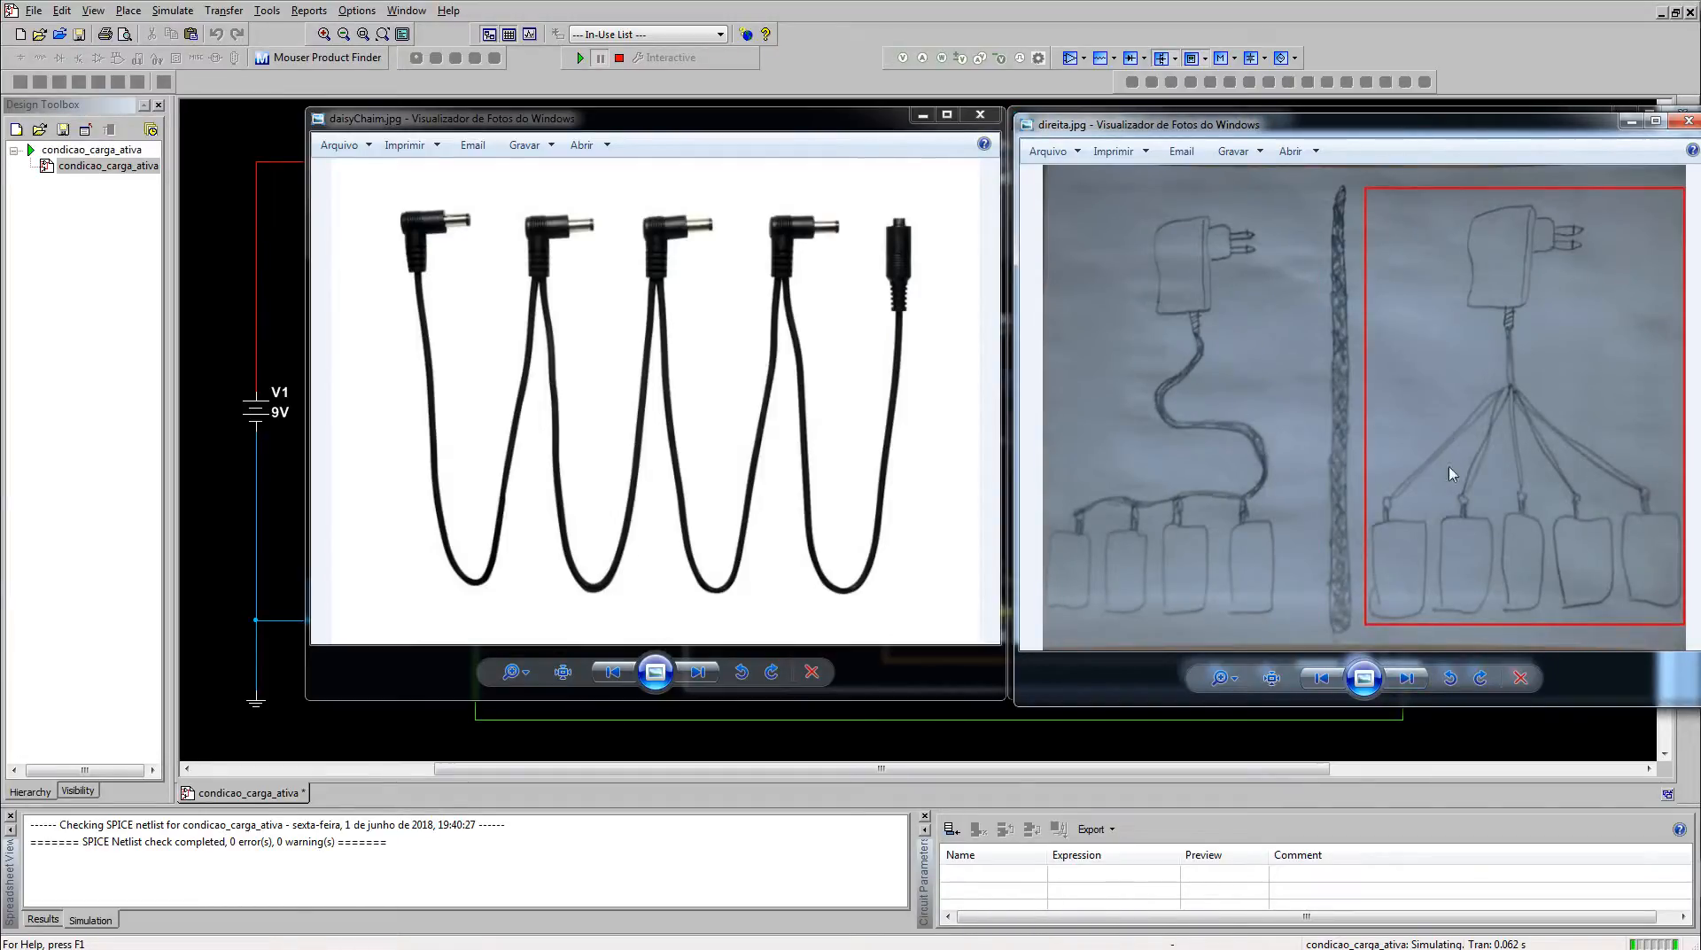
Step: Compare the direita.jpg sketch with the daisyChaim_Y.jpg photo and the esquerda.jpg sketch with the daisyChaim.jpg photo
left_click_drag(1397, 132, 677, 140)
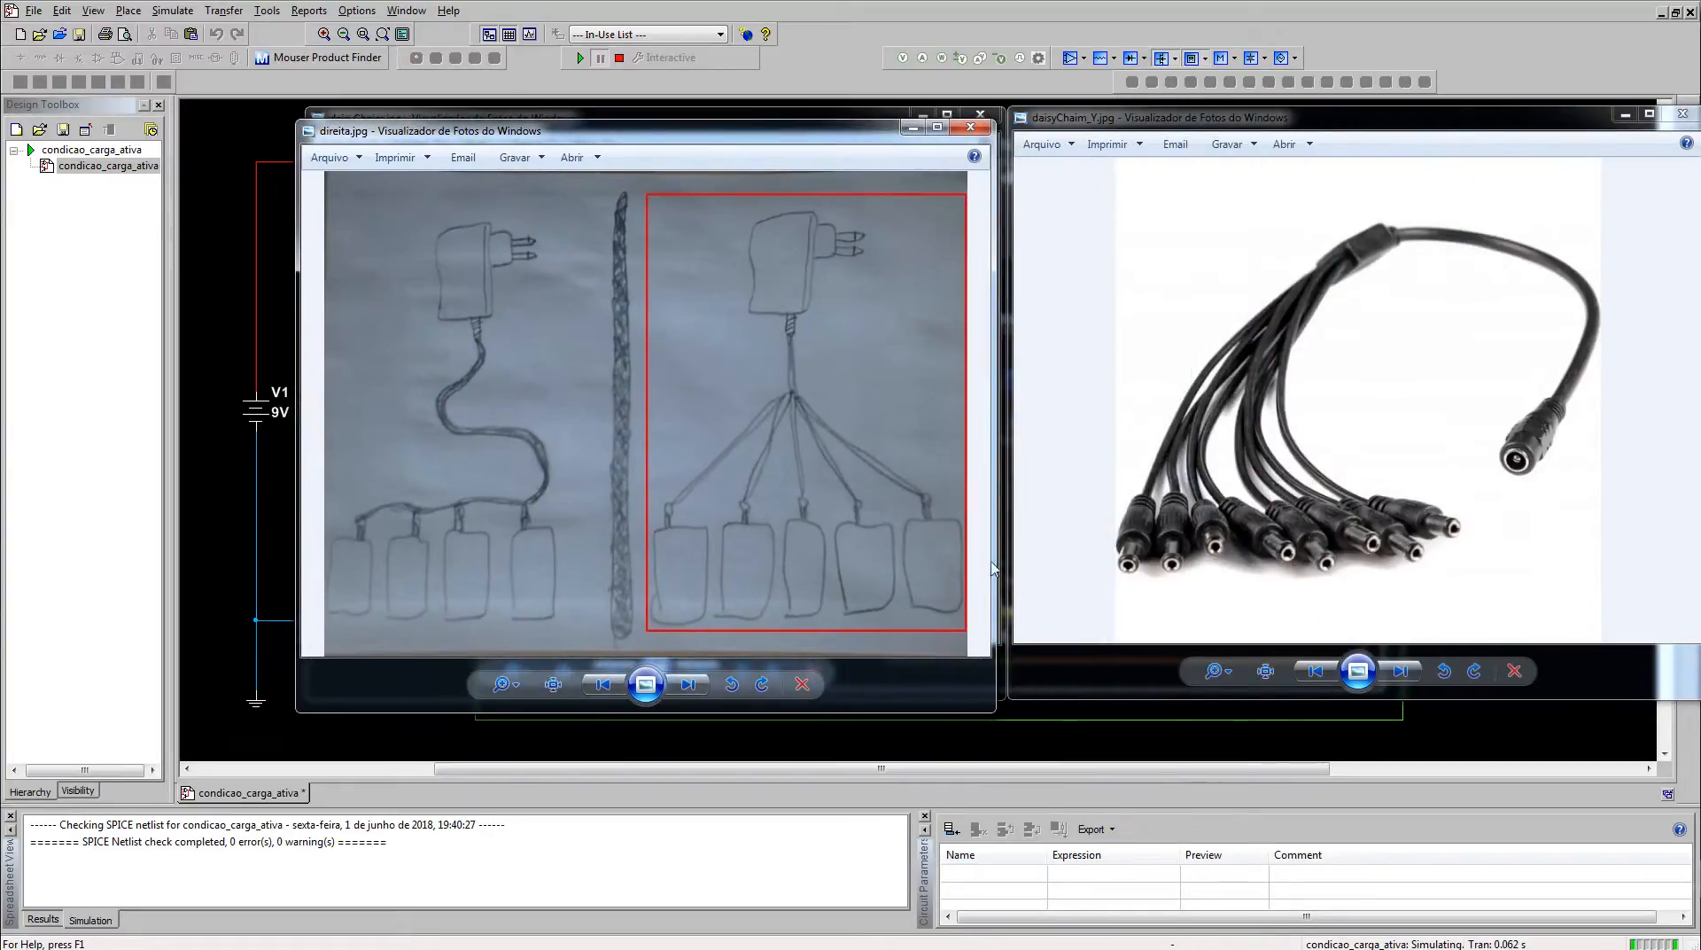
mouse_move(608, 148)
left_mouse_down()
mouse_move(1334, 164)
mouse_move(1328, 151)
left_mouse_up()
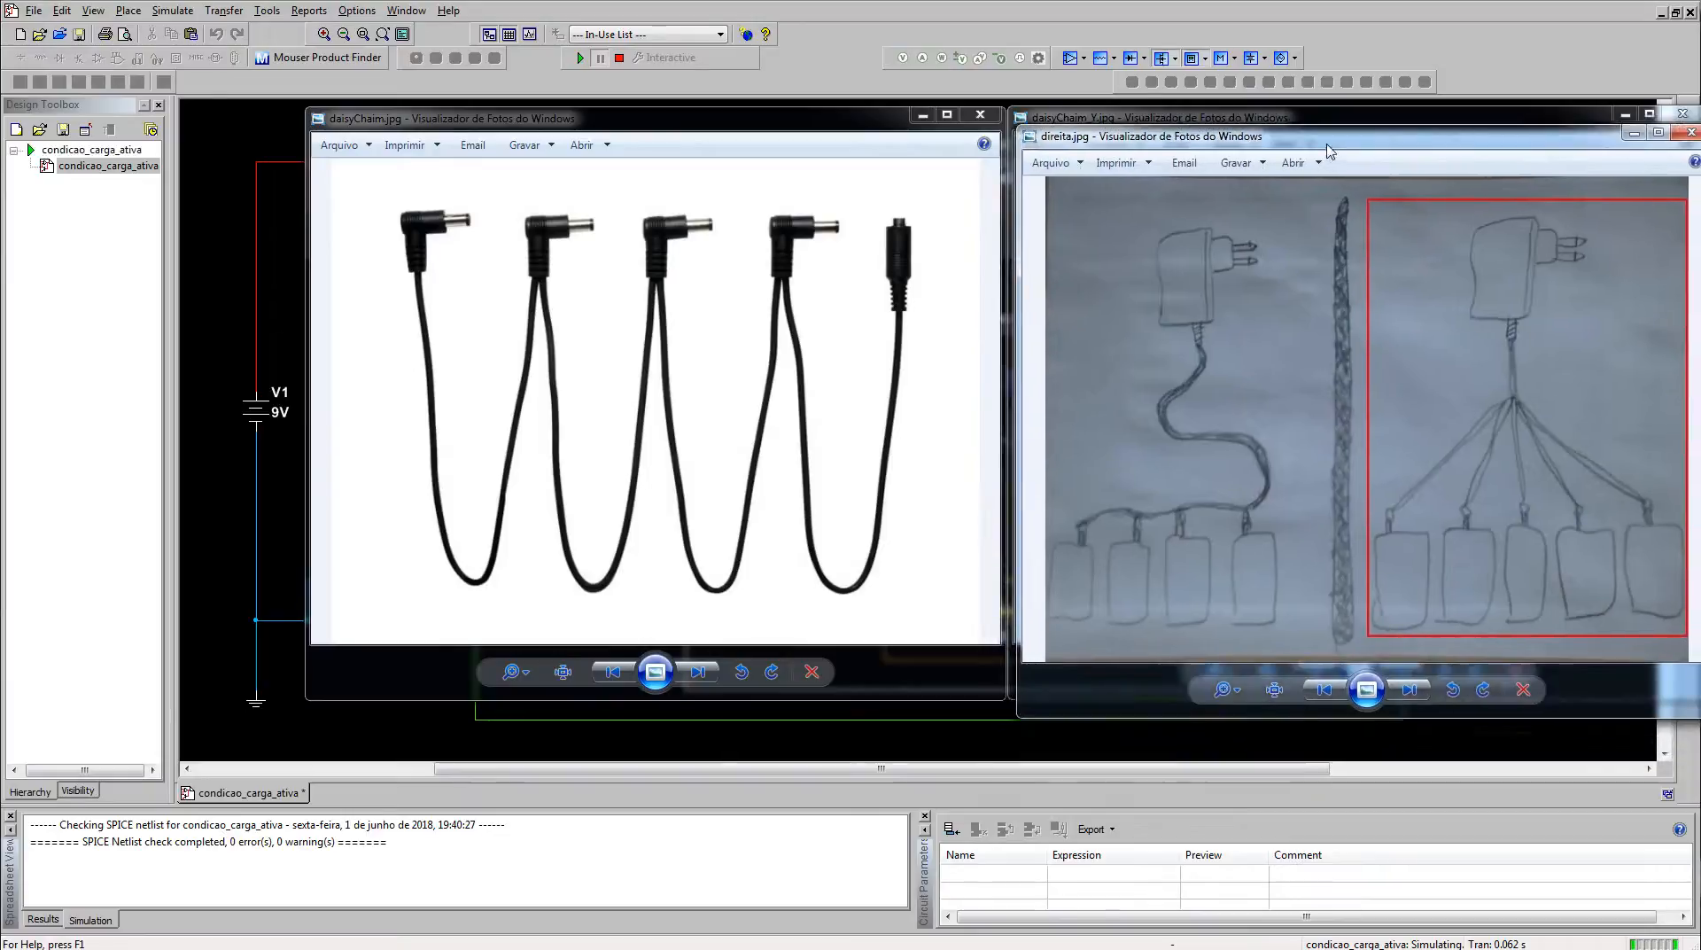
left_click(1325, 687)
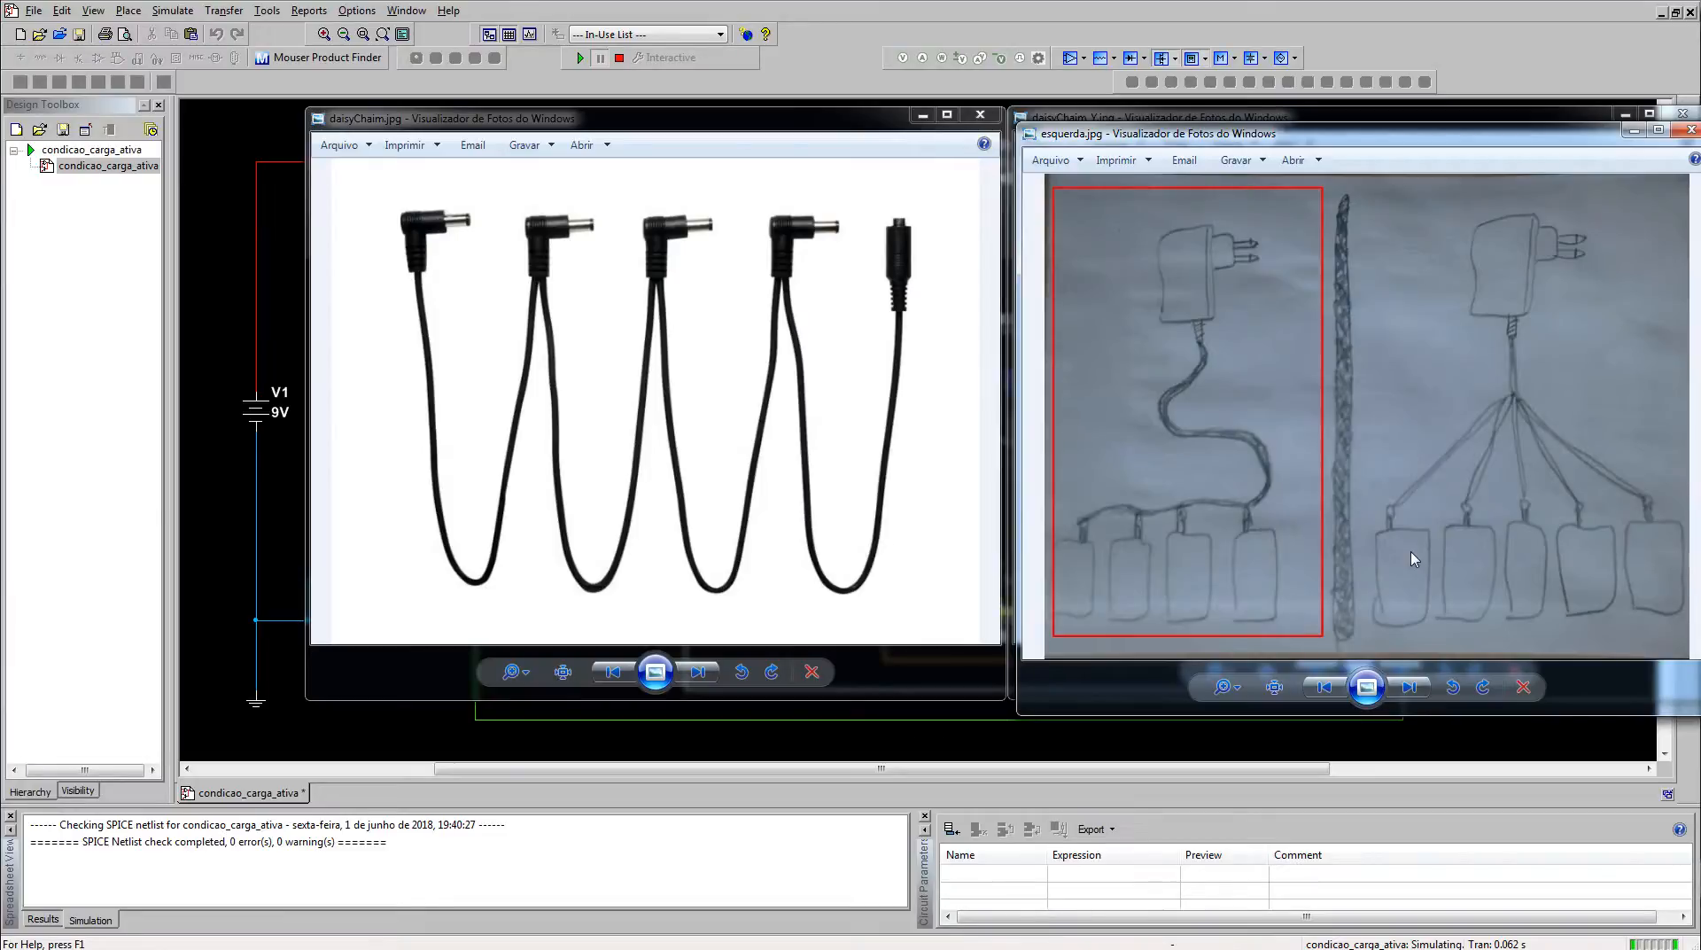
Step: Clear the cable photos and the sketch off the daisy-chain schematic and open the XSC1 oscilloscope
left_click(922, 114)
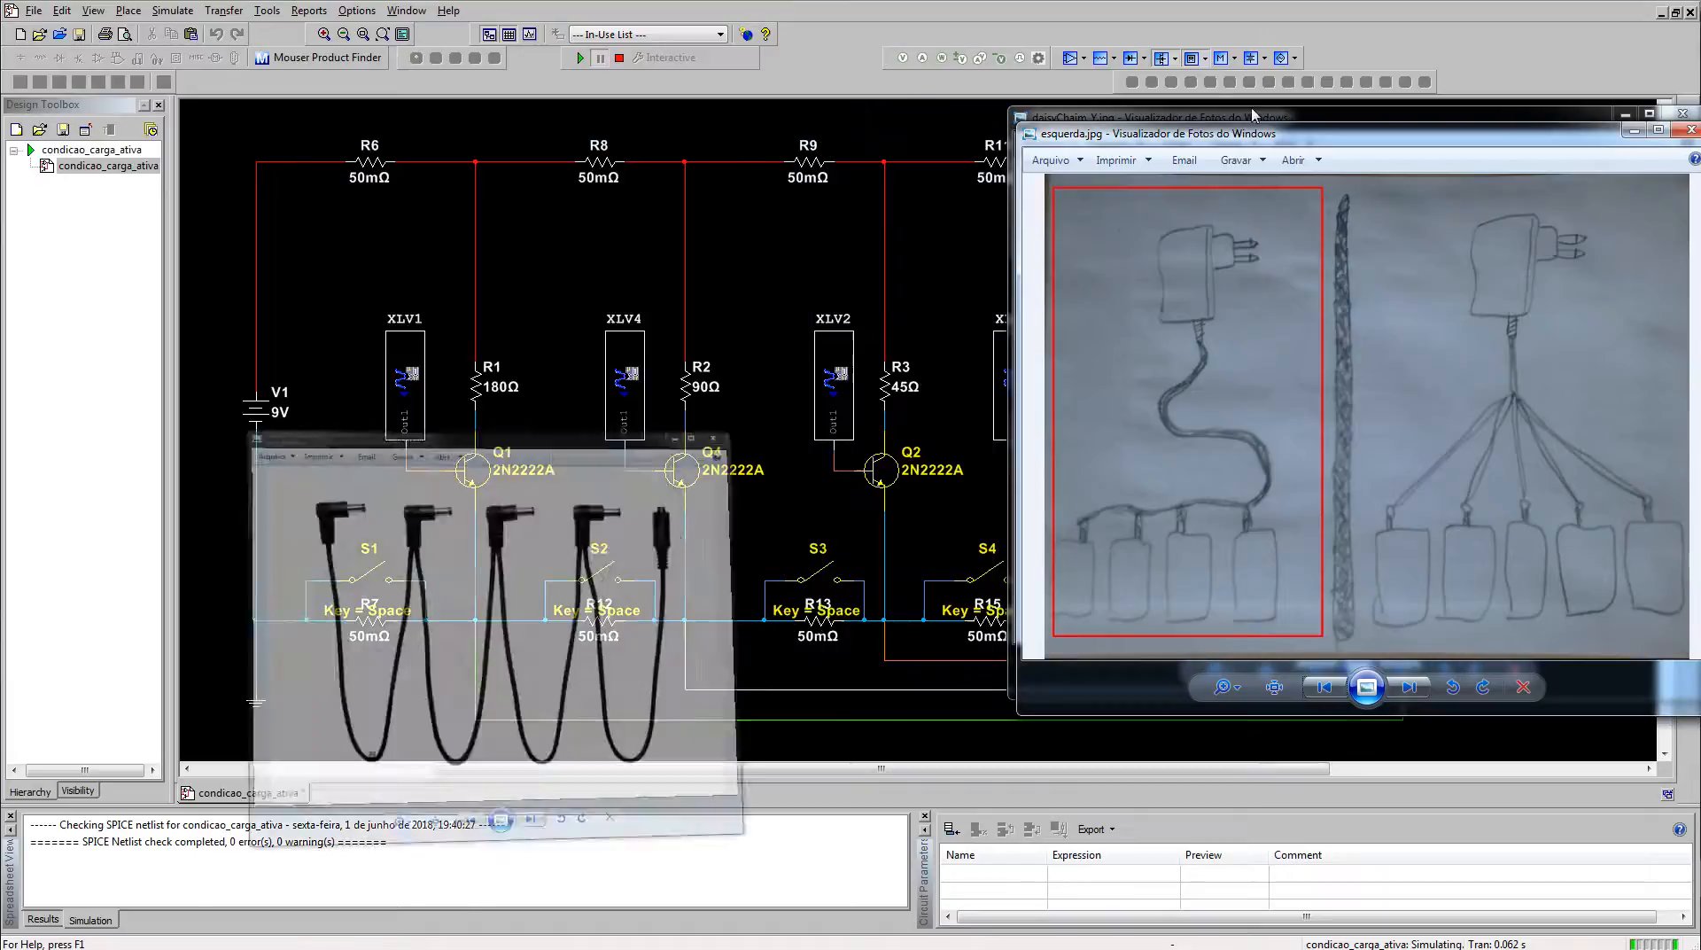
left_click(1634, 130)
left_click_drag(1406, 129, 1209, 398)
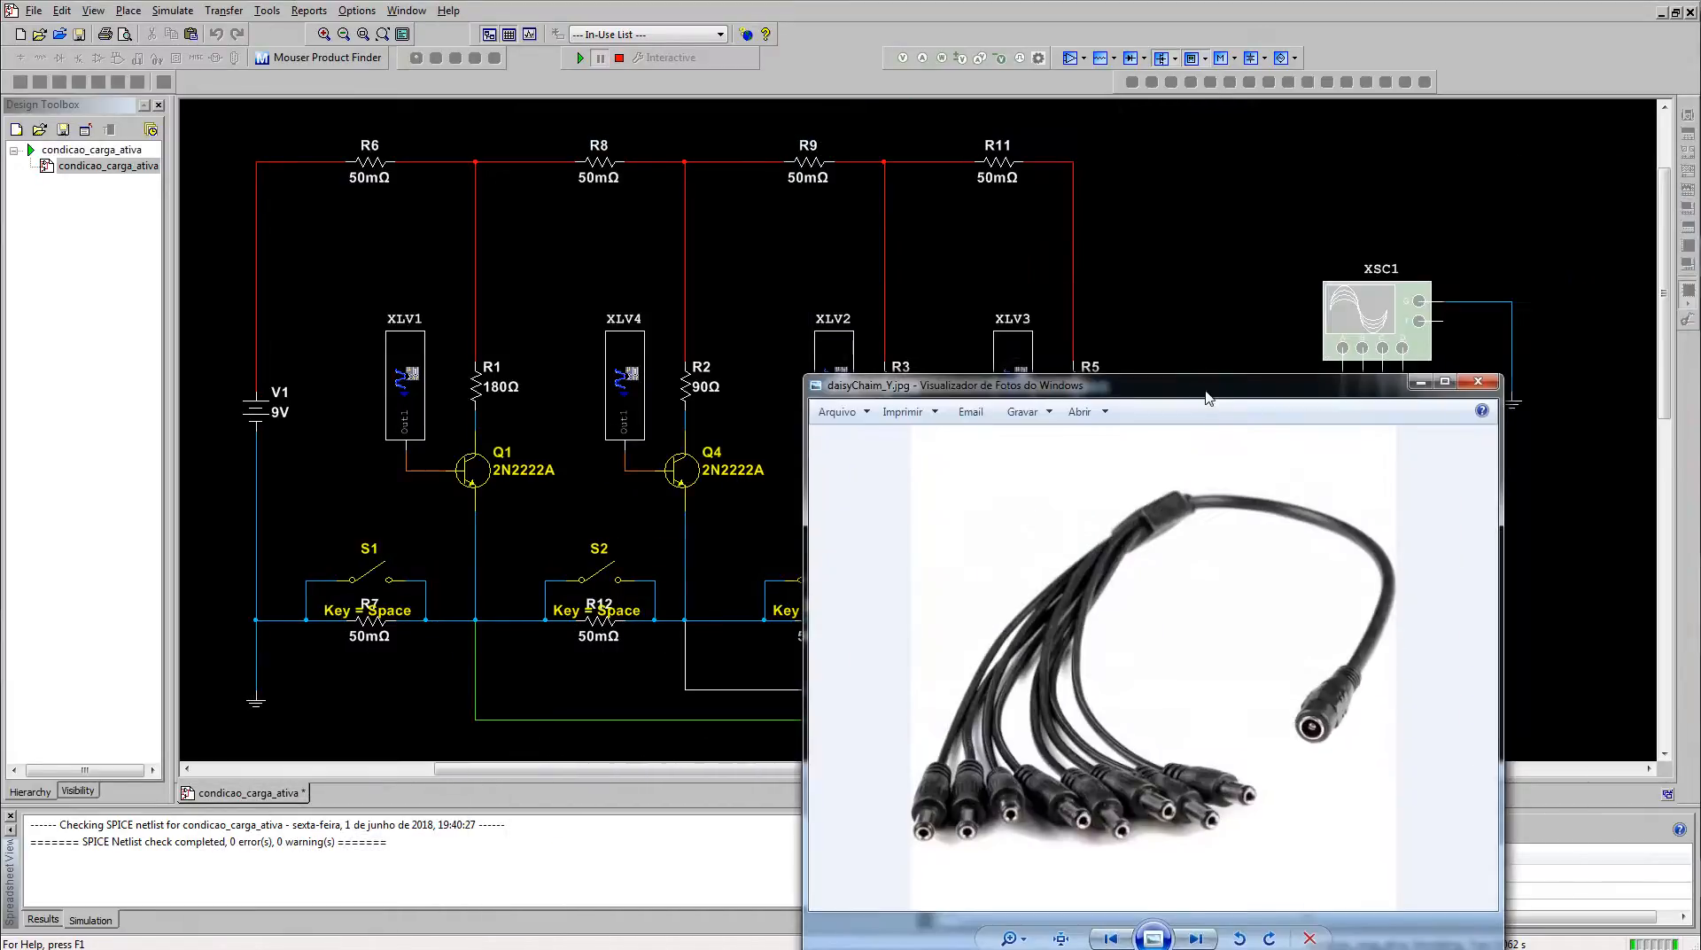
left_click(1285, 229)
double_click(1351, 337)
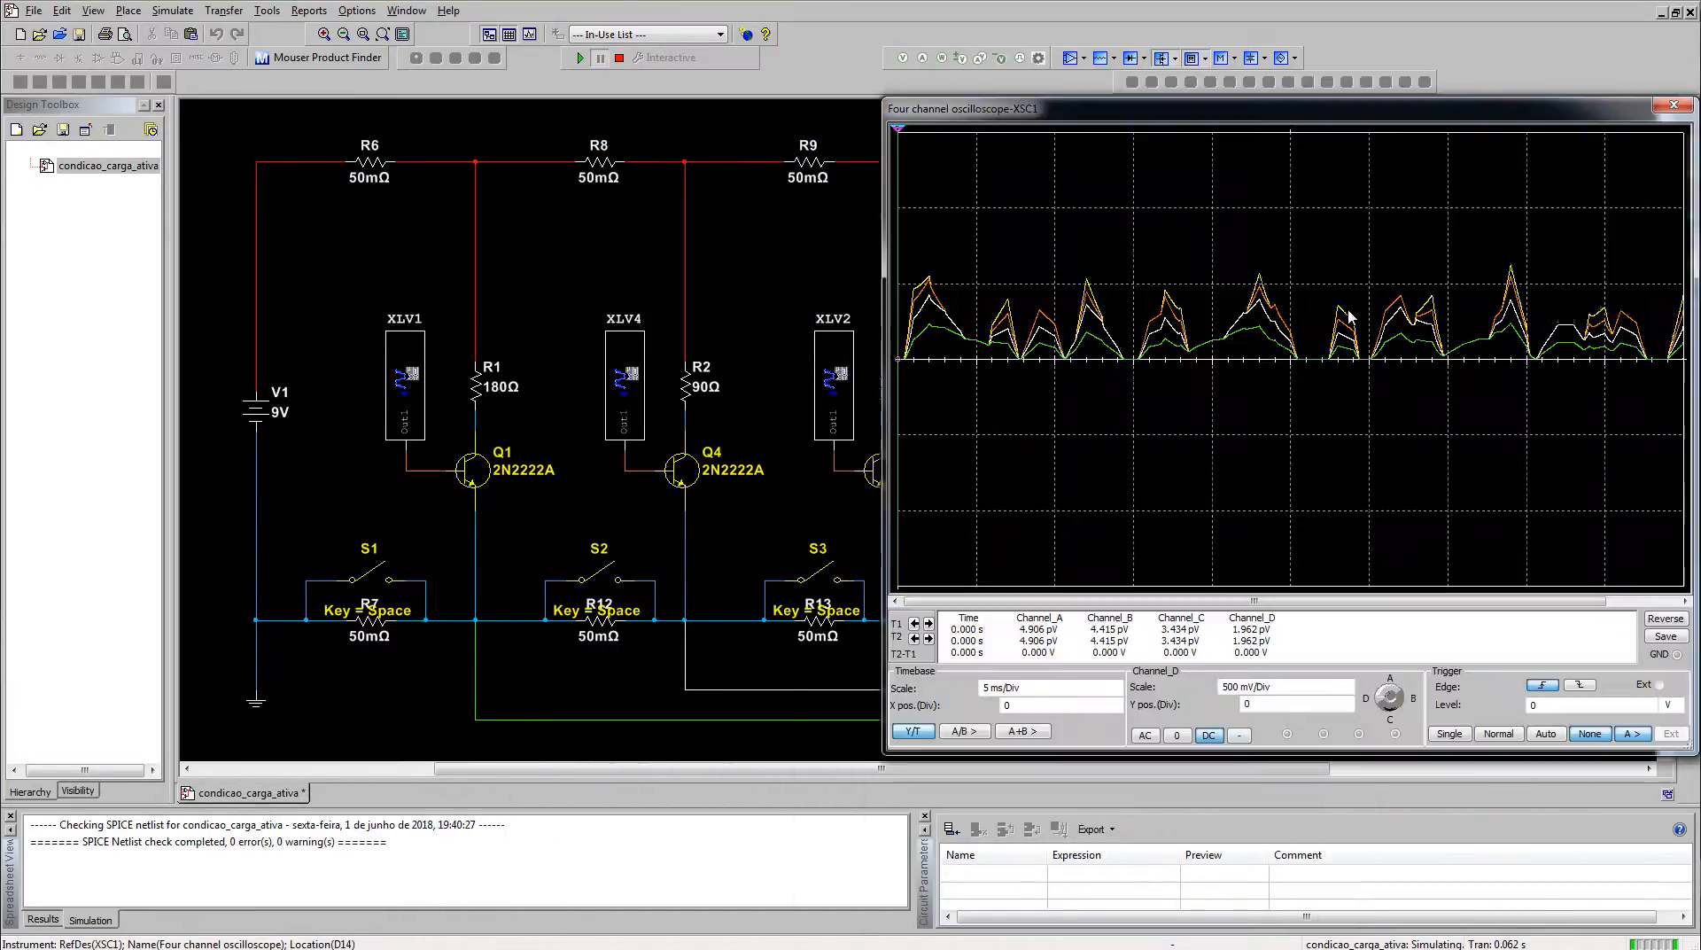